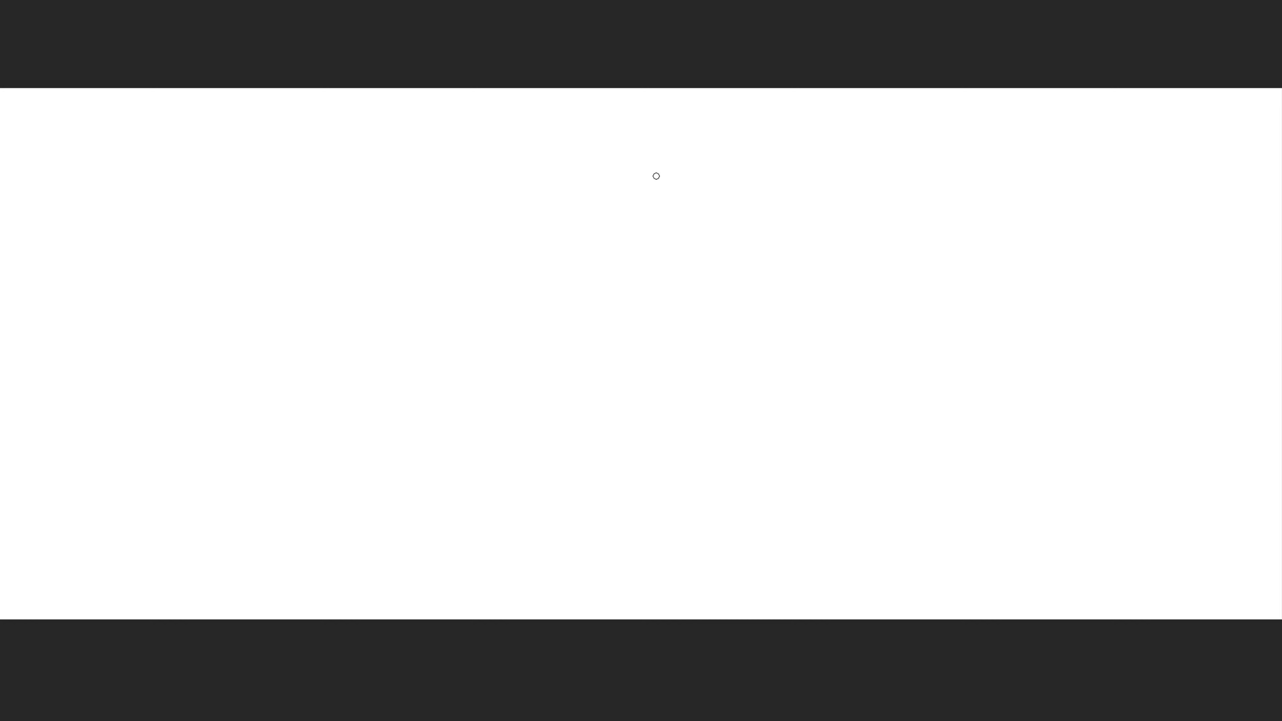
Sketch the curved head outline, the wide horizontal brim and both collar sides in grey
{"action": "mouse_move", "coordinate": [651, 163]}
{"action": "left_mouse_down"}
{"action": "mouse_move", "coordinate": [691, 148]}
{"action": "mouse_move", "coordinate": [830, 159]}
{"action": "left_mouse_up"}
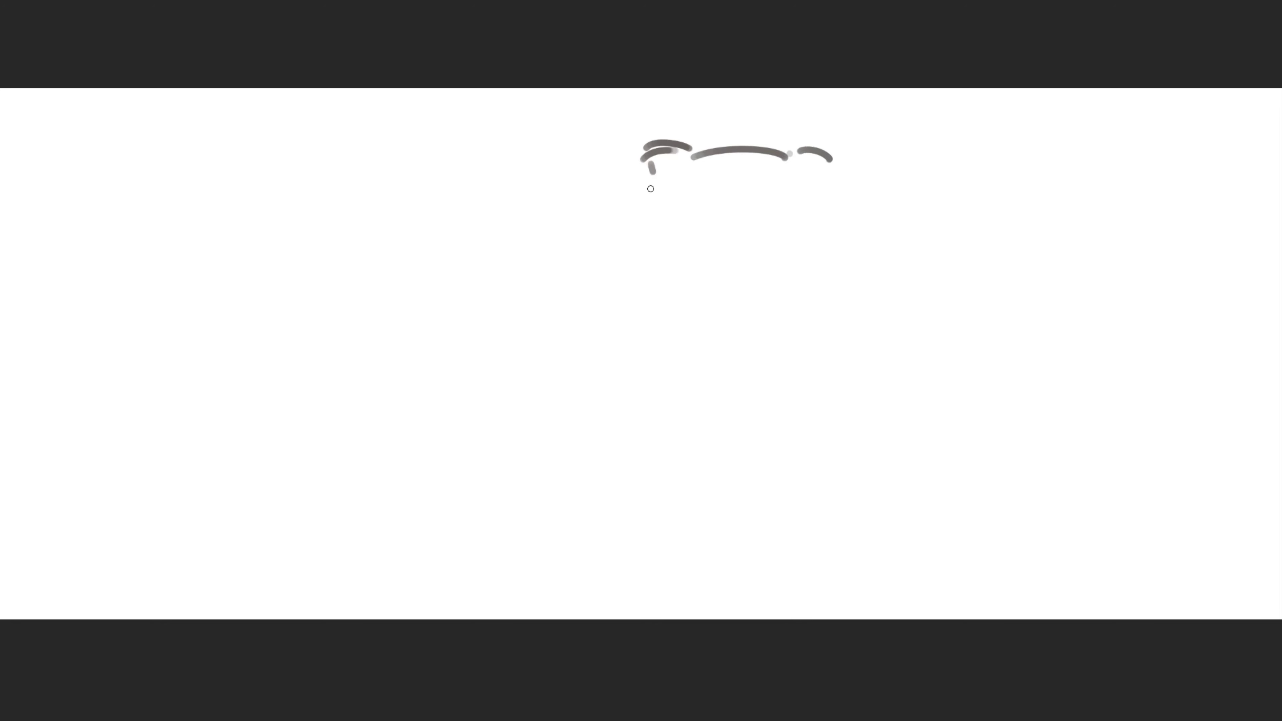
{"action": "left_click_drag", "start_coordinate": [629, 204], "coordinate": [772, 174]}
{"action": "mouse_move", "coordinate": [666, 175]}
{"action": "left_mouse_down"}
{"action": "mouse_move", "coordinate": [830, 189]}
{"action": "mouse_move", "coordinate": [839, 206]}
{"action": "mouse_move", "coordinate": [820, 217]}
{"action": "left_mouse_up"}
{"action": "left_click_drag", "start_coordinate": [618, 224], "coordinate": [810, 228]}
{"action": "left_click_drag", "start_coordinate": [675, 223], "coordinate": [848, 221]}
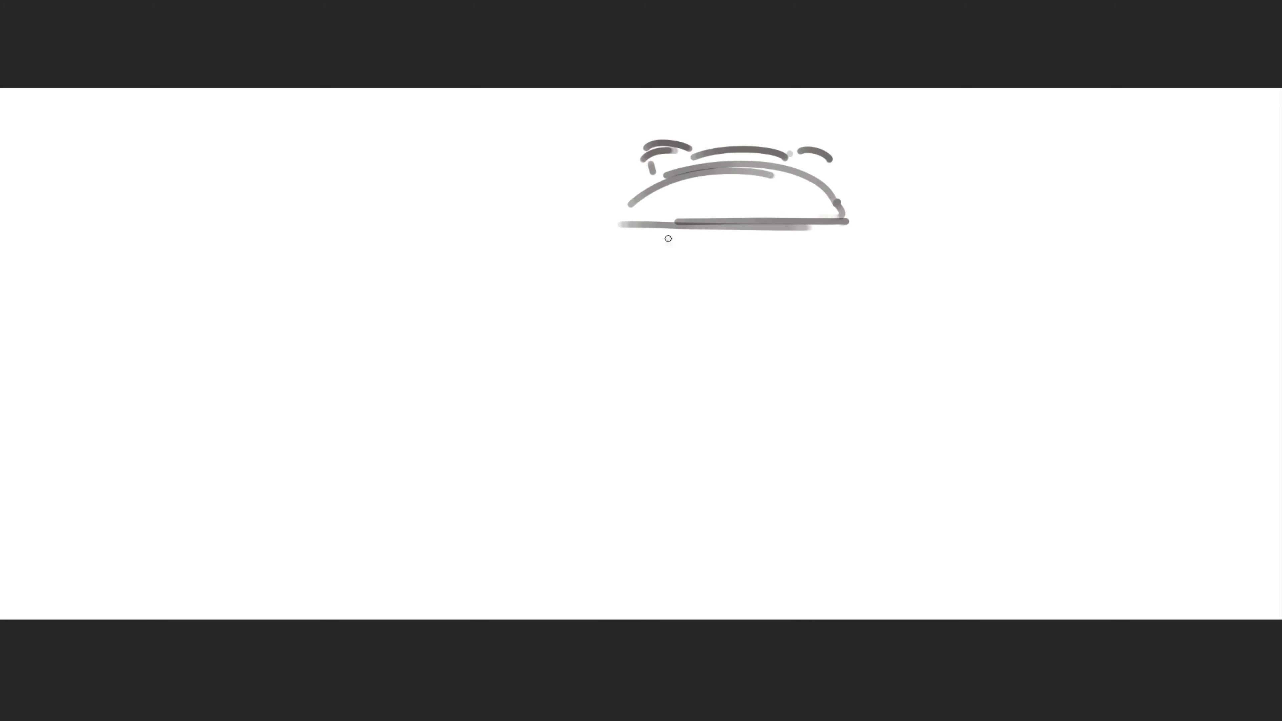
{"action": "mouse_move", "coordinate": [578, 230]}
{"action": "left_mouse_down"}
{"action": "mouse_move", "coordinate": [588, 265]}
{"action": "mouse_move", "coordinate": [570, 258]}
{"action": "mouse_move", "coordinate": [883, 236]}
{"action": "left_mouse_up"}
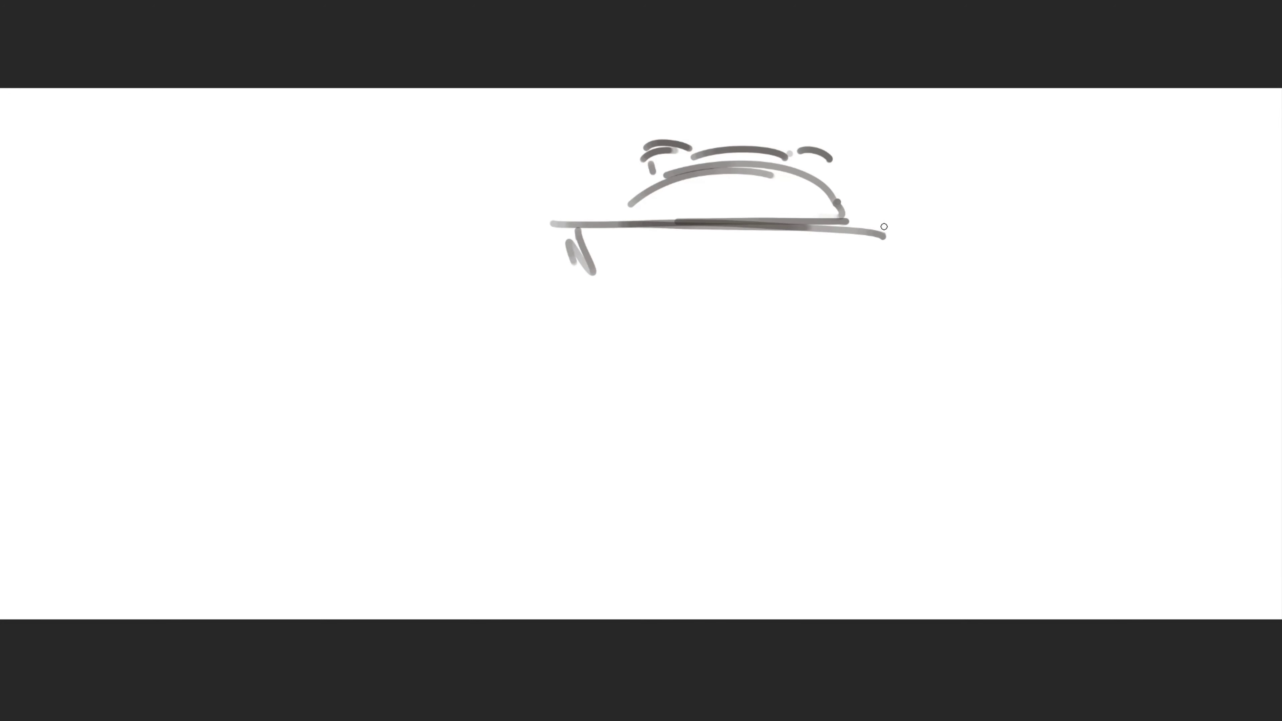
{"action": "left_click_drag", "start_coordinate": [618, 239], "coordinate": [607, 250]}
{"action": "left_click_drag", "start_coordinate": [851, 243], "coordinate": [793, 329]}
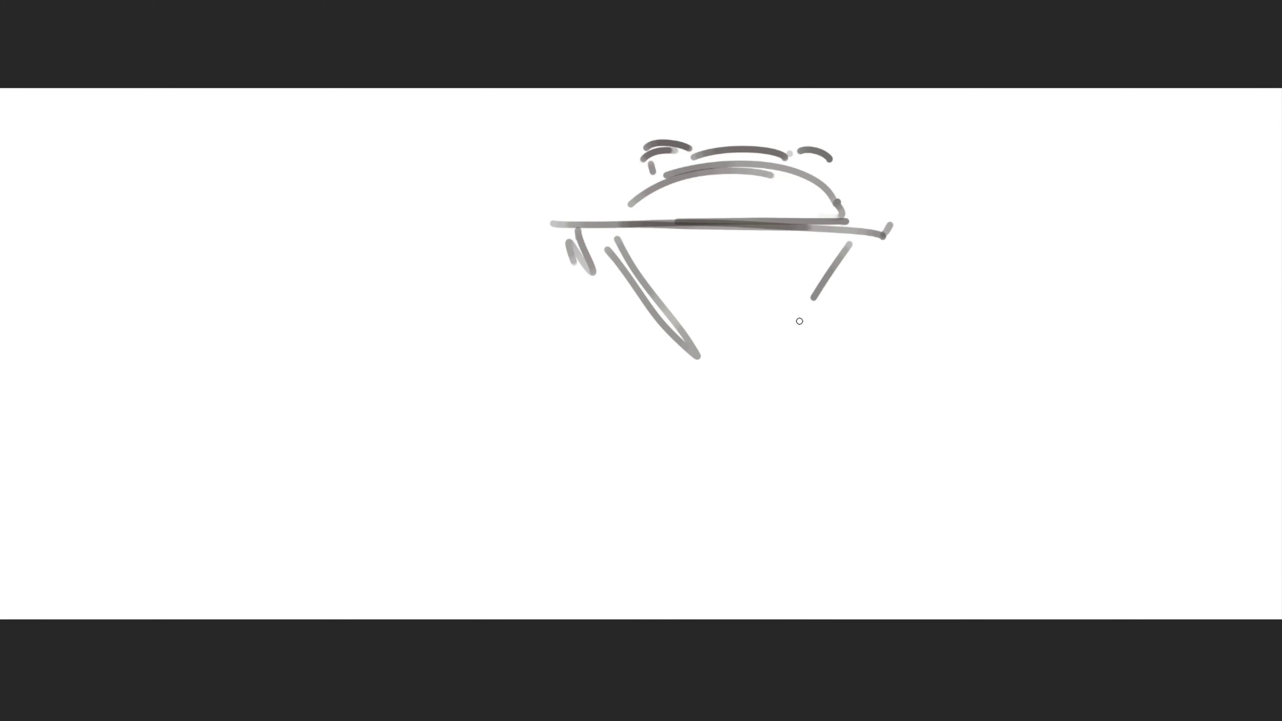
{"action": "left_click_drag", "start_coordinate": [830, 280], "coordinate": [767, 340]}
{"action": "mouse_move", "coordinate": [833, 222]}
{"action": "left_mouse_down"}
{"action": "mouse_move", "coordinate": [877, 271]}
{"action": "mouse_move", "coordinate": [855, 297]}
{"action": "left_mouse_up"}
{"action": "left_click_drag", "start_coordinate": [890, 254], "coordinate": [862, 283]}
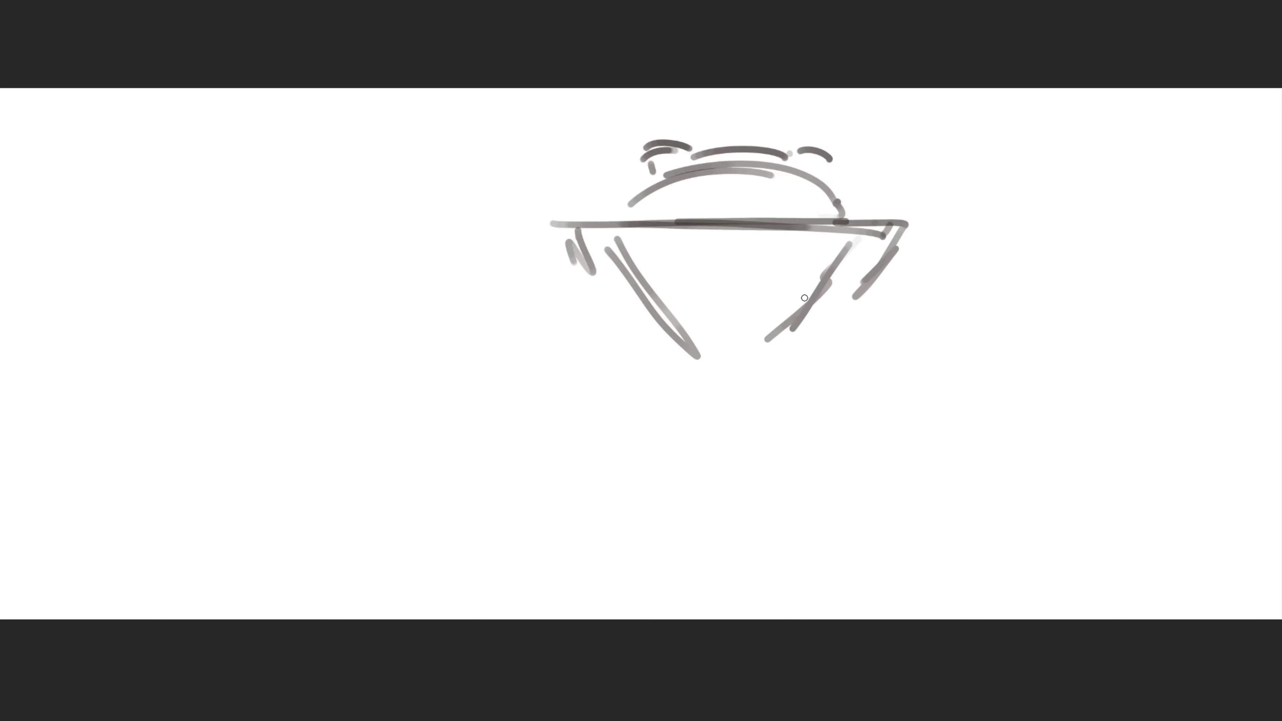
Rough out the left shoulder and arm, the chest and lower body, and the right arm's outer curve
{"action": "left_click_drag", "start_coordinate": [469, 360], "coordinate": [581, 275]}
{"action": "left_click_drag", "start_coordinate": [430, 375], "coordinate": [586, 273]}
{"action": "left_click_drag", "start_coordinate": [597, 404], "coordinate": [492, 440]}
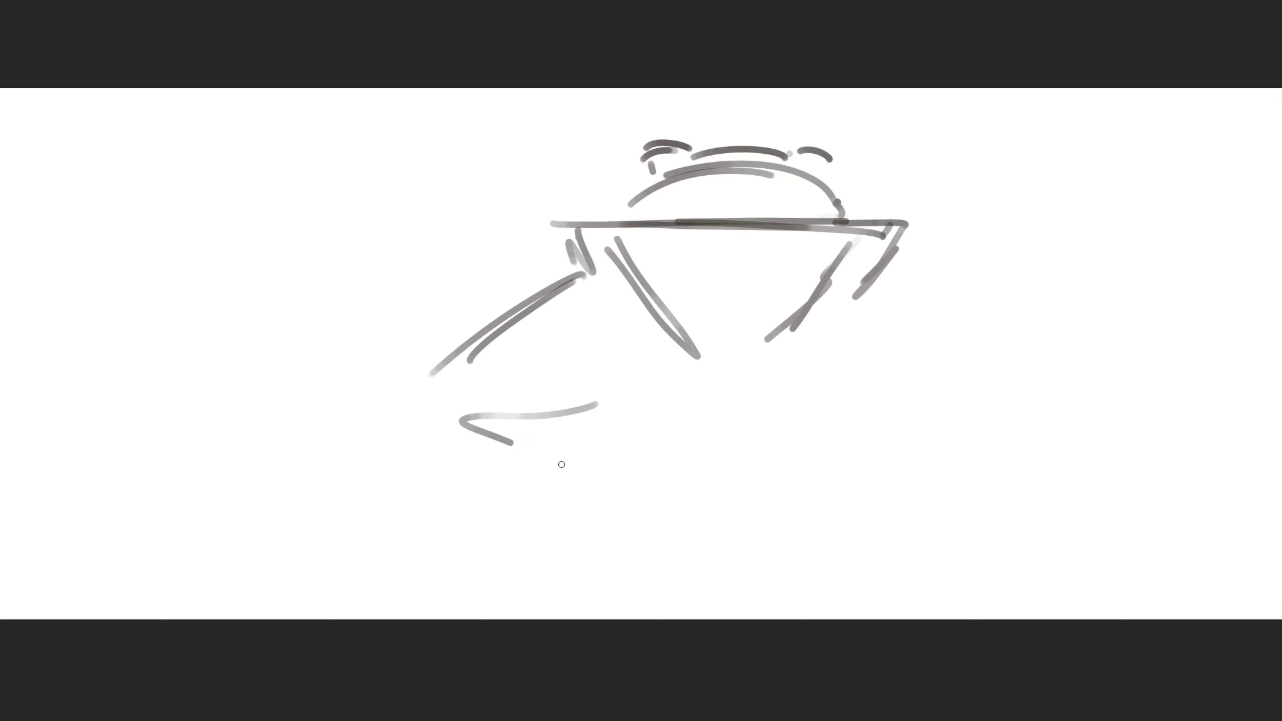
{"action": "mouse_move", "coordinate": [588, 467]}
{"action": "left_mouse_down"}
{"action": "mouse_move", "coordinate": [492, 442]}
{"action": "mouse_move", "coordinate": [669, 376]}
{"action": "left_mouse_up"}
{"action": "mouse_move", "coordinate": [580, 489]}
{"action": "left_mouse_down"}
{"action": "mouse_move", "coordinate": [675, 421]}
{"action": "mouse_move", "coordinate": [687, 444]}
{"action": "mouse_move", "coordinate": [770, 458]}
{"action": "left_mouse_up"}
{"action": "left_click_drag", "start_coordinate": [795, 448], "coordinate": [800, 458]}
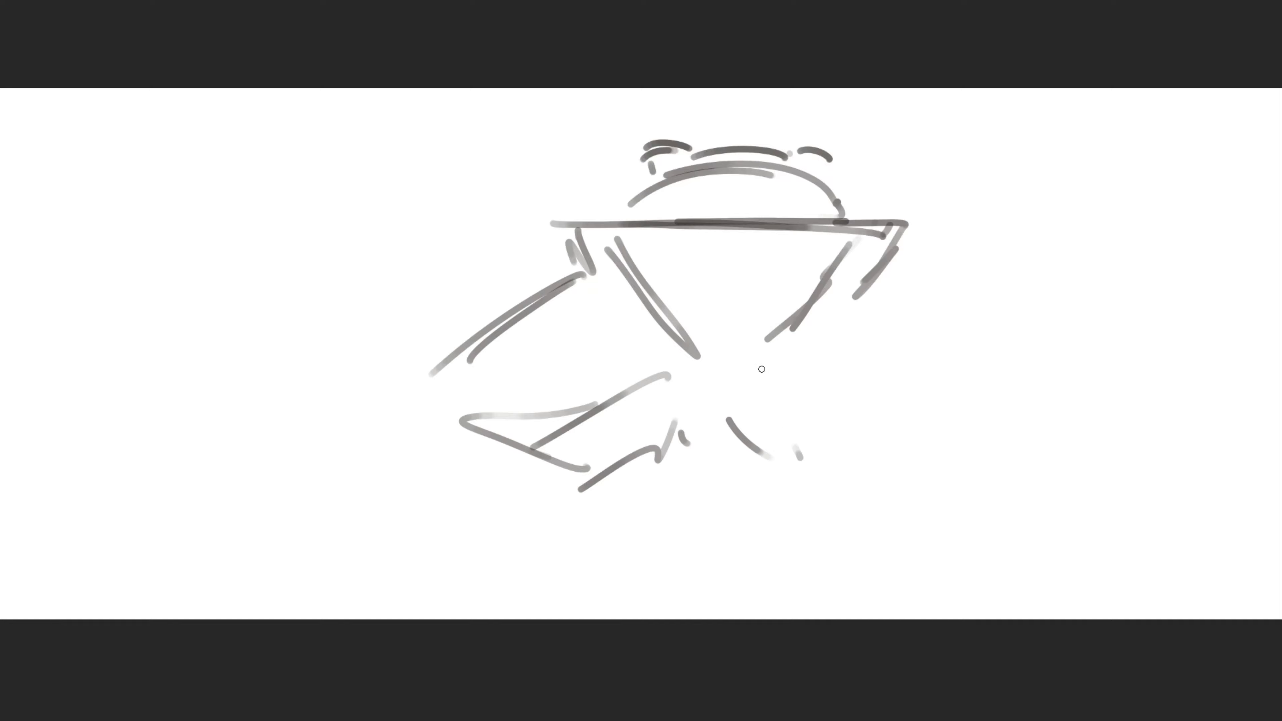
{"action": "left_click_drag", "start_coordinate": [762, 363], "coordinate": [891, 414]}
{"action": "left_click_drag", "start_coordinate": [811, 465], "coordinate": [948, 350]}
{"action": "mouse_move", "coordinate": [906, 262]}
{"action": "left_mouse_down"}
{"action": "mouse_move", "coordinate": [1113, 558]}
{"action": "mouse_move", "coordinate": [976, 302]}
{"action": "mouse_move", "coordinate": [1095, 619]}
{"action": "left_mouse_up"}
Outline the right arm and redraw the lower-left arm, adding detail strokes on arms and chest
{"action": "left_click_drag", "start_coordinate": [1080, 523], "coordinate": [1090, 580]}
{"action": "left_click_drag", "start_coordinate": [448, 435], "coordinate": [394, 491]}
{"action": "mouse_move", "coordinate": [469, 404]}
{"action": "left_mouse_down"}
{"action": "mouse_move", "coordinate": [379, 525]}
{"action": "mouse_move", "coordinate": [419, 587]}
{"action": "mouse_move", "coordinate": [391, 619]}
{"action": "left_mouse_up"}
{"action": "left_click_drag", "start_coordinate": [414, 543], "coordinate": [419, 596]}
{"action": "mouse_move", "coordinate": [487, 406]}
{"action": "left_mouse_down"}
{"action": "mouse_move", "coordinate": [396, 533]}
{"action": "mouse_move", "coordinate": [376, 606]}
{"action": "left_mouse_up"}
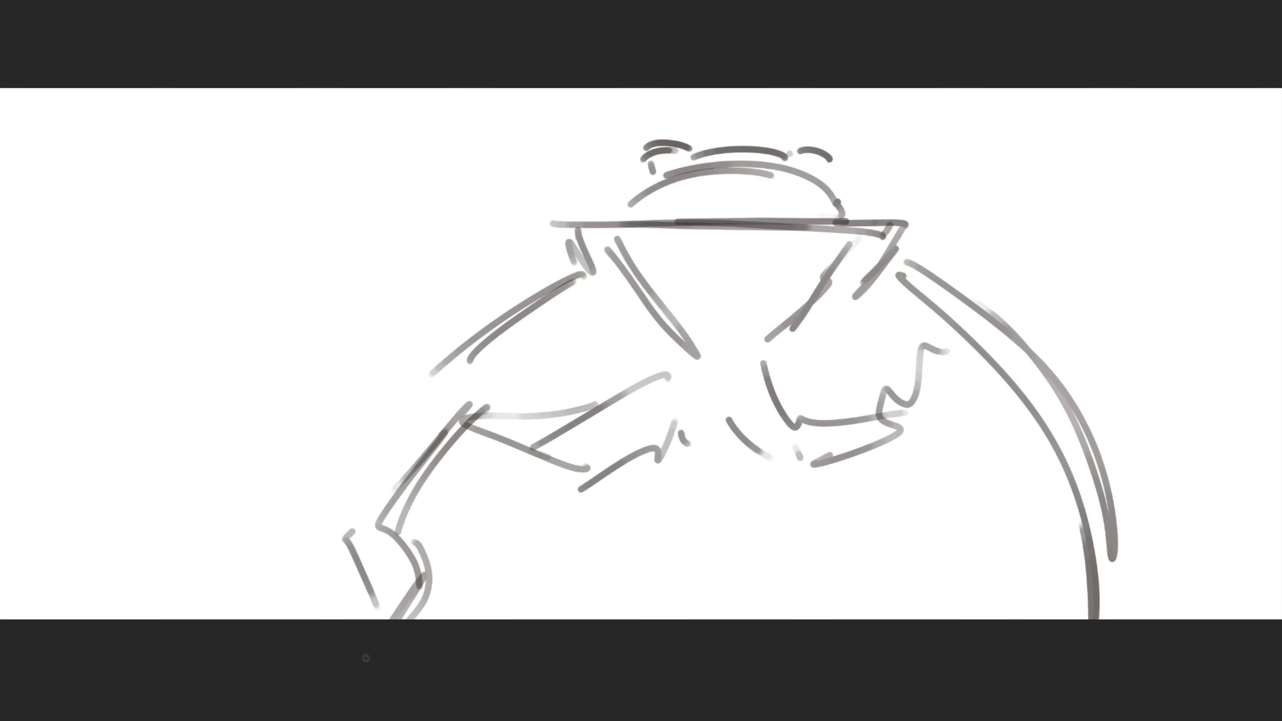
{"action": "left_click_drag", "start_coordinate": [379, 485], "coordinate": [411, 586]}
{"action": "left_click_drag", "start_coordinate": [488, 370], "coordinate": [379, 485]}
{"action": "left_click_drag", "start_coordinate": [542, 568], "coordinate": [563, 575]}
{"action": "left_click_drag", "start_coordinate": [855, 434], "coordinate": [874, 373]}
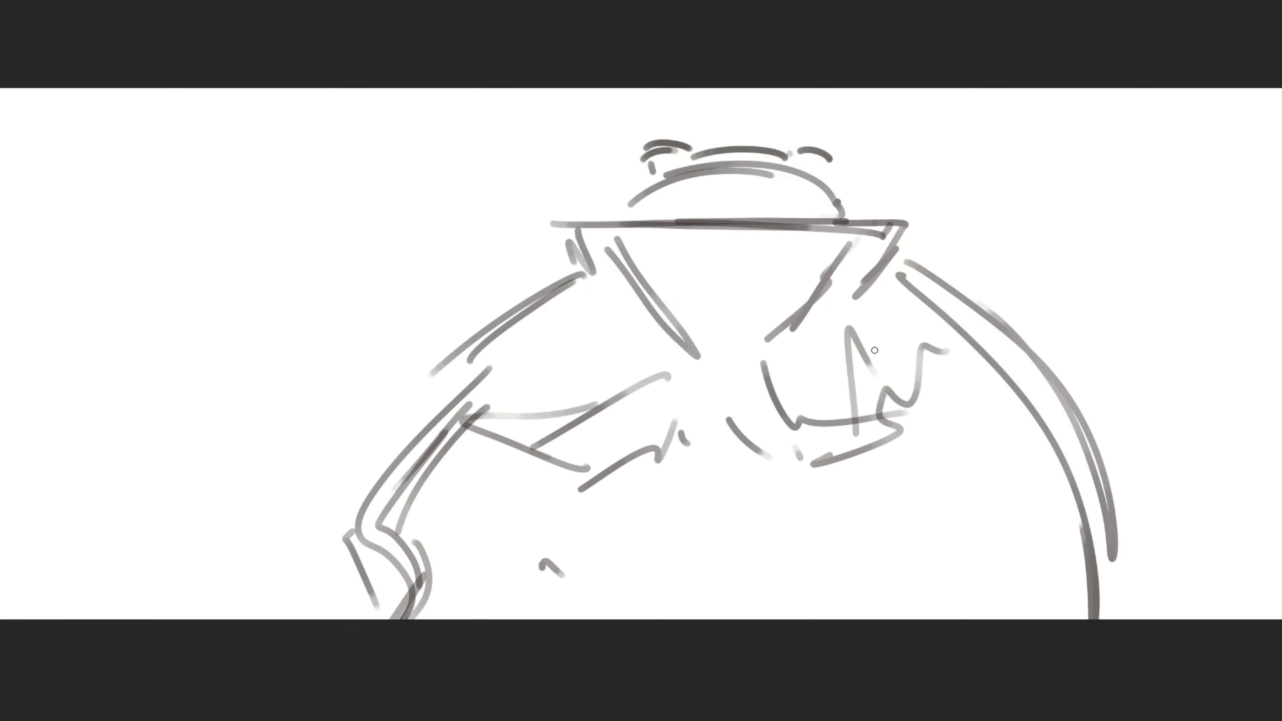
Draw two eye shapes, a brow stroke, a head curve and ear strokes on the head
{"action": "mouse_move", "coordinate": [647, 230]}
{"action": "left_mouse_down"}
{"action": "mouse_move", "coordinate": [684, 202]}
{"action": "mouse_move", "coordinate": [711, 217]}
{"action": "left_mouse_up"}
{"action": "mouse_move", "coordinate": [790, 228]}
{"action": "left_mouse_down"}
{"action": "mouse_move", "coordinate": [823, 211]}
{"action": "mouse_move", "coordinate": [808, 232]}
{"action": "left_mouse_up"}
{"action": "left_click_drag", "start_coordinate": [767, 188], "coordinate": [818, 205]}
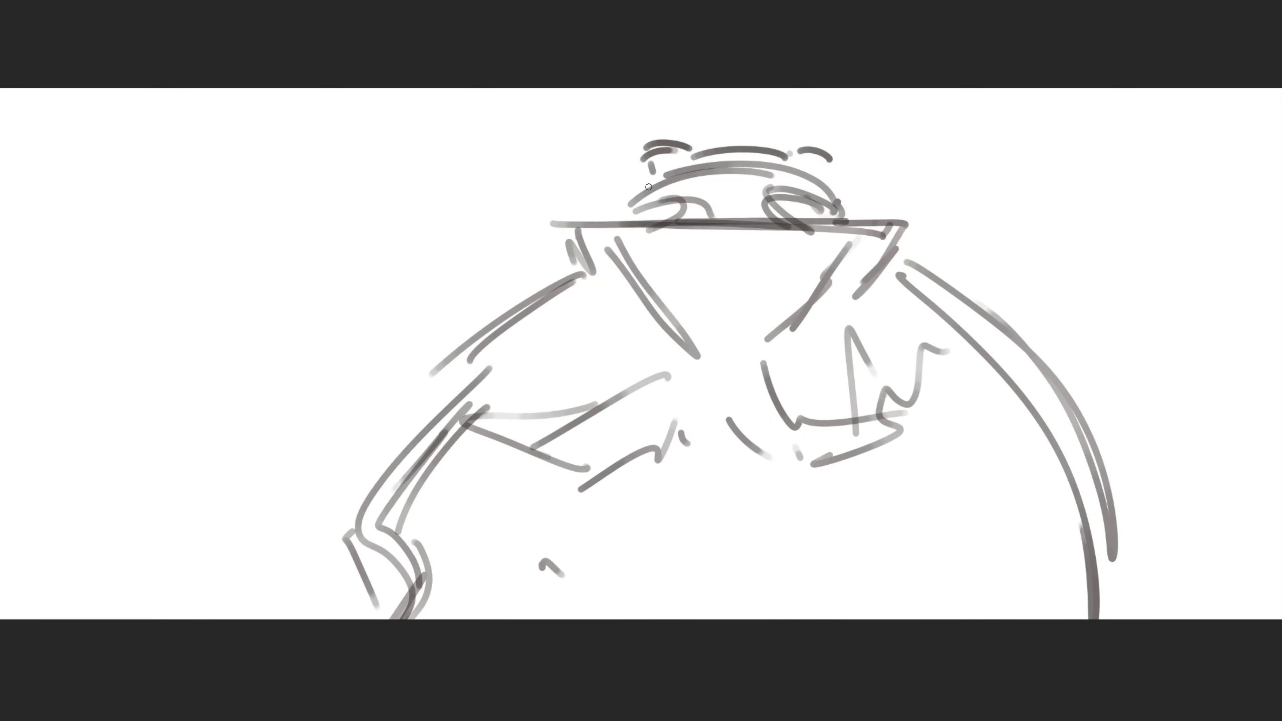
{"action": "left_click_drag", "start_coordinate": [648, 187], "coordinate": [644, 160]}
{"action": "mouse_move", "coordinate": [829, 163]}
{"action": "left_mouse_down"}
{"action": "mouse_move", "coordinate": [827, 190]}
{"action": "mouse_move", "coordinate": [828, 158]}
{"action": "left_mouse_up"}
Add shoulder strokes, then hatch and sketch the right forearm and its cuff
{"action": "mouse_move", "coordinate": [580, 271]}
{"action": "left_mouse_down"}
{"action": "mouse_move", "coordinate": [500, 403]}
{"action": "mouse_move", "coordinate": [511, 434]}
{"action": "left_mouse_up"}
{"action": "left_click_drag", "start_coordinate": [1022, 437], "coordinate": [1055, 465]}
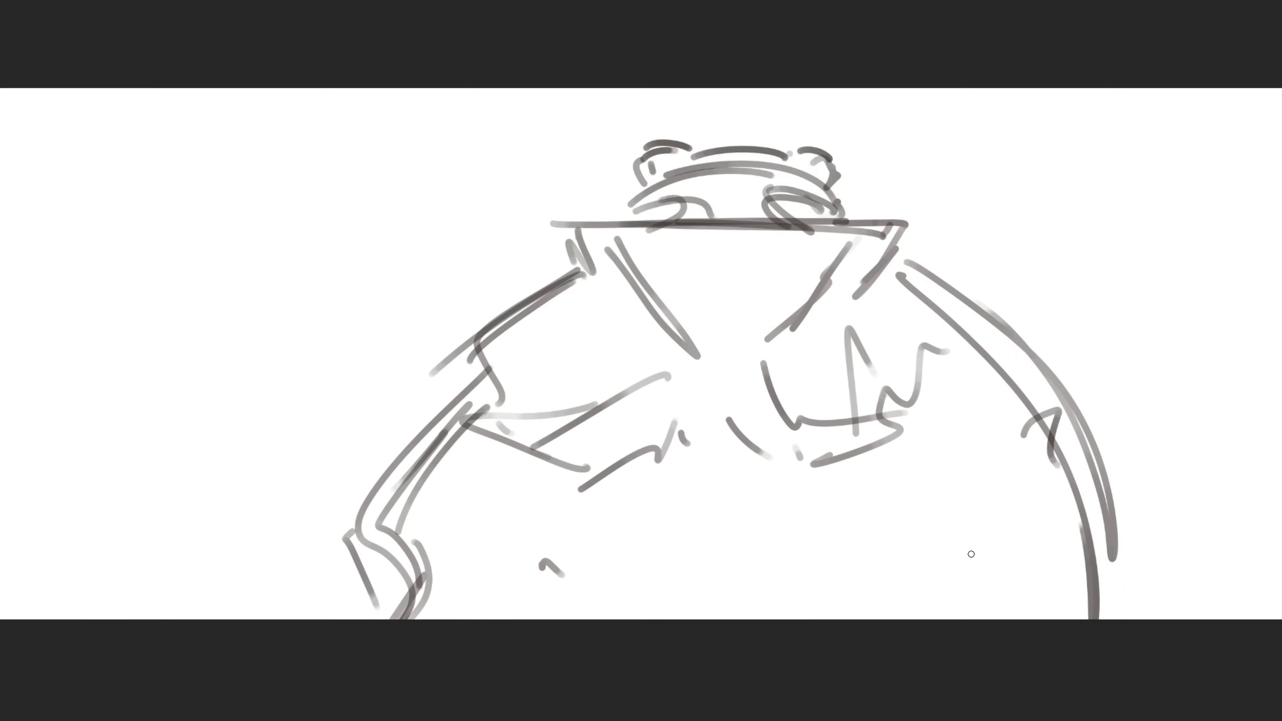
{"action": "mouse_move", "coordinate": [979, 555]}
{"action": "left_mouse_down"}
{"action": "mouse_move", "coordinate": [976, 479]}
{"action": "mouse_move", "coordinate": [1110, 518]}
{"action": "left_mouse_up"}
{"action": "left_click_drag", "start_coordinate": [1005, 595], "coordinate": [1123, 545]}
{"action": "left_click_drag", "start_coordinate": [1060, 599], "coordinate": [1137, 578]}
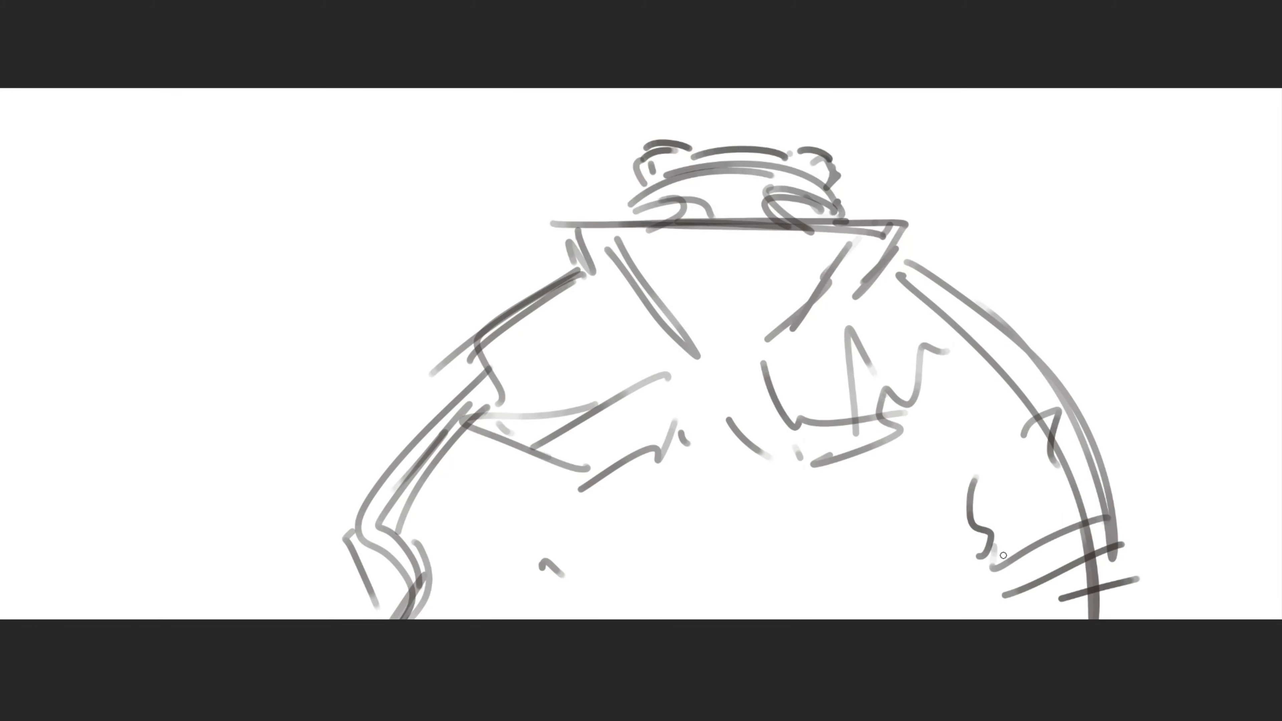
{"action": "left_click_drag", "start_coordinate": [982, 568], "coordinate": [1030, 619]}
{"action": "mouse_move", "coordinate": [1114, 522]}
{"action": "left_mouse_down"}
{"action": "mouse_move", "coordinate": [1161, 618]}
{"action": "mouse_move", "coordinate": [1176, 619]}
{"action": "left_mouse_up"}
{"action": "mouse_move", "coordinate": [994, 546]}
{"action": "left_mouse_down"}
{"action": "mouse_move", "coordinate": [1060, 526]}
{"action": "mouse_move", "coordinate": [933, 450]}
{"action": "left_mouse_up"}
Draw a curve across the chest and sketch the belly arc with lower-left details
{"action": "left_click_drag", "start_coordinate": [787, 426], "coordinate": [966, 462]}
{"action": "mouse_move", "coordinate": [555, 591]}
{"action": "left_mouse_down"}
{"action": "mouse_move", "coordinate": [583, 555]}
{"action": "mouse_move", "coordinate": [543, 580]}
{"action": "left_mouse_up"}
{"action": "left_click_drag", "start_coordinate": [570, 493], "coordinate": [543, 616]}
{"action": "left_click_drag", "start_coordinate": [558, 555], "coordinate": [833, 505]}
{"action": "left_click_drag", "start_coordinate": [666, 479], "coordinate": [699, 467]}
{"action": "left_click_drag", "start_coordinate": [631, 545], "coordinate": [676, 486]}
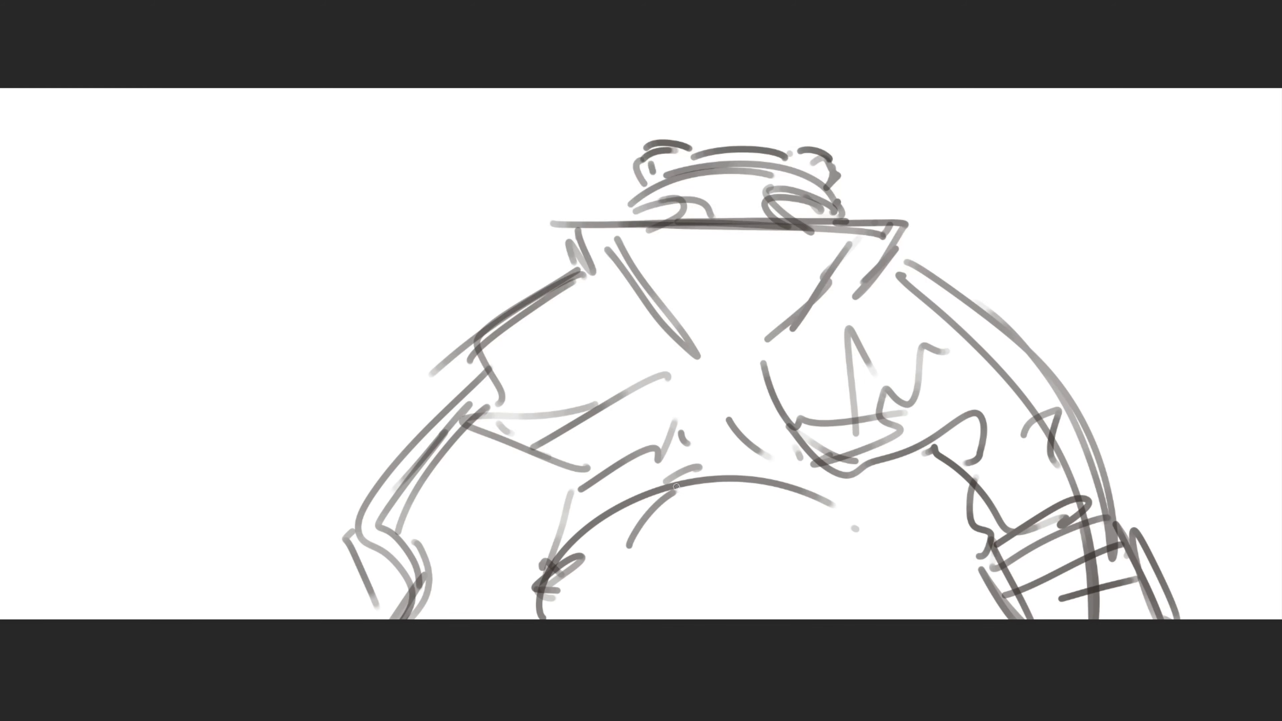
Refine the head's sides and top, and add strokes on the right arm and lower-left hand
{"action": "left_click_drag", "start_coordinate": [634, 203], "coordinate": [605, 238]}
{"action": "left_click_drag", "start_coordinate": [837, 199], "coordinate": [858, 226]}
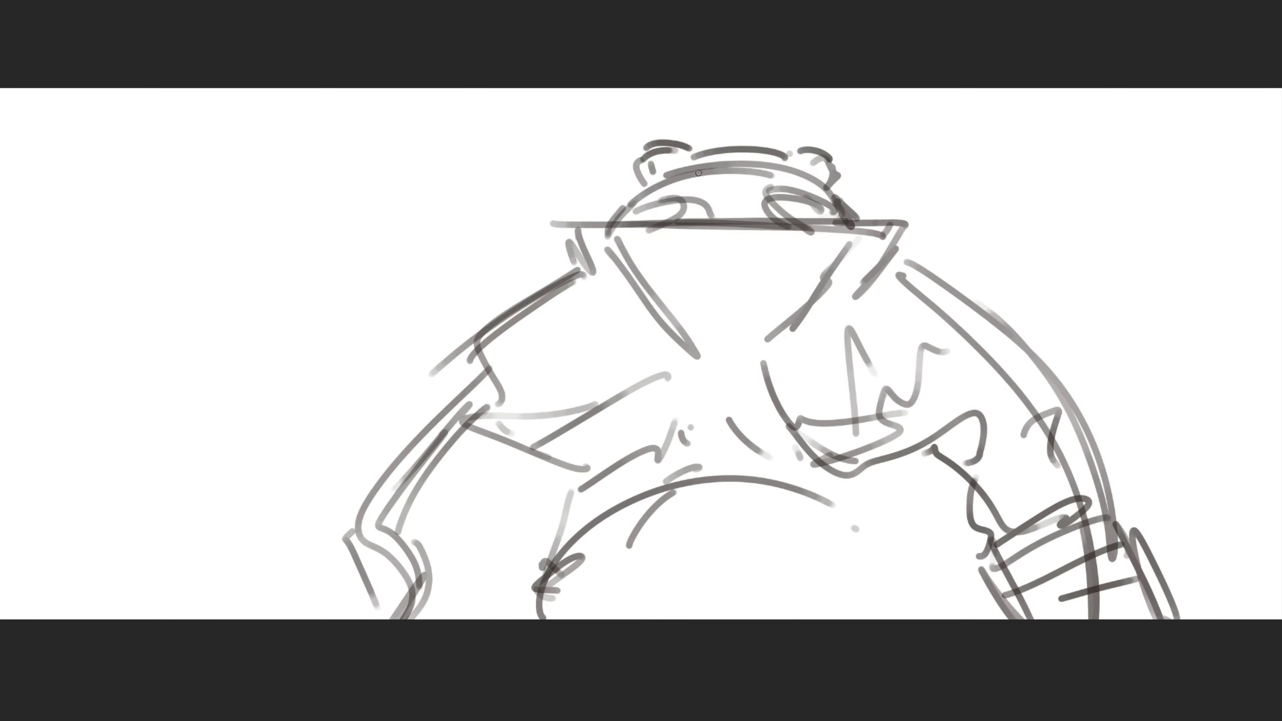
{"action": "left_click_drag", "start_coordinate": [627, 208], "coordinate": [690, 157]}
{"action": "left_click_drag", "start_coordinate": [936, 389], "coordinate": [909, 419]}
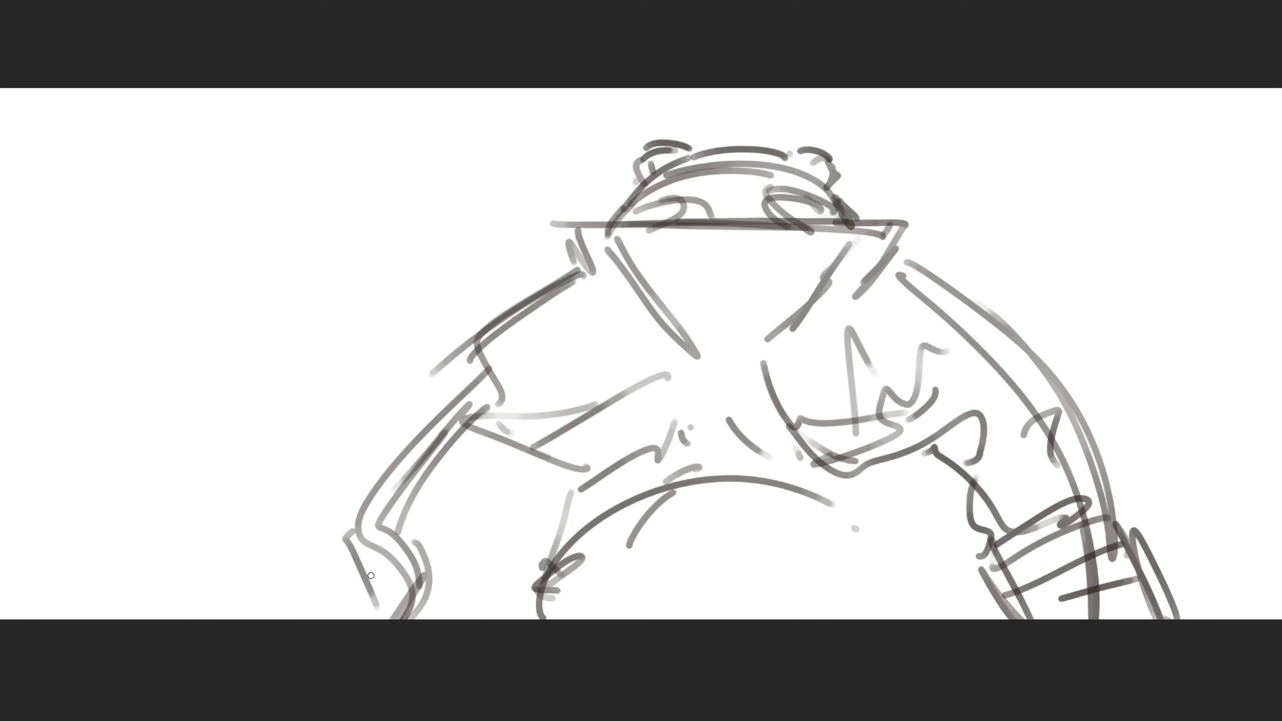
{"action": "mouse_move", "coordinate": [374, 567]}
{"action": "left_mouse_down"}
{"action": "mouse_move", "coordinate": [329, 617]}
{"action": "mouse_move", "coordinate": [382, 539]}
{"action": "left_mouse_up"}
{"action": "left_click_drag", "start_coordinate": [519, 574], "coordinate": [495, 609]}
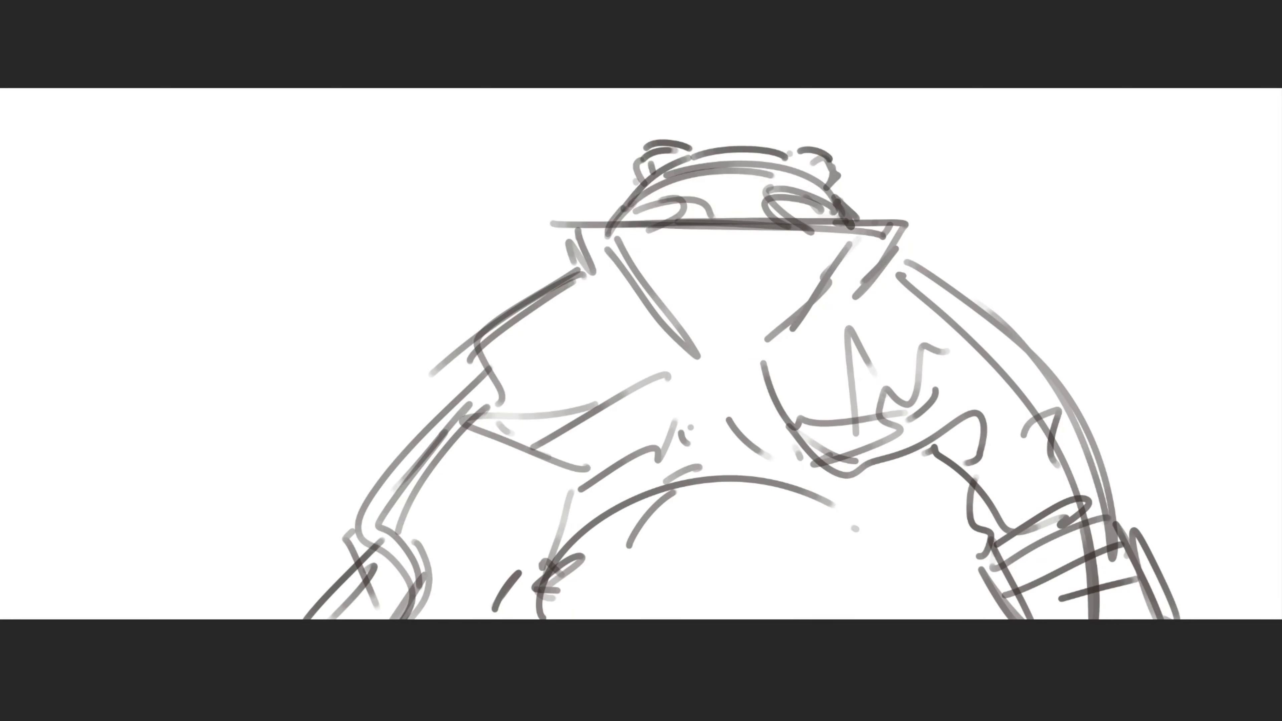
Fade the sketch layer by lowering its opacity with the number keys 5, 1 and 5
{"action": "key", "text": "5"}
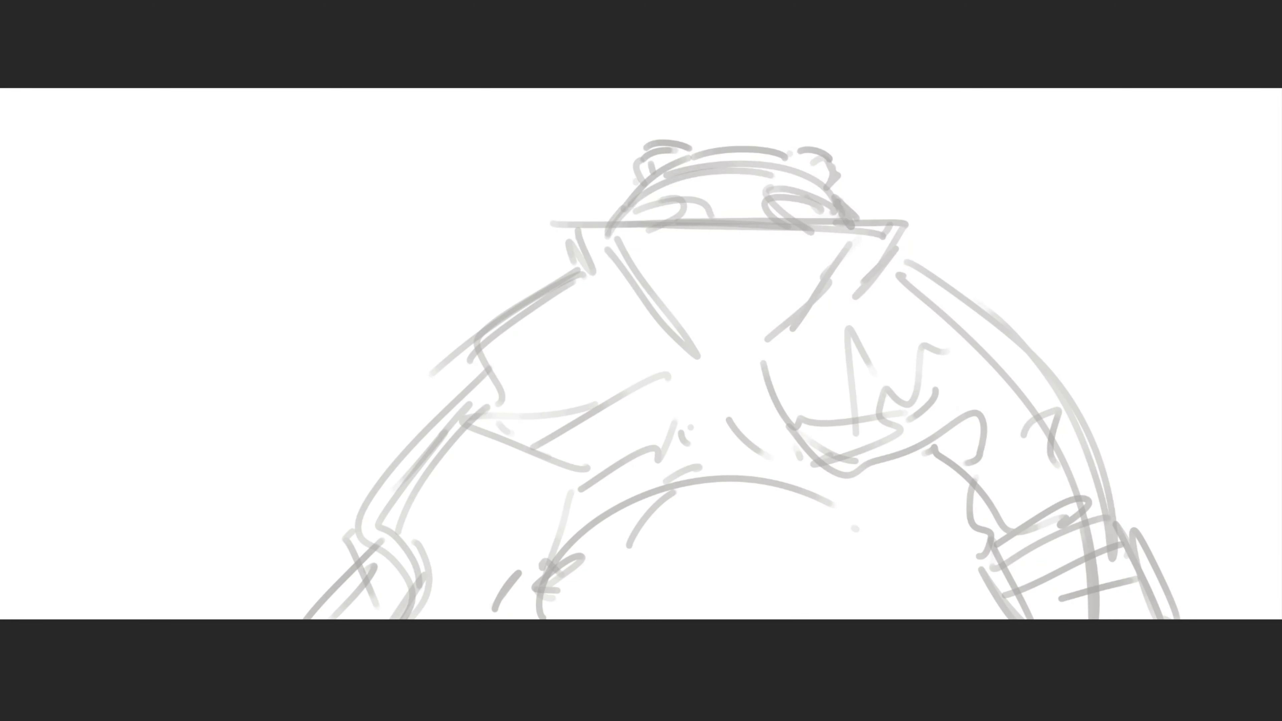
{"action": "key", "text": "1"}
{"action": "key", "text": "5"}
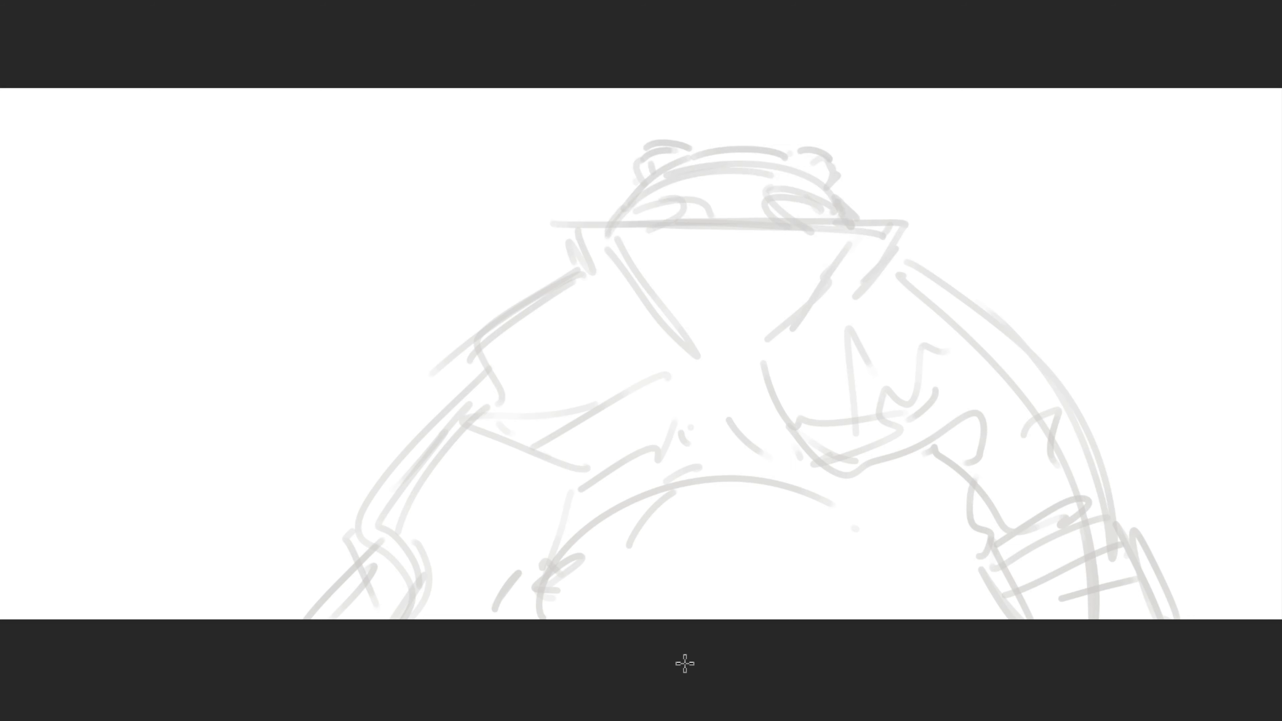
Fill the background layer with a vertical white-to-brown gradient
{"action": "left_click_drag", "start_coordinate": [688, 669], "coordinate": [684, 45]}
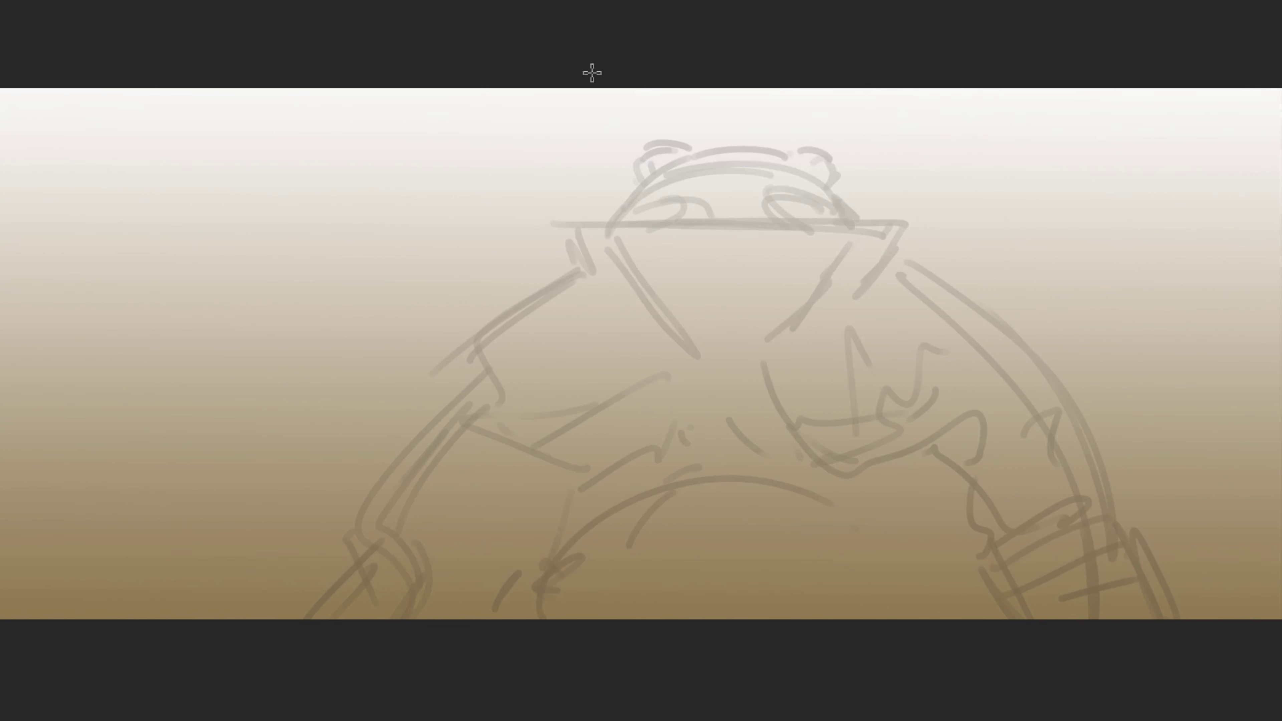
{"action": "left_click_drag", "start_coordinate": [151, 667], "coordinate": [1277, 26]}
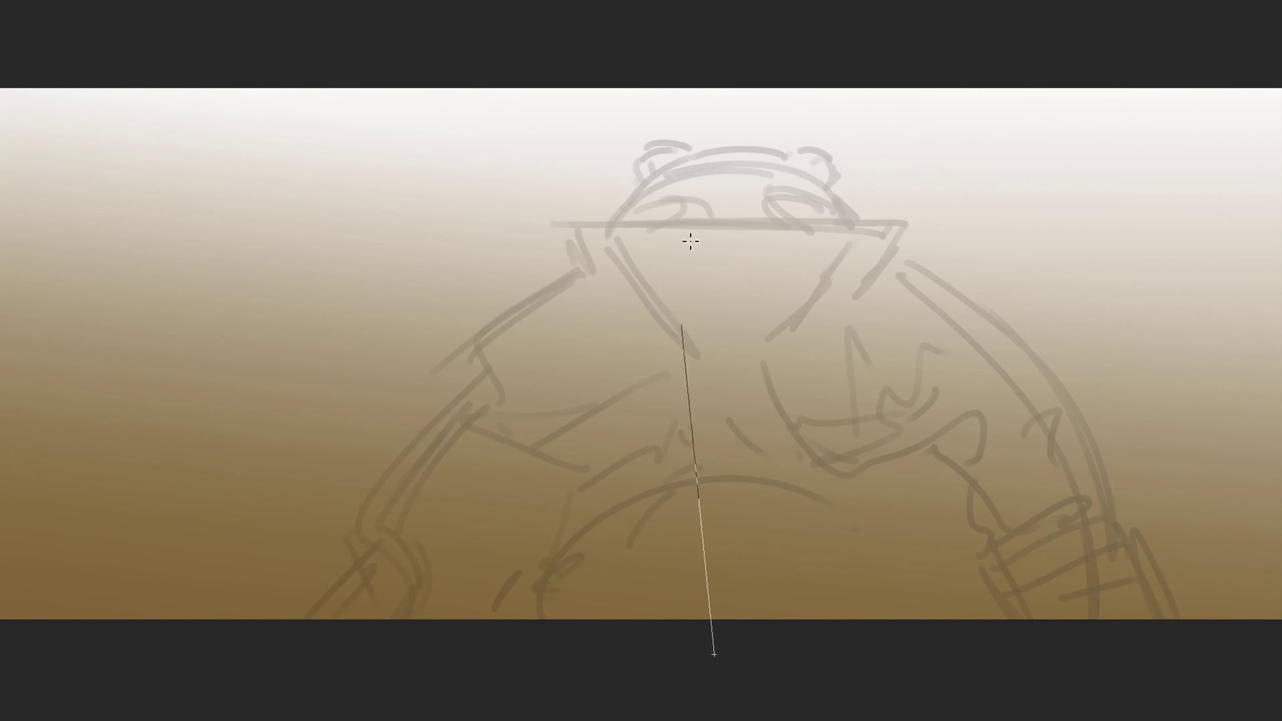
{"action": "left_click_drag", "start_coordinate": [719, 660], "coordinate": [687, 235]}
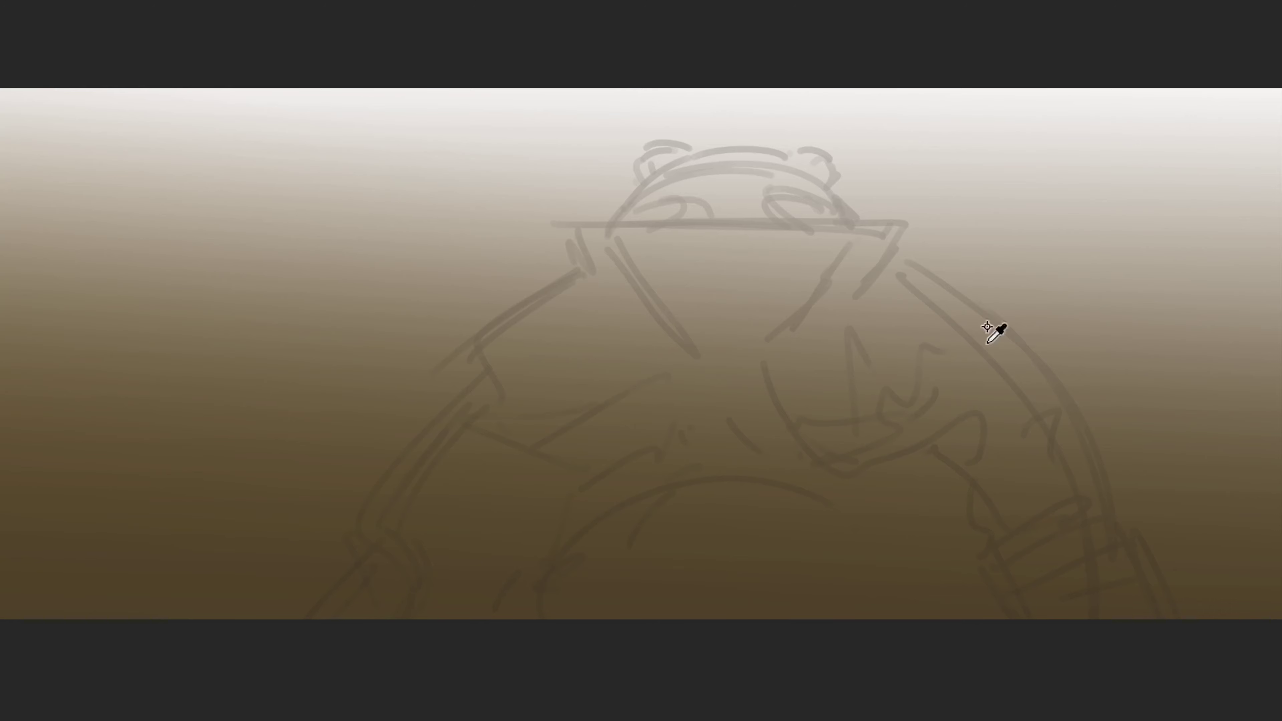
Layer tan and orange gradients from the top to warm and lighten the backdrop
{"action": "left_click_drag", "start_coordinate": [1010, 100], "coordinate": [807, 521]}
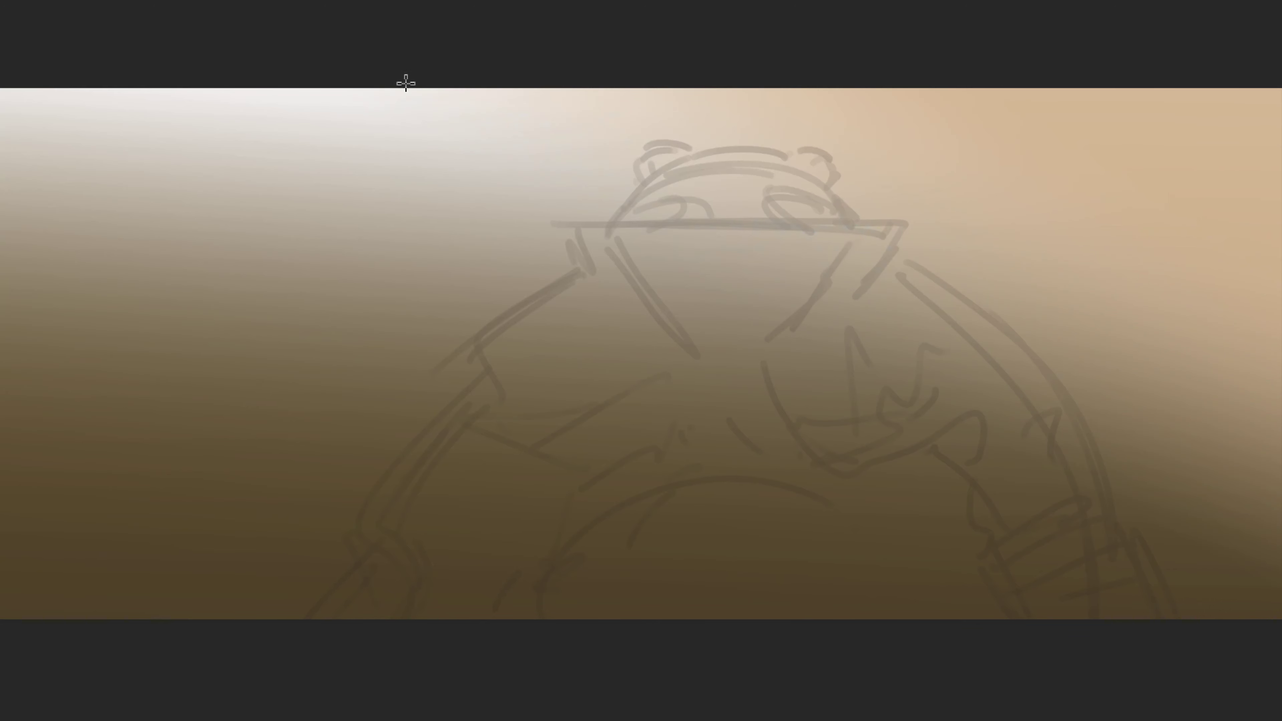
{"action": "left_click_drag", "start_coordinate": [409, 83], "coordinate": [369, 465]}
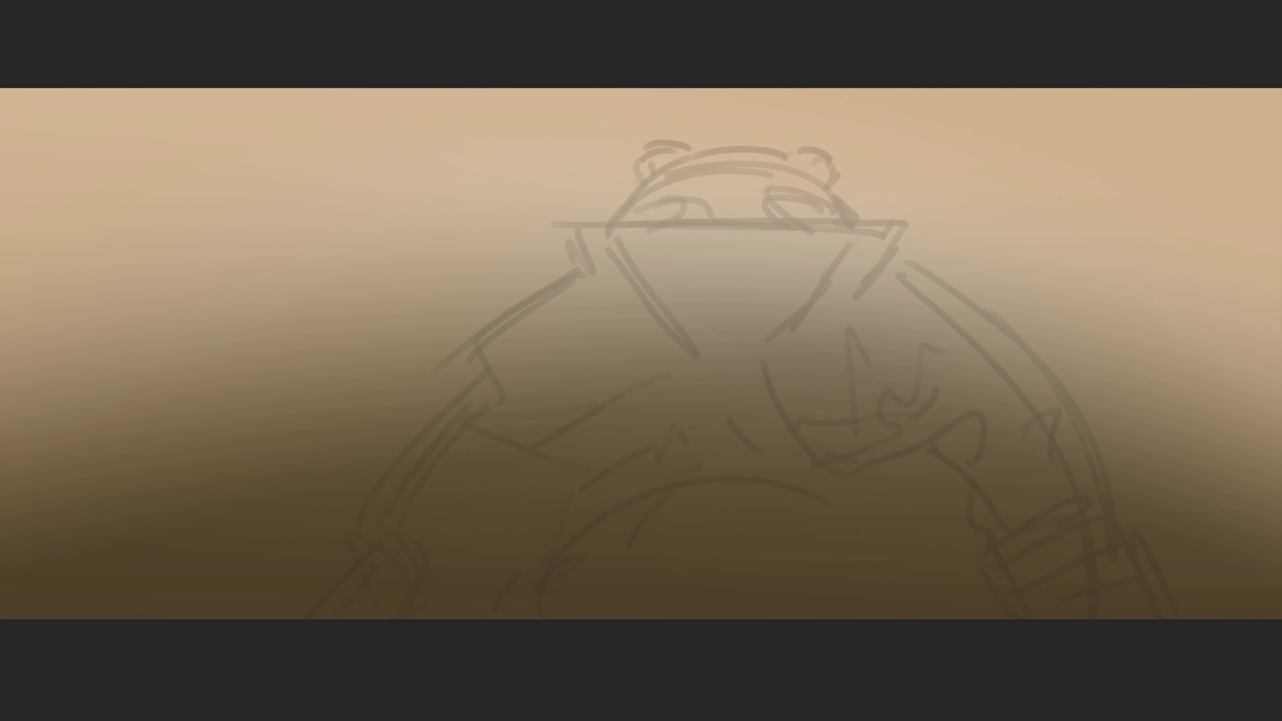
{"action": "left_click_drag", "start_coordinate": [171, 65], "coordinate": [218, 415]}
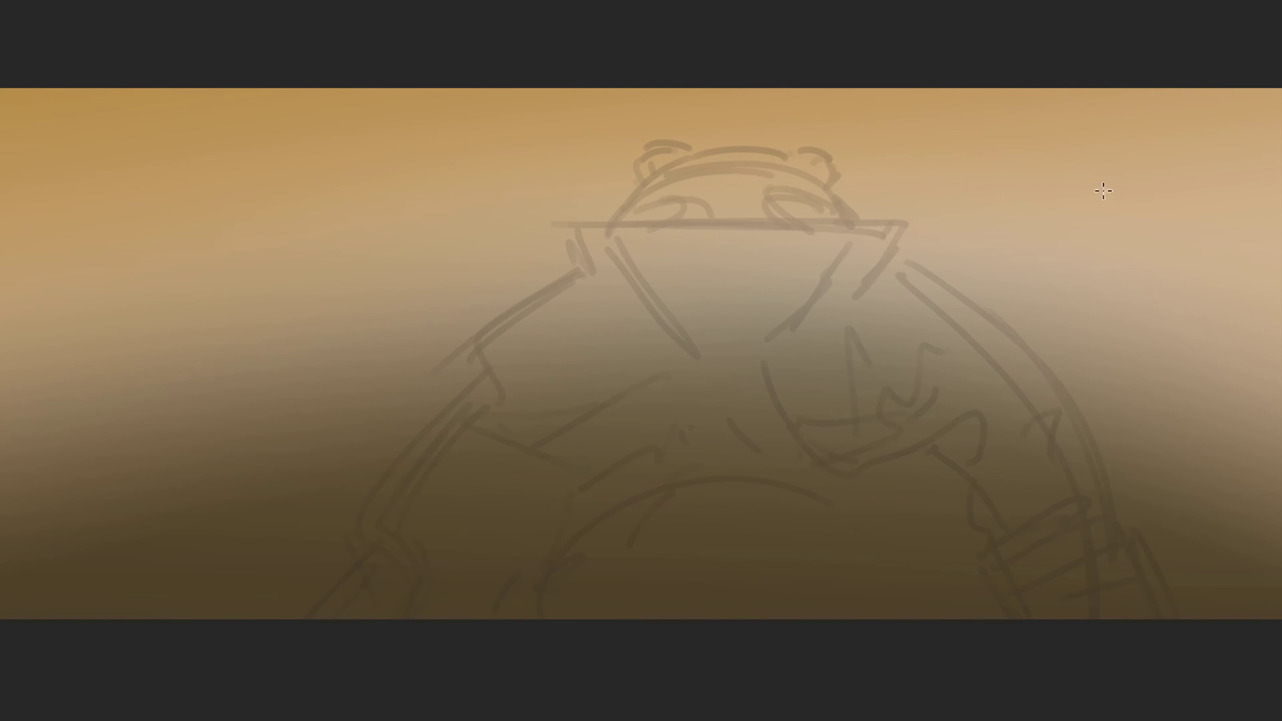
{"action": "left_click_drag", "start_coordinate": [916, 72], "coordinate": [896, 174]}
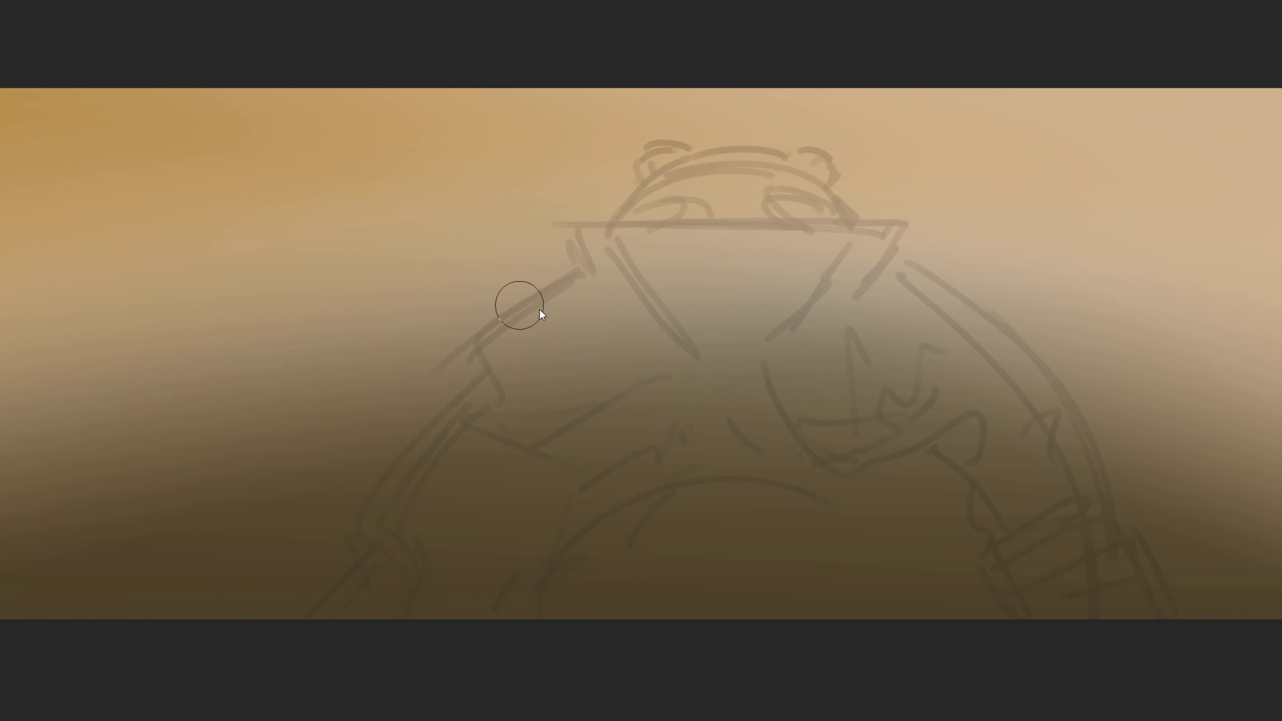
Paint an orange stroke down the left edge and dark brown shapes at the lower corners
{"action": "left_click", "coordinate": [36, 148]}
{"action": "left_click_drag", "start_coordinate": [45, 349], "coordinate": [37, 132]}
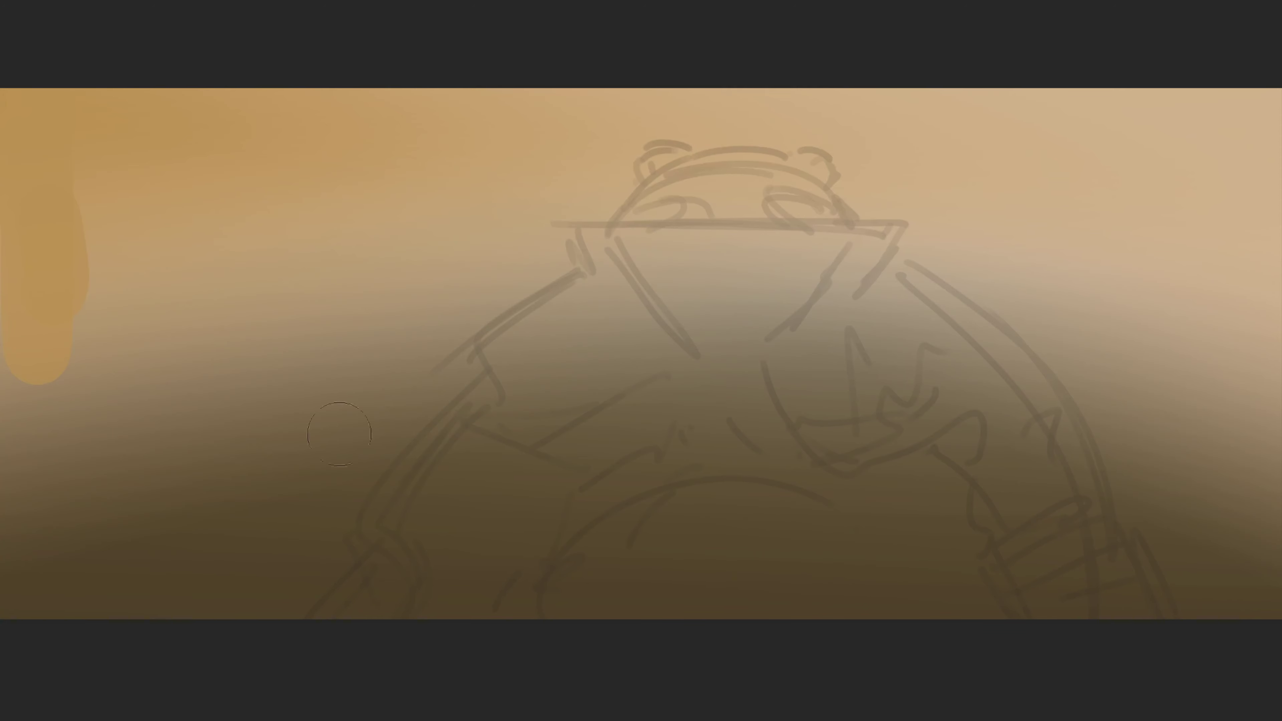
{"action": "mouse_move", "coordinate": [104, 502]}
{"action": "left_mouse_down"}
{"action": "mouse_move", "coordinate": [167, 580]}
{"action": "mouse_move", "coordinate": [204, 509]}
{"action": "mouse_move", "coordinate": [240, 483]}
{"action": "left_mouse_up"}
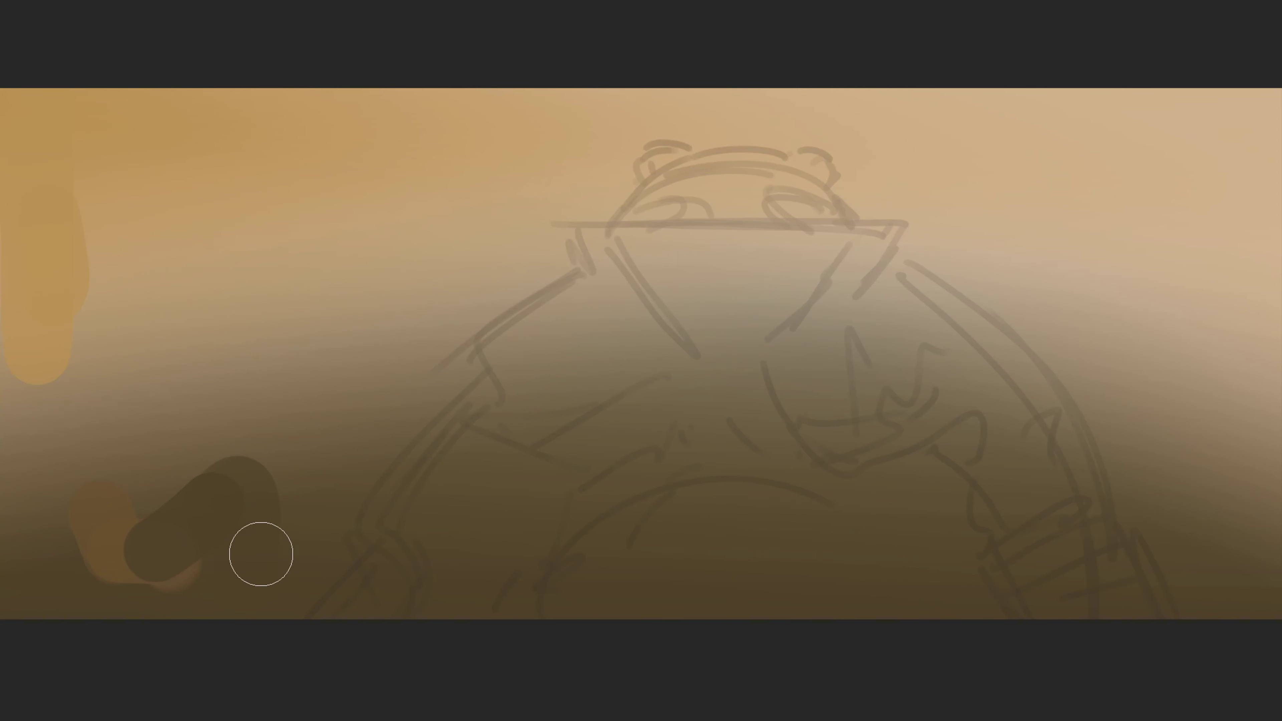
{"action": "left_click_drag", "start_coordinate": [261, 554], "coordinate": [81, 548]}
{"action": "mouse_move", "coordinate": [1202, 535]}
{"action": "left_mouse_down"}
{"action": "mouse_move", "coordinate": [1142, 535]}
{"action": "mouse_move", "coordinate": [1136, 455]}
{"action": "left_mouse_up"}
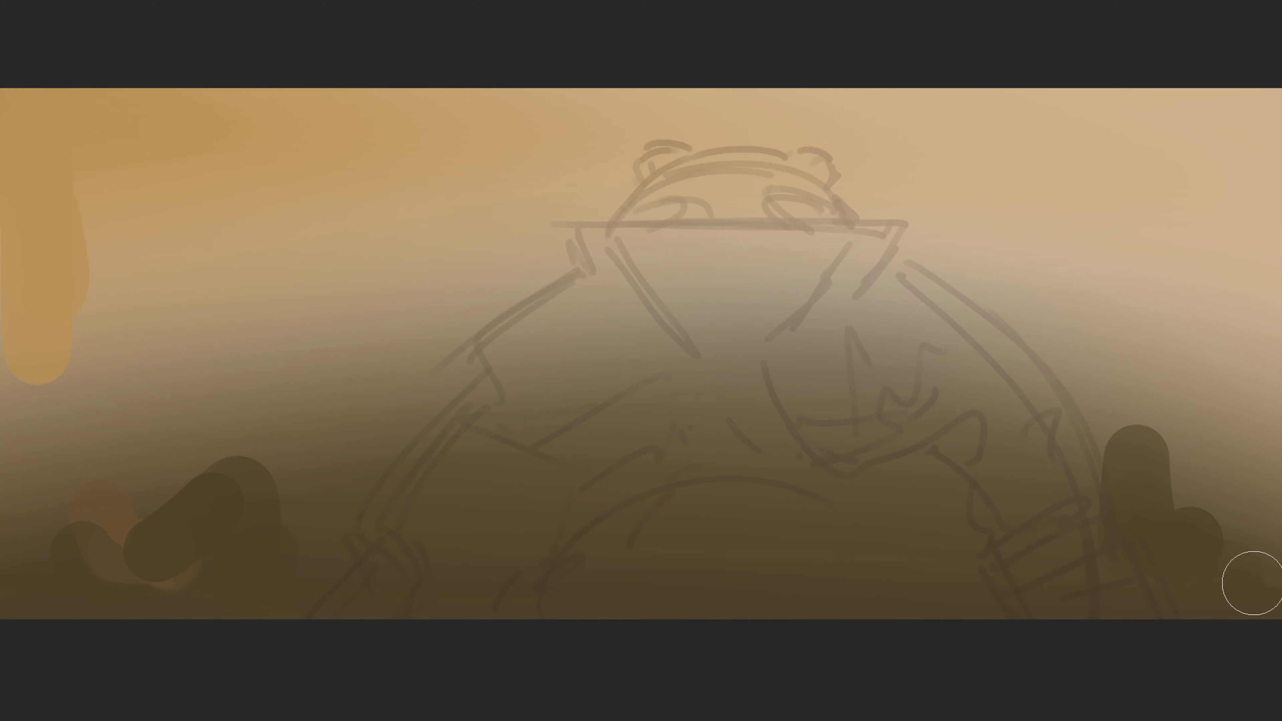
{"action": "mouse_move", "coordinate": [1253, 583]}
{"action": "left_mouse_down"}
{"action": "mouse_move", "coordinate": [1188, 444]}
{"action": "mouse_move", "coordinate": [1131, 485]}
{"action": "left_mouse_up"}
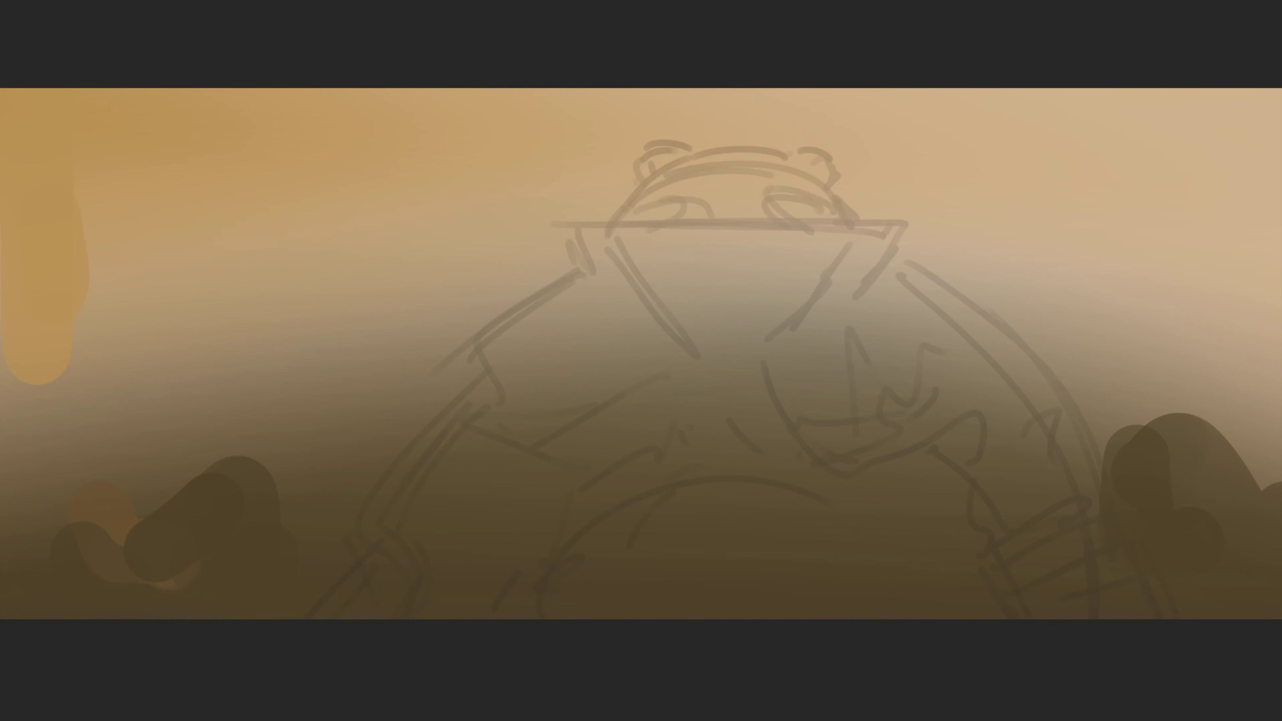
Add dark brown strokes along the right side and at the upper left
{"action": "left_click_drag", "start_coordinate": [1225, 485], "coordinate": [1106, 508]}
{"action": "left_click_drag", "start_coordinate": [1110, 350], "coordinate": [1105, 424]}
{"action": "left_click_drag", "start_coordinate": [1063, 253], "coordinate": [1053, 399]}
{"action": "left_click_drag", "start_coordinate": [924, 292], "coordinate": [989, 309]}
{"action": "left_click_drag", "start_coordinate": [1095, 364], "coordinate": [1096, 419]}
{"action": "left_click_drag", "start_coordinate": [378, 429], "coordinate": [411, 384]}
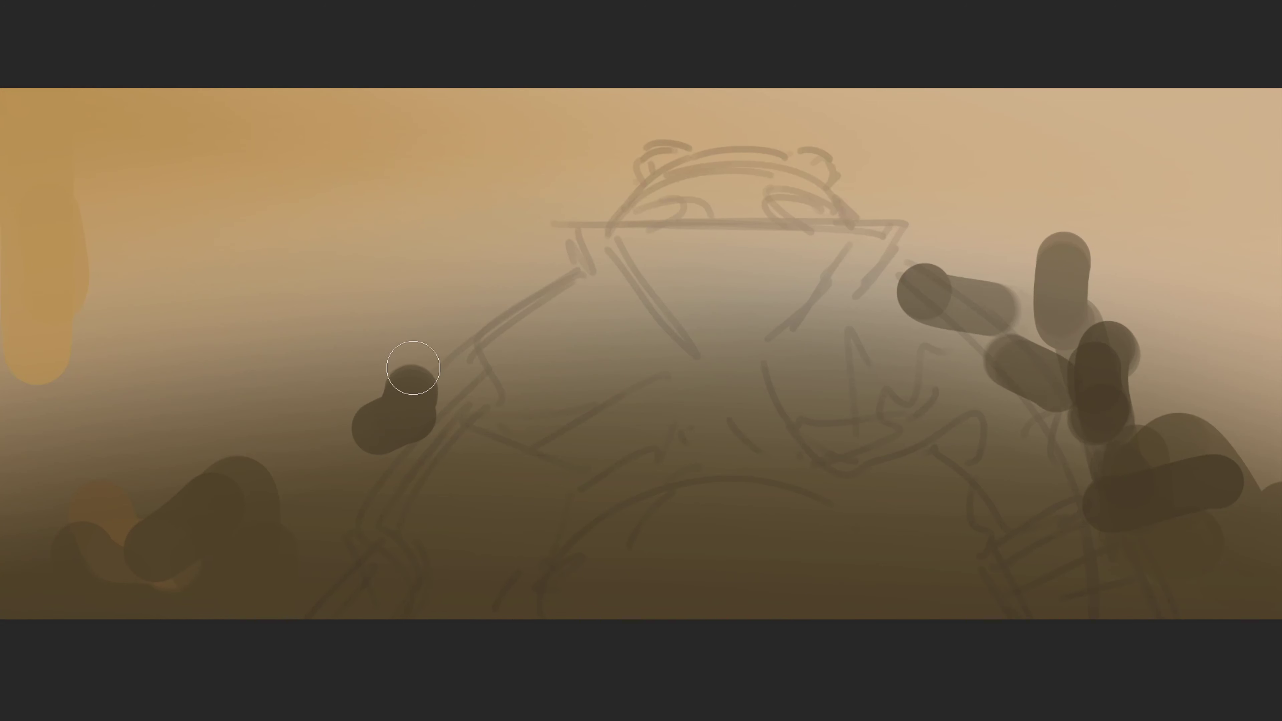
Paint dark brown finger-like shapes on the left side
{"action": "left_click_drag", "start_coordinate": [419, 336], "coordinate": [398, 419]}
{"action": "left_click_drag", "start_coordinate": [359, 323], "coordinate": [356, 404]}
{"action": "left_click_drag", "start_coordinate": [318, 399], "coordinate": [303, 479]}
{"action": "left_click_drag", "start_coordinate": [262, 384], "coordinate": [239, 470]}
{"action": "mouse_move", "coordinate": [265, 376]}
{"action": "left_mouse_down"}
{"action": "mouse_move", "coordinate": [262, 444]}
{"action": "mouse_move", "coordinate": [56, 364]}
{"action": "left_mouse_up"}
With a larger brush, paint big dark curving strokes and round blobs at left-centre
{"action": "key", "text": "bracketright"}
{"action": "key", "text": "bracketright"}
{"action": "key", "text": "bracketright"}
{"action": "left_click_drag", "start_coordinate": [56, 323], "coordinate": [292, 314]}
{"action": "left_click_drag", "start_coordinate": [243, 384], "coordinate": [283, 505]}
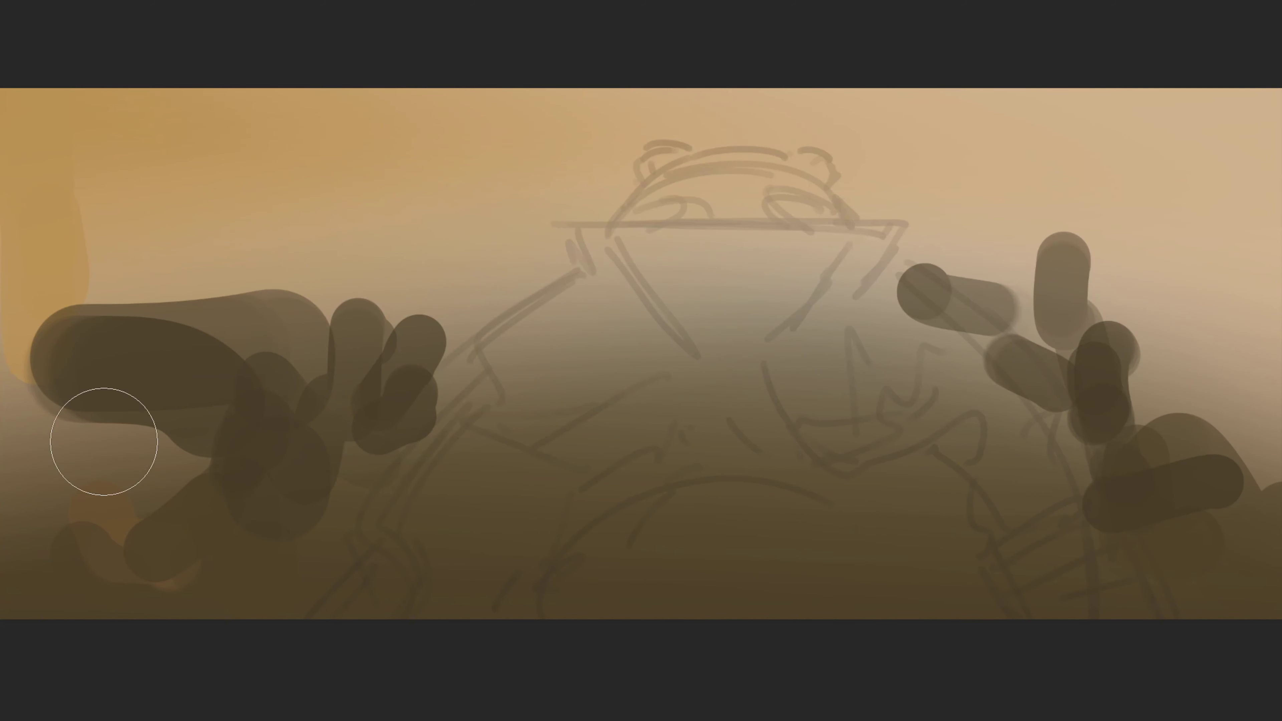
{"action": "left_click_drag", "start_coordinate": [86, 439], "coordinate": [86, 571]}
{"action": "left_click_drag", "start_coordinate": [427, 343], "coordinate": [426, 414]}
{"action": "left_click_drag", "start_coordinate": [487, 273], "coordinate": [486, 293]}
{"action": "left_click_drag", "start_coordinate": [363, 258], "coordinate": [434, 263]}
{"action": "left_click_drag", "start_coordinate": [325, 262], "coordinate": [329, 384]}
{"action": "left_click_drag", "start_coordinate": [358, 465], "coordinate": [363, 530]}
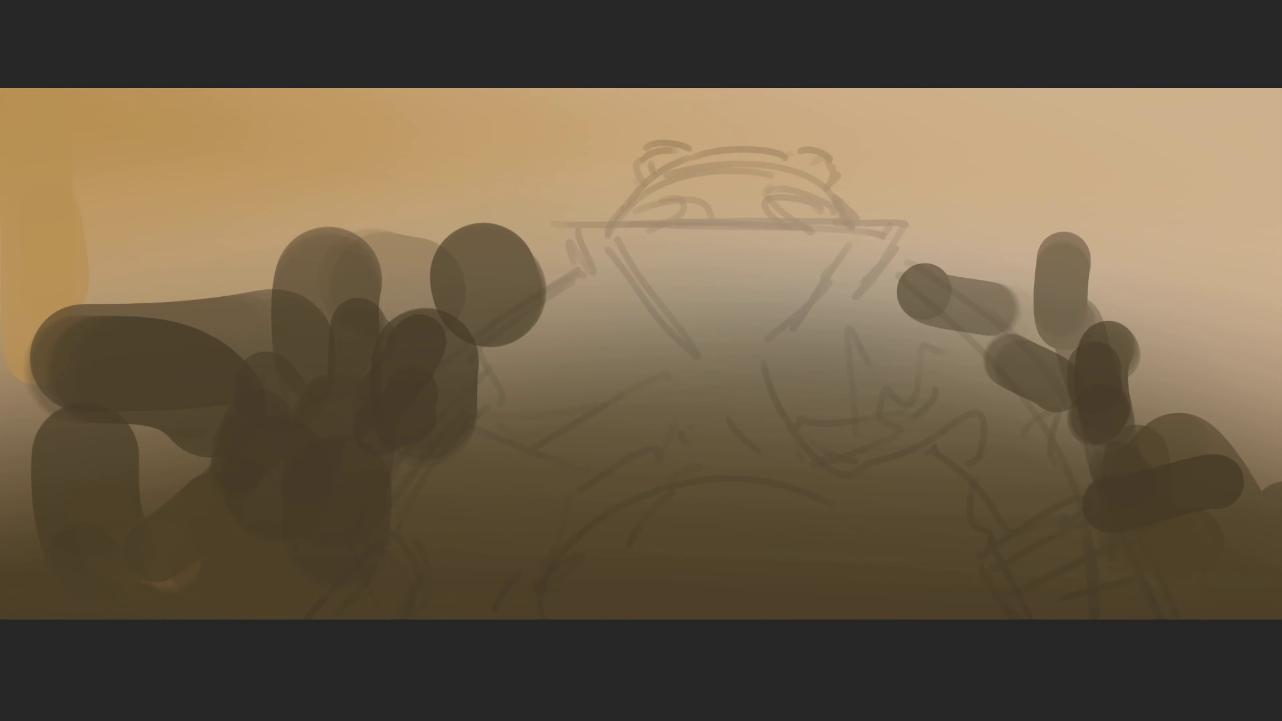
Cover the upper-left and left edge with ochre strokes, extending over the dark lower-left area
{"action": "key", "text": "bracketleft"}
{"action": "key", "text": "bracketleft"}
{"action": "key", "text": "bracketleft"}
{"action": "key", "text": "bracketleft"}
{"action": "left_click_drag", "start_coordinate": [121, 106], "coordinate": [139, 253]}
{"action": "mouse_move", "coordinate": [212, 116]}
{"action": "left_mouse_down"}
{"action": "mouse_move", "coordinate": [209, 149]}
{"action": "mouse_move", "coordinate": [330, 232]}
{"action": "left_mouse_up"}
{"action": "left_click_drag", "start_coordinate": [401, 126], "coordinate": [404, 283]}
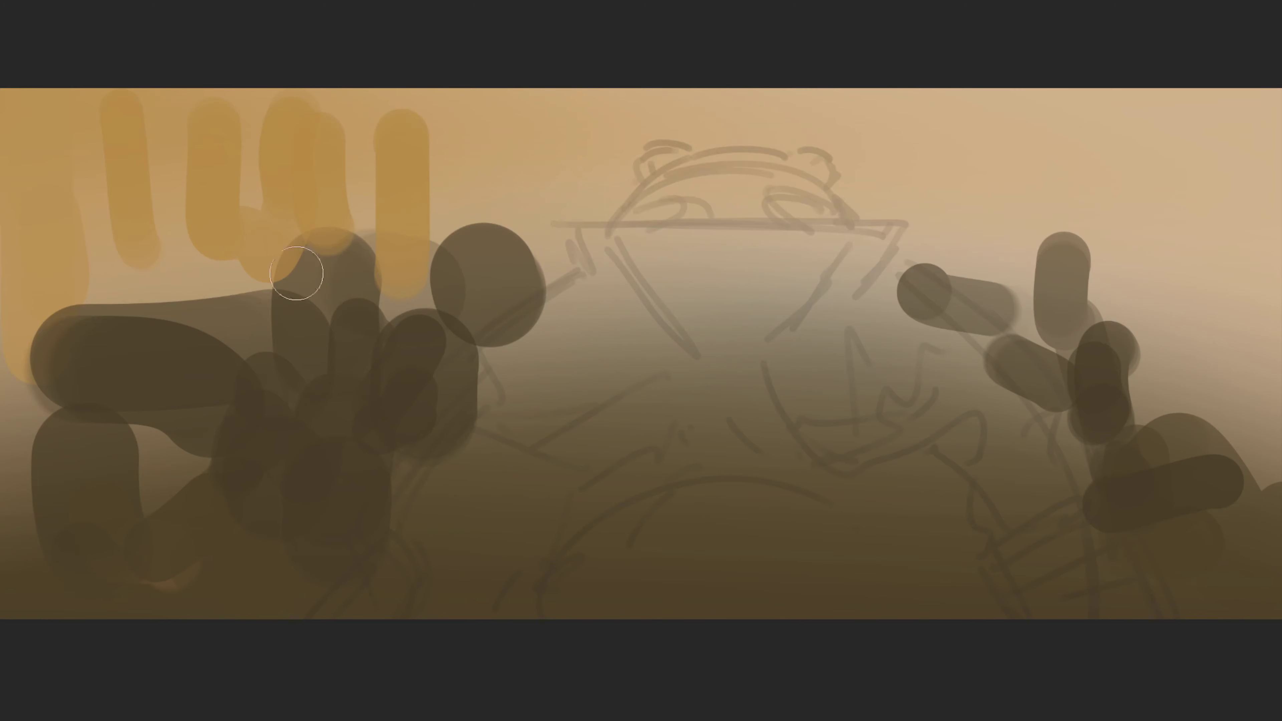
{"action": "key", "text": "bracketright"}
{"action": "key", "text": "bracketright"}
{"action": "left_click_drag", "start_coordinate": [41, 237], "coordinate": [151, 232]}
{"action": "left_click_drag", "start_coordinate": [26, 273], "coordinate": [25, 429]}
{"action": "left_click_drag", "start_coordinate": [20, 353], "coordinate": [20, 505]}
{"action": "left_click_drag", "start_coordinate": [76, 384], "coordinate": [123, 500]}
{"action": "mouse_move", "coordinate": [187, 303]}
{"action": "left_mouse_down"}
{"action": "mouse_move", "coordinate": [162, 414]}
{"action": "mouse_move", "coordinate": [207, 505]}
{"action": "left_mouse_up"}
{"action": "left_click_drag", "start_coordinate": [202, 581], "coordinate": [272, 540]}
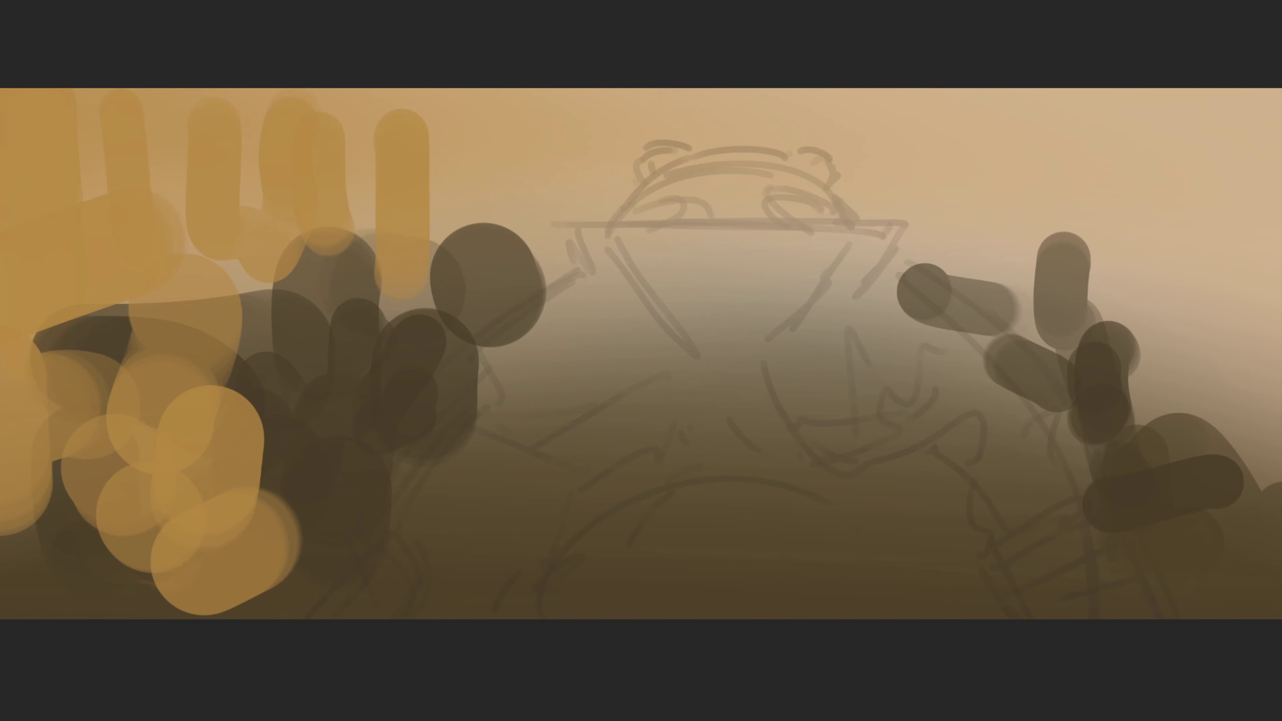
Paint pale beige strokes, including L-shaped marks, over the left ochre area
{"action": "left_click_drag", "start_coordinate": [128, 349], "coordinate": [126, 167]}
{"action": "left_click_drag", "start_coordinate": [171, 318], "coordinate": [176, 384]}
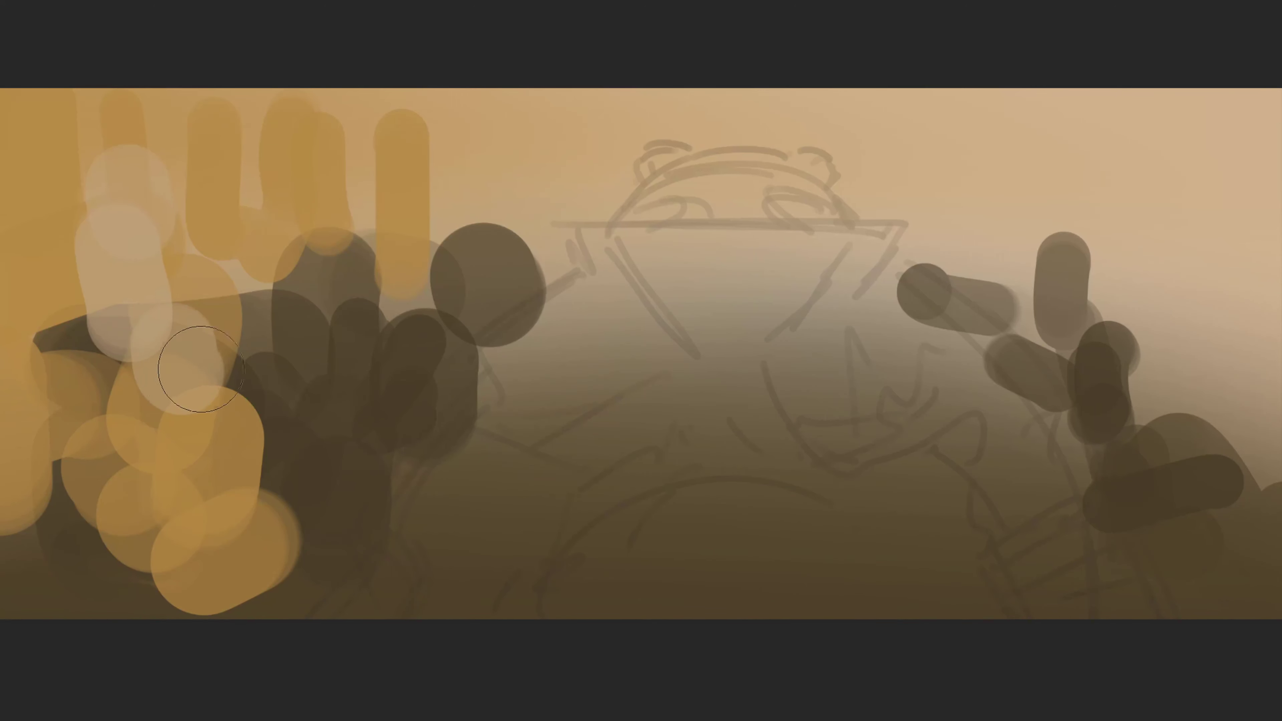
{"action": "mouse_move", "coordinate": [128, 442]}
{"action": "left_mouse_down"}
{"action": "mouse_move", "coordinate": [294, 472]}
{"action": "mouse_move", "coordinate": [288, 606]}
{"action": "left_mouse_up"}
{"action": "left_click_drag", "start_coordinate": [106, 374], "coordinate": [298, 521]}
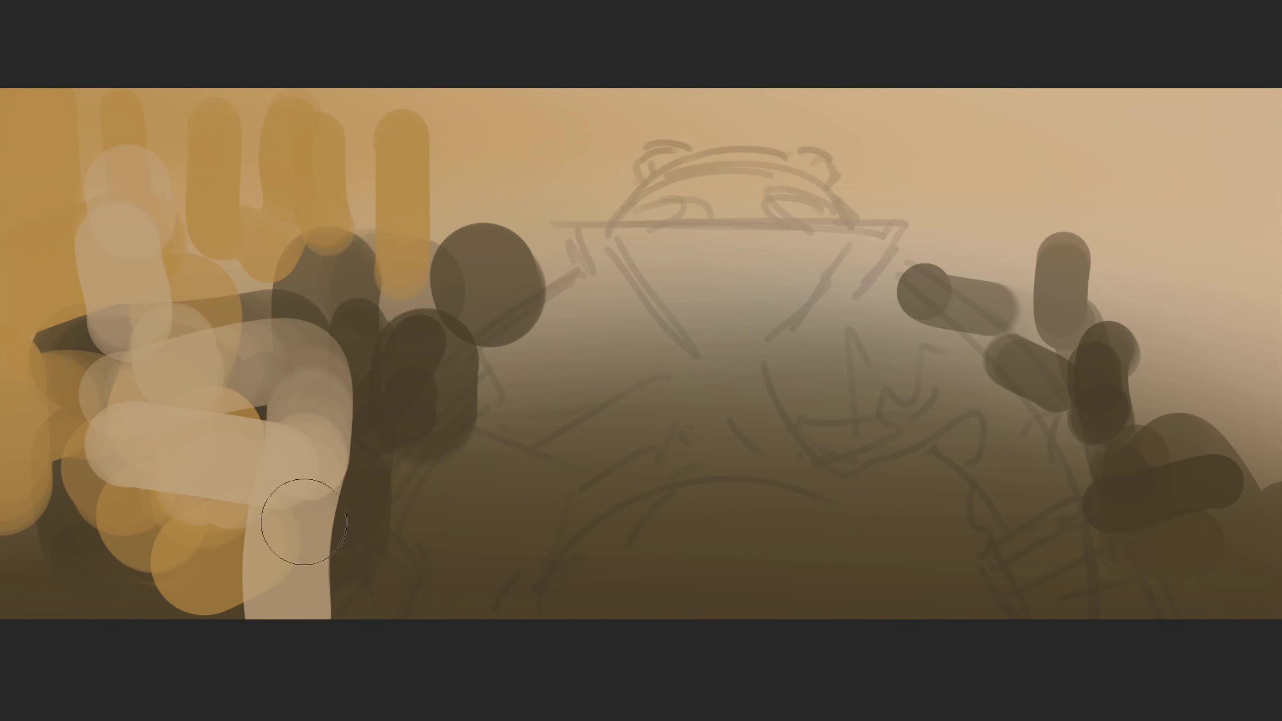
{"action": "left_click_drag", "start_coordinate": [312, 474], "coordinate": [303, 606]}
{"action": "left_click", "coordinate": [367, 501], "text": "ctrl"}
Paint dark brown diagonally over the lower-left ochre and across the middle of the canvas
{"action": "left_click_drag", "start_coordinate": [323, 445], "coordinate": [263, 601]}
{"action": "mouse_move", "coordinate": [178, 540]}
{"action": "left_mouse_down"}
{"action": "mouse_move", "coordinate": [346, 424]}
{"action": "mouse_move", "coordinate": [353, 581]}
{"action": "left_mouse_up"}
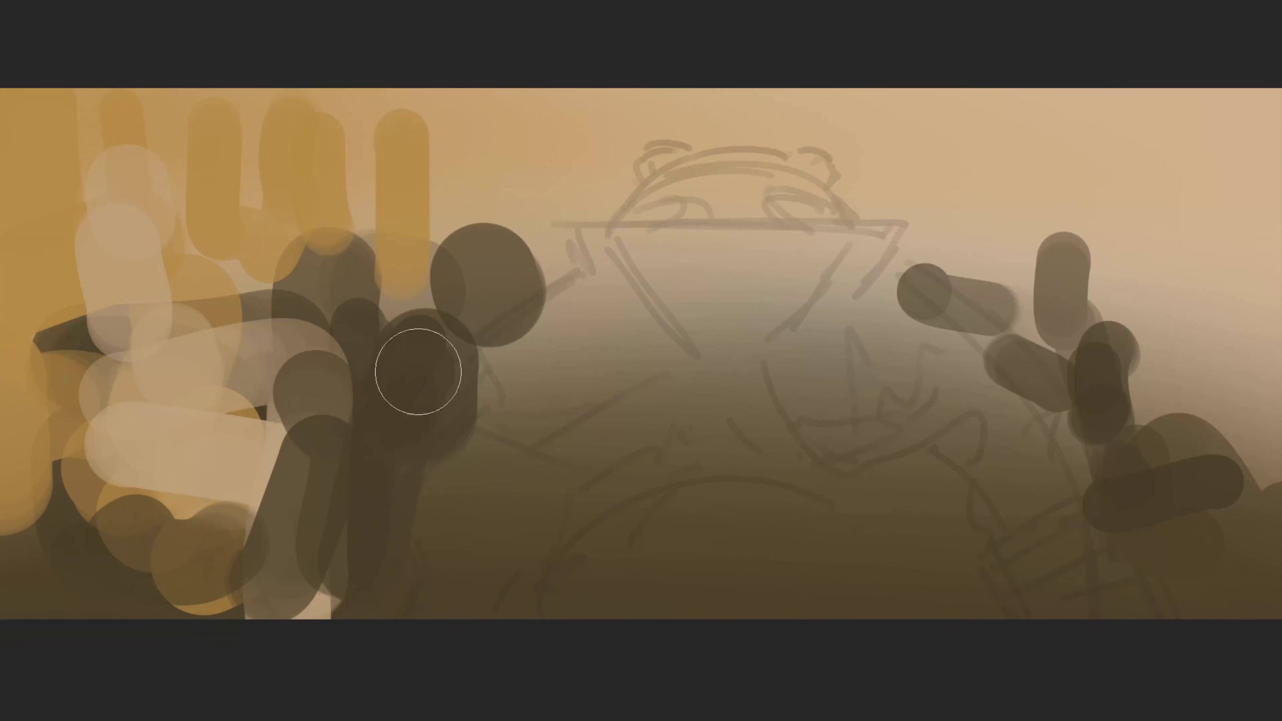
{"action": "left_click_drag", "start_coordinate": [424, 459], "coordinate": [439, 505]}
{"action": "mouse_move", "coordinate": [490, 435]}
{"action": "left_mouse_down"}
{"action": "mouse_move", "coordinate": [565, 556]}
{"action": "mouse_move", "coordinate": [432, 569]}
{"action": "mouse_move", "coordinate": [655, 576]}
{"action": "mouse_move", "coordinate": [647, 507]}
{"action": "mouse_move", "coordinate": [828, 585]}
{"action": "mouse_move", "coordinate": [929, 580]}
{"action": "left_mouse_up"}
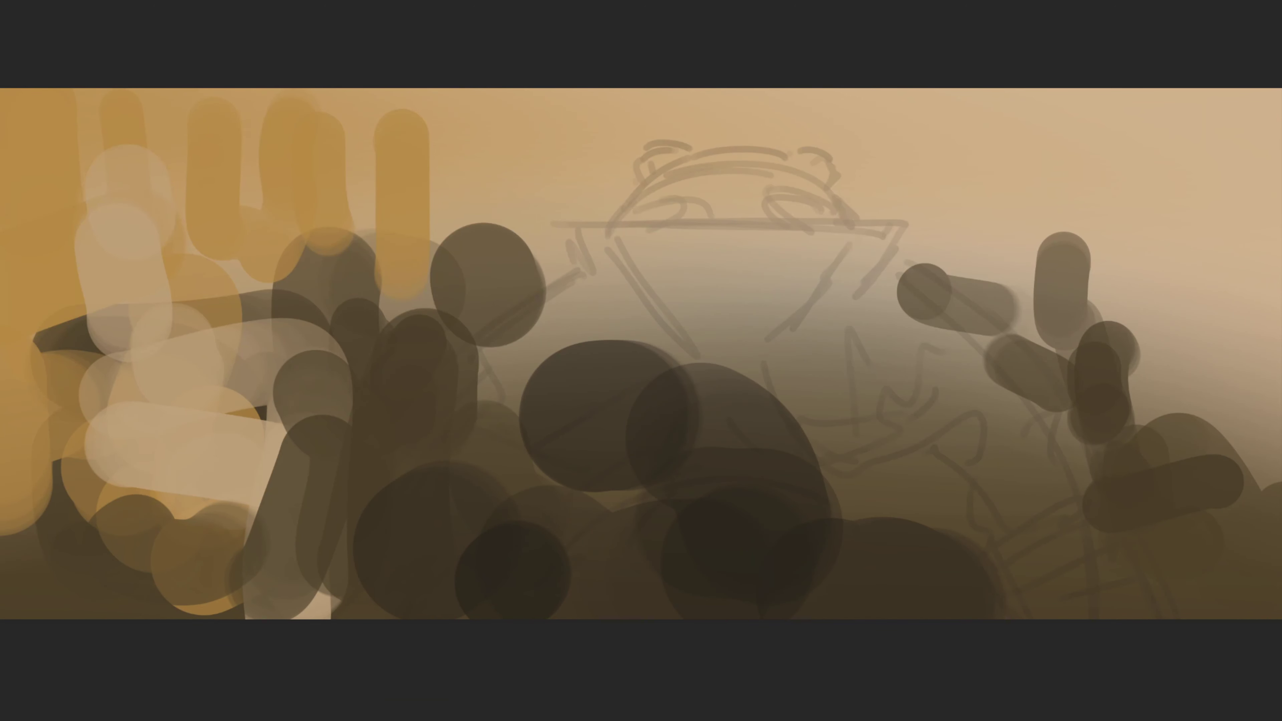
Dab large dark brown blobs along the lower middle, then paint a light blue band across the head
{"action": "left_click_drag", "start_coordinate": [329, 592], "coordinate": [305, 618]}
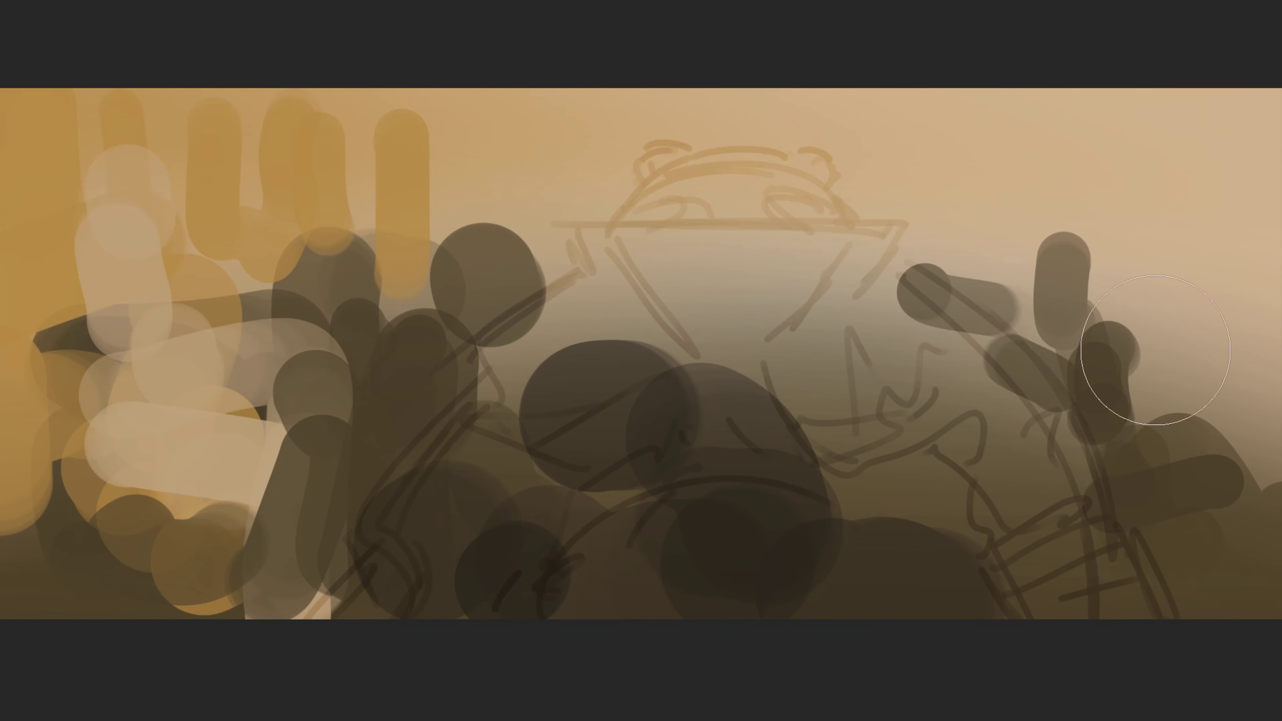
{"action": "left_click_drag", "start_coordinate": [452, 350], "coordinate": [523, 349]}
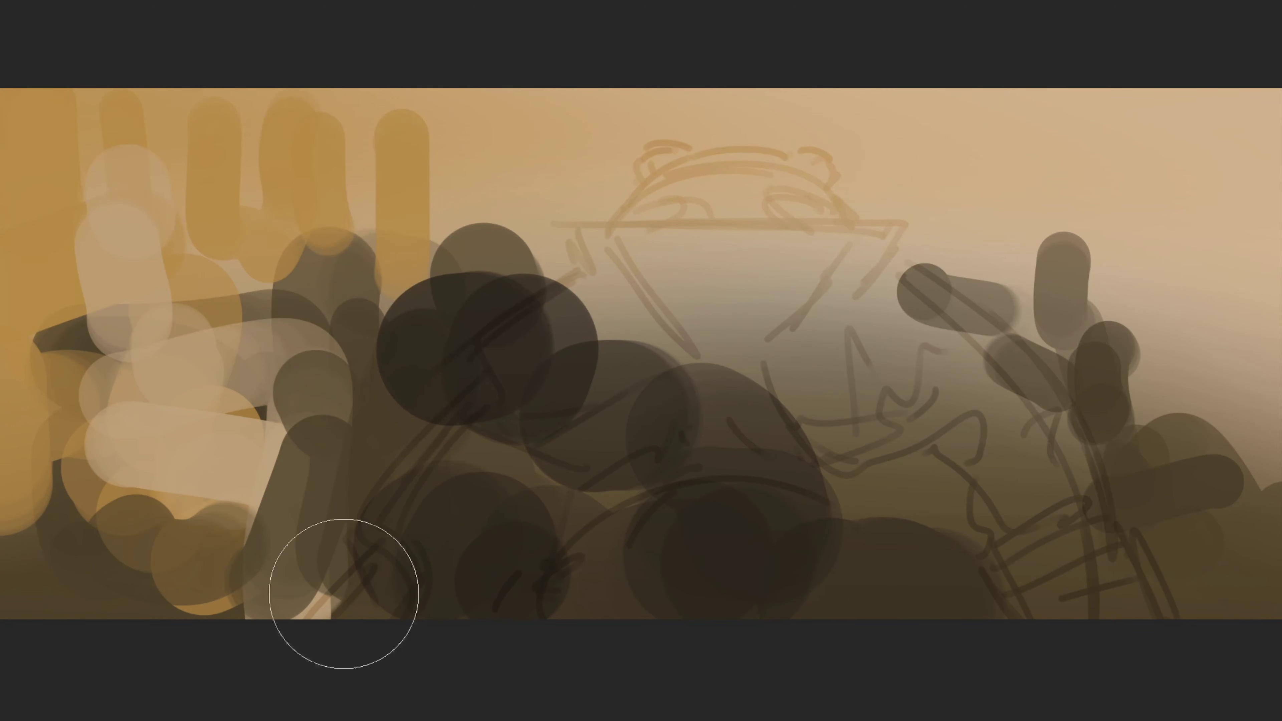
{"action": "mouse_move", "coordinate": [311, 579]}
{"action": "left_mouse_down"}
{"action": "mouse_move", "coordinate": [960, 533]}
{"action": "mouse_move", "coordinate": [974, 469]}
{"action": "left_mouse_up"}
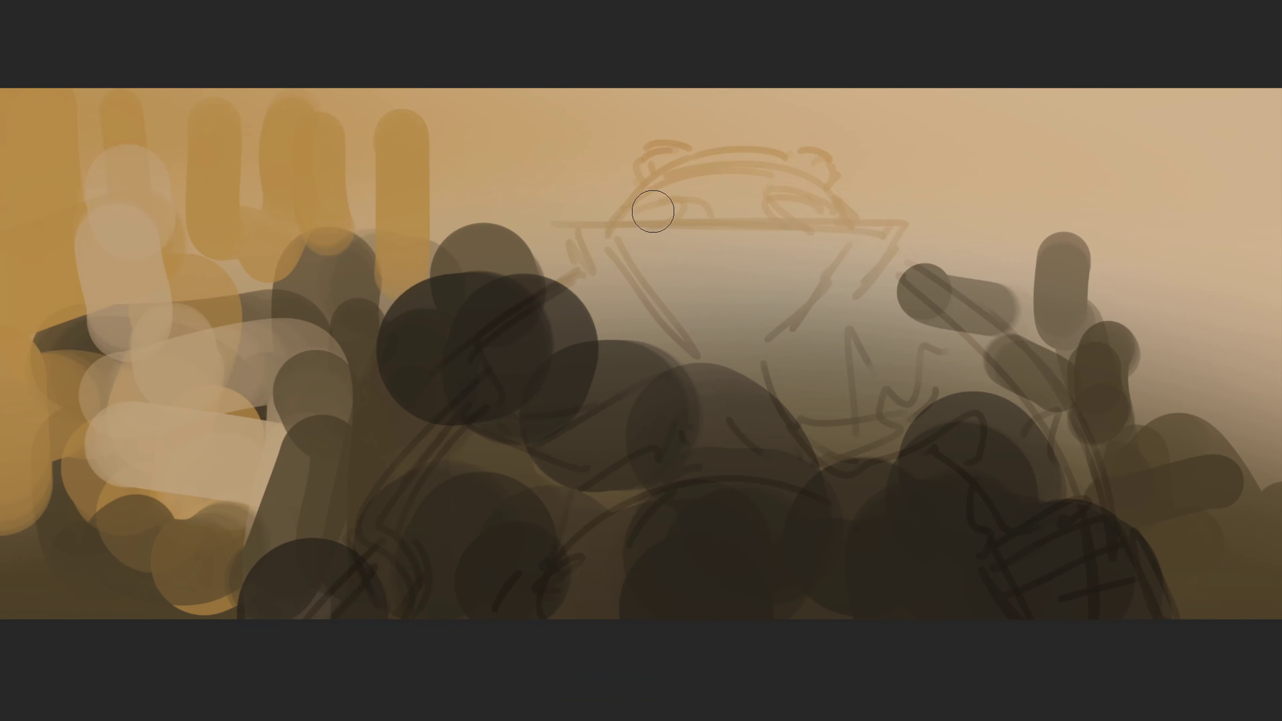
{"action": "mouse_move", "coordinate": [635, 217]}
{"action": "left_mouse_down"}
{"action": "mouse_move", "coordinate": [721, 180]}
{"action": "mouse_move", "coordinate": [802, 209]}
{"action": "mouse_move", "coordinate": [781, 177]}
{"action": "mouse_move", "coordinate": [710, 177]}
{"action": "mouse_move", "coordinate": [801, 214]}
{"action": "mouse_move", "coordinate": [786, 218]}
{"action": "mouse_move", "coordinate": [838, 224]}
{"action": "left_mouse_up"}
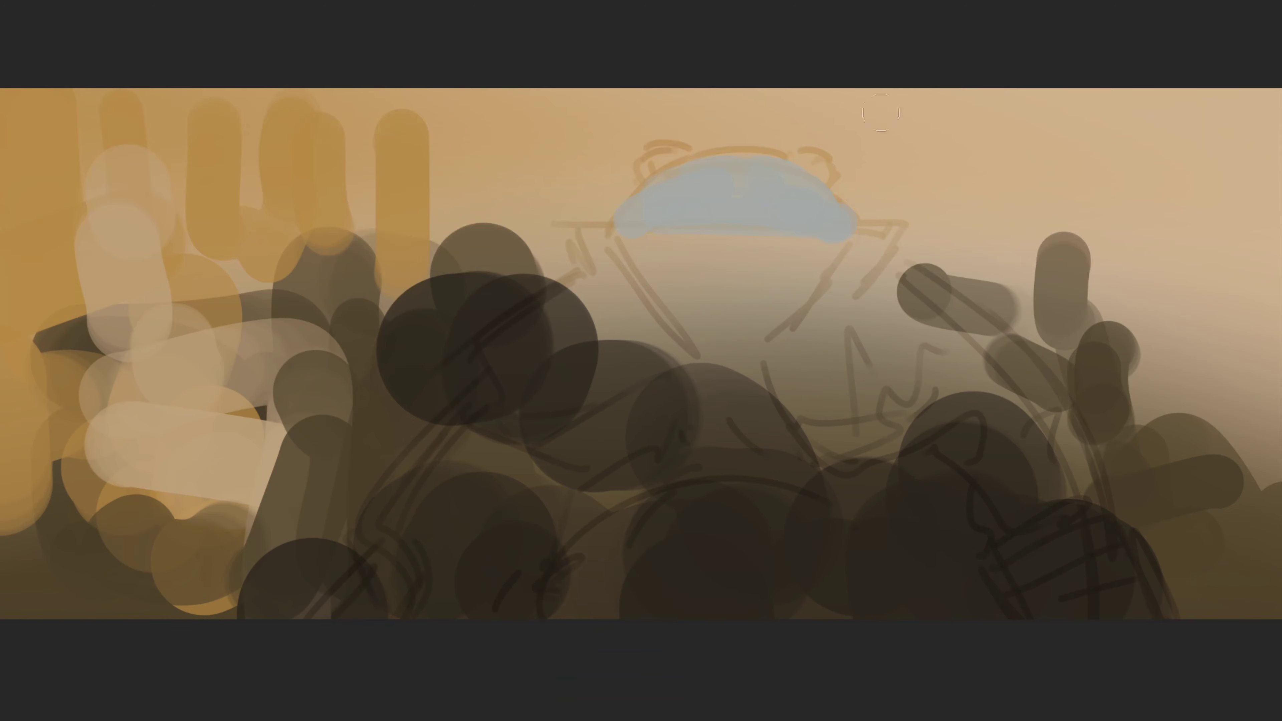
Paint two dark ears at the top of the blue head and dark eye marks on it
{"action": "left_click_drag", "start_coordinate": [632, 172], "coordinate": [656, 158]}
{"action": "left_click_drag", "start_coordinate": [675, 155], "coordinate": [645, 167]}
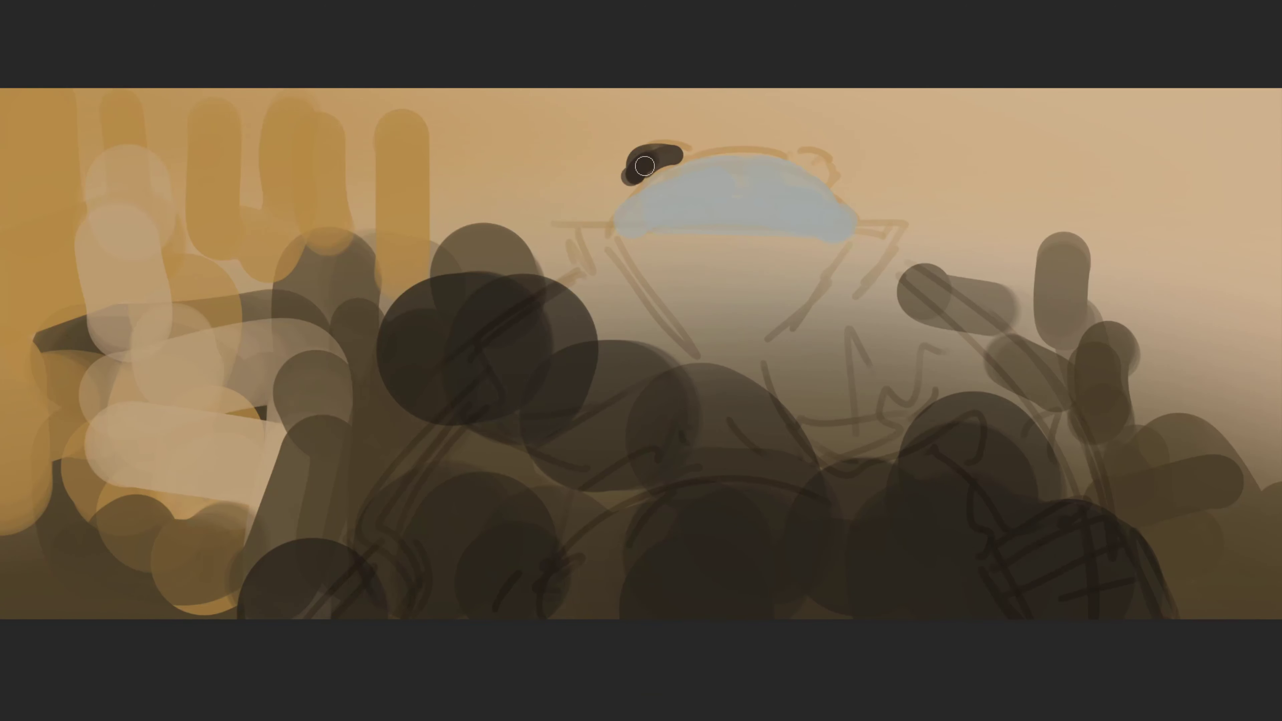
{"action": "left_click_drag", "start_coordinate": [814, 160], "coordinate": [822, 164]}
{"action": "mouse_move", "coordinate": [661, 211]}
{"action": "left_mouse_down"}
{"action": "mouse_move", "coordinate": [633, 223]}
{"action": "mouse_move", "coordinate": [696, 210]}
{"action": "left_mouse_up"}
{"action": "left_click_drag", "start_coordinate": [800, 222], "coordinate": [792, 208]}
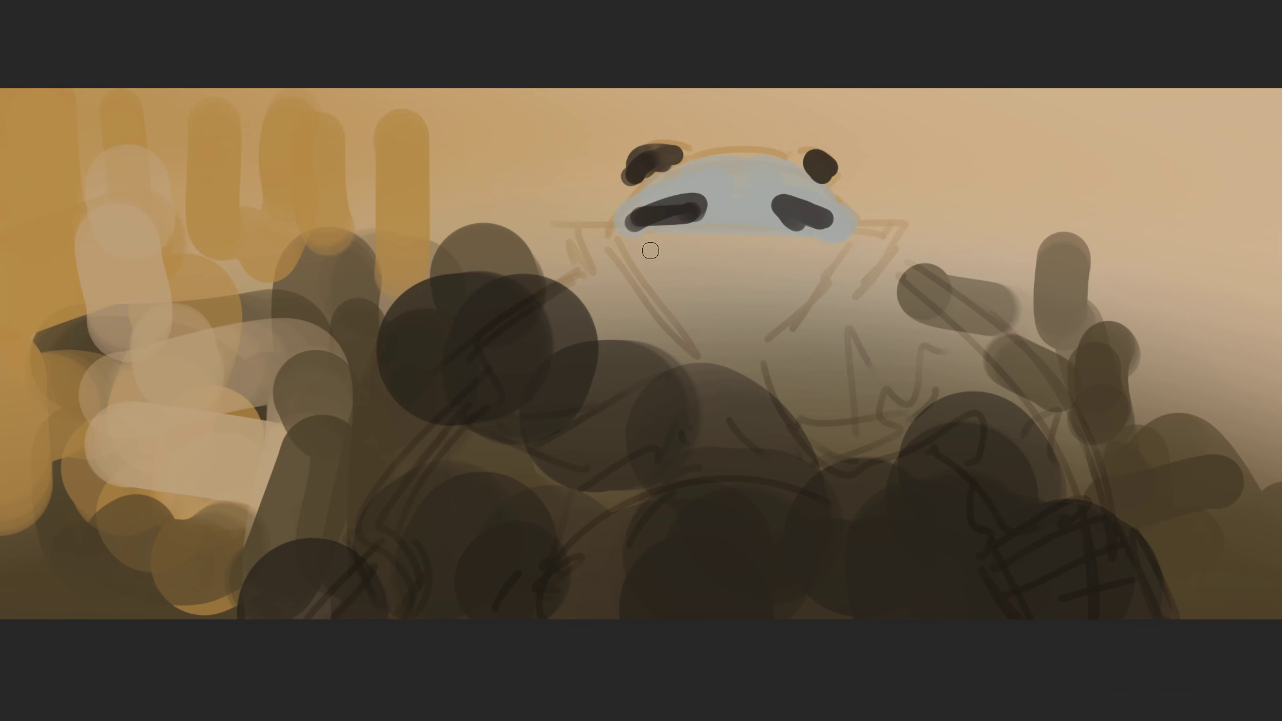
Paint orange strokes under the blue shape to fill the chin and jaw
{"action": "left_click_drag", "start_coordinate": [616, 240], "coordinate": [815, 248]}
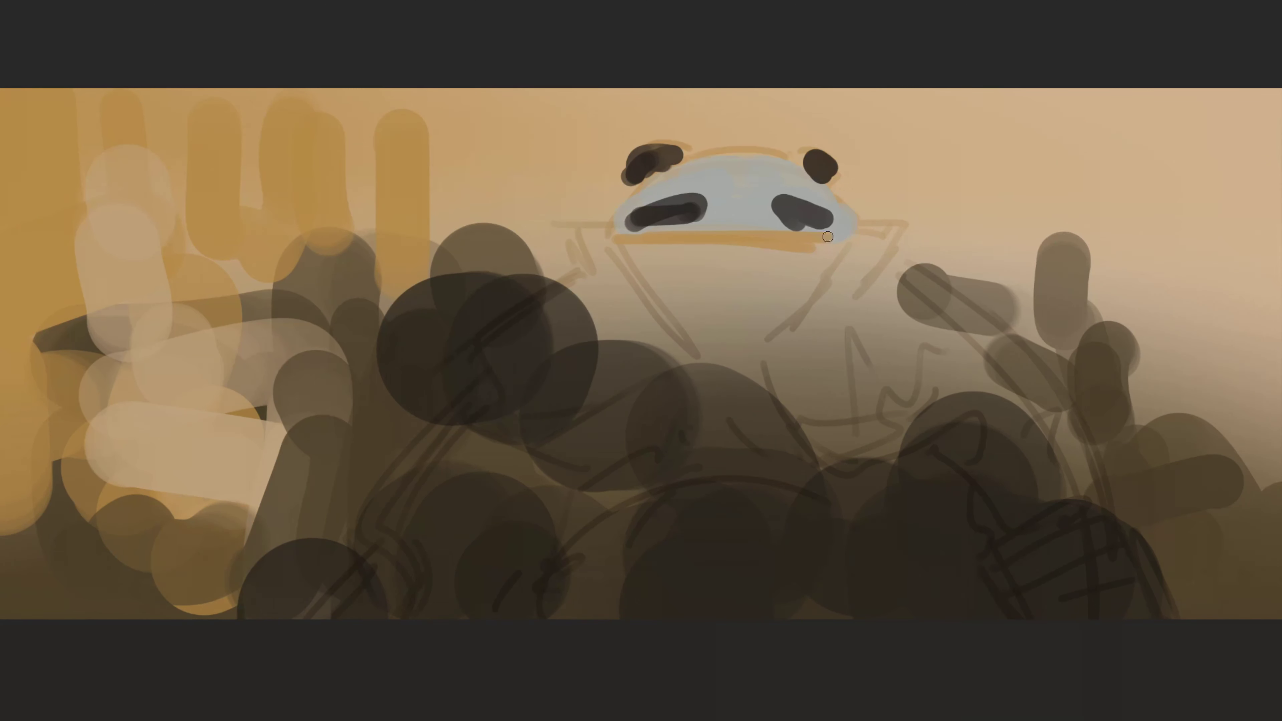
{"action": "left_click_drag", "start_coordinate": [779, 294], "coordinate": [836, 272]}
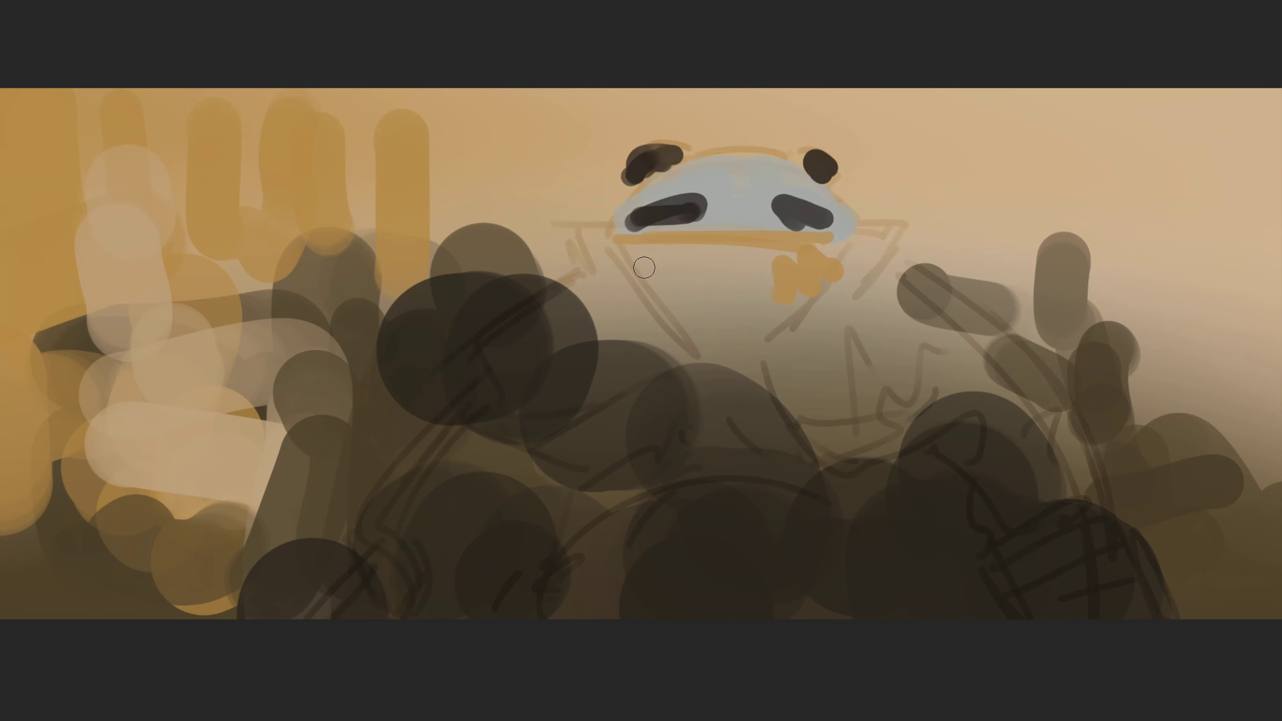
{"action": "mouse_move", "coordinate": [644, 267]}
{"action": "left_mouse_down"}
{"action": "mouse_move", "coordinate": [666, 333]}
{"action": "mouse_move", "coordinate": [682, 263]}
{"action": "mouse_move", "coordinate": [732, 354]}
{"action": "mouse_move", "coordinate": [771, 323]}
{"action": "mouse_move", "coordinate": [762, 275]}
{"action": "left_mouse_up"}
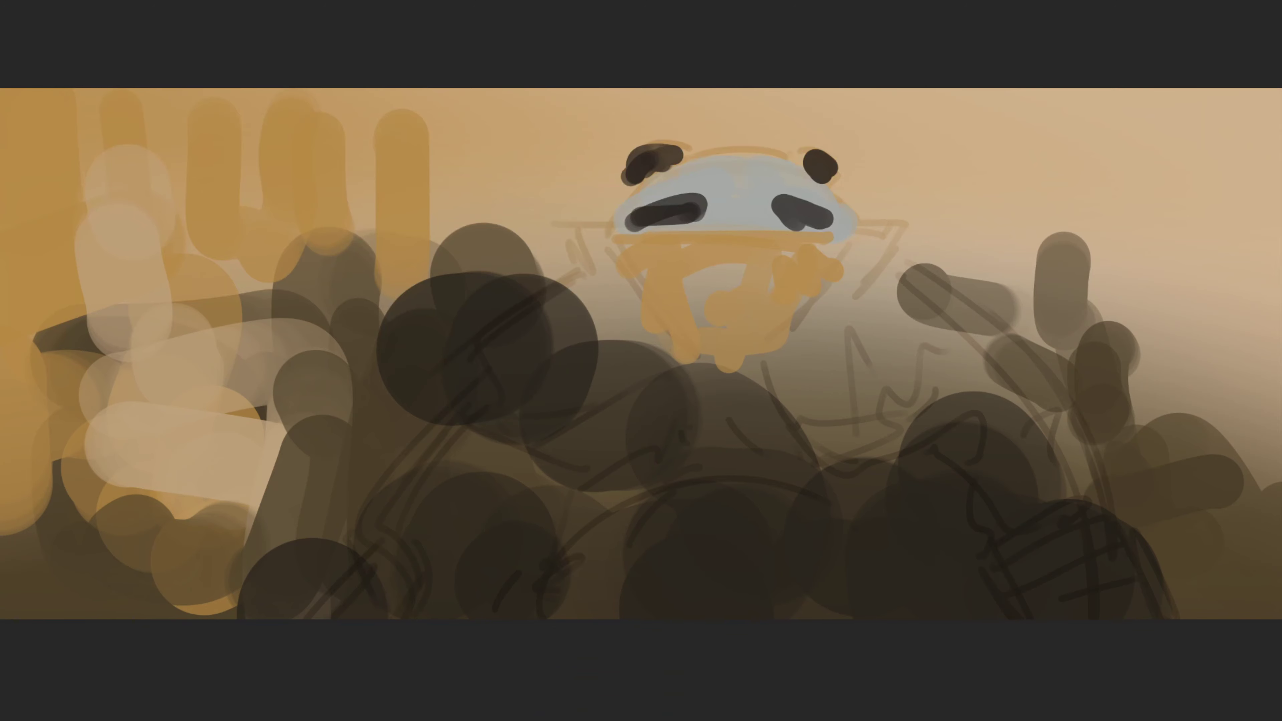
Darken the orange chin with brown and paint a dark angular shape right of the face
{"action": "left_click_drag", "start_coordinate": [651, 290], "coordinate": [717, 338]}
{"action": "left_click_drag", "start_coordinate": [638, 263], "coordinate": [717, 338]}
{"action": "mouse_move", "coordinate": [679, 249]}
{"action": "left_mouse_down"}
{"action": "mouse_move", "coordinate": [640, 265]}
{"action": "mouse_move", "coordinate": [709, 308]}
{"action": "mouse_move", "coordinate": [735, 260]}
{"action": "mouse_move", "coordinate": [626, 248]}
{"action": "mouse_move", "coordinate": [734, 250]}
{"action": "mouse_move", "coordinate": [727, 313]}
{"action": "mouse_move", "coordinate": [760, 261]}
{"action": "mouse_move", "coordinate": [669, 248]}
{"action": "mouse_move", "coordinate": [772, 252]}
{"action": "left_mouse_up"}
{"action": "mouse_move", "coordinate": [750, 326]}
{"action": "left_mouse_down"}
{"action": "mouse_move", "coordinate": [828, 255]}
{"action": "mouse_move", "coordinate": [797, 283]}
{"action": "left_mouse_up"}
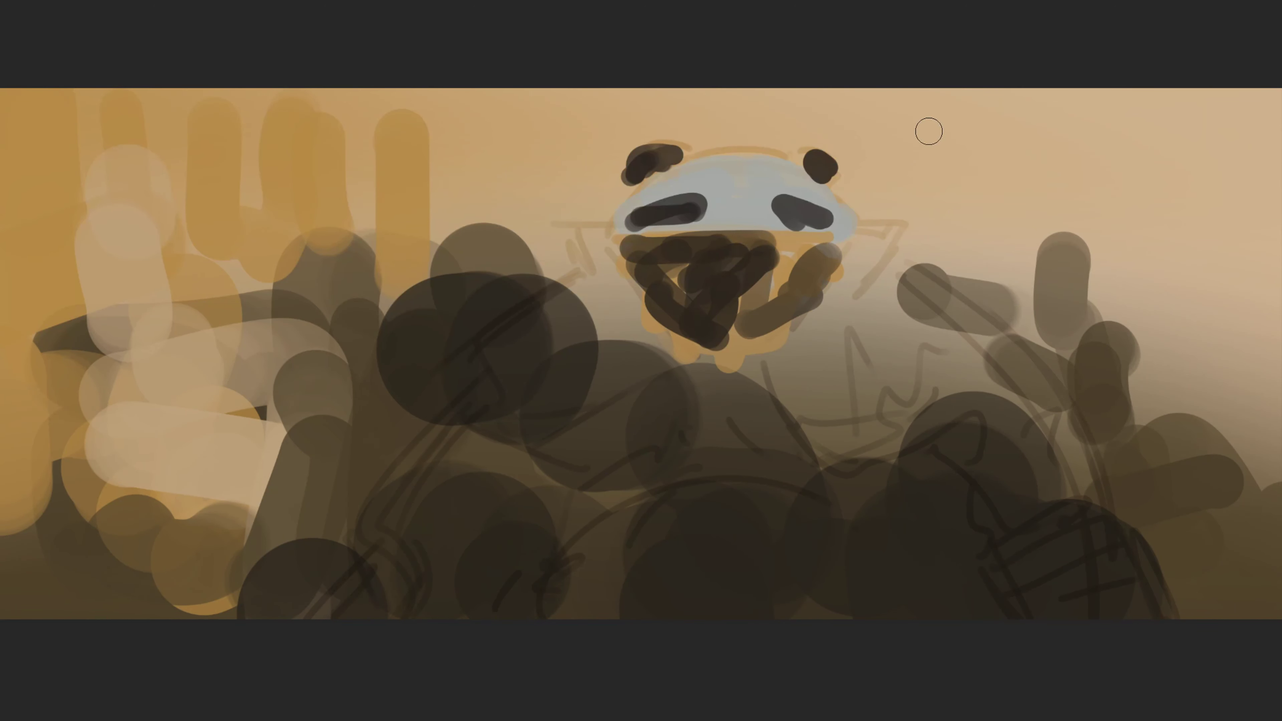
{"action": "mouse_move", "coordinate": [850, 222]}
{"action": "left_mouse_down"}
{"action": "mouse_move", "coordinate": [835, 303]}
{"action": "mouse_move", "coordinate": [861, 236]}
{"action": "mouse_move", "coordinate": [843, 303]}
{"action": "left_mouse_up"}
{"action": "left_click_drag", "start_coordinate": [881, 250], "coordinate": [849, 308]}
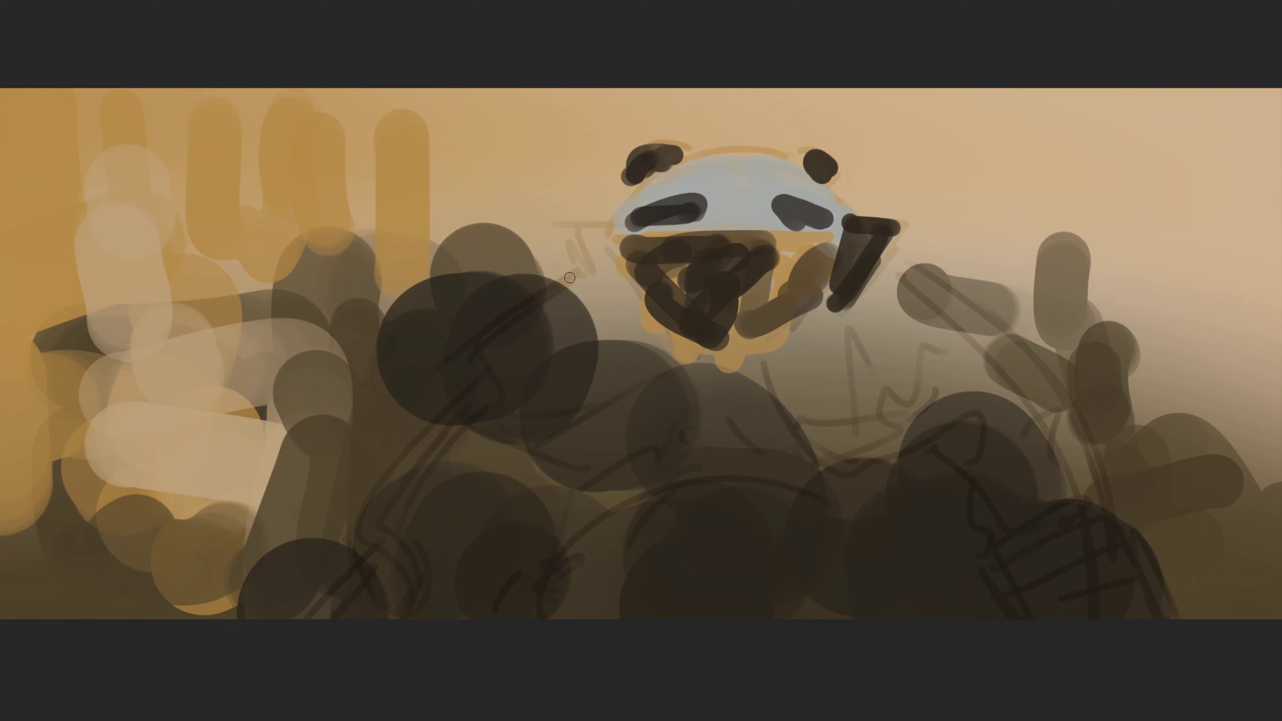
Paint a dark hand left of the face with a thick dark arm below it
{"action": "mouse_move", "coordinate": [547, 228]}
{"action": "left_mouse_down"}
{"action": "mouse_move", "coordinate": [569, 280]}
{"action": "mouse_move", "coordinate": [611, 233]}
{"action": "mouse_move", "coordinate": [565, 263]}
{"action": "left_mouse_up"}
{"action": "mouse_move", "coordinate": [570, 237]}
{"action": "left_mouse_down"}
{"action": "mouse_move", "coordinate": [574, 283]}
{"action": "mouse_move", "coordinate": [613, 234]}
{"action": "left_mouse_up"}
{"action": "mouse_move", "coordinate": [615, 238]}
{"action": "left_mouse_down"}
{"action": "mouse_move", "coordinate": [568, 285]}
{"action": "mouse_move", "coordinate": [604, 261]}
{"action": "mouse_move", "coordinate": [679, 346]}
{"action": "mouse_move", "coordinate": [578, 396]}
{"action": "left_mouse_up"}
{"action": "left_click_drag", "start_coordinate": [573, 324], "coordinate": [595, 288]}
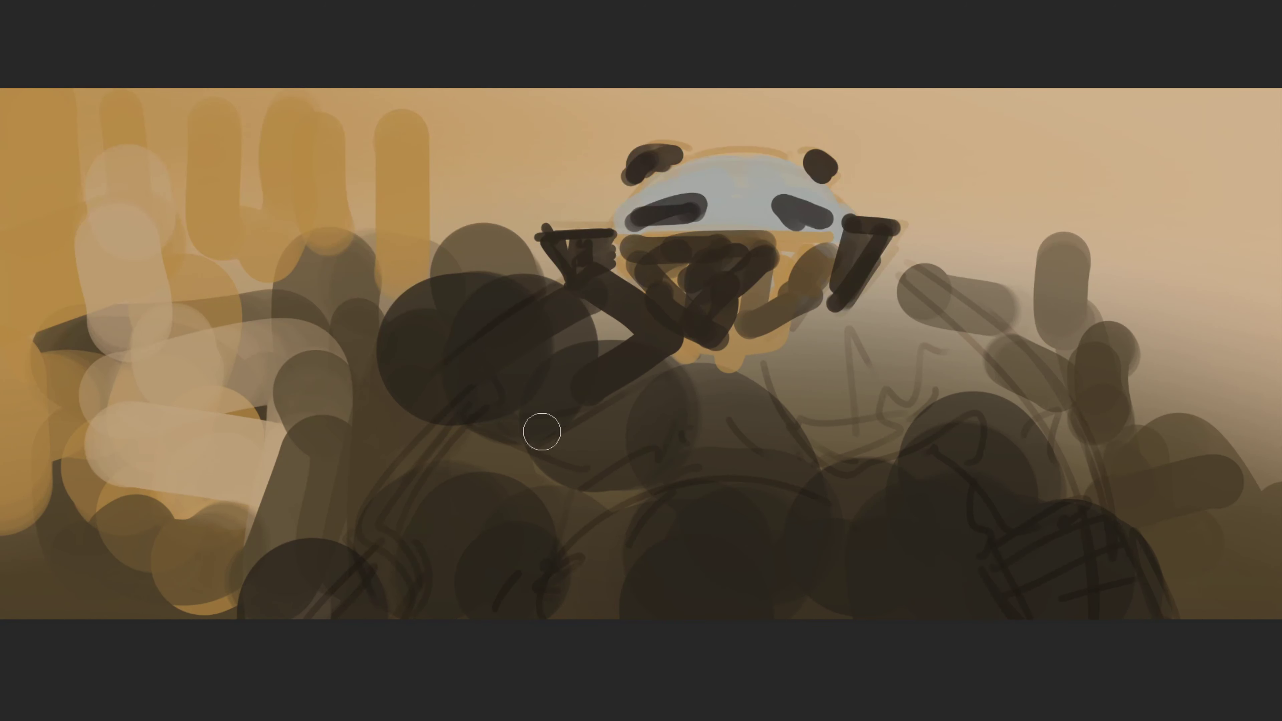
Sample light beige from the painting and stroke highlights across the forearm
{"action": "left_click", "coordinate": [712, 364]}
{"action": "left_click_drag", "start_coordinate": [634, 338], "coordinate": [527, 382]}
{"action": "left_click_drag", "start_coordinate": [614, 308], "coordinate": [501, 379]}
{"action": "left_click_drag", "start_coordinate": [637, 348], "coordinate": [521, 412]}
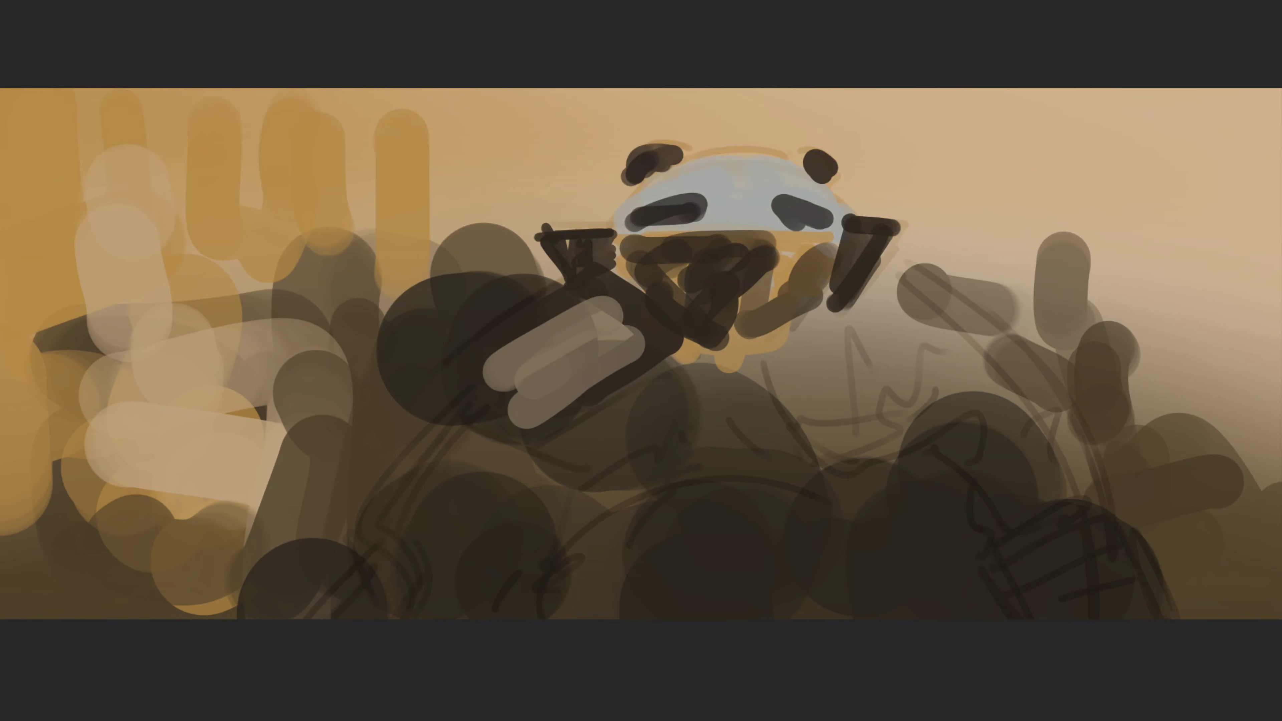
Paint grey-green armour right of the face and M-shaped grey-green strokes at the lower left
{"action": "mouse_move", "coordinate": [931, 392]}
{"action": "left_mouse_down"}
{"action": "mouse_move", "coordinate": [853, 323]}
{"action": "mouse_move", "coordinate": [749, 410]}
{"action": "mouse_move", "coordinate": [848, 454]}
{"action": "left_mouse_up"}
{"action": "left_click_drag", "start_coordinate": [854, 455], "coordinate": [851, 369]}
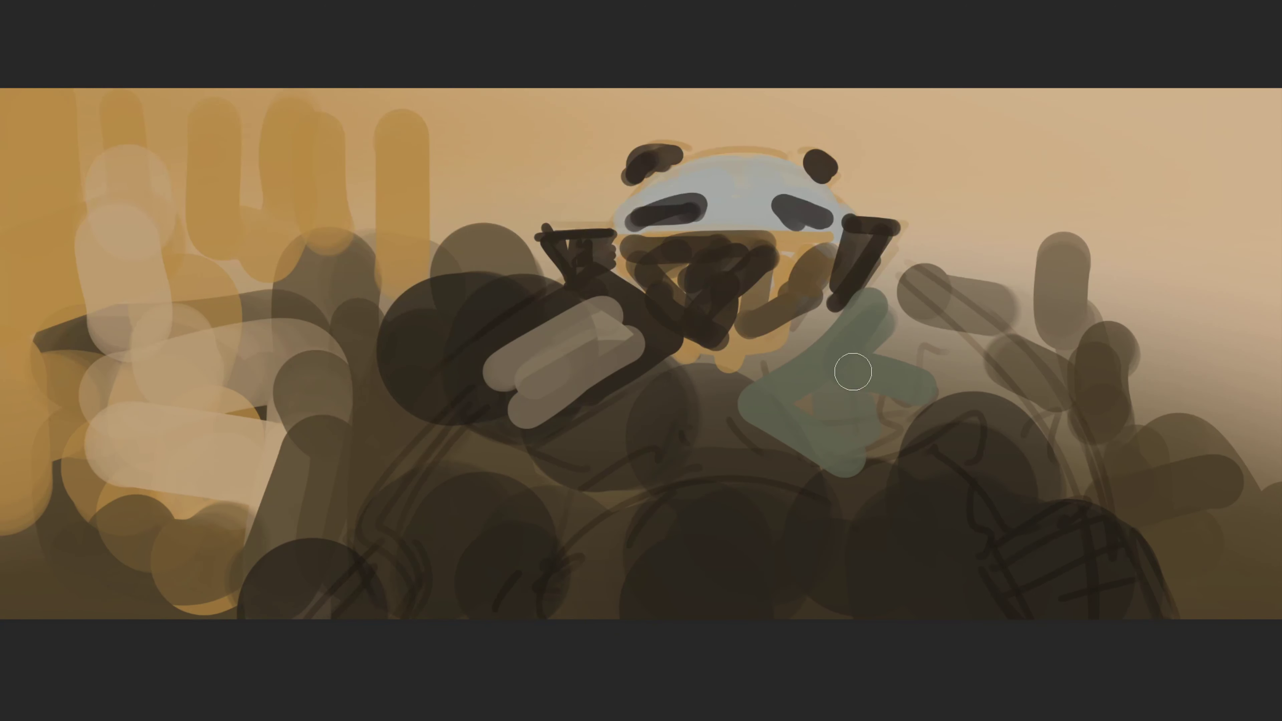
{"action": "mouse_move", "coordinate": [444, 556]}
{"action": "left_mouse_down"}
{"action": "mouse_move", "coordinate": [423, 538]}
{"action": "mouse_move", "coordinate": [333, 570]}
{"action": "left_mouse_up"}
{"action": "mouse_move", "coordinate": [414, 540]}
{"action": "left_mouse_down"}
{"action": "mouse_move", "coordinate": [435, 593]}
{"action": "mouse_move", "coordinate": [510, 604]}
{"action": "mouse_move", "coordinate": [556, 485]}
{"action": "left_mouse_up"}
{"action": "left_click_drag", "start_coordinate": [409, 510], "coordinate": [497, 498]}
{"action": "left_click_drag", "start_coordinate": [485, 452], "coordinate": [454, 546]}
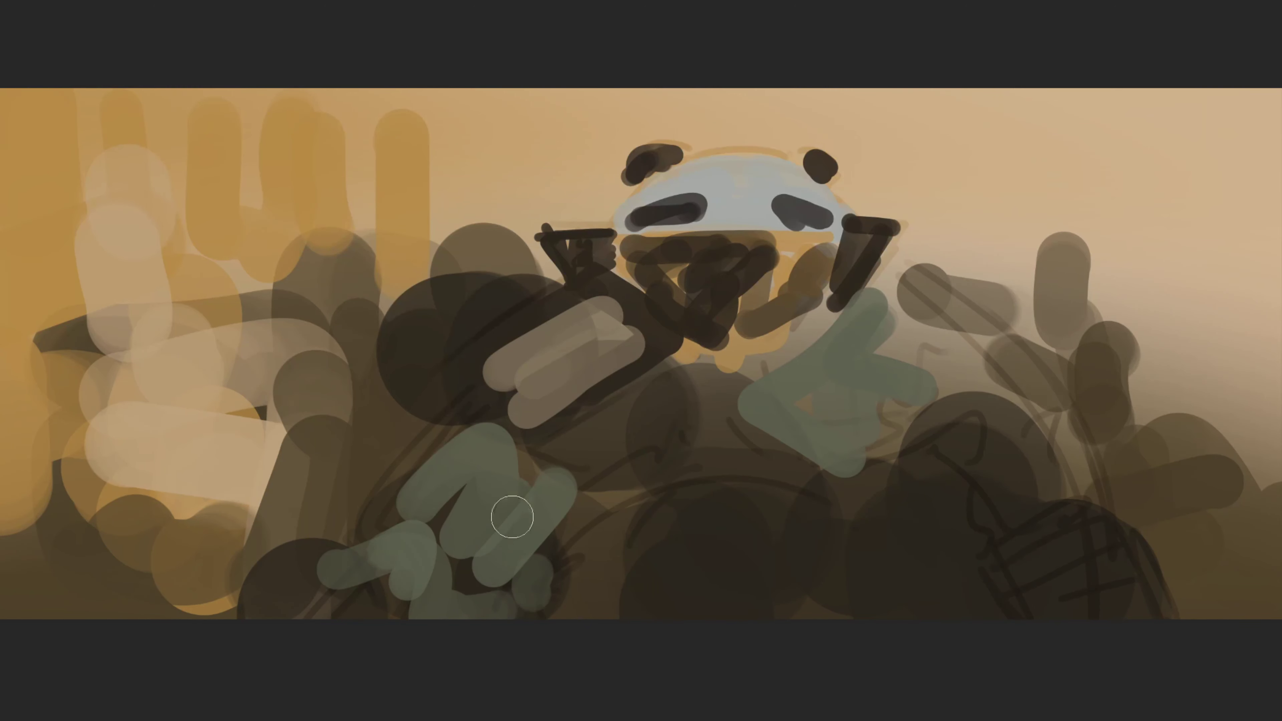
{"action": "left_click_drag", "start_coordinate": [505, 499], "coordinate": [535, 556]}
Extend the grey-green armour across the chest and right side, touch up the arm, and darken below the helmet
{"action": "mouse_move", "coordinate": [724, 401]}
{"action": "left_mouse_down"}
{"action": "mouse_move", "coordinate": [676, 379]}
{"action": "mouse_move", "coordinate": [853, 306]}
{"action": "mouse_move", "coordinate": [918, 354]}
{"action": "left_mouse_up"}
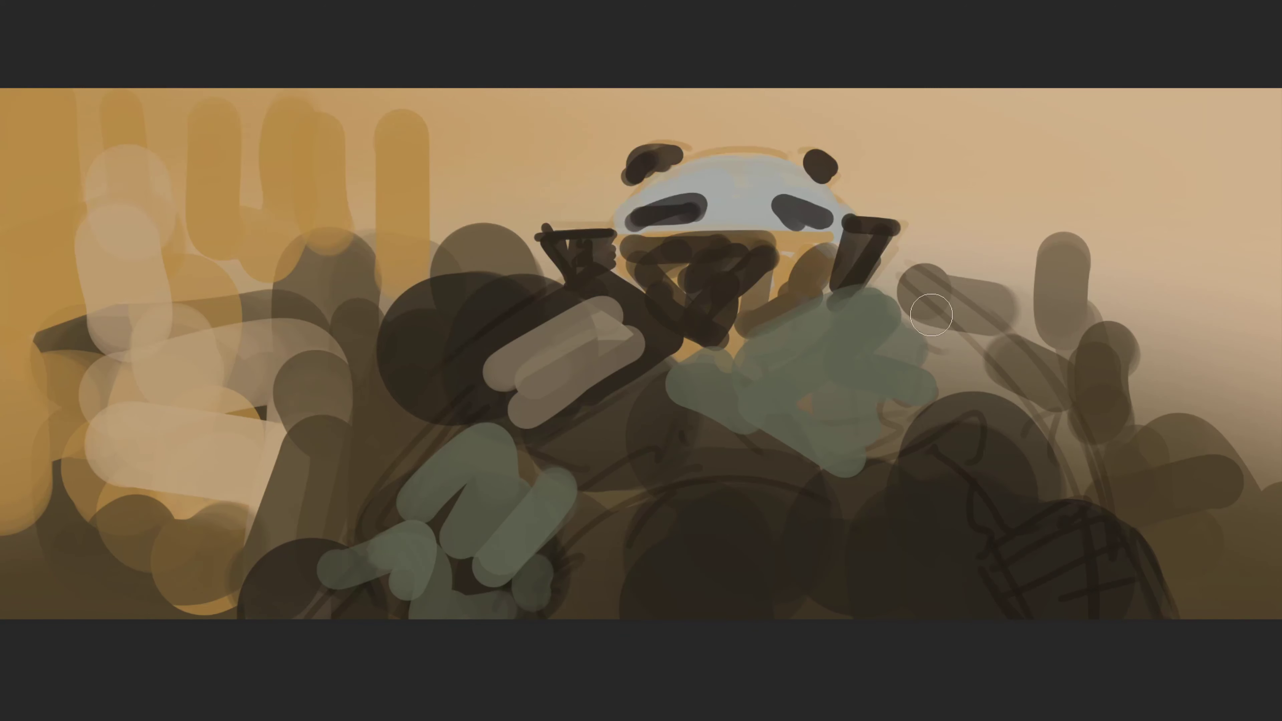
{"action": "mouse_move", "coordinate": [989, 324]}
{"action": "left_mouse_down"}
{"action": "mouse_move", "coordinate": [853, 303]}
{"action": "mouse_move", "coordinate": [922, 352]}
{"action": "mouse_move", "coordinate": [904, 401]}
{"action": "left_mouse_up"}
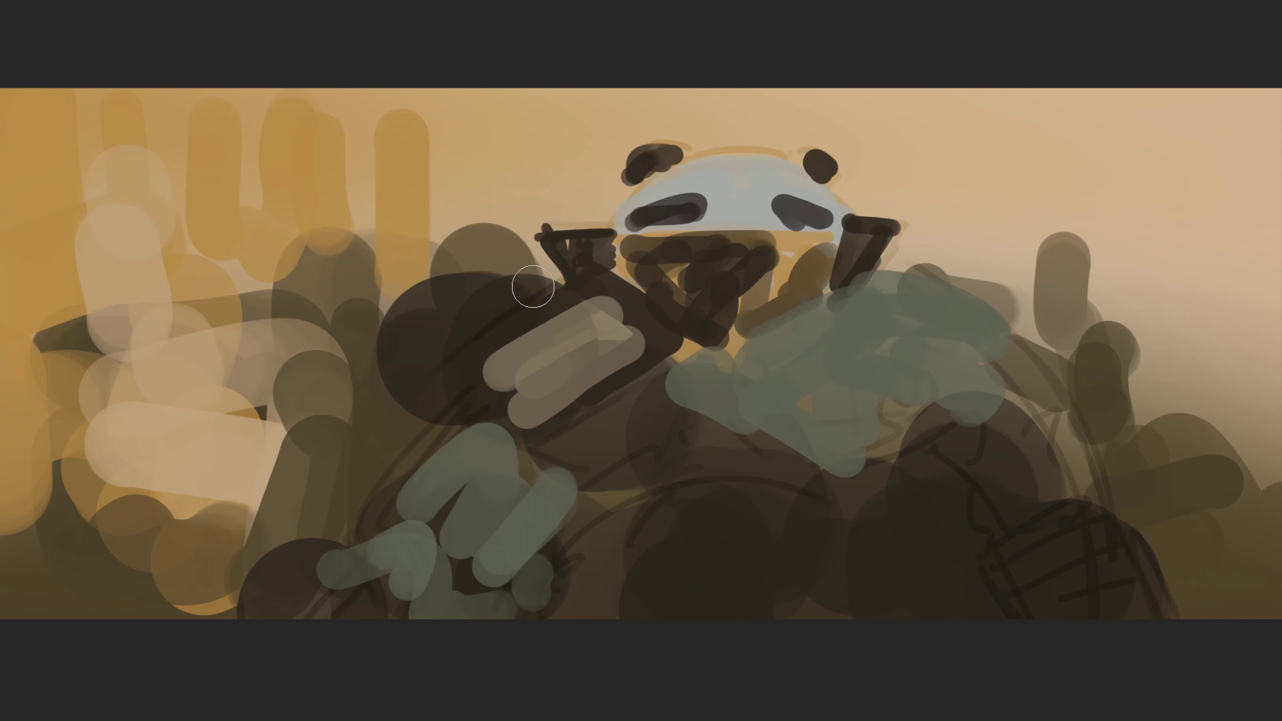
{"action": "mouse_move", "coordinate": [461, 357]}
{"action": "left_mouse_down"}
{"action": "mouse_move", "coordinate": [555, 295]}
{"action": "mouse_move", "coordinate": [455, 394]}
{"action": "mouse_move", "coordinate": [468, 412]}
{"action": "mouse_move", "coordinate": [515, 422]}
{"action": "left_mouse_up"}
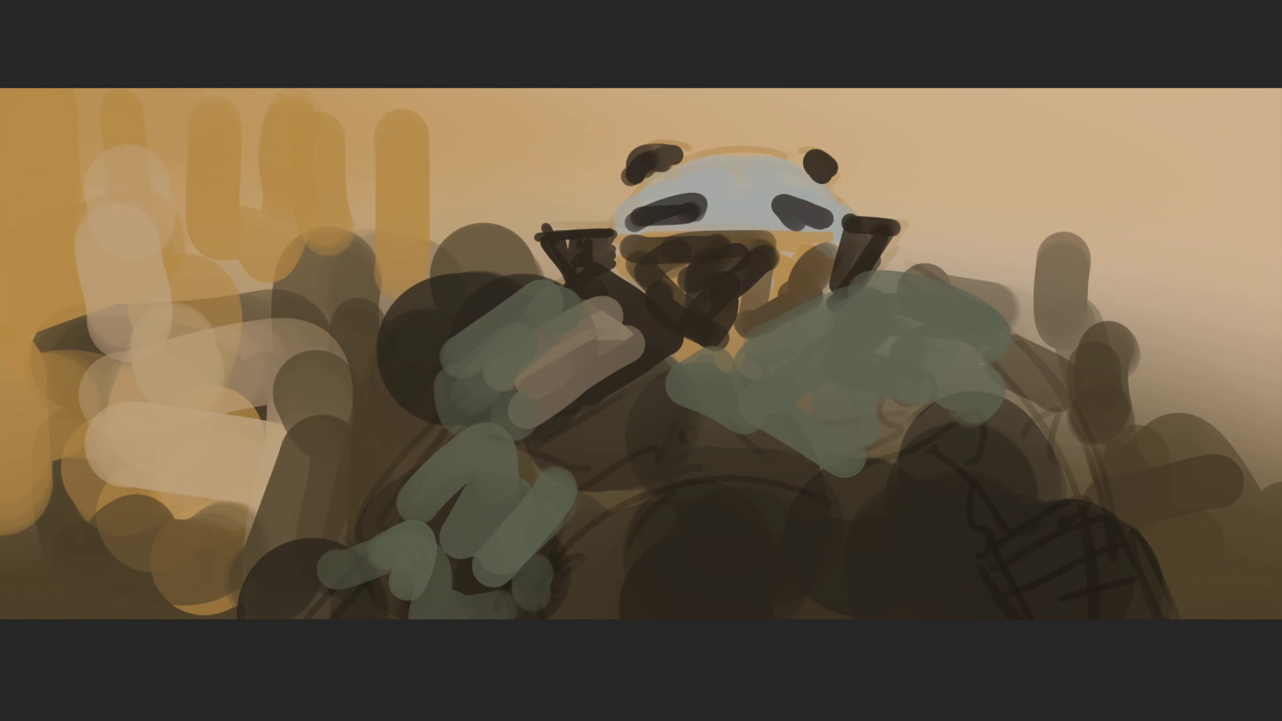
{"action": "mouse_move", "coordinate": [543, 419]}
{"action": "left_mouse_down"}
{"action": "mouse_move", "coordinate": [651, 367]}
{"action": "mouse_move", "coordinate": [641, 352]}
{"action": "left_mouse_up"}
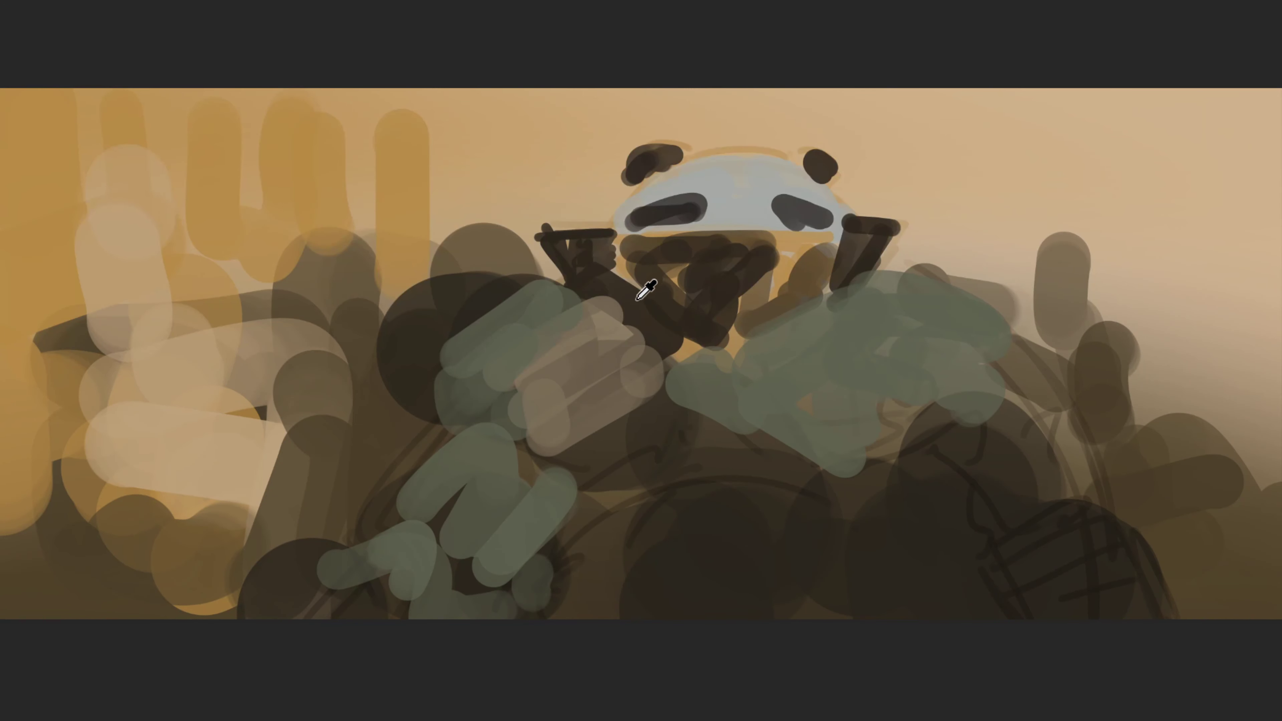
{"action": "mouse_move", "coordinate": [659, 280]}
{"action": "left_mouse_down"}
{"action": "mouse_move", "coordinate": [630, 287]}
{"action": "mouse_move", "coordinate": [615, 252]}
{"action": "left_mouse_up"}
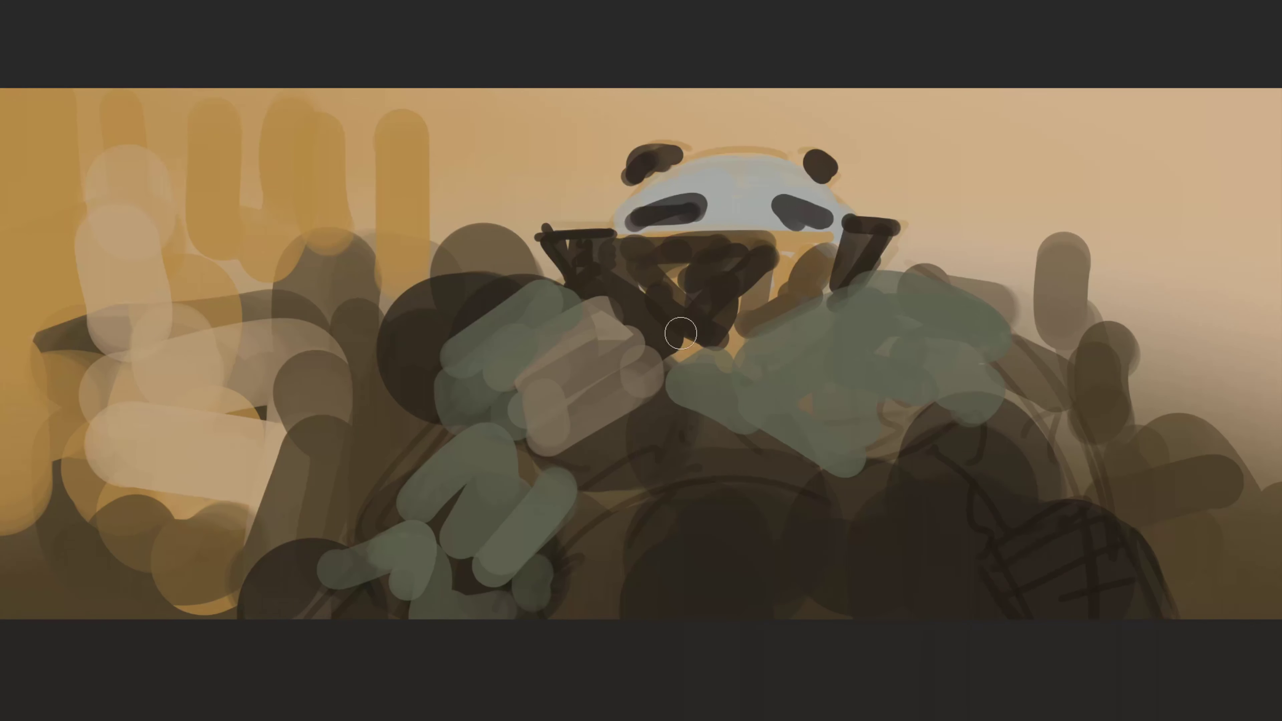
Darken below the helmet and fill out both of the panda's ears in dark brown
{"action": "left_click", "coordinate": [715, 329], "text": "alt"}
{"action": "mouse_move", "coordinate": [715, 329]}
{"action": "left_mouse_down"}
{"action": "mouse_move", "coordinate": [666, 336]}
{"action": "mouse_move", "coordinate": [802, 237]}
{"action": "mouse_move", "coordinate": [719, 282]}
{"action": "left_mouse_up"}
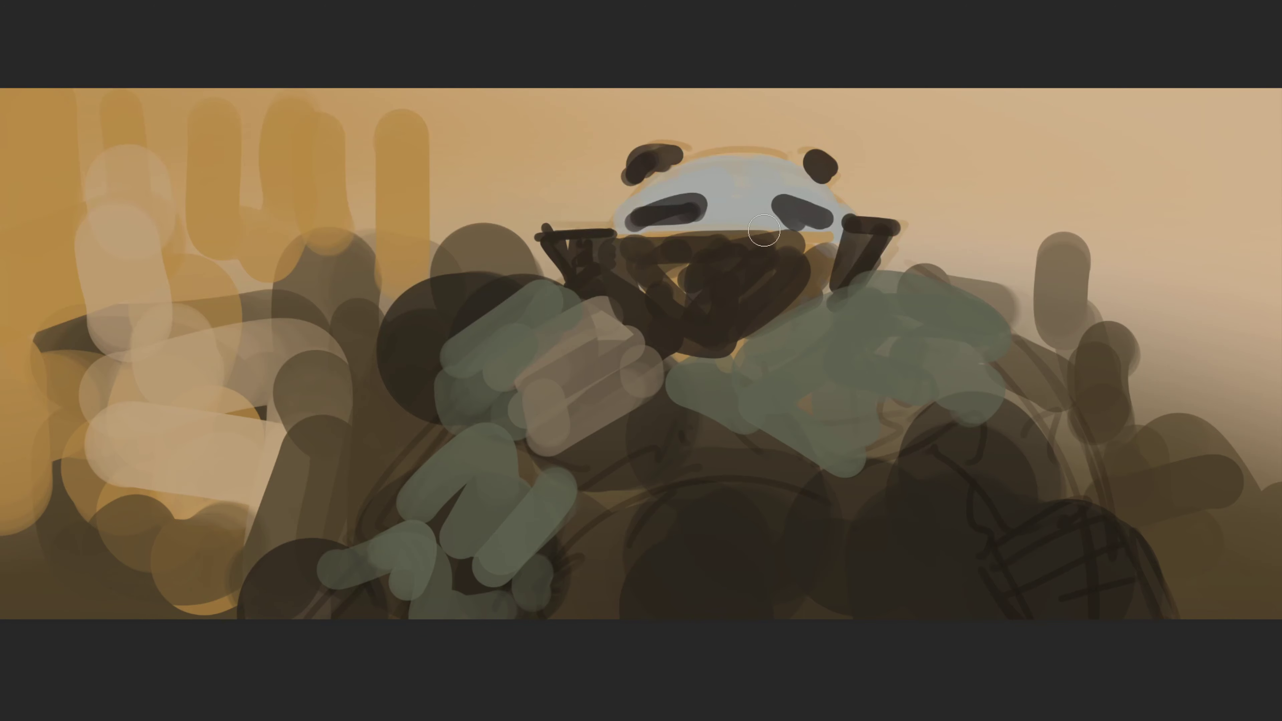
{"action": "left_click", "coordinate": [651, 166], "text": "alt"}
{"action": "mouse_move", "coordinate": [642, 183]}
{"action": "left_mouse_down"}
{"action": "mouse_move", "coordinate": [678, 163]}
{"action": "mouse_move", "coordinate": [664, 164]}
{"action": "mouse_move", "coordinate": [674, 170]}
{"action": "left_mouse_up"}
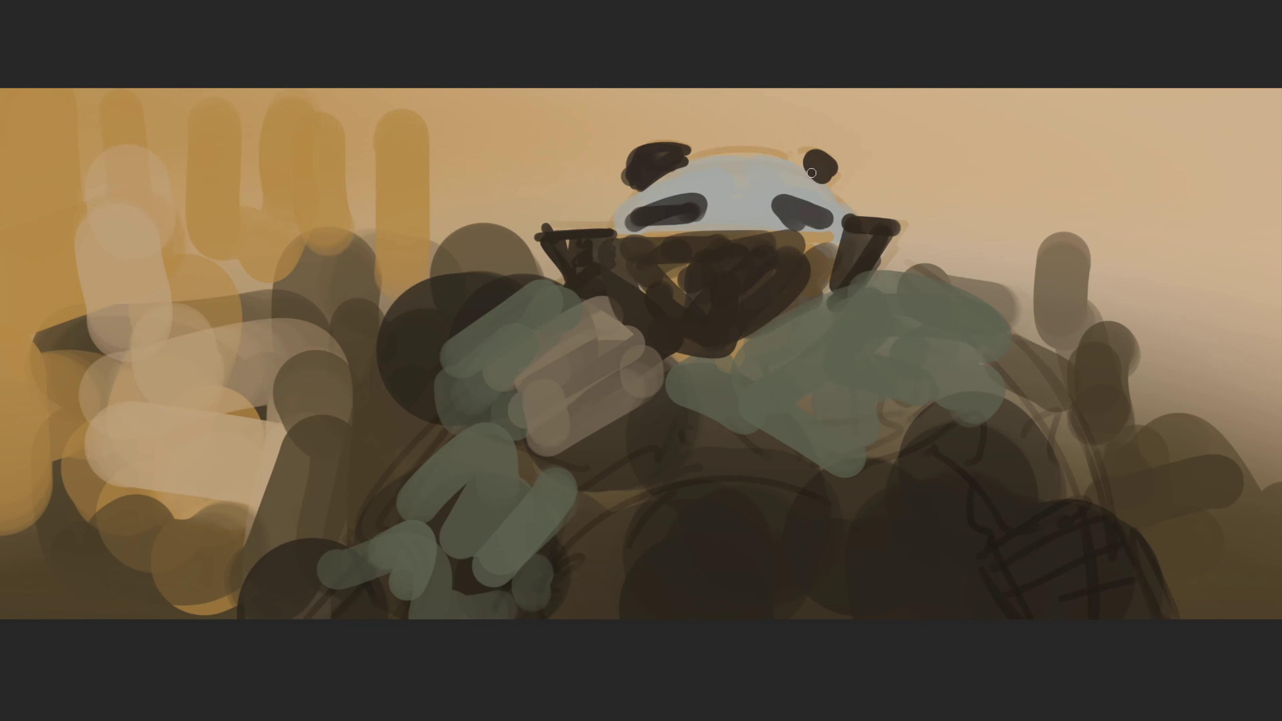
{"action": "mouse_move", "coordinate": [796, 160]}
{"action": "left_mouse_down"}
{"action": "mouse_move", "coordinate": [826, 167]}
{"action": "mouse_move", "coordinate": [828, 189]}
{"action": "mouse_move", "coordinate": [836, 154]}
{"action": "mouse_move", "coordinate": [826, 173]}
{"action": "left_mouse_up"}
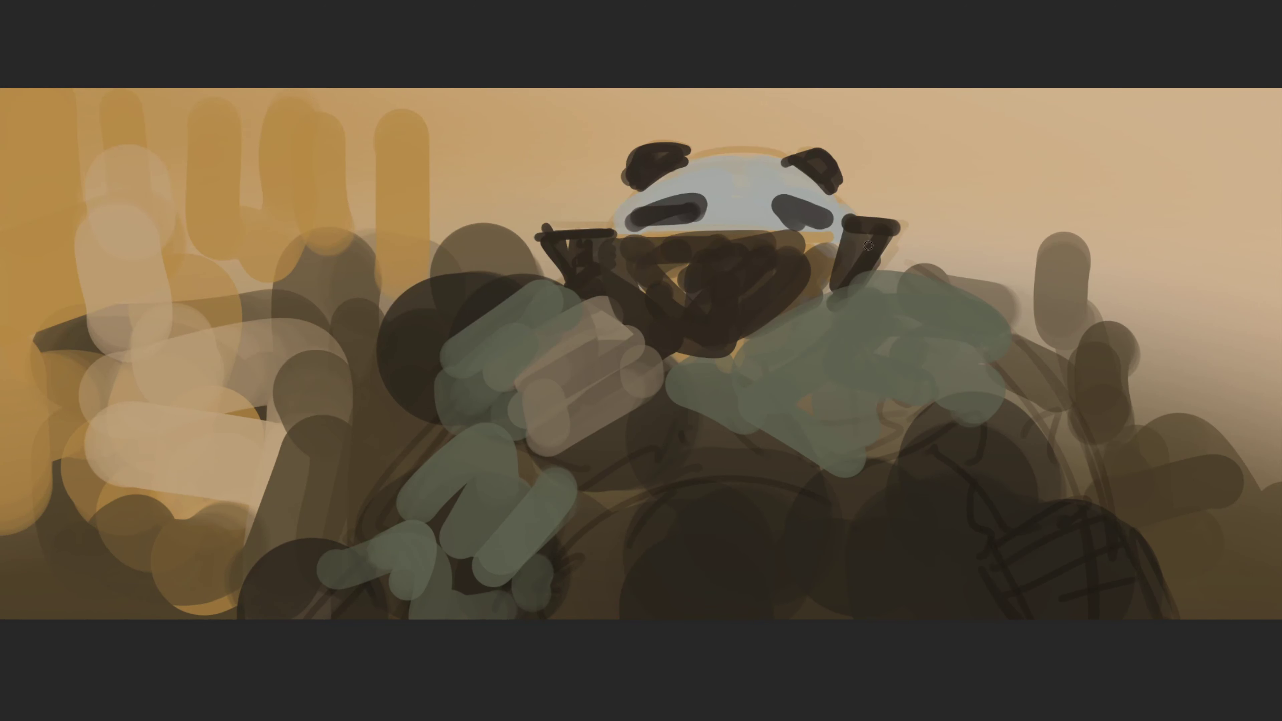
Paint the dark sunglasses across the cheek and lower face band, covering the tan glint
{"action": "mouse_move", "coordinate": [896, 229]}
{"action": "left_mouse_down"}
{"action": "mouse_move", "coordinate": [877, 245]}
{"action": "mouse_move", "coordinate": [853, 231]}
{"action": "mouse_move", "coordinate": [729, 242]}
{"action": "left_mouse_up"}
{"action": "left_click_drag", "start_coordinate": [853, 229], "coordinate": [717, 232]}
{"action": "mouse_move", "coordinate": [843, 238]}
{"action": "left_mouse_down"}
{"action": "mouse_move", "coordinate": [790, 310]}
{"action": "mouse_move", "coordinate": [828, 242]}
{"action": "mouse_move", "coordinate": [805, 288]}
{"action": "left_mouse_up"}
{"action": "left_click", "coordinate": [812, 247]}
{"action": "left_click", "coordinate": [788, 262]}
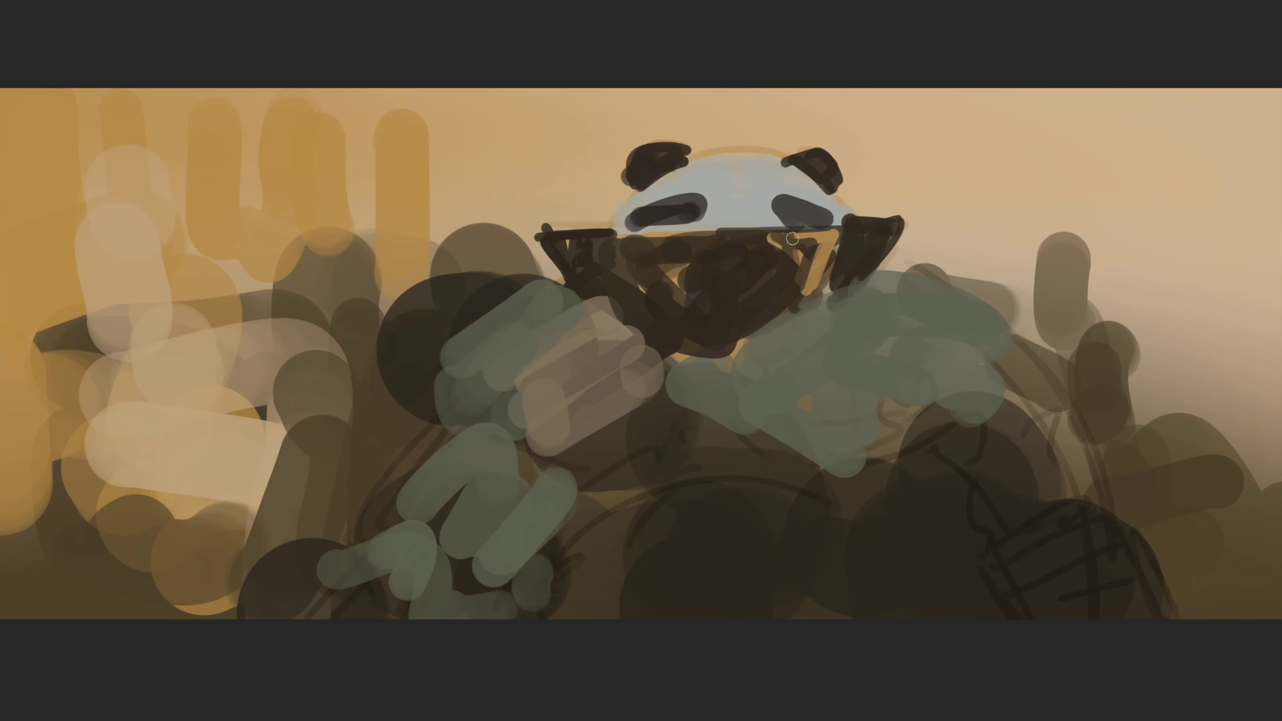
{"action": "mouse_move", "coordinate": [792, 238]}
{"action": "left_mouse_down"}
{"action": "mouse_move", "coordinate": [808, 298]}
{"action": "mouse_move", "coordinate": [831, 264]}
{"action": "left_mouse_up"}
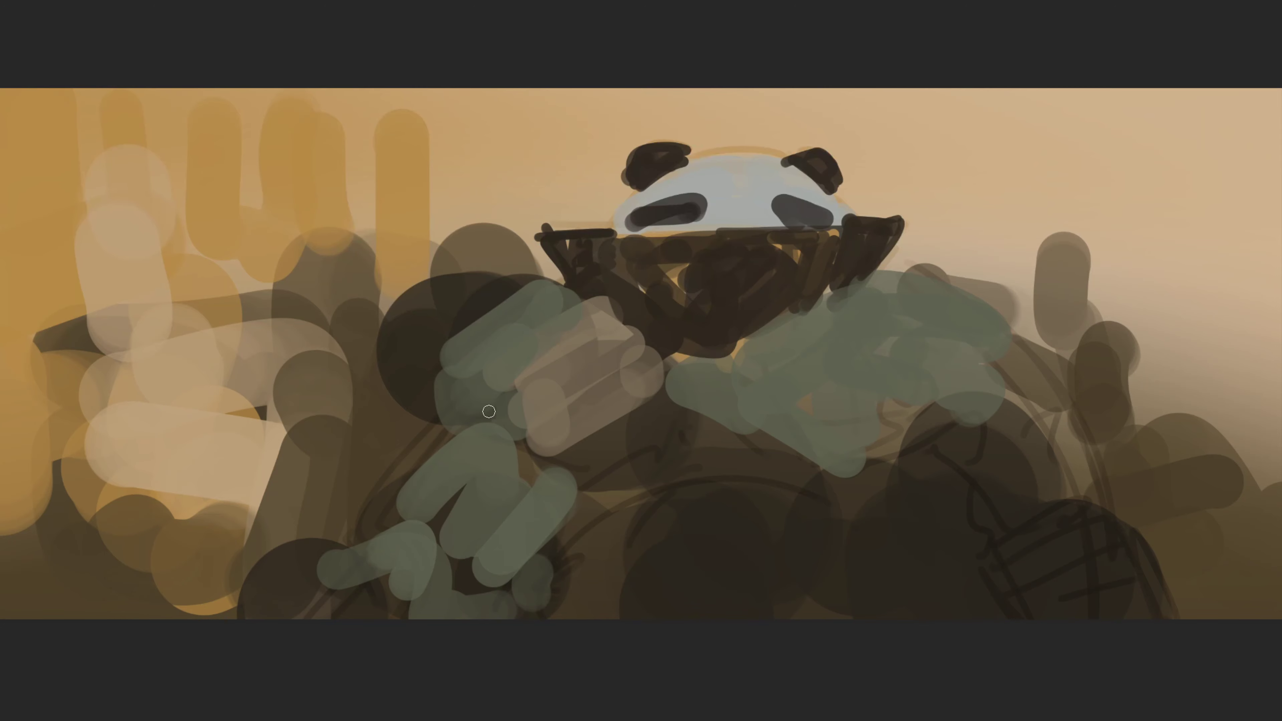
{"action": "left_click_drag", "start_coordinate": [566, 258], "coordinate": [572, 305]}
{"action": "mouse_move", "coordinate": [599, 241]}
{"action": "left_mouse_down"}
{"action": "mouse_move", "coordinate": [598, 278]}
{"action": "mouse_move", "coordinate": [637, 292]}
{"action": "mouse_move", "coordinate": [688, 250]}
{"action": "mouse_move", "coordinate": [666, 293]}
{"action": "left_mouse_up"}
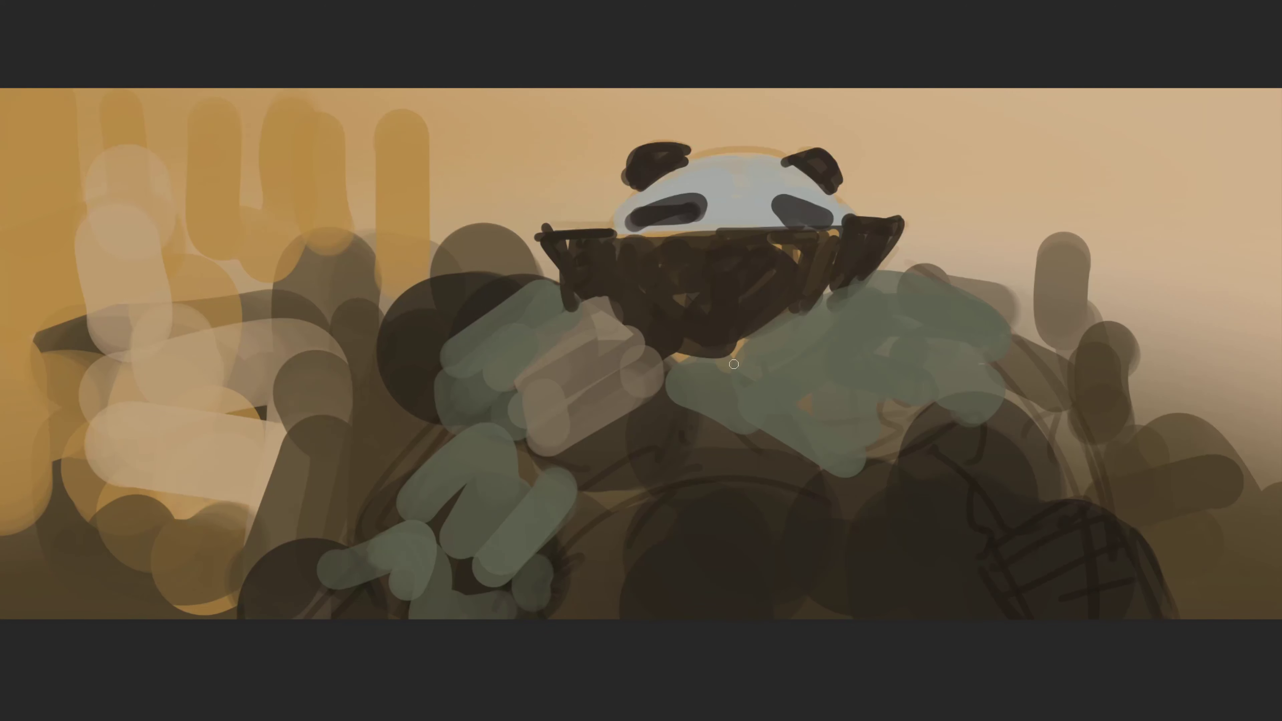
Paint a fan of dark strokes over the green right shoulder and outline its plate
{"action": "left_click_drag", "start_coordinate": [737, 351], "coordinate": [881, 404]}
{"action": "mouse_move", "coordinate": [740, 346]}
{"action": "left_mouse_down"}
{"action": "mouse_move", "coordinate": [885, 376]}
{"action": "mouse_move", "coordinate": [878, 391]}
{"action": "left_mouse_up"}
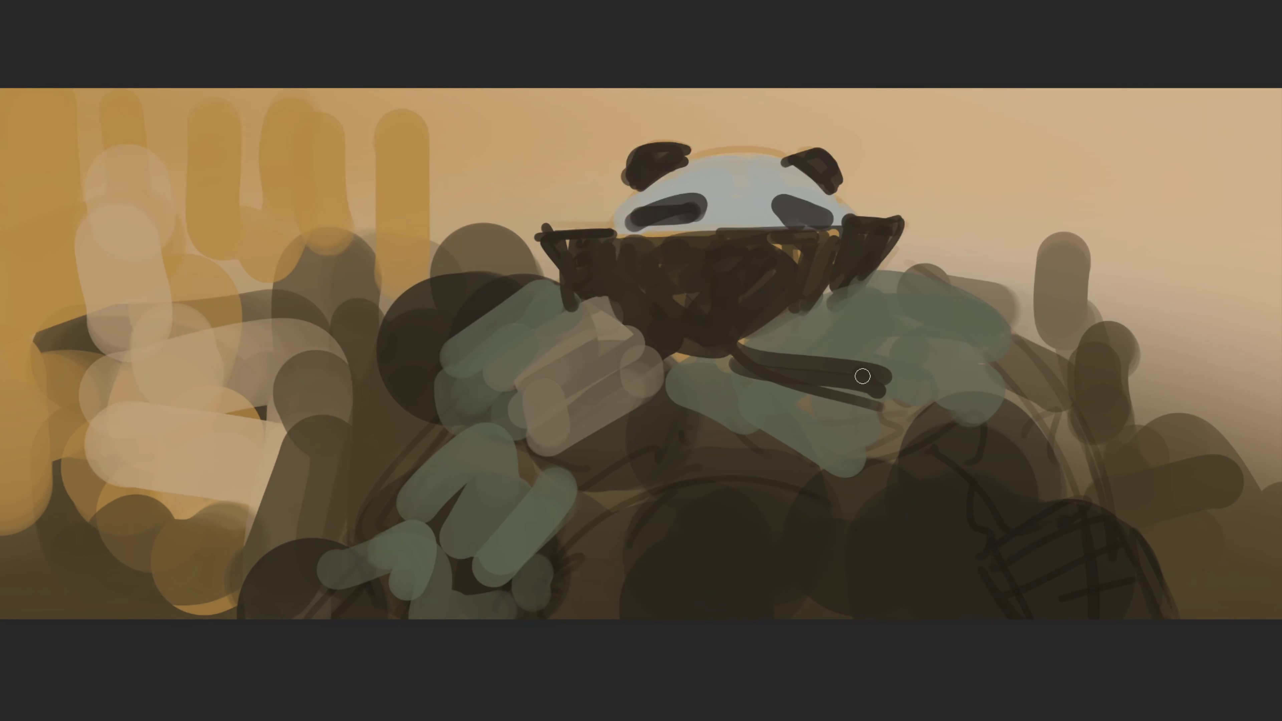
{"action": "left_click_drag", "start_coordinate": [867, 255], "coordinate": [880, 392]}
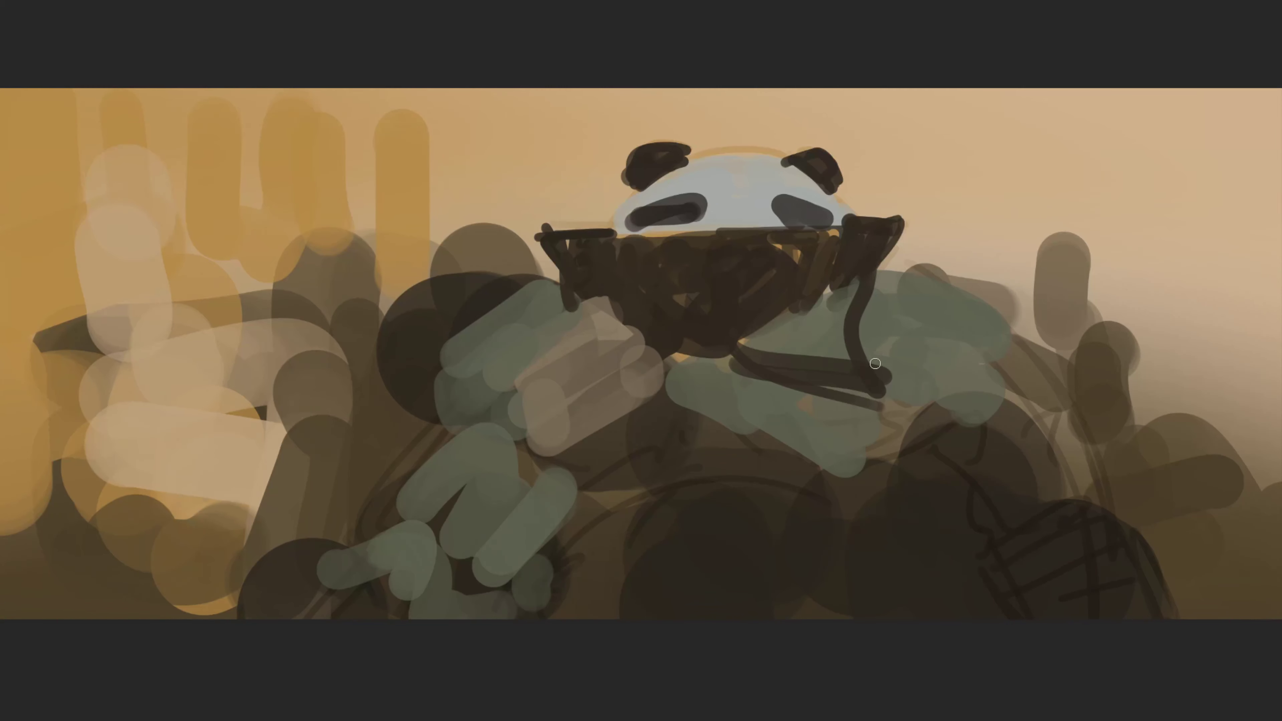
{"action": "left_click_drag", "start_coordinate": [858, 333], "coordinate": [926, 407]}
{"action": "mouse_move", "coordinate": [861, 326]}
{"action": "left_mouse_down"}
{"action": "mouse_move", "coordinate": [939, 410]}
{"action": "mouse_move", "coordinate": [964, 401]}
{"action": "left_mouse_up"}
{"action": "mouse_move", "coordinate": [869, 318]}
{"action": "left_mouse_down"}
{"action": "mouse_move", "coordinate": [979, 397]}
{"action": "mouse_move", "coordinate": [990, 365]}
{"action": "left_mouse_up"}
{"action": "left_click_drag", "start_coordinate": [875, 296], "coordinate": [963, 341]}
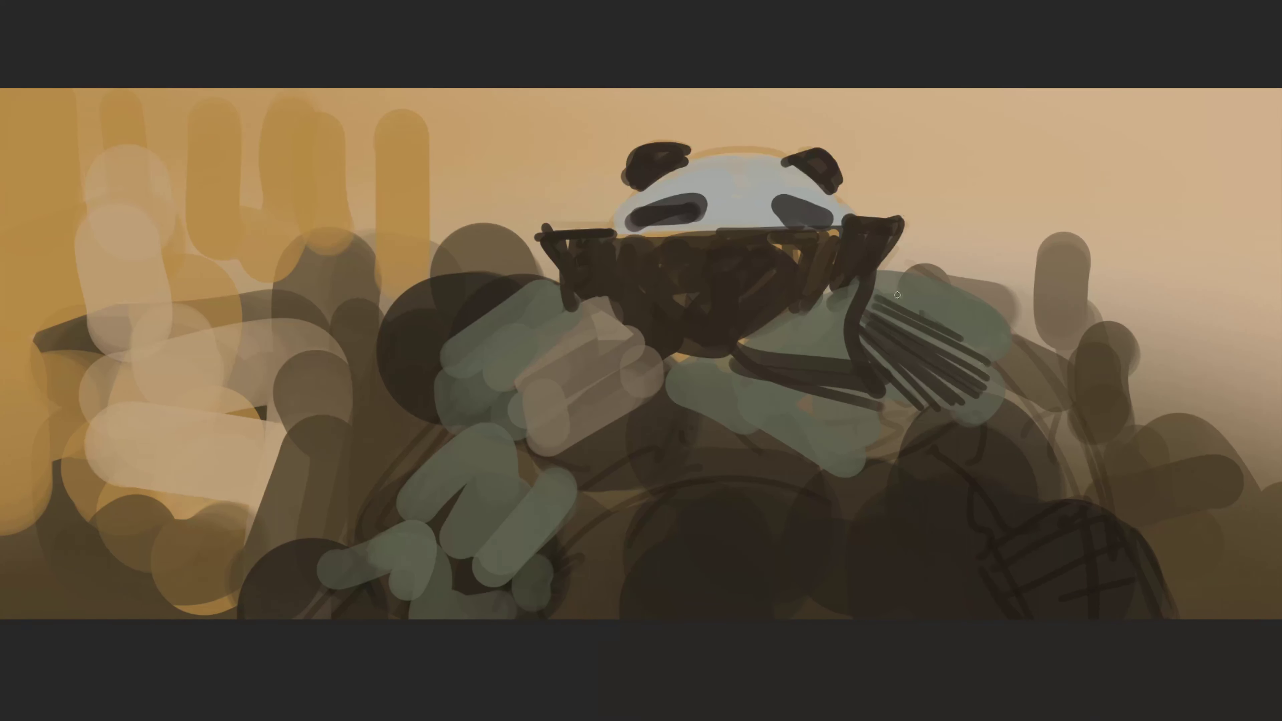
{"action": "mouse_move", "coordinate": [875, 308]}
{"action": "left_mouse_down"}
{"action": "mouse_move", "coordinate": [908, 281]}
{"action": "mouse_move", "coordinate": [877, 305]}
{"action": "mouse_move", "coordinate": [1004, 331]}
{"action": "left_mouse_up"}
{"action": "left_click_drag", "start_coordinate": [911, 282], "coordinate": [989, 328]}
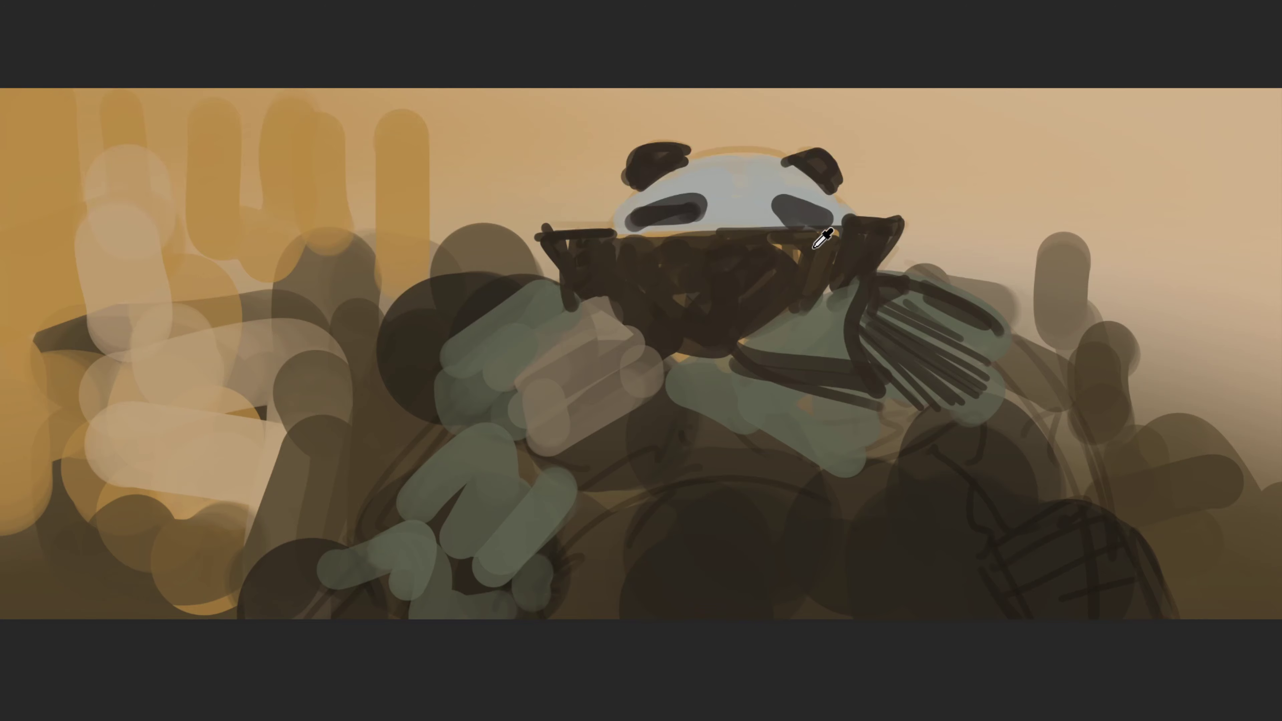
Add light grey-green strokes on the shoulder and chest, toned down with dark grey
{"action": "mouse_move", "coordinate": [809, 347]}
{"action": "left_mouse_down"}
{"action": "mouse_move", "coordinate": [848, 315]}
{"action": "mouse_move", "coordinate": [840, 304]}
{"action": "mouse_move", "coordinate": [846, 348]}
{"action": "left_mouse_up"}
{"action": "left_click_drag", "start_coordinate": [753, 348], "coordinate": [853, 290]}
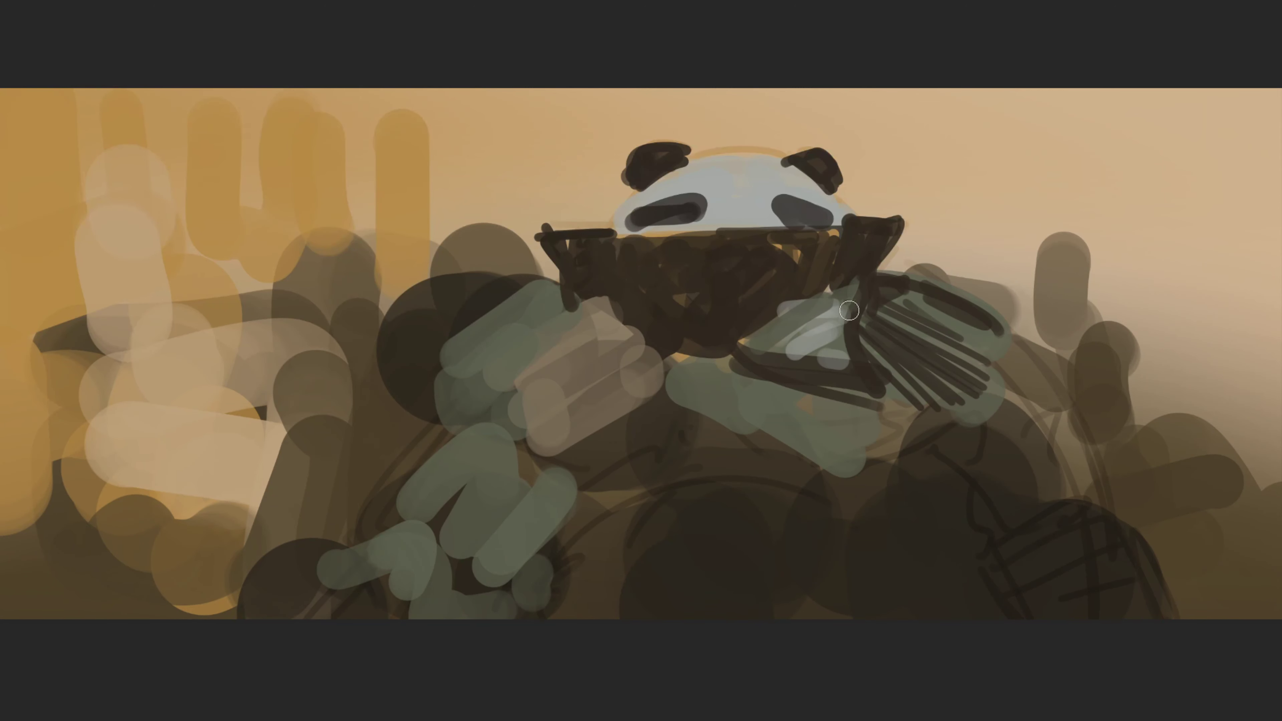
{"action": "mouse_move", "coordinate": [793, 343]}
{"action": "left_mouse_down"}
{"action": "mouse_move", "coordinate": [757, 349]}
{"action": "mouse_move", "coordinate": [820, 298]}
{"action": "mouse_move", "coordinate": [790, 356]}
{"action": "left_mouse_up"}
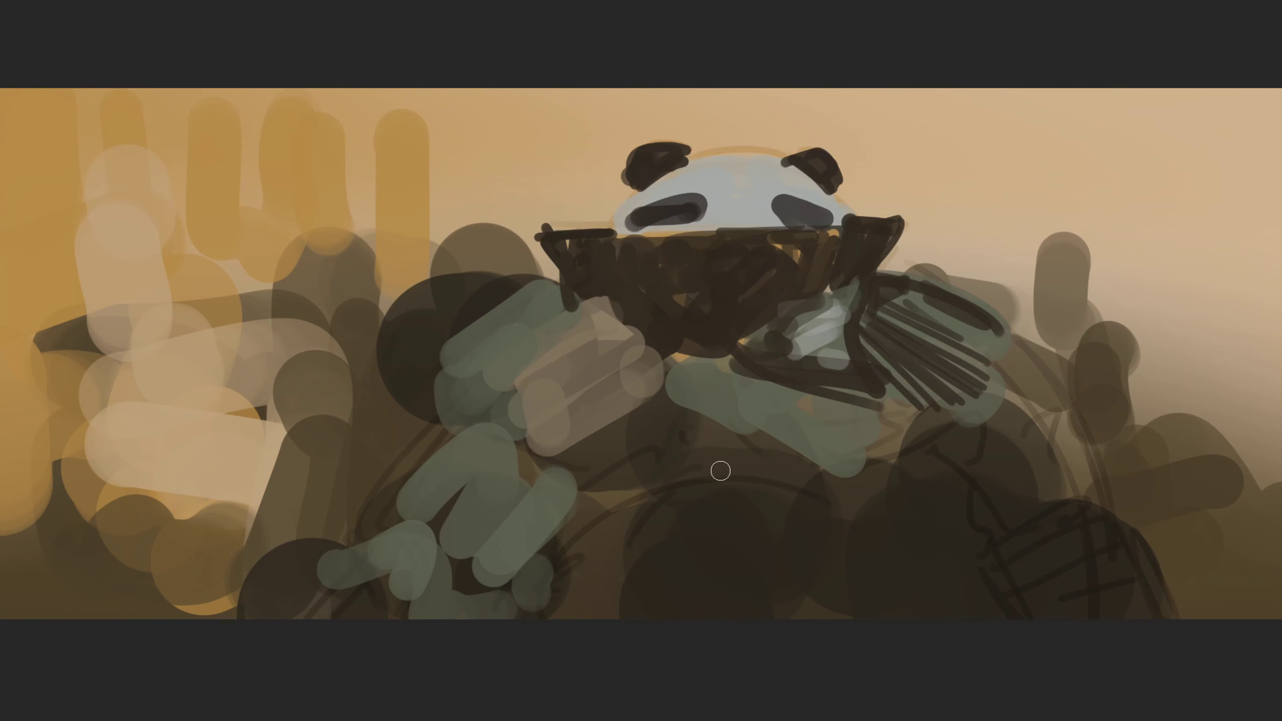
Darken the face below the glasses and the right eye patch, and highlight the head top
{"action": "mouse_move", "coordinate": [745, 389]}
{"action": "left_mouse_down"}
{"action": "mouse_move", "coordinate": [746, 356]}
{"action": "mouse_move", "coordinate": [816, 389]}
{"action": "left_mouse_up"}
{"action": "mouse_move", "coordinate": [743, 349]}
{"action": "left_mouse_down"}
{"action": "mouse_move", "coordinate": [738, 363]}
{"action": "mouse_move", "coordinate": [724, 242]}
{"action": "mouse_move", "coordinate": [755, 315]}
{"action": "mouse_move", "coordinate": [656, 273]}
{"action": "mouse_move", "coordinate": [623, 235]}
{"action": "left_mouse_up"}
{"action": "left_click_drag", "start_coordinate": [727, 324], "coordinate": [818, 255]}
{"action": "mouse_move", "coordinate": [702, 303]}
{"action": "left_mouse_down"}
{"action": "mouse_move", "coordinate": [627, 298]}
{"action": "mouse_move", "coordinate": [633, 275]}
{"action": "mouse_move", "coordinate": [767, 252]}
{"action": "mouse_move", "coordinate": [736, 264]}
{"action": "left_mouse_up"}
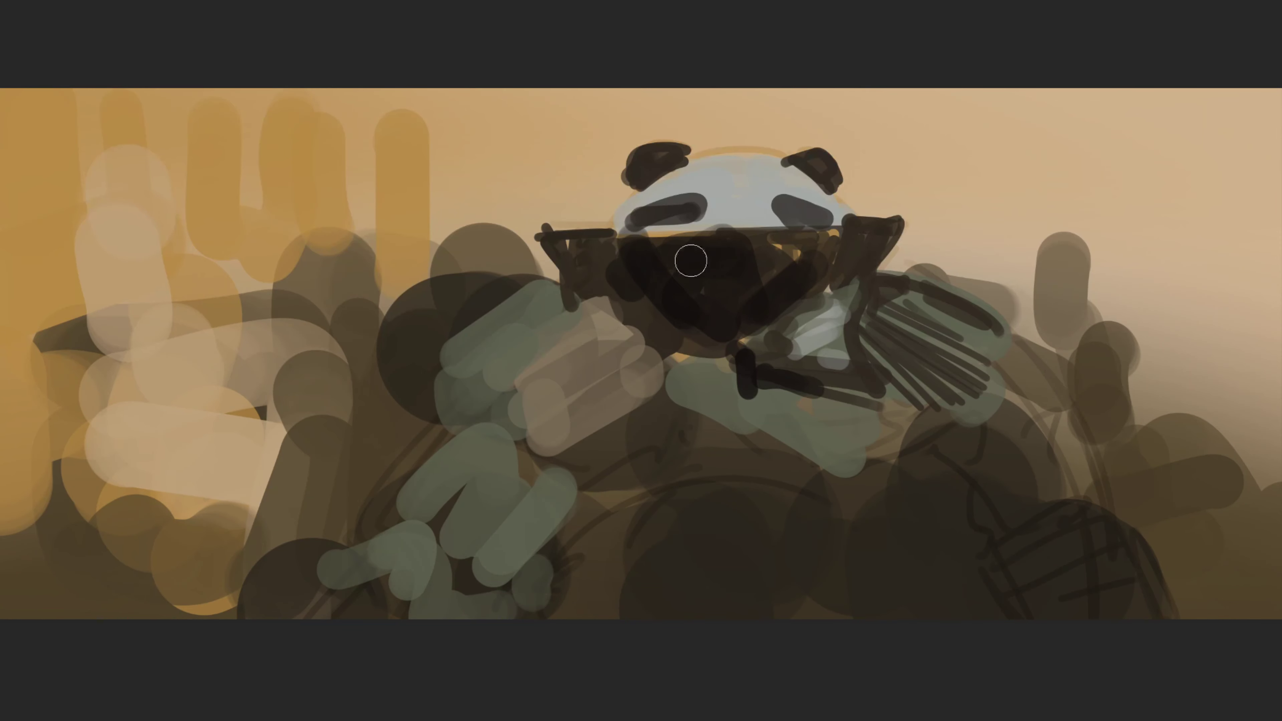
{"action": "left_click_drag", "start_coordinate": [677, 232], "coordinate": [667, 230]}
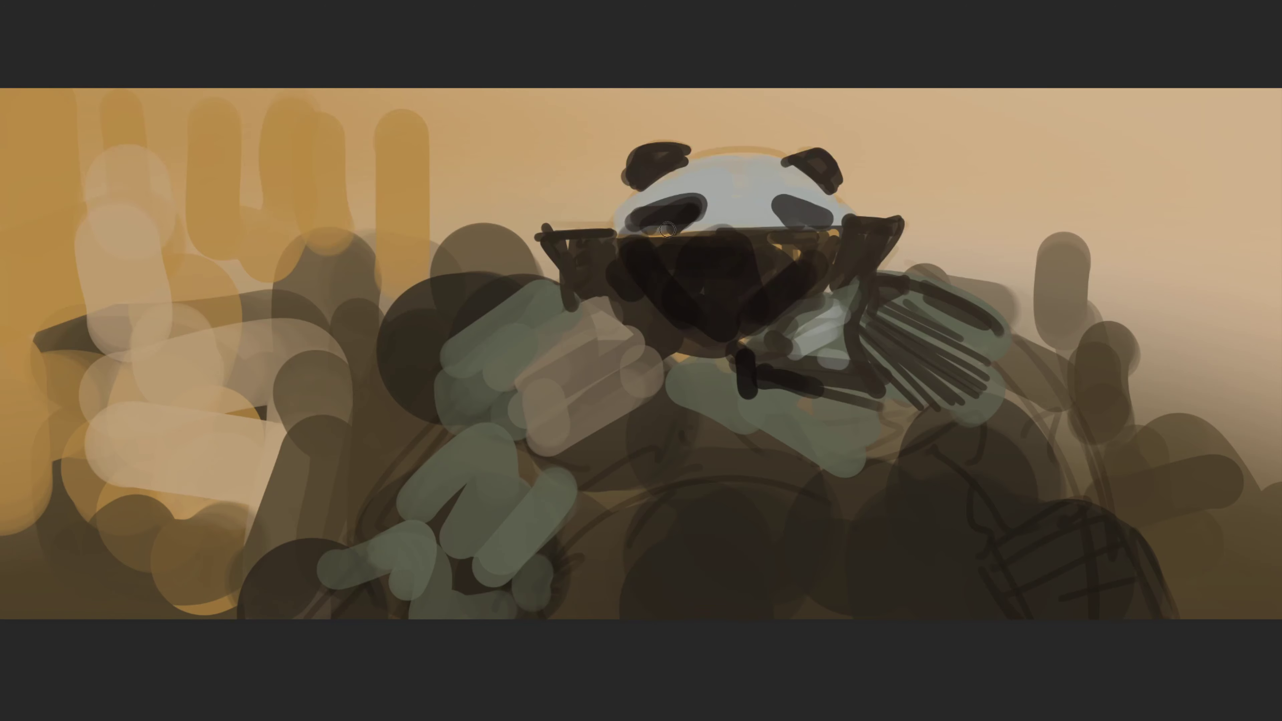
{"action": "left_click_drag", "start_coordinate": [793, 228], "coordinate": [815, 222]}
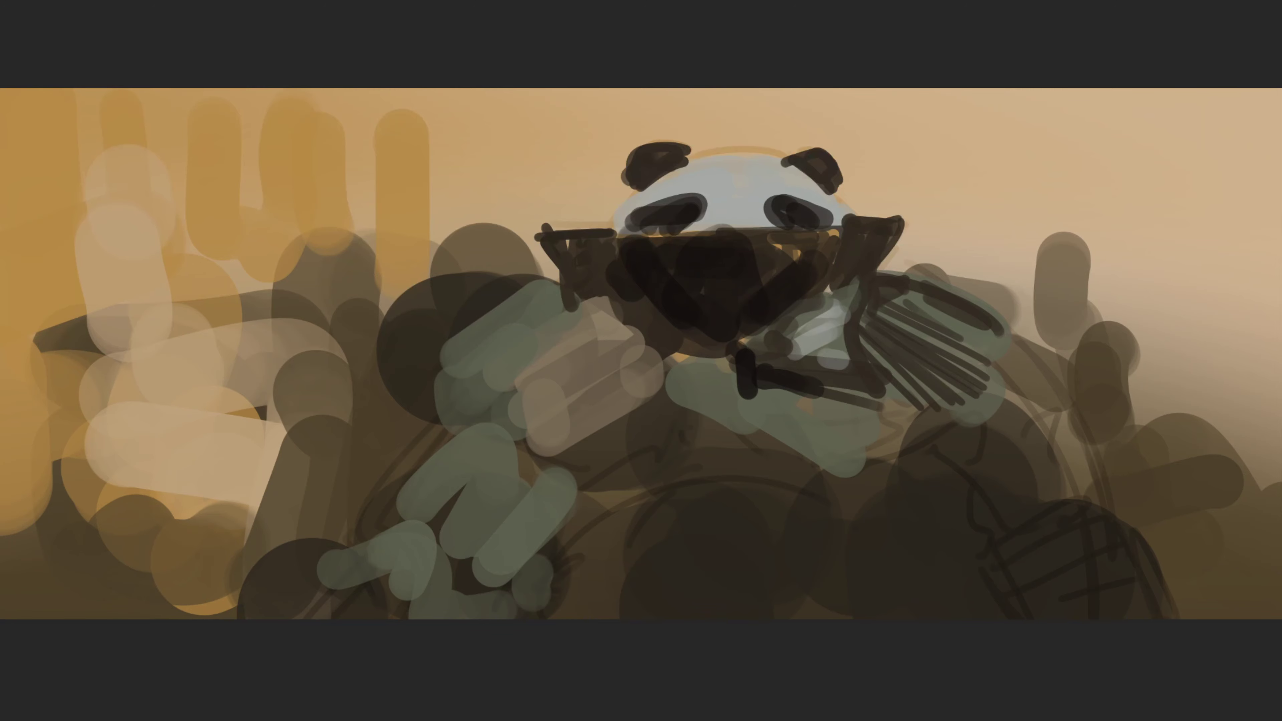
{"action": "mouse_move", "coordinate": [719, 211]}
{"action": "left_mouse_down"}
{"action": "mouse_move", "coordinate": [756, 167]}
{"action": "mouse_move", "coordinate": [788, 188]}
{"action": "left_mouse_up"}
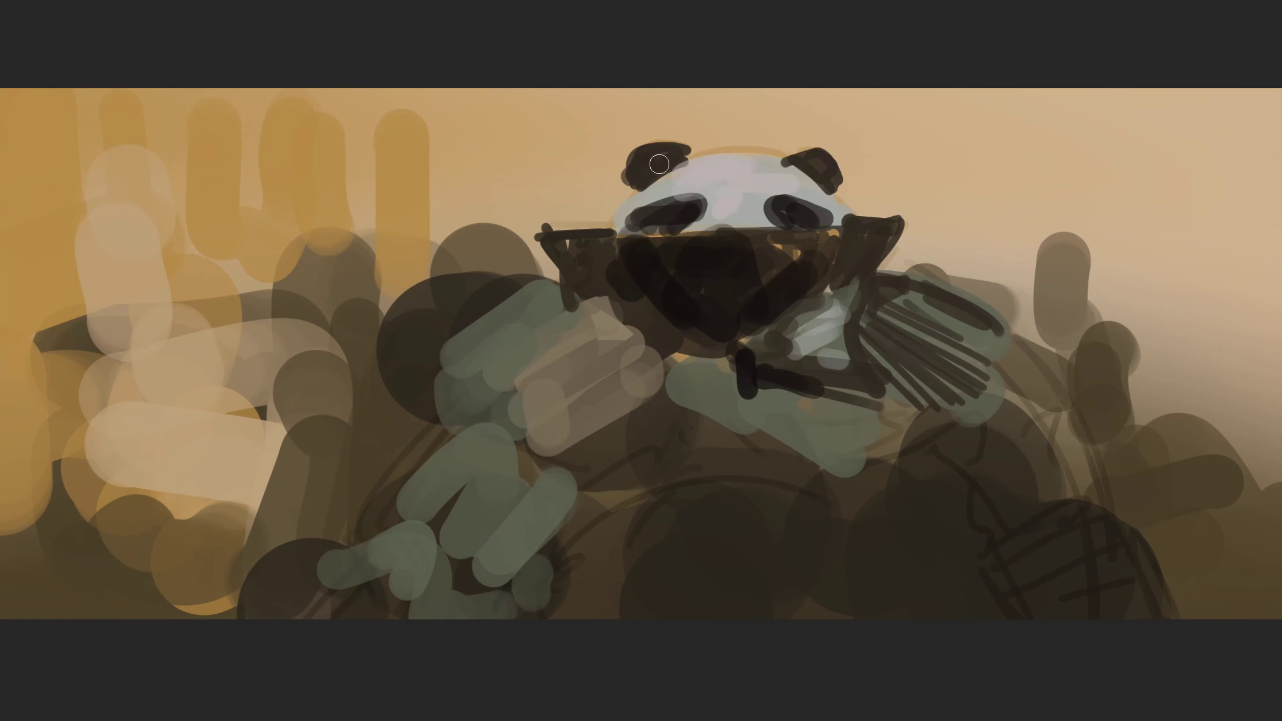
Reshape the left ear with dark strokes, lighten its top edge, and sample head colours
{"action": "mouse_move", "coordinate": [659, 165]}
{"action": "left_mouse_down"}
{"action": "mouse_move", "coordinate": [684, 154]}
{"action": "mouse_move", "coordinate": [651, 166]}
{"action": "left_mouse_up"}
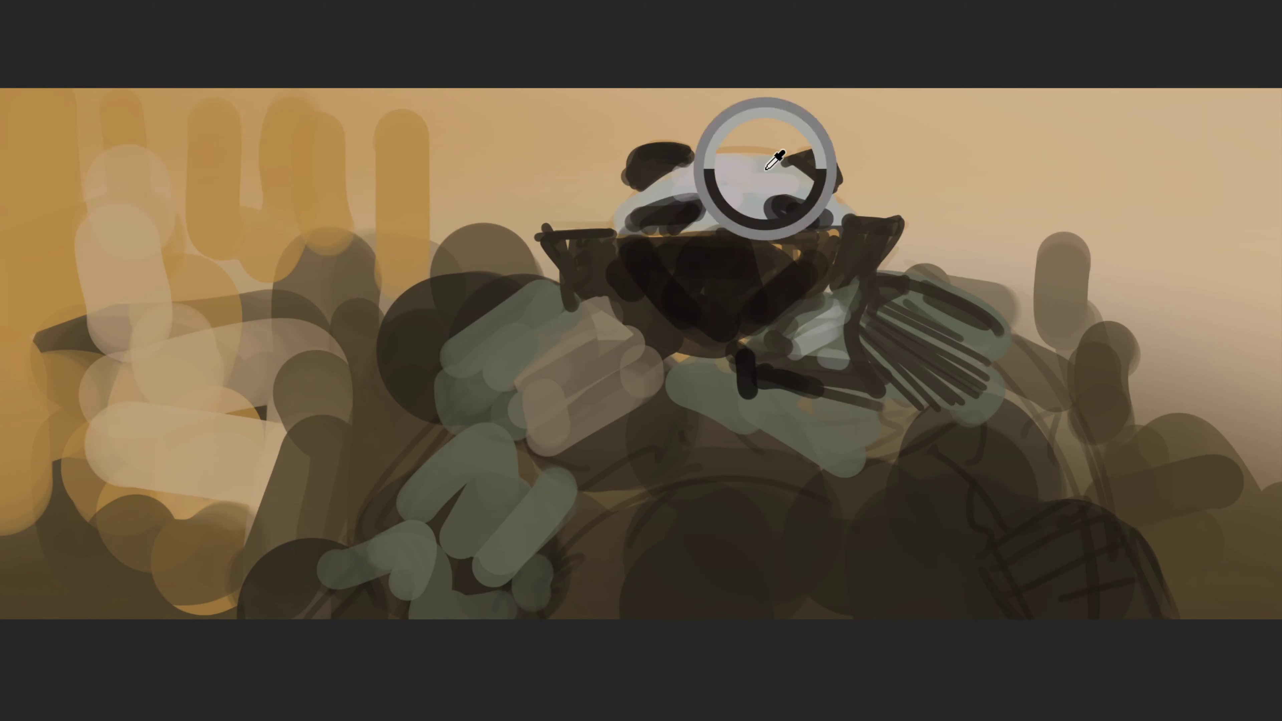
{"action": "left_click_drag", "start_coordinate": [665, 145], "coordinate": [690, 151]}
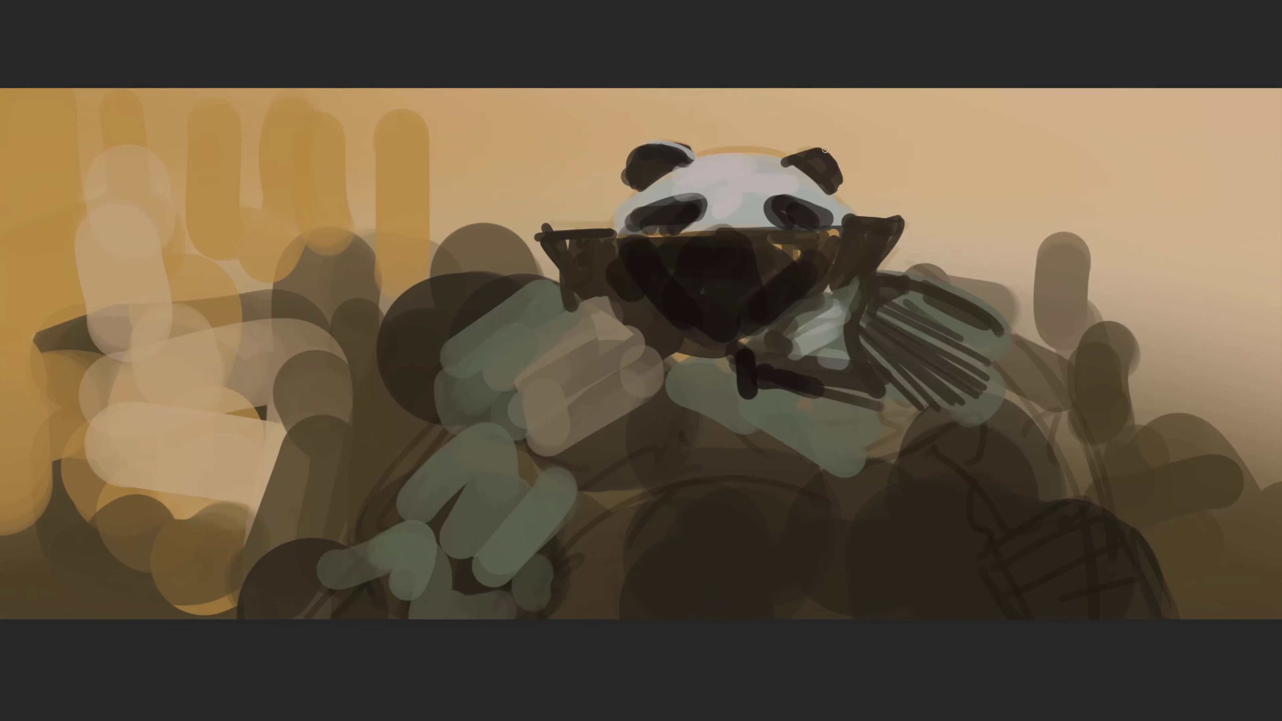
{"action": "left_click", "coordinate": [810, 168], "text": "alt"}
{"action": "left_click", "coordinate": [780, 213], "text": "alt"}
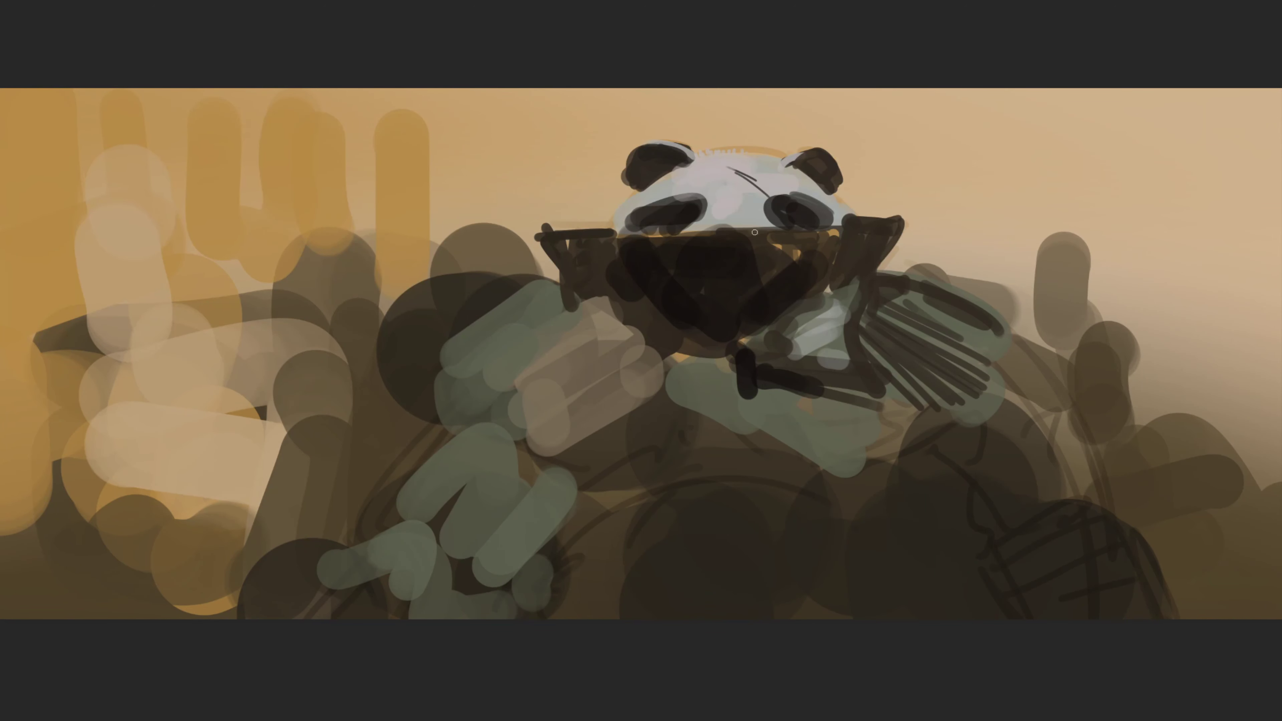
Add a golden rim along the glasses, lighten the face fur left of the eye patch
{"action": "left_click_drag", "start_coordinate": [613, 237], "coordinate": [779, 235]}
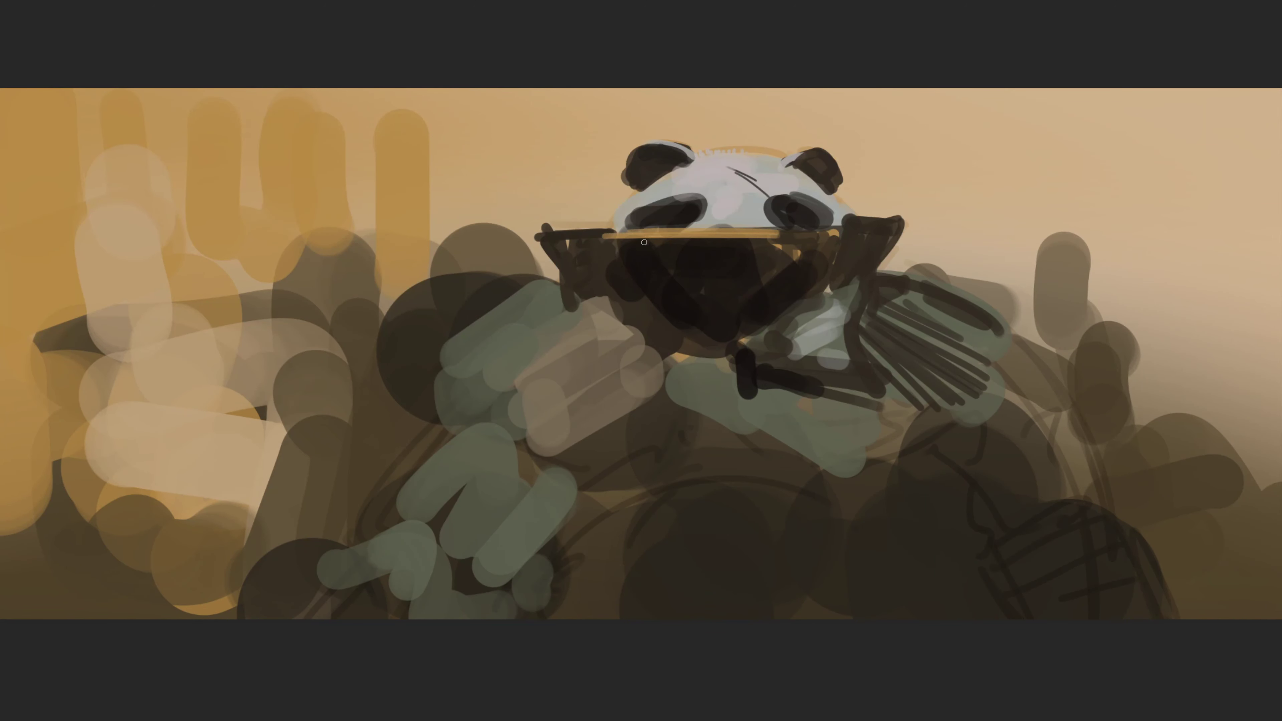
{"action": "left_click_drag", "start_coordinate": [656, 233], "coordinate": [786, 236]}
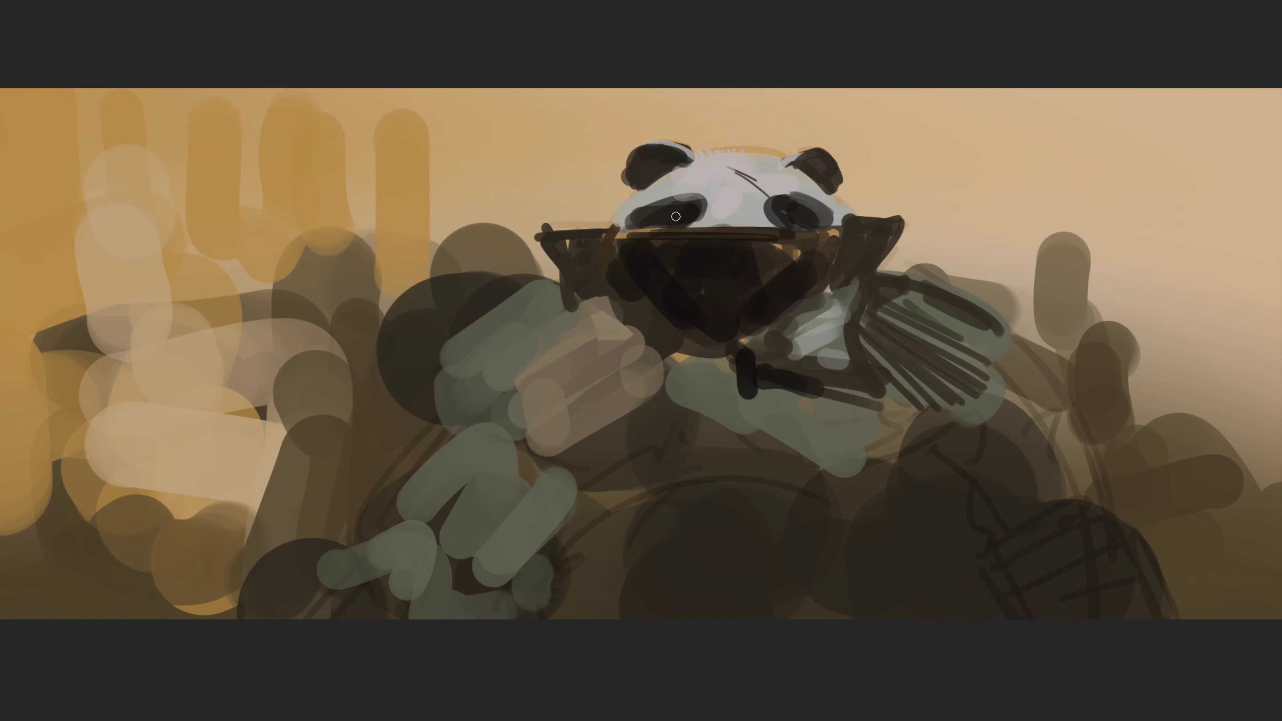
{"action": "left_click_drag", "start_coordinate": [617, 226], "coordinate": [653, 205]}
{"action": "left_click", "coordinate": [650, 230], "text": "alt"}
{"action": "mouse_move", "coordinate": [601, 267]}
{"action": "left_mouse_down"}
{"action": "mouse_move", "coordinate": [617, 228]}
{"action": "mouse_move", "coordinate": [656, 235]}
{"action": "left_mouse_up"}
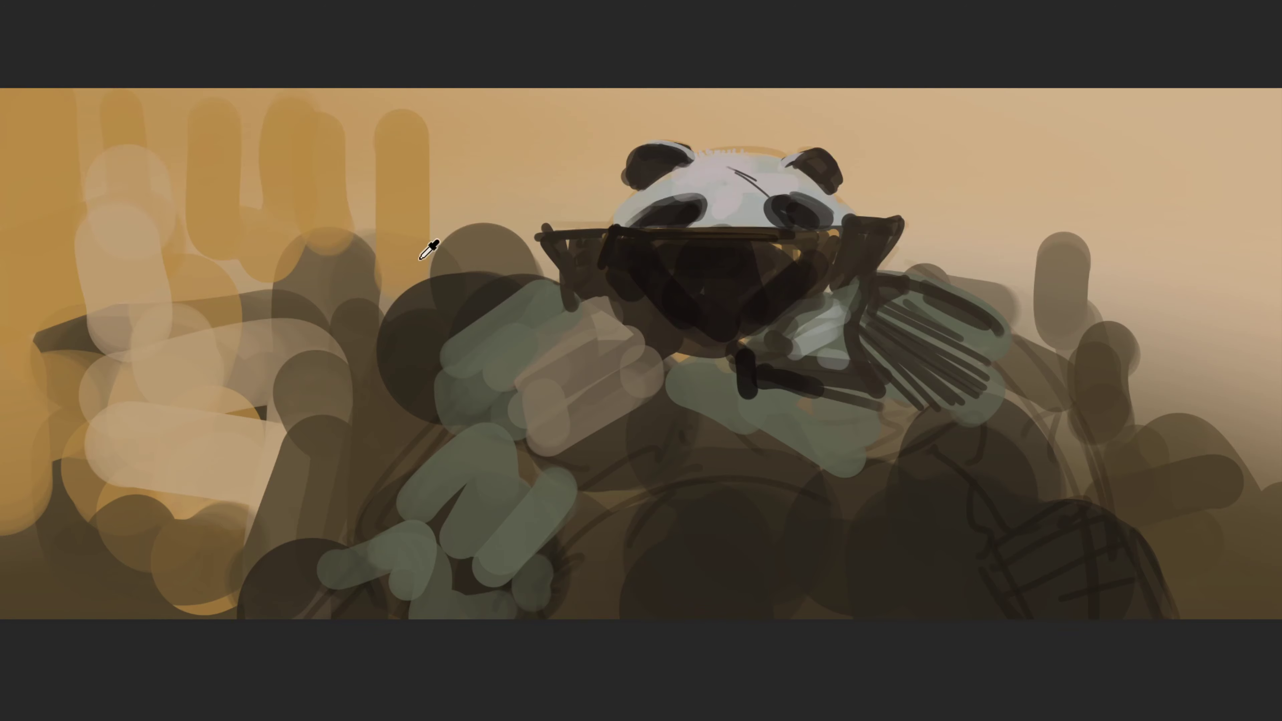
{"action": "left_click", "coordinate": [420, 210], "text": "alt"}
Tint the left lens golden-brown, then mute it with darker brown and a lighter dab
{"action": "mouse_move", "coordinate": [628, 301]}
{"action": "left_mouse_down"}
{"action": "mouse_move", "coordinate": [613, 232]}
{"action": "mouse_move", "coordinate": [624, 313]}
{"action": "left_mouse_up"}
{"action": "left_click", "coordinate": [616, 237], "text": "alt"}
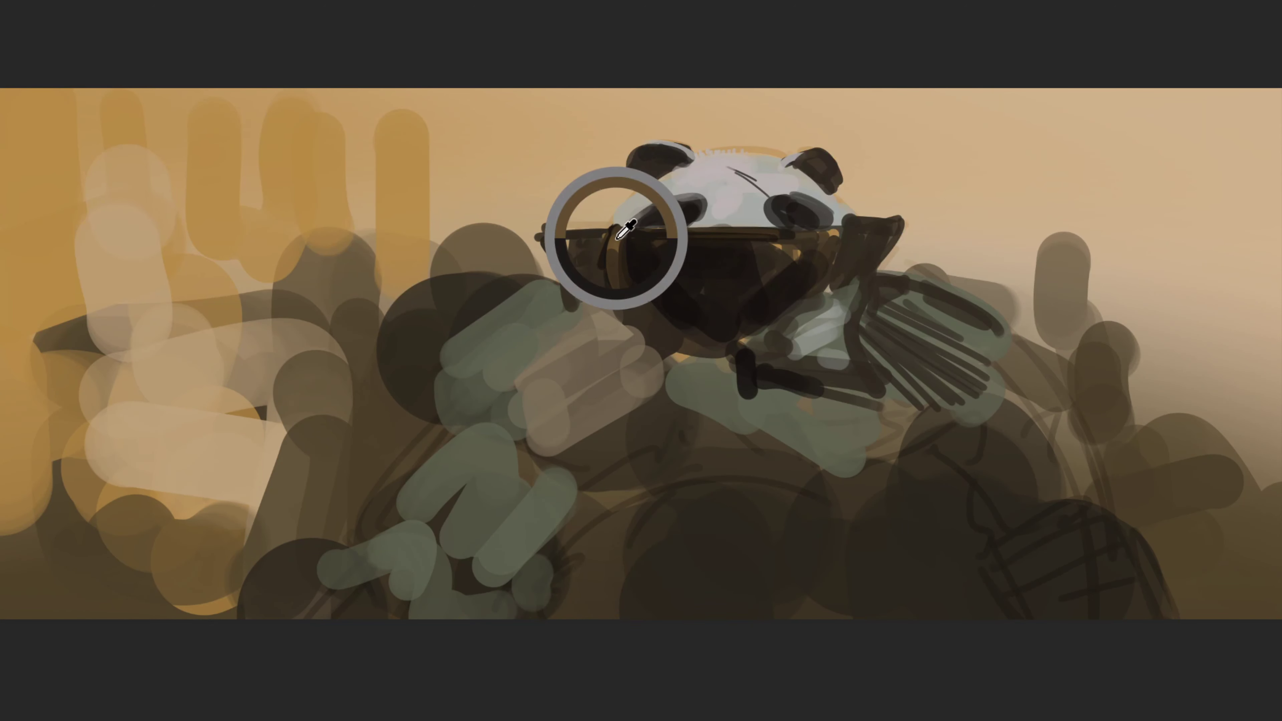
{"action": "mouse_move", "coordinate": [618, 237]}
{"action": "left_mouse_down"}
{"action": "mouse_move", "coordinate": [631, 298]}
{"action": "mouse_move", "coordinate": [671, 268]}
{"action": "mouse_move", "coordinate": [684, 295]}
{"action": "left_mouse_up"}
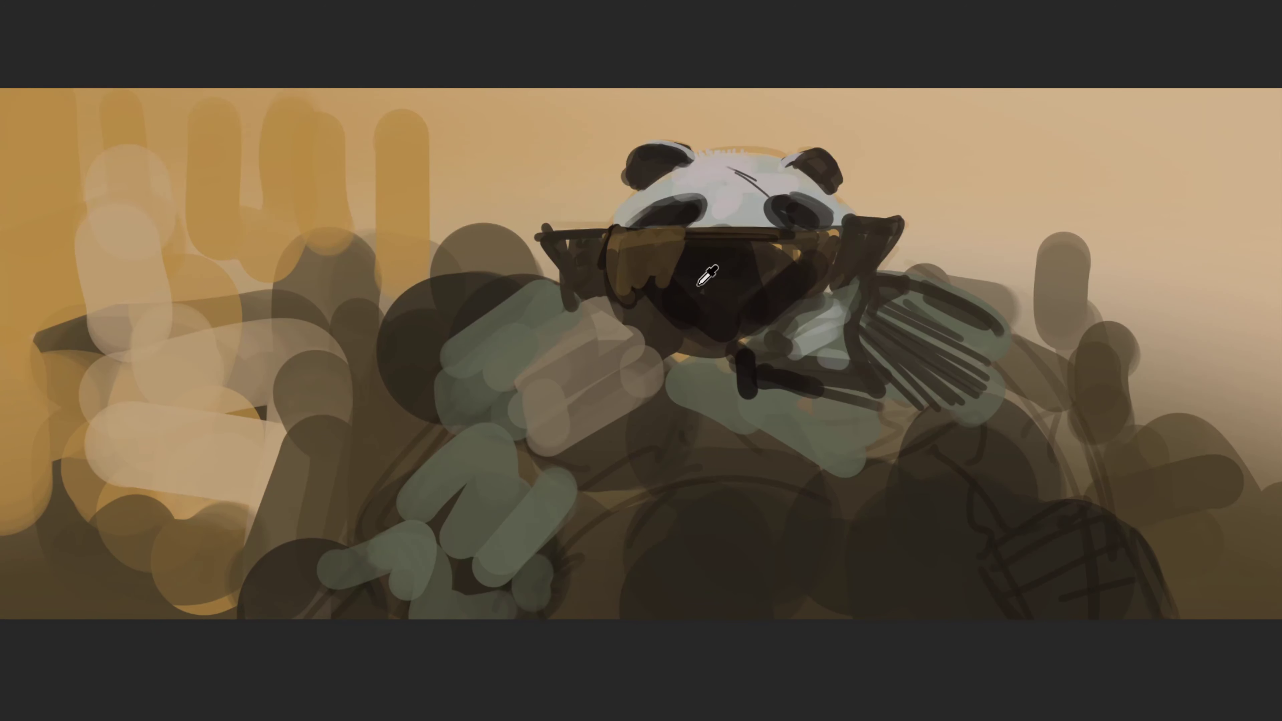
{"action": "left_click", "coordinate": [698, 285], "text": "alt"}
{"action": "left_click_drag", "start_coordinate": [679, 232], "coordinate": [663, 291]}
{"action": "mouse_move", "coordinate": [603, 253]}
{"action": "left_mouse_down"}
{"action": "mouse_move", "coordinate": [622, 300]}
{"action": "mouse_move", "coordinate": [667, 280]}
{"action": "mouse_move", "coordinate": [611, 275]}
{"action": "left_mouse_up"}
{"action": "left_click", "coordinate": [653, 275], "text": "alt"}
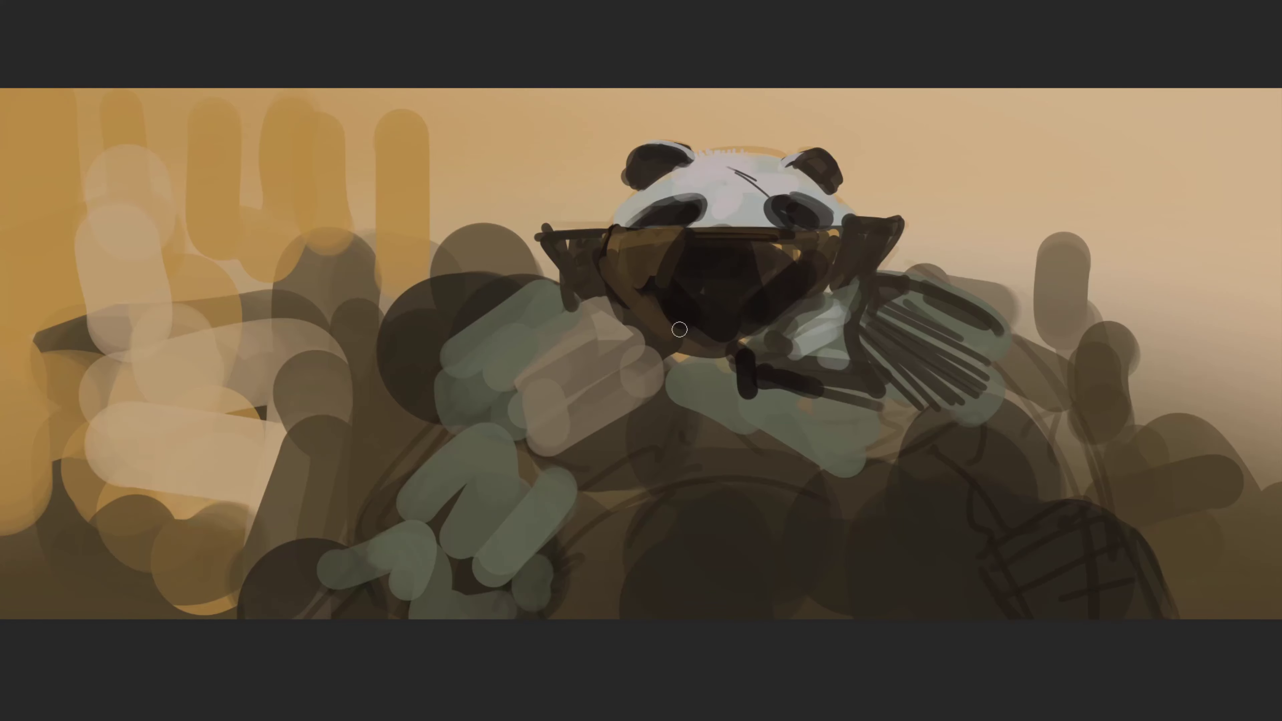
Darken the left side of the mask and outline the glasses' left arm in dark
{"action": "left_click_drag", "start_coordinate": [646, 294], "coordinate": [679, 344]}
{"action": "mouse_move", "coordinate": [596, 268]}
{"action": "left_mouse_down"}
{"action": "mouse_move", "coordinate": [677, 338]}
{"action": "mouse_move", "coordinate": [771, 308]}
{"action": "mouse_move", "coordinate": [758, 334]}
{"action": "mouse_move", "coordinate": [781, 327]}
{"action": "mouse_move", "coordinate": [821, 288]}
{"action": "mouse_move", "coordinate": [796, 313]}
{"action": "left_mouse_up"}
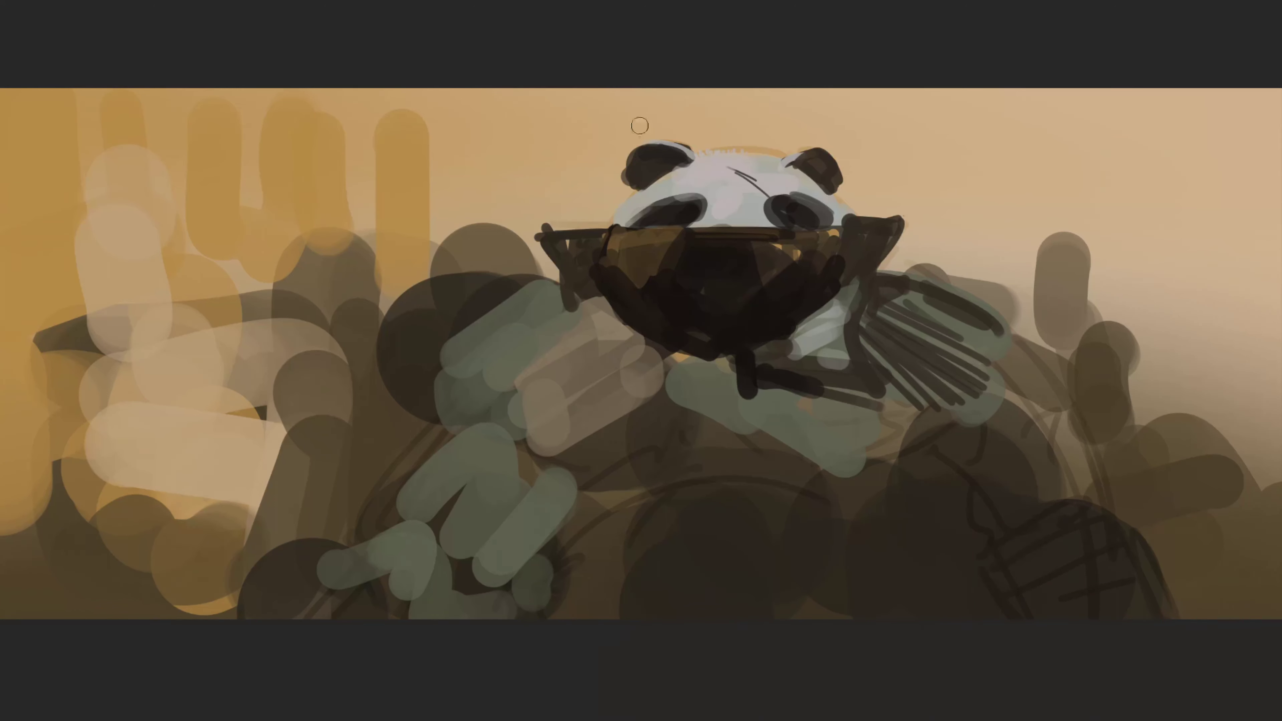
{"action": "left_click", "coordinate": [603, 281], "text": "alt"}
{"action": "mouse_move", "coordinate": [558, 286]}
{"action": "left_mouse_down"}
{"action": "mouse_move", "coordinate": [536, 258]}
{"action": "mouse_move", "coordinate": [579, 237]}
{"action": "mouse_move", "coordinate": [558, 275]}
{"action": "mouse_move", "coordinate": [555, 233]}
{"action": "mouse_move", "coordinate": [609, 230]}
{"action": "mouse_move", "coordinate": [576, 296]}
{"action": "left_mouse_up"}
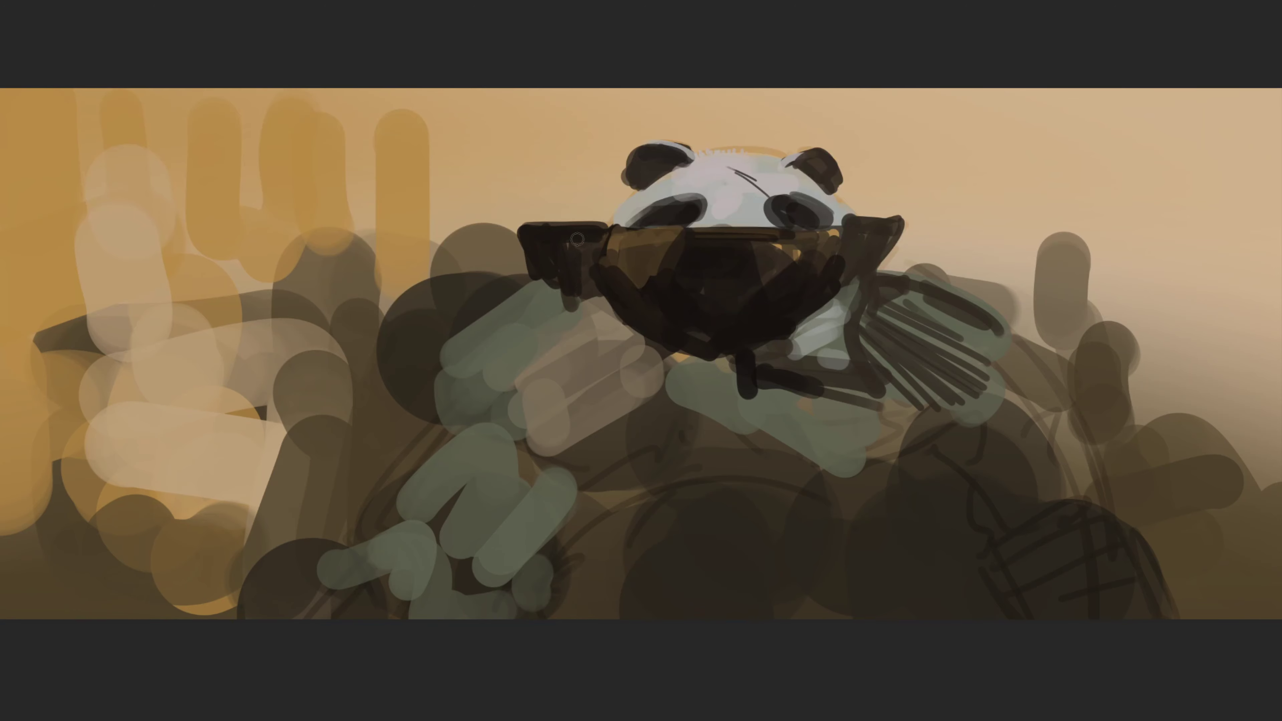
Fill the glasses' left arm dark with a tan top highlight and a dark zigzag below
{"action": "left_click_drag", "start_coordinate": [581, 238], "coordinate": [595, 303]}
{"action": "left_click_drag", "start_coordinate": [600, 257], "coordinate": [618, 303]}
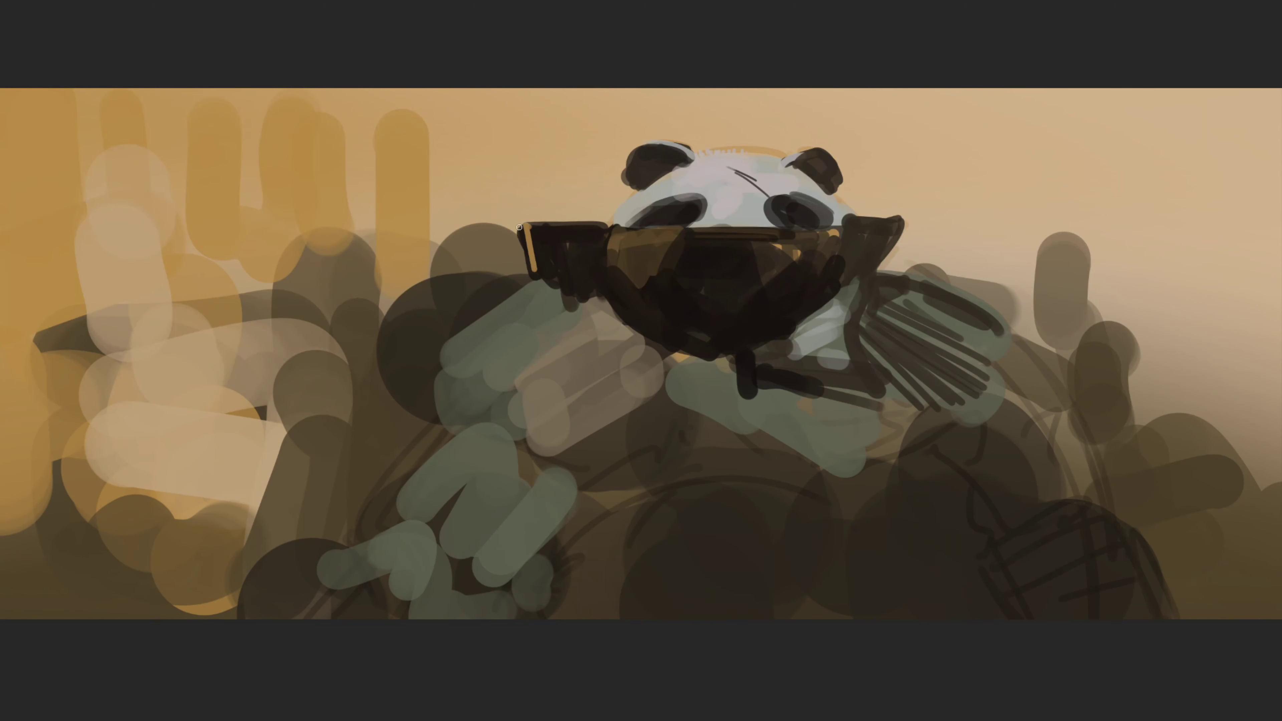
{"action": "left_click_drag", "start_coordinate": [520, 227], "coordinate": [601, 229]}
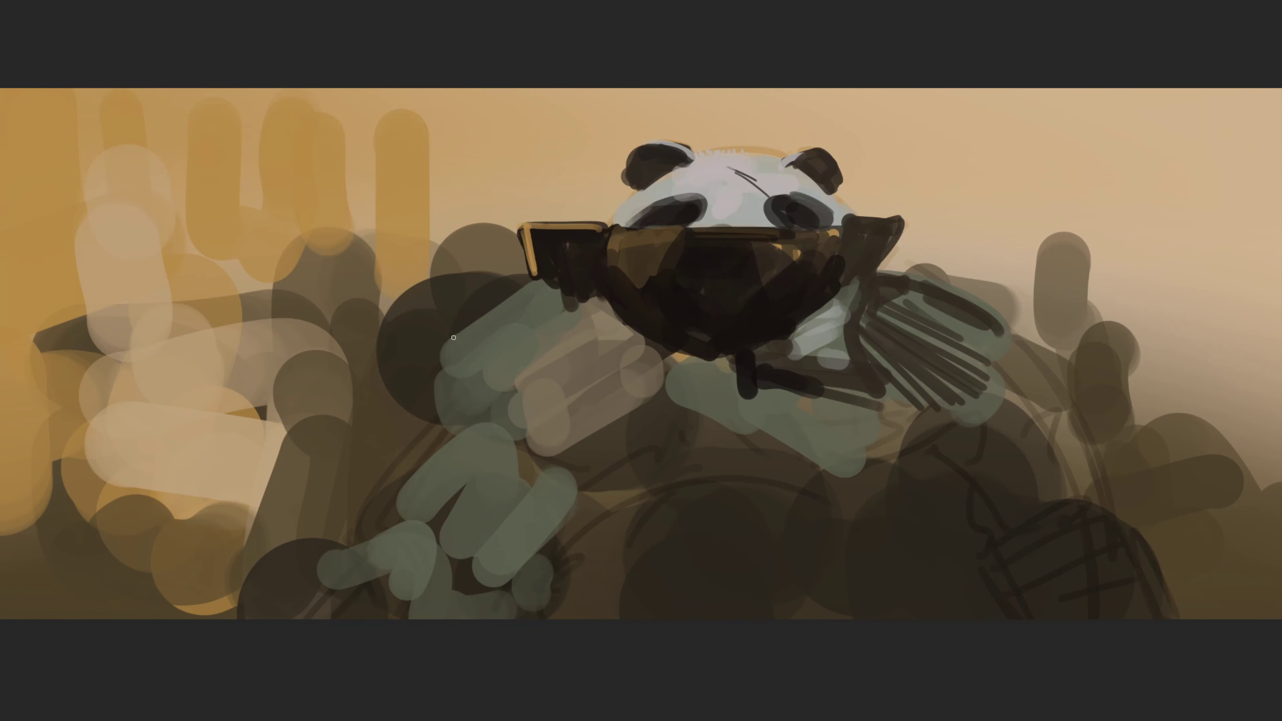
{"action": "left_click_drag", "start_coordinate": [453, 337], "coordinate": [540, 275]}
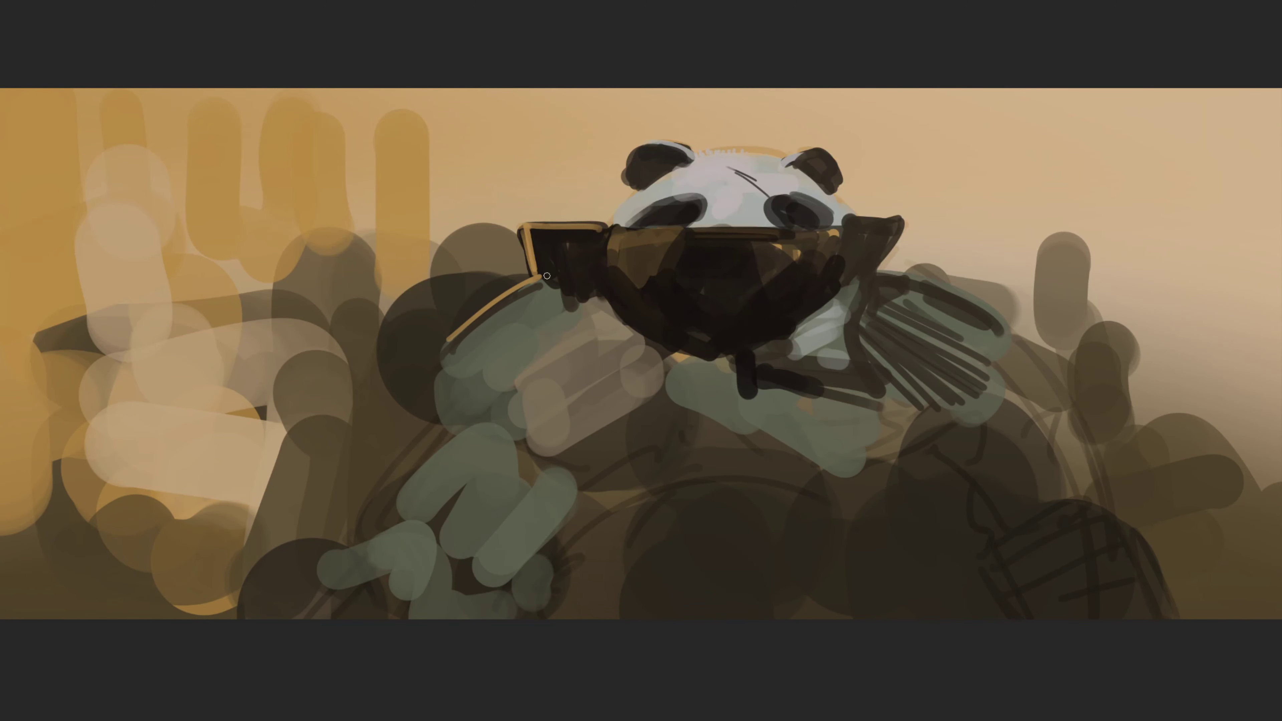
{"action": "left_click_drag", "start_coordinate": [520, 294], "coordinate": [464, 413]}
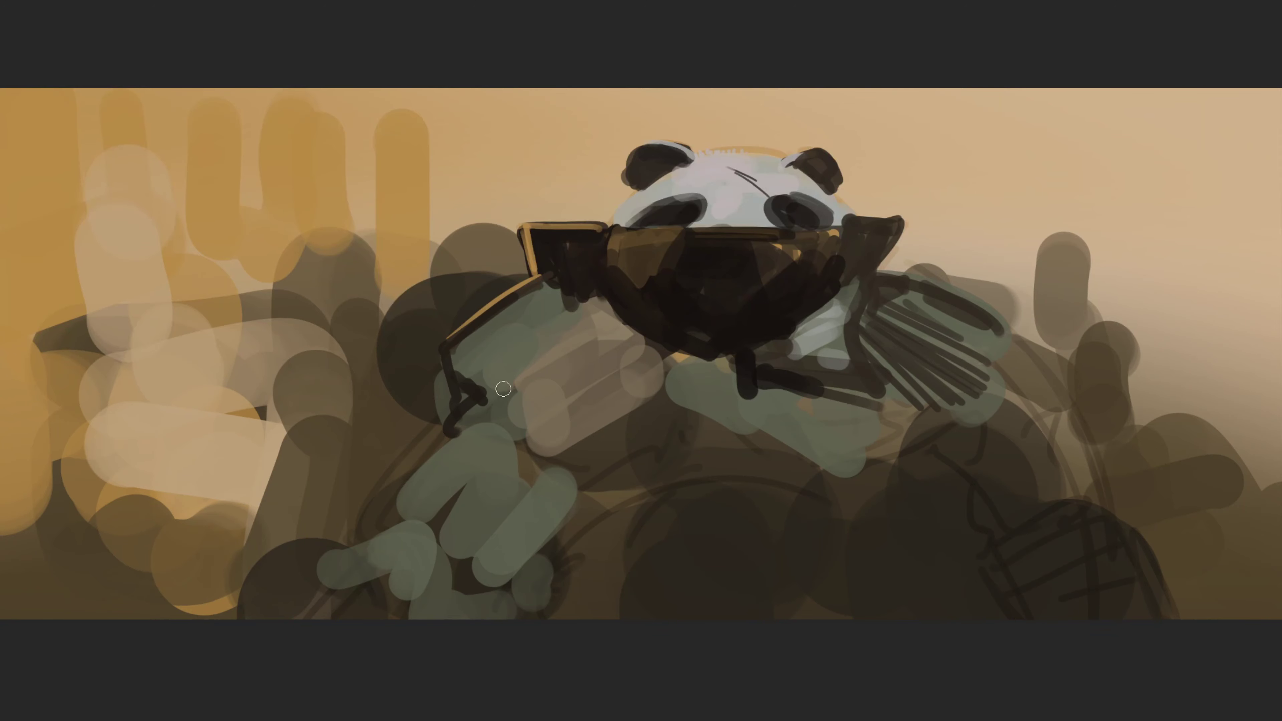
Block in dark angular plates framing the left arm and start a light grey shape lower centre
{"action": "mouse_move", "coordinate": [573, 302]}
{"action": "left_mouse_down"}
{"action": "mouse_move", "coordinate": [492, 417]}
{"action": "mouse_move", "coordinate": [593, 309]}
{"action": "left_mouse_up"}
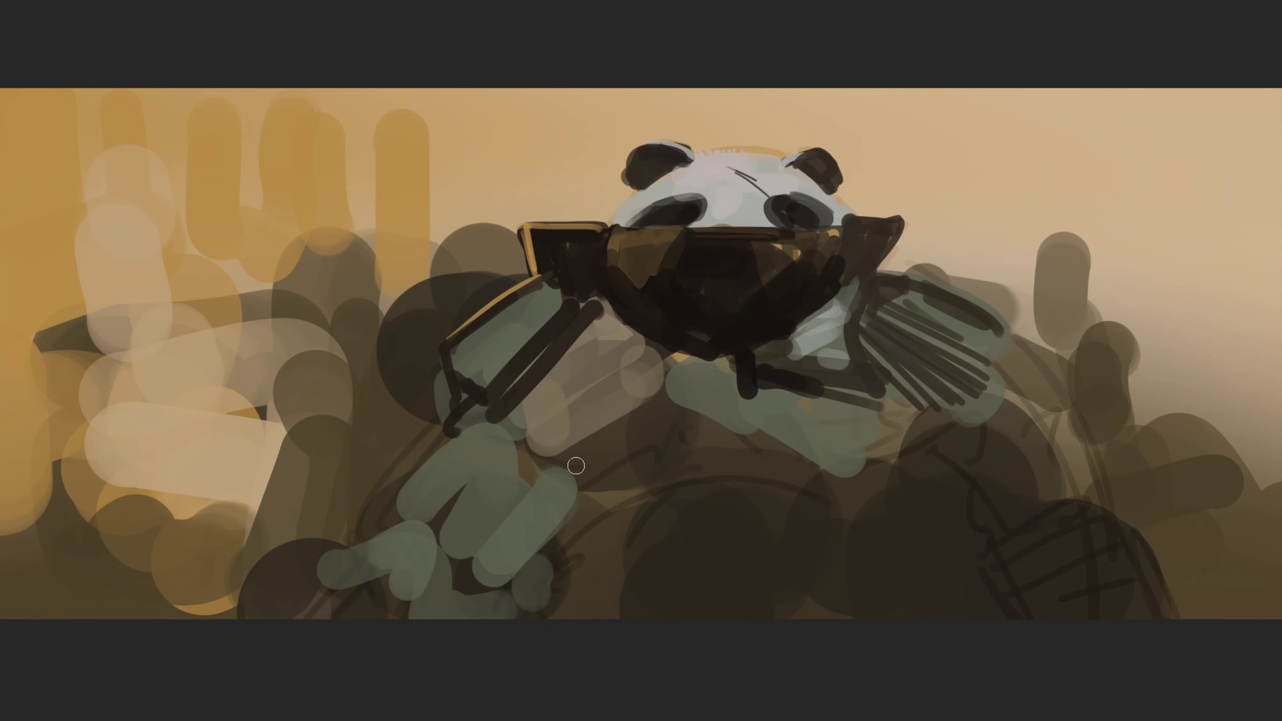
{"action": "mouse_move", "coordinate": [505, 416]}
{"action": "left_mouse_down"}
{"action": "mouse_move", "coordinate": [617, 468]}
{"action": "mouse_move", "coordinate": [623, 508]}
{"action": "mouse_move", "coordinate": [709, 454]}
{"action": "mouse_move", "coordinate": [708, 376]}
{"action": "mouse_move", "coordinate": [648, 454]}
{"action": "left_mouse_up"}
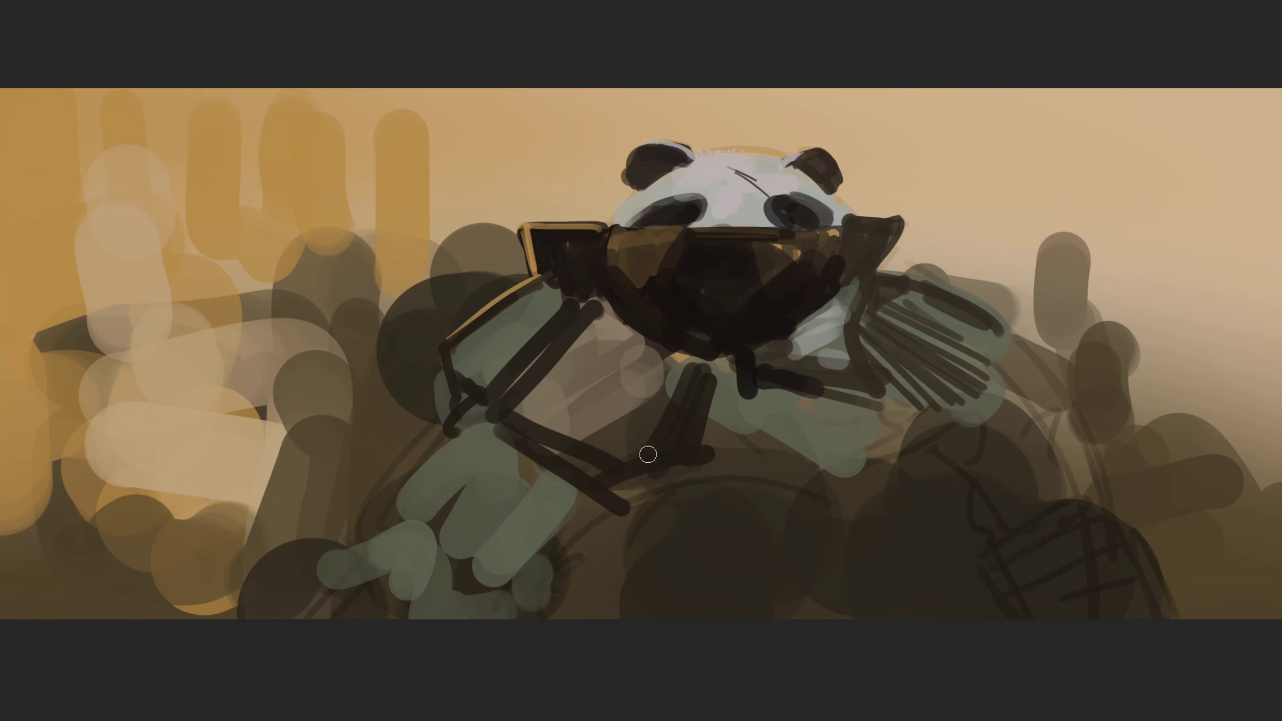
{"action": "mouse_move", "coordinate": [690, 380]}
{"action": "left_mouse_down"}
{"action": "mouse_move", "coordinate": [610, 449]}
{"action": "mouse_move", "coordinate": [667, 444]}
{"action": "mouse_move", "coordinate": [636, 354]}
{"action": "mouse_move", "coordinate": [588, 325]}
{"action": "left_mouse_up"}
{"action": "mouse_move", "coordinate": [545, 399]}
{"action": "left_mouse_down"}
{"action": "mouse_move", "coordinate": [564, 375]}
{"action": "mouse_move", "coordinate": [587, 423]}
{"action": "mouse_move", "coordinate": [621, 447]}
{"action": "left_mouse_up"}
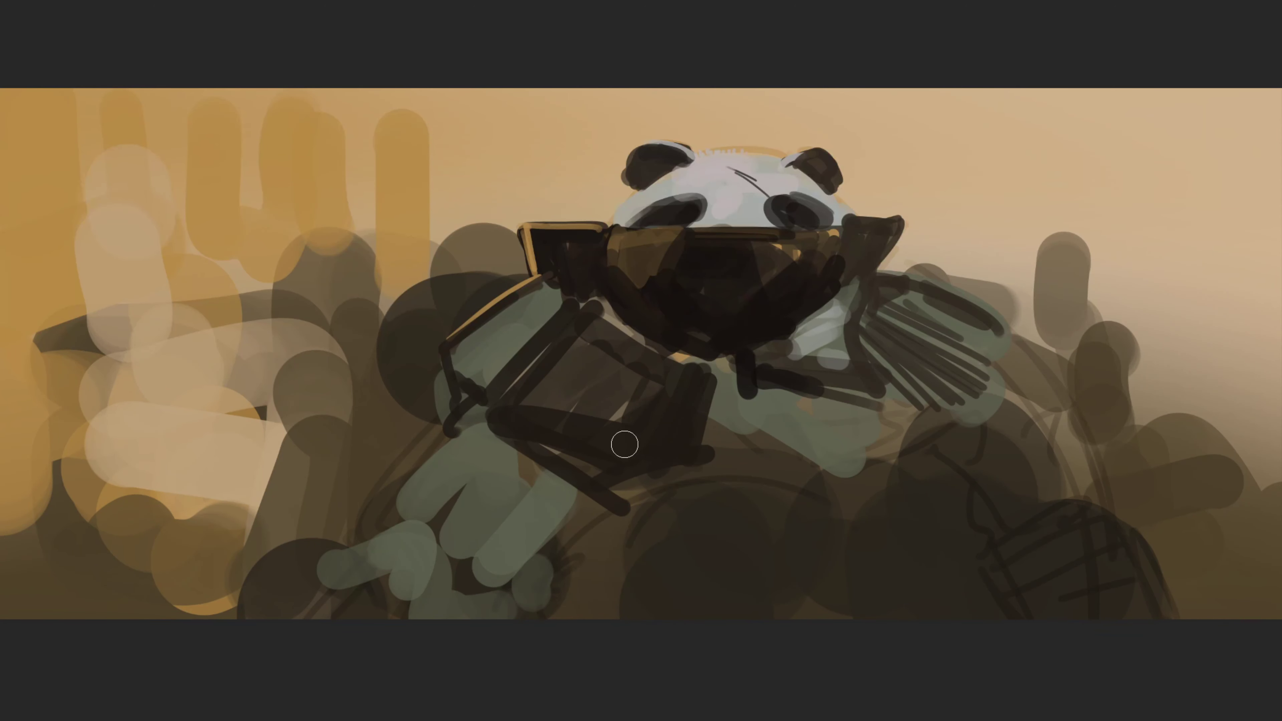
{"action": "left_click_drag", "start_coordinate": [586, 328], "coordinate": [685, 385]}
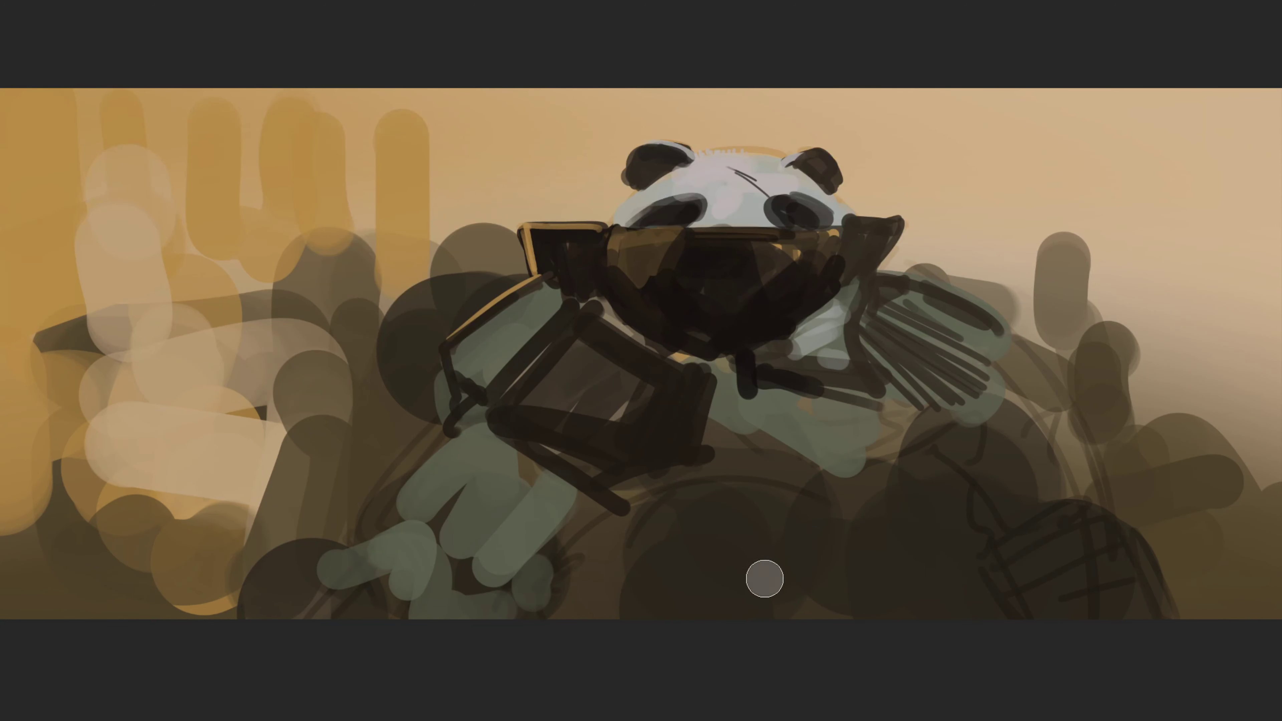
{"action": "mouse_move", "coordinate": [765, 579]}
{"action": "left_mouse_down"}
{"action": "mouse_move", "coordinate": [656, 525]}
{"action": "mouse_move", "coordinate": [803, 601]}
{"action": "left_mouse_up"}
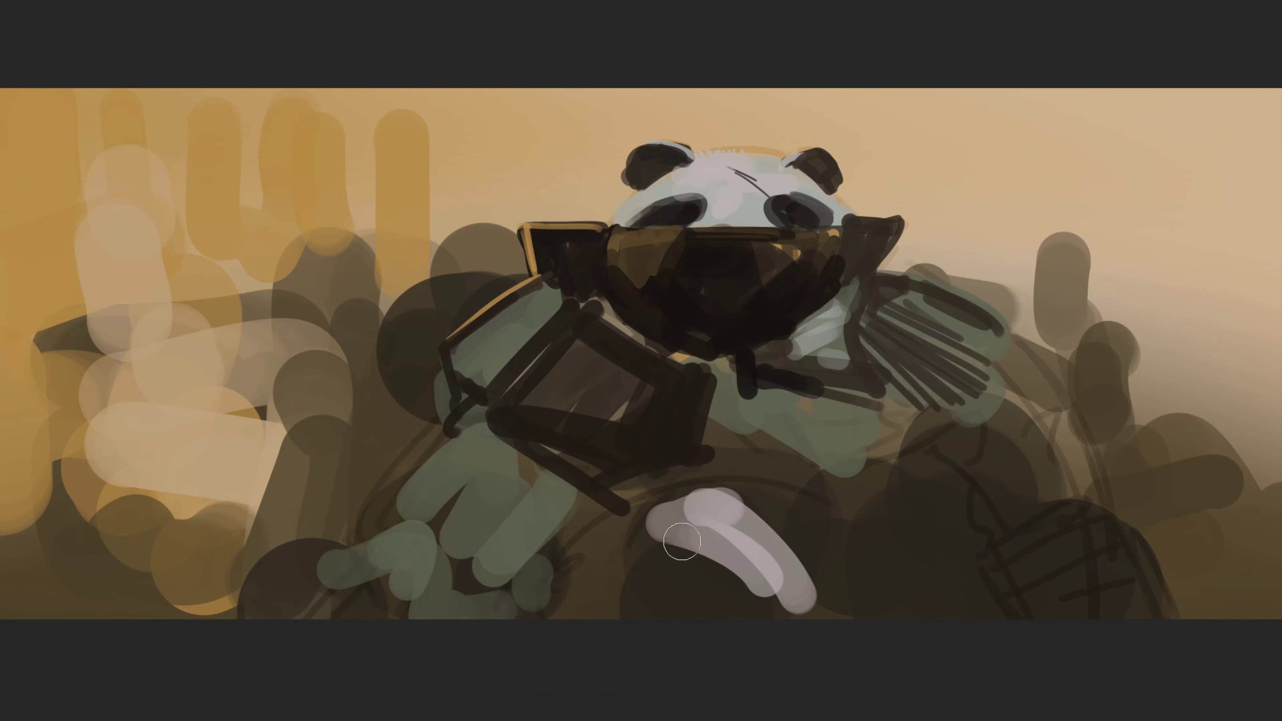
Shape the pale grey hand with light and mid greys, with a dark arm band beside it
{"action": "left_click_drag", "start_coordinate": [681, 542], "coordinate": [810, 606]}
{"action": "left_click_drag", "start_coordinate": [732, 455], "coordinate": [780, 487]}
{"action": "mouse_move", "coordinate": [656, 523]}
{"action": "left_mouse_down"}
{"action": "mouse_move", "coordinate": [750, 571]}
{"action": "mouse_move", "coordinate": [812, 631]}
{"action": "mouse_move", "coordinate": [758, 601]}
{"action": "left_mouse_up"}
{"action": "left_click_drag", "start_coordinate": [656, 571], "coordinate": [737, 624]}
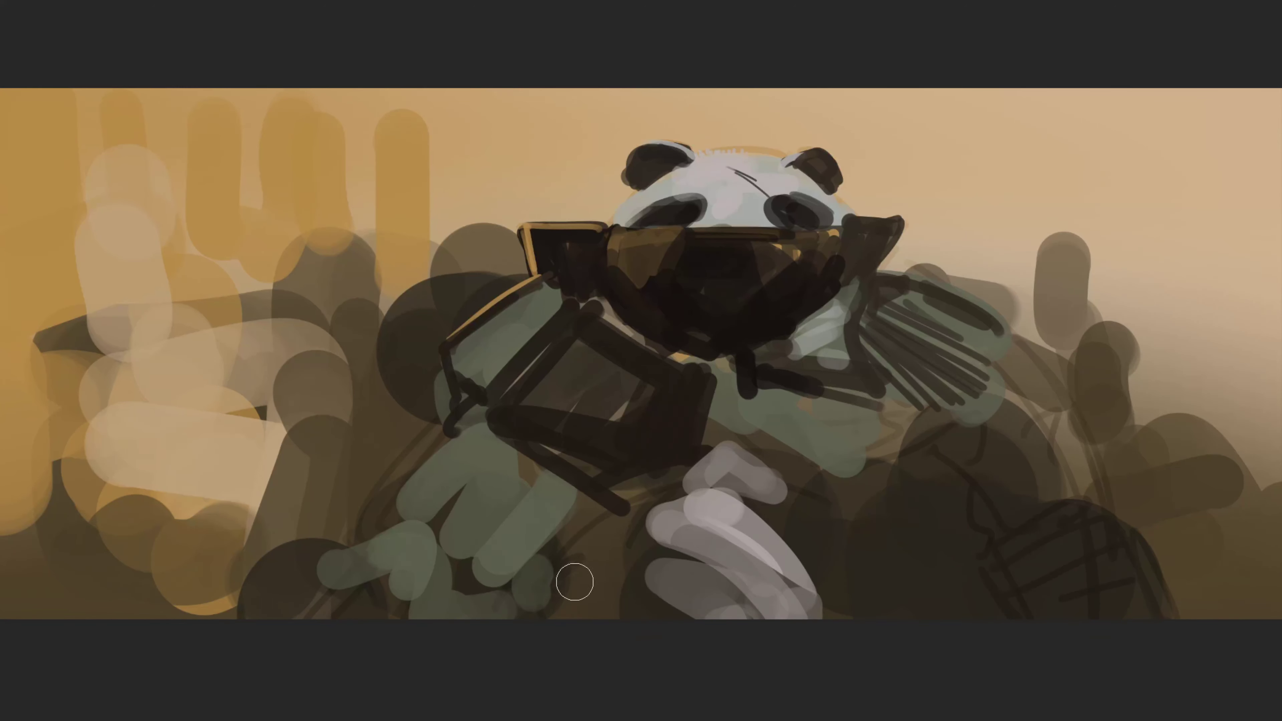
{"action": "left_click_drag", "start_coordinate": [569, 622], "coordinate": [587, 524]}
{"action": "left_click_drag", "start_coordinate": [656, 467], "coordinate": [587, 621]}
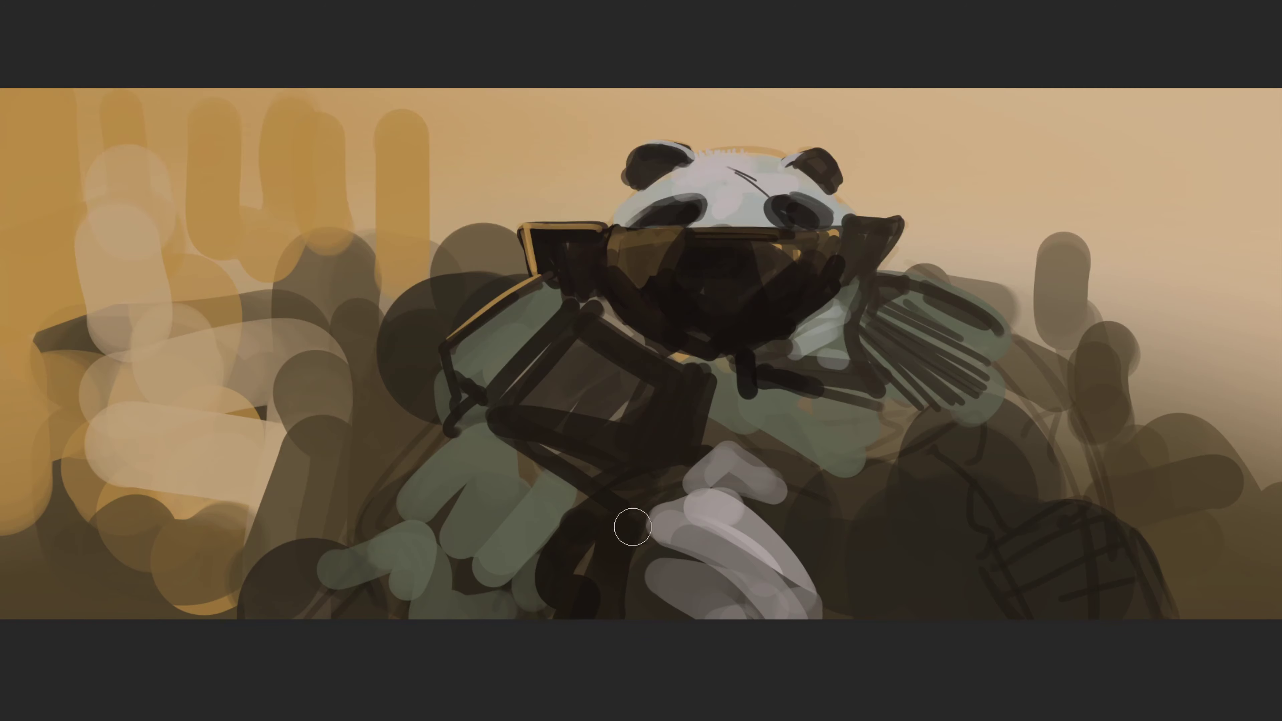
Paint a dark S-curve at lower right and a blocky dark fist over the right shoulder
{"action": "mouse_move", "coordinate": [924, 614]}
{"action": "left_mouse_down"}
{"action": "mouse_move", "coordinate": [828, 505]}
{"action": "mouse_move", "coordinate": [882, 490]}
{"action": "left_mouse_up"}
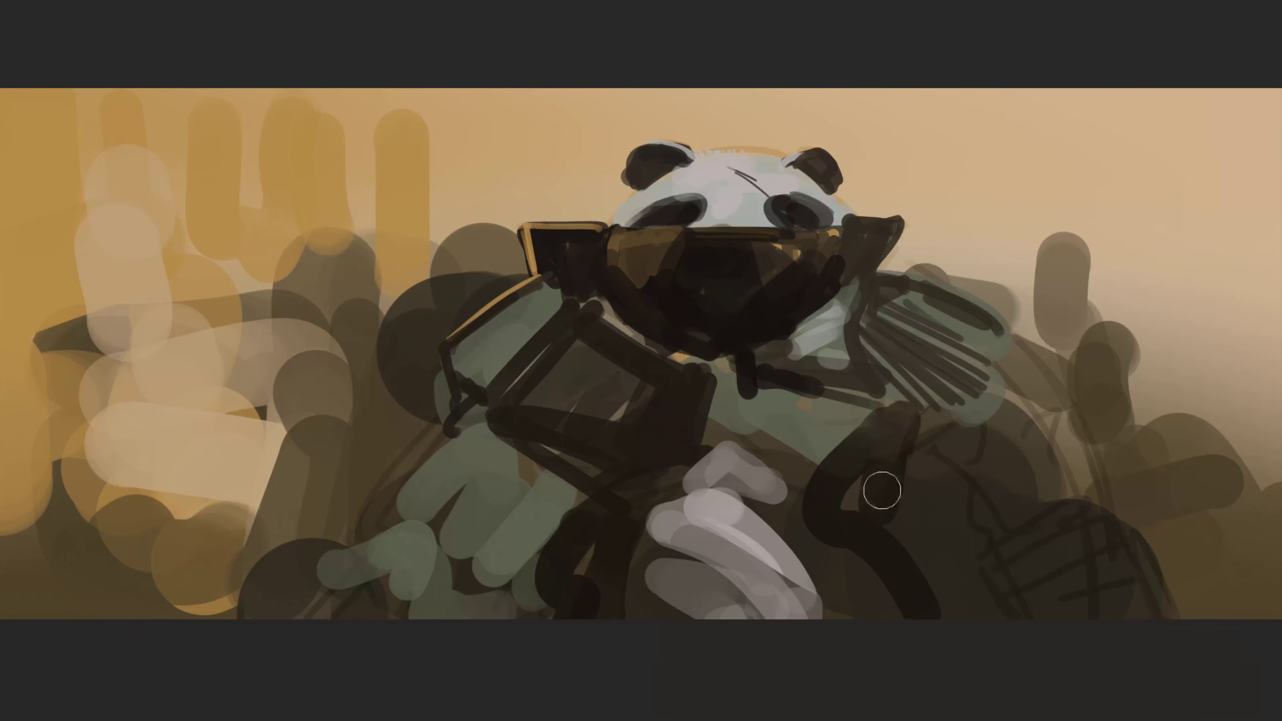
{"action": "mouse_move", "coordinate": [881, 361]}
{"action": "left_mouse_down"}
{"action": "mouse_move", "coordinate": [926, 442]}
{"action": "mouse_move", "coordinate": [1007, 349]}
{"action": "left_mouse_up"}
{"action": "mouse_move", "coordinate": [934, 450]}
{"action": "left_mouse_down"}
{"action": "mouse_move", "coordinate": [1010, 379]}
{"action": "mouse_move", "coordinate": [1015, 404]}
{"action": "left_mouse_up"}
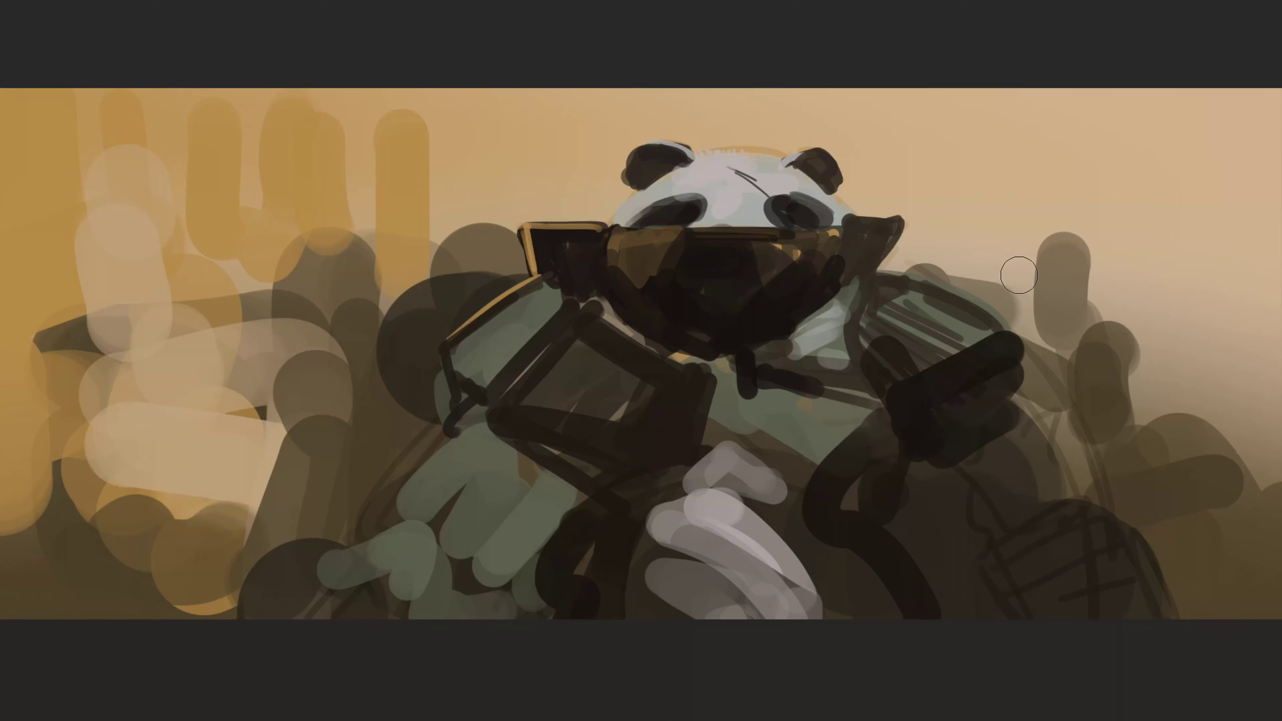
{"action": "mouse_move", "coordinate": [1007, 354]}
{"action": "left_mouse_down"}
{"action": "mouse_move", "coordinate": [1047, 419]}
{"action": "mouse_move", "coordinate": [952, 432]}
{"action": "mouse_move", "coordinate": [1025, 452]}
{"action": "mouse_move", "coordinate": [942, 459]}
{"action": "mouse_move", "coordinate": [1027, 419]}
{"action": "mouse_move", "coordinate": [969, 470]}
{"action": "left_mouse_up"}
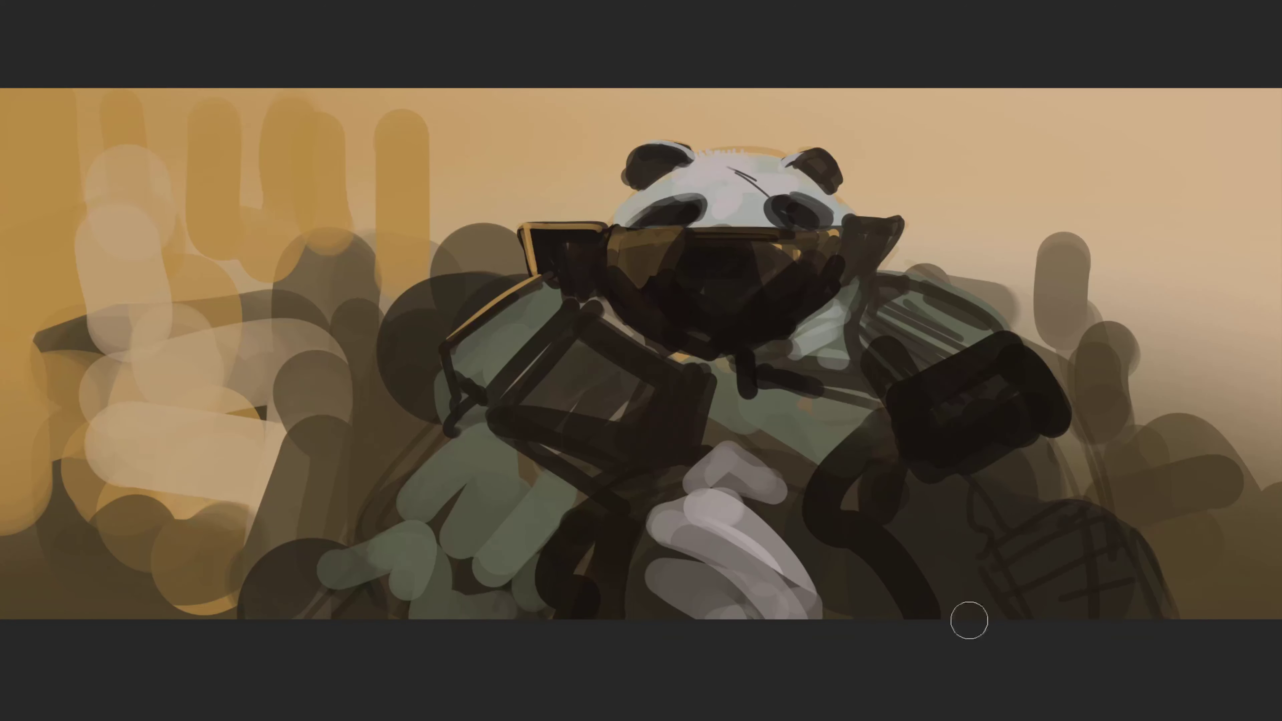
Paint a row of shaded grey-green gauntlet fingers at lower right and shade the wrist
{"action": "left_click", "coordinate": [968, 344], "text": "alt"}
{"action": "left_click_drag", "start_coordinate": [997, 553], "coordinate": [1103, 511]}
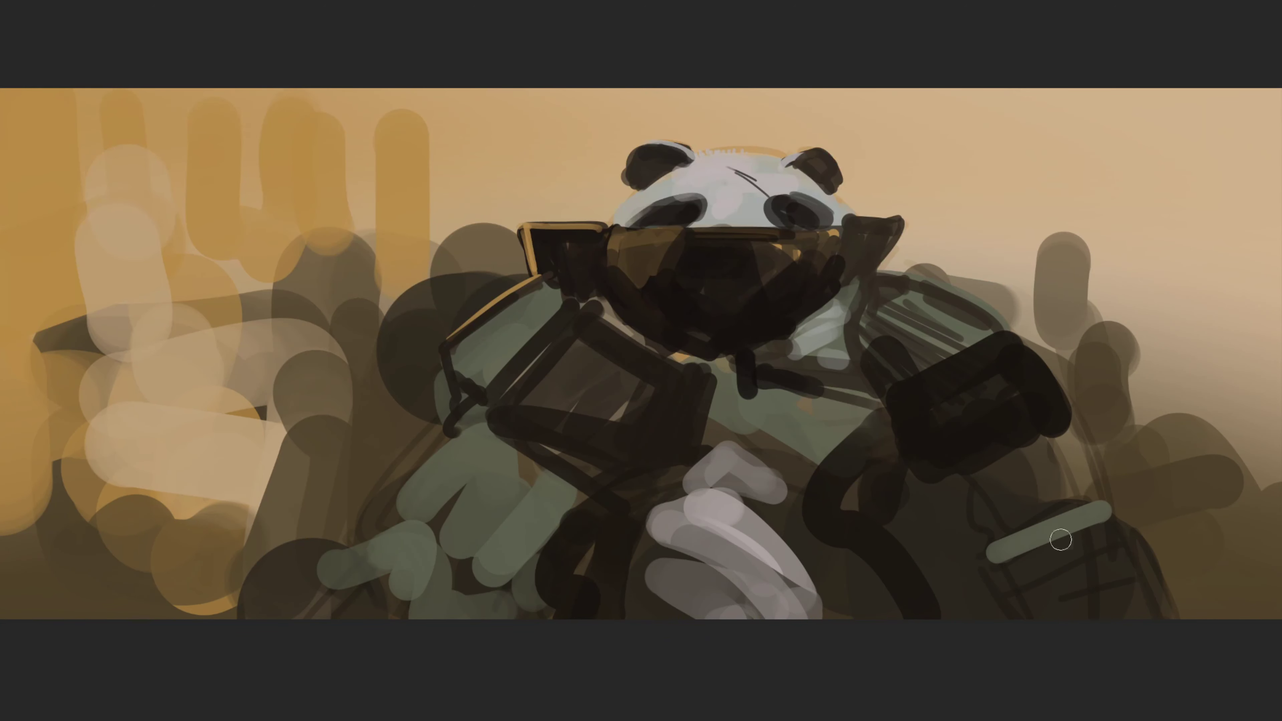
{"action": "left_click_drag", "start_coordinate": [1003, 575], "coordinate": [1114, 533]}
{"action": "mouse_move", "coordinate": [1018, 598]}
{"action": "left_mouse_down"}
{"action": "mouse_move", "coordinate": [1120, 566]}
{"action": "mouse_move", "coordinate": [1131, 595]}
{"action": "left_mouse_up"}
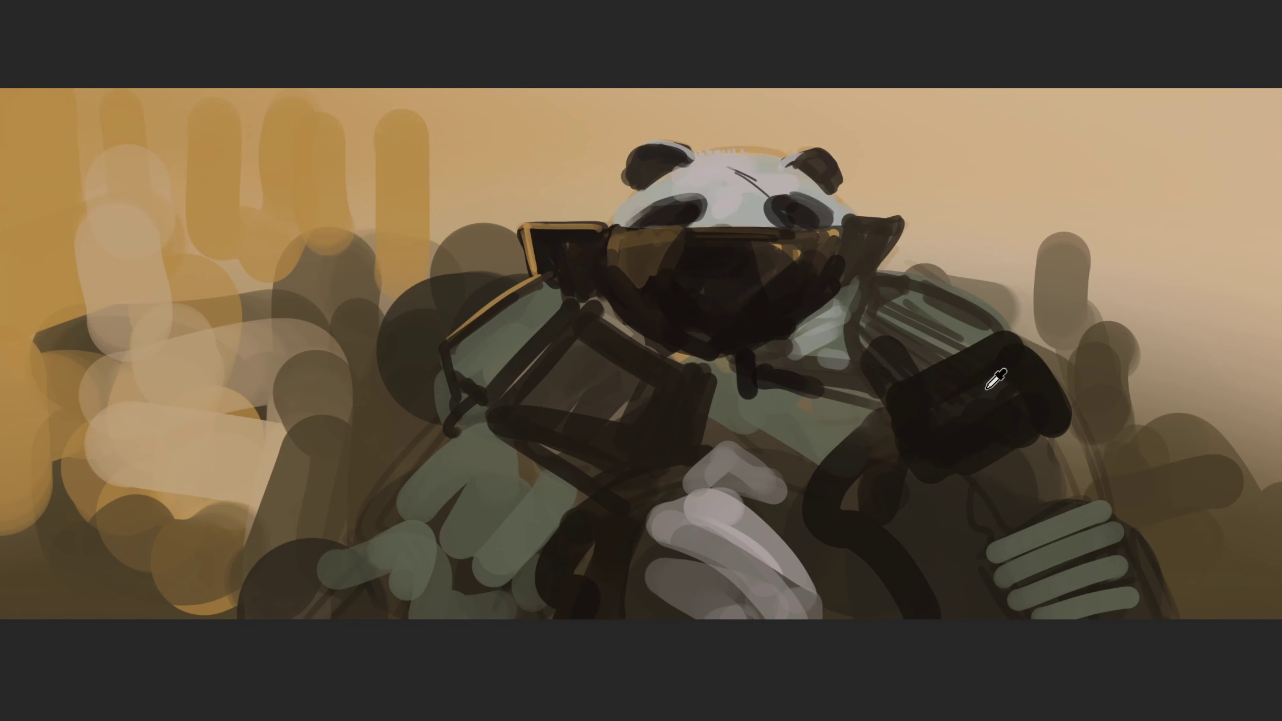
{"action": "left_click_drag", "start_coordinate": [989, 552], "coordinate": [1019, 614]}
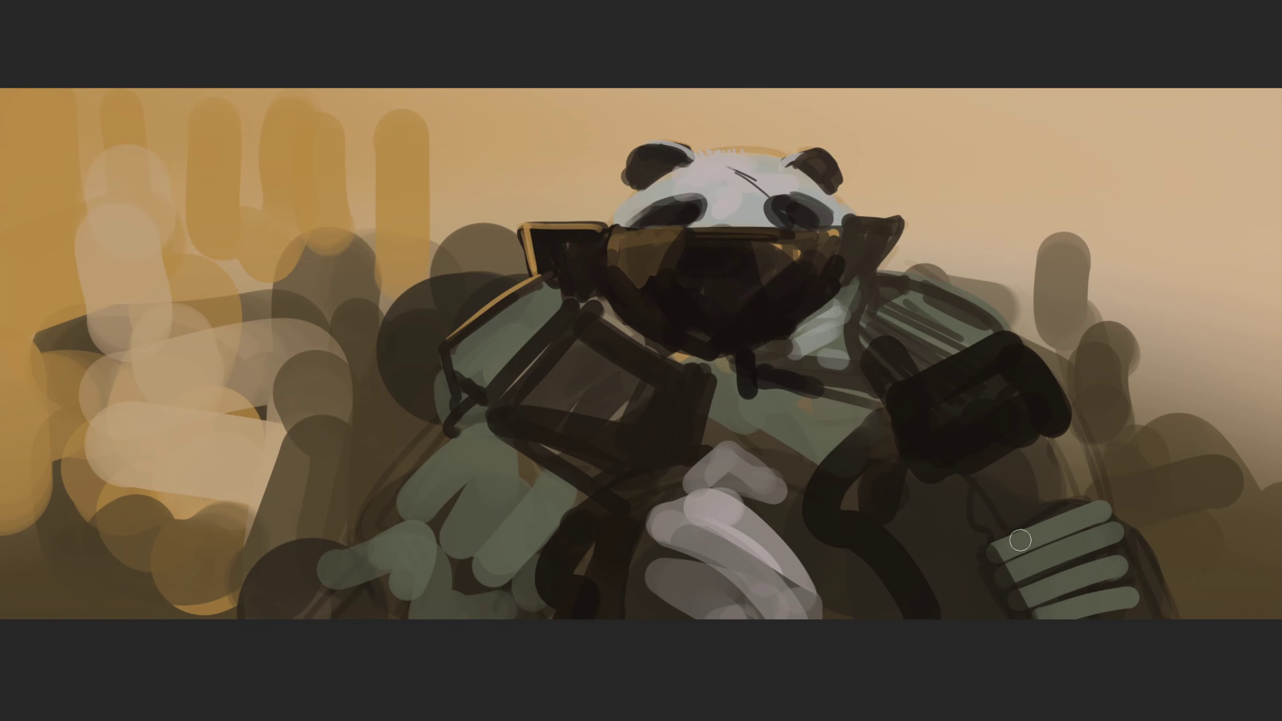
{"action": "left_click_drag", "start_coordinate": [1020, 540], "coordinate": [1045, 629]}
{"action": "left_click_drag", "start_coordinate": [1100, 506], "coordinate": [1137, 626]}
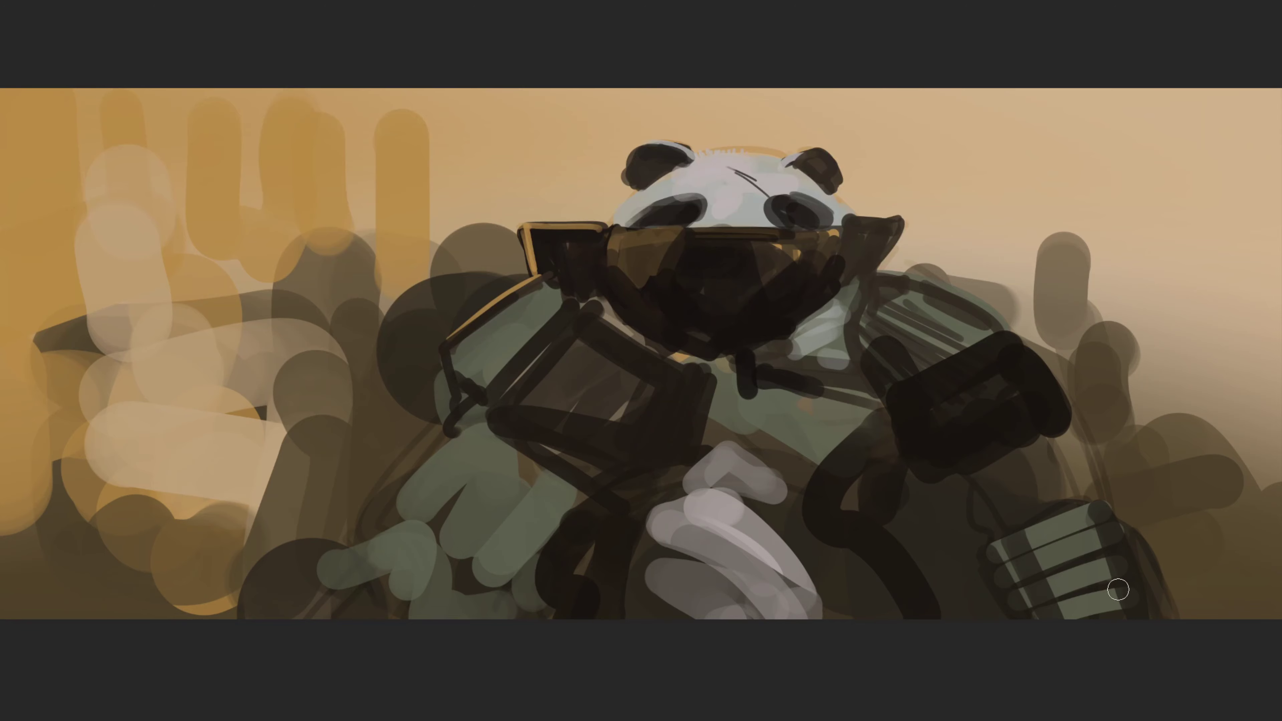
{"action": "left_click_drag", "start_coordinate": [957, 479], "coordinate": [1058, 438]}
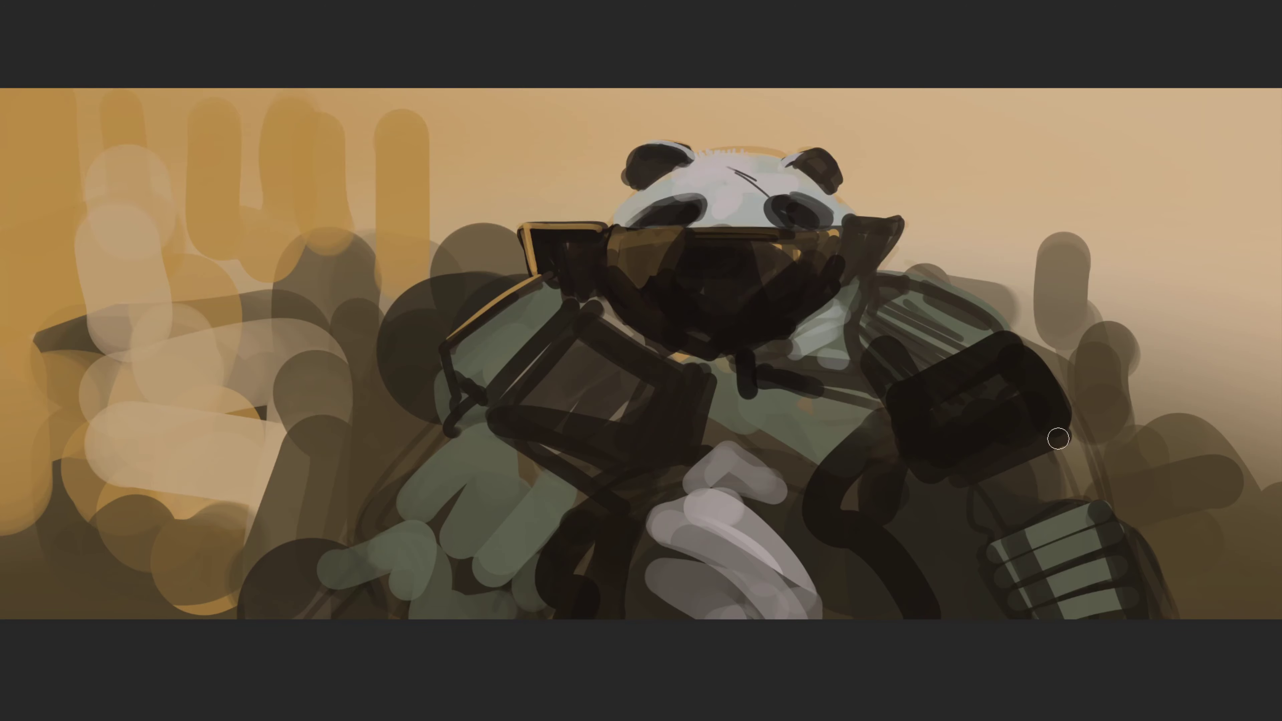
{"action": "mouse_move", "coordinate": [967, 487]}
{"action": "left_mouse_down"}
{"action": "mouse_move", "coordinate": [1068, 445]}
{"action": "mouse_move", "coordinate": [1092, 480]}
{"action": "left_mouse_up"}
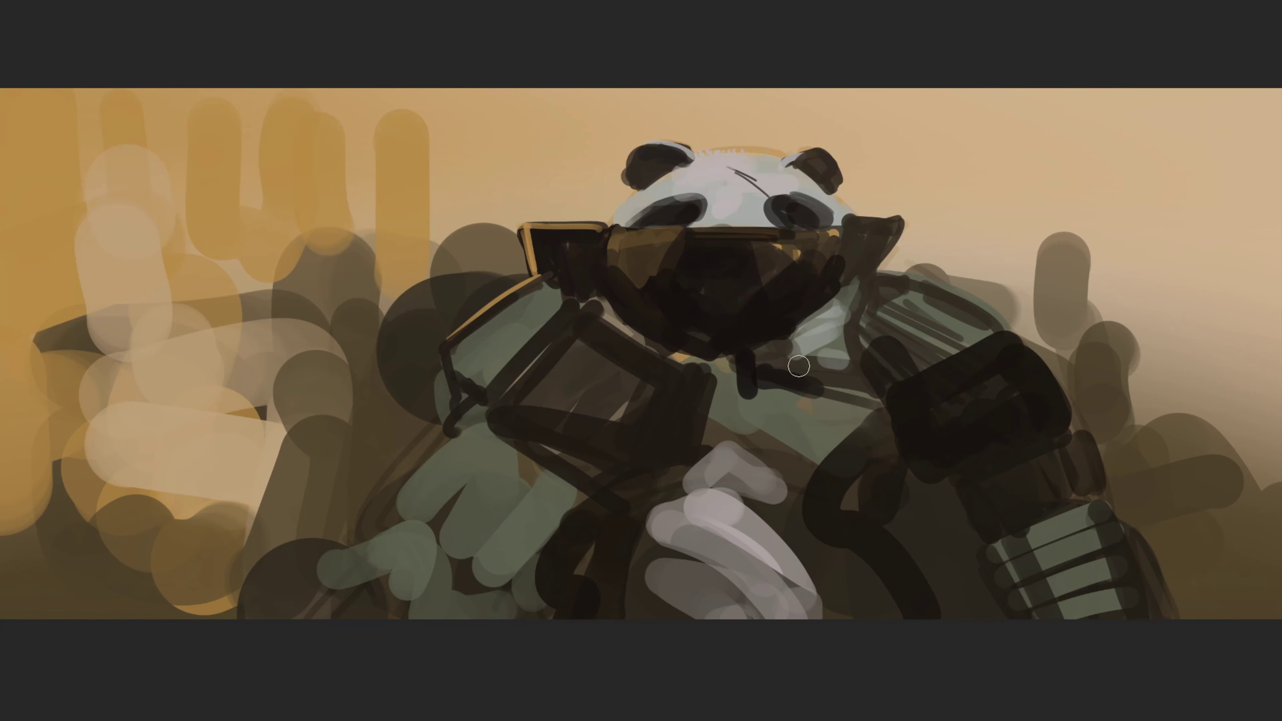
Darken under the mouth and chin, add pale jaw highlights, and paint dark diagonals on the right shoulder
{"action": "mouse_move", "coordinate": [780, 354]}
{"action": "left_mouse_down"}
{"action": "mouse_move", "coordinate": [740, 353]}
{"action": "mouse_move", "coordinate": [825, 394]}
{"action": "left_mouse_up"}
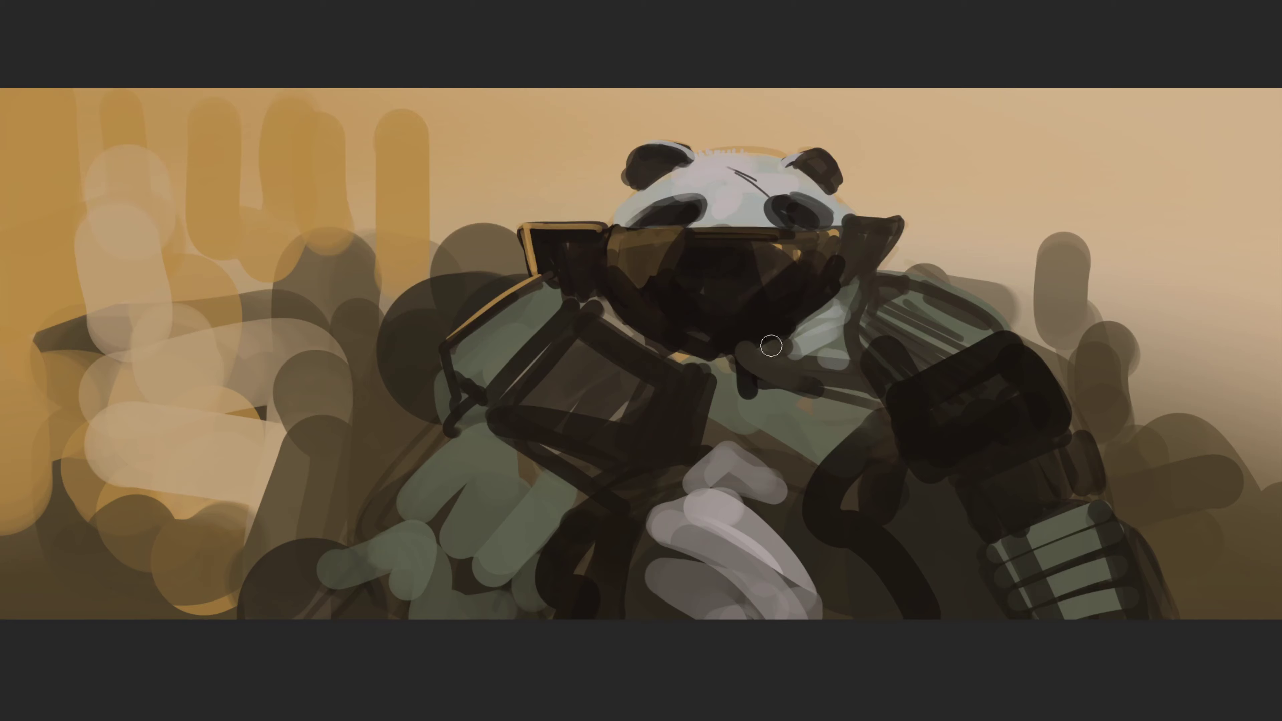
{"action": "left_click_drag", "start_coordinate": [736, 351], "coordinate": [878, 392]}
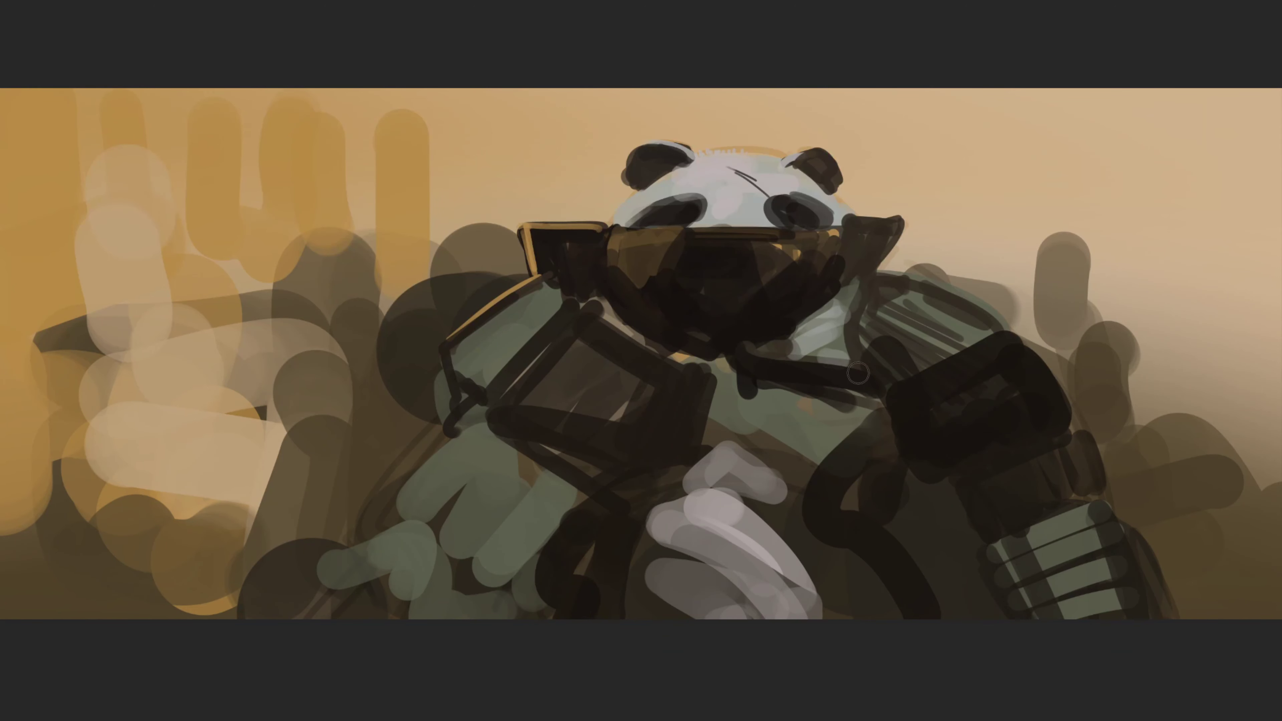
{"action": "left_click", "coordinate": [783, 347], "text": "alt"}
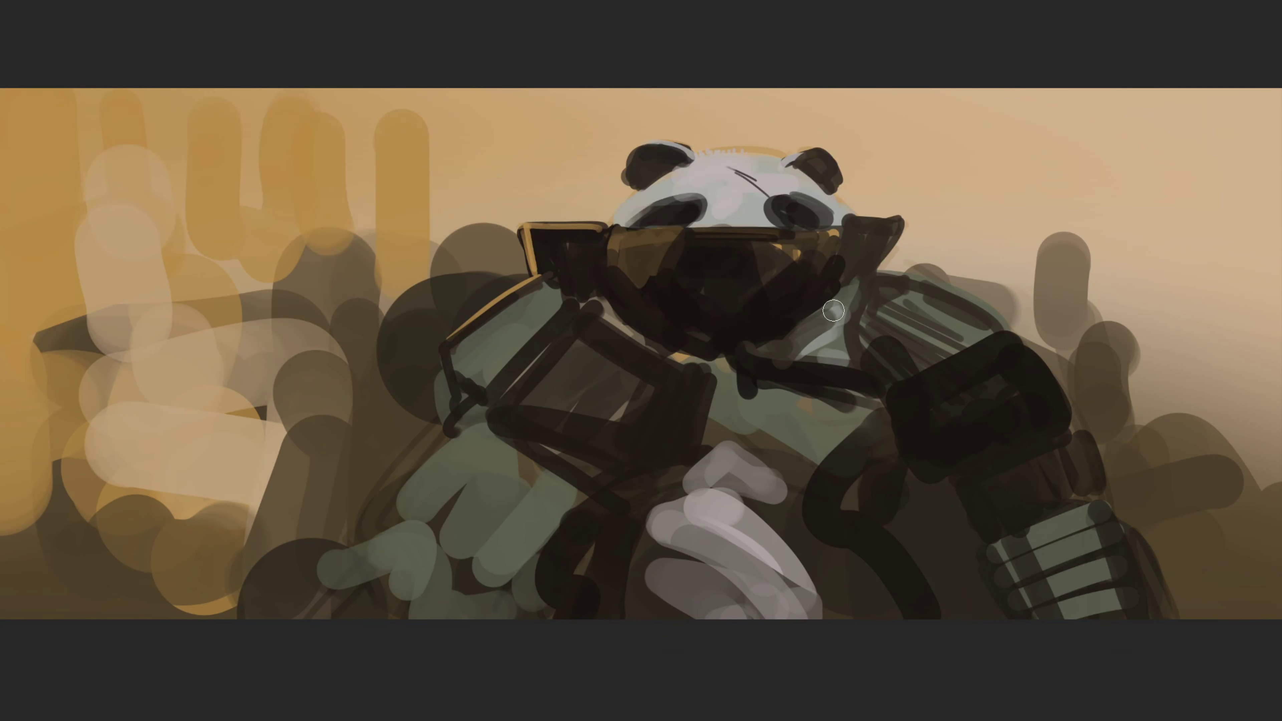
{"action": "left_click", "coordinate": [787, 315], "text": "alt"}
{"action": "left_click_drag", "start_coordinate": [772, 348], "coordinate": [850, 289]}
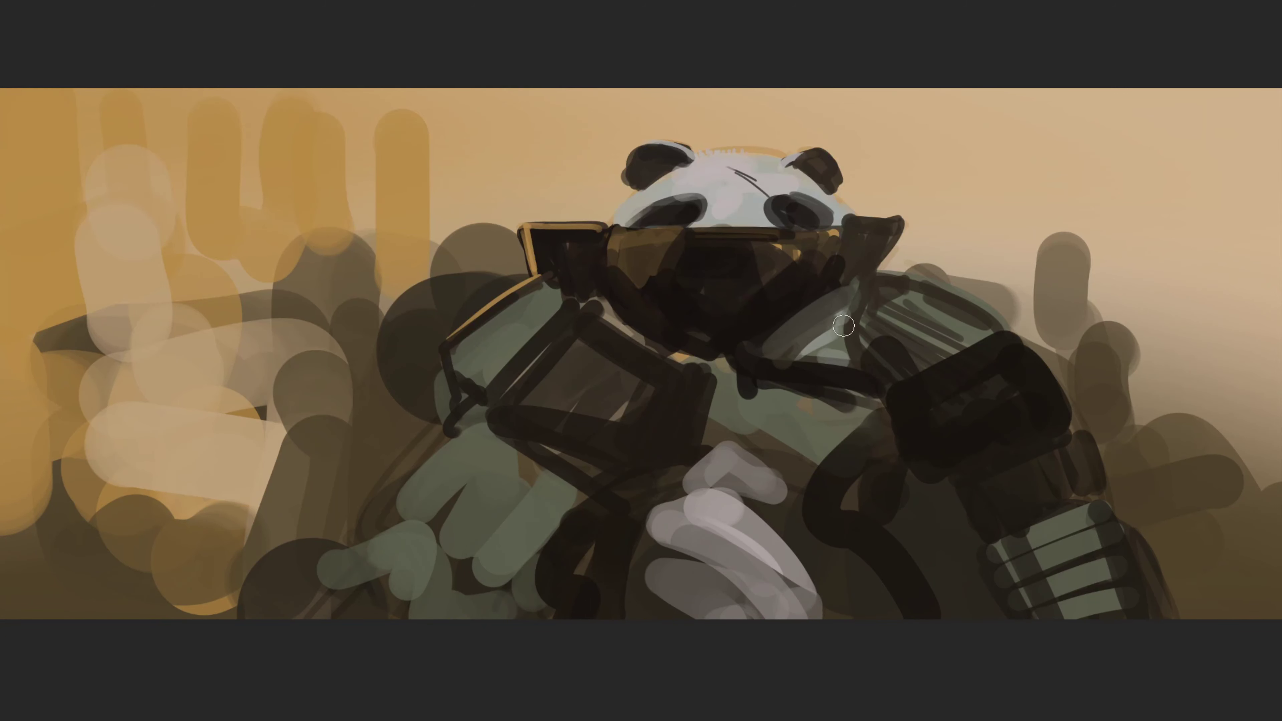
{"action": "mouse_move", "coordinate": [853, 360]}
{"action": "left_mouse_down"}
{"action": "mouse_move", "coordinate": [838, 306]}
{"action": "mouse_move", "coordinate": [810, 354]}
{"action": "left_mouse_up"}
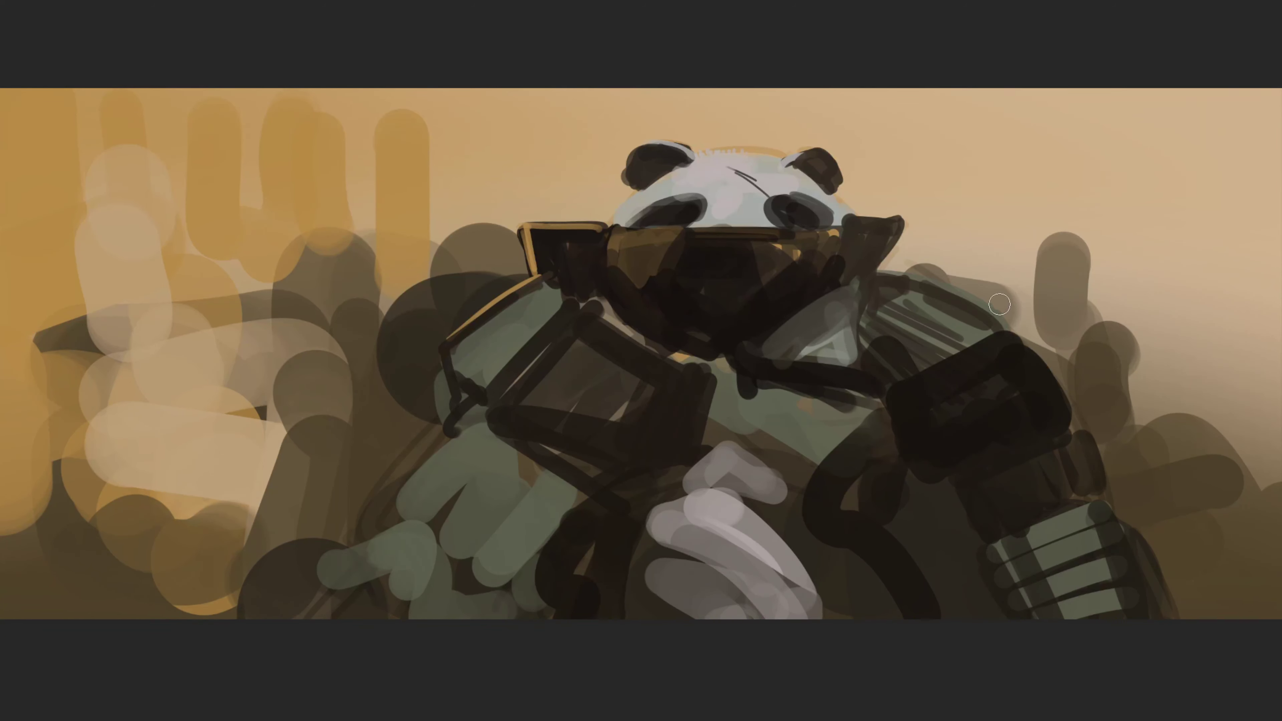
{"action": "left_click", "coordinate": [911, 355], "text": "alt"}
{"action": "mouse_move", "coordinate": [853, 326]}
{"action": "left_mouse_down"}
{"action": "mouse_move", "coordinate": [898, 376]}
{"action": "mouse_move", "coordinate": [939, 373]}
{"action": "left_mouse_up"}
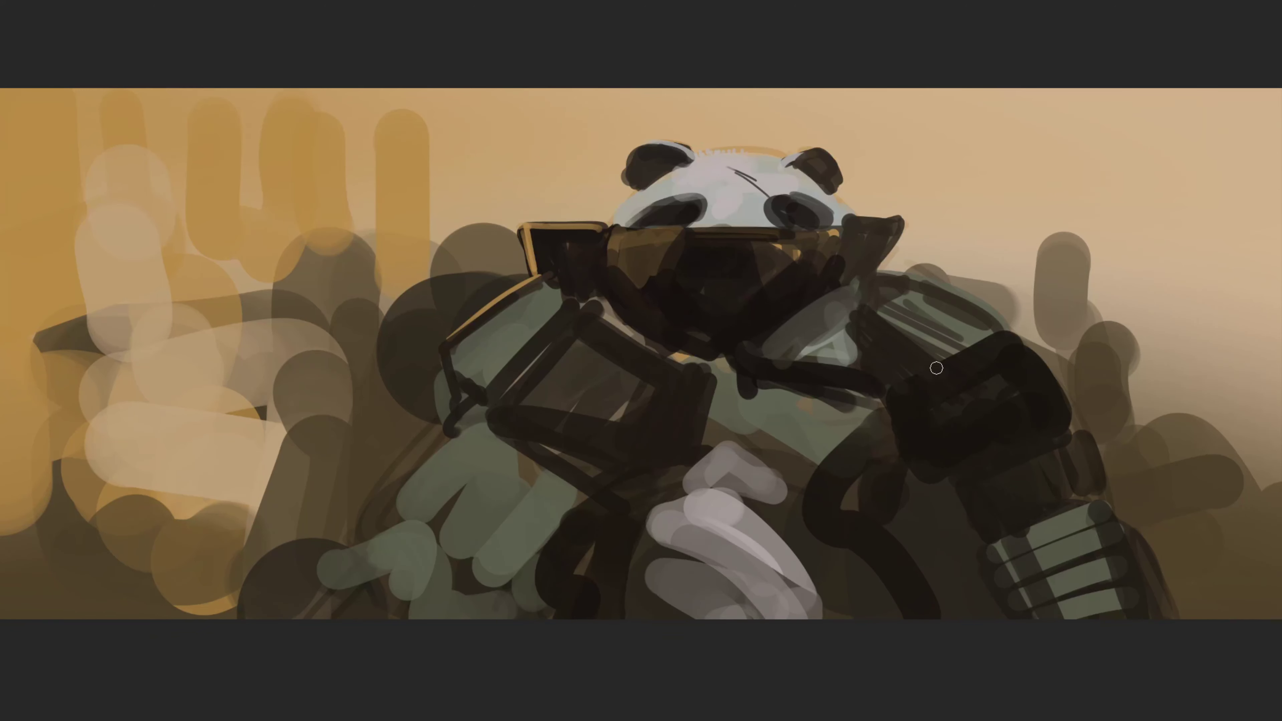
Darken the right shoulder plate with a brown triangular patch and a pale grey-green highlight
{"action": "mouse_move", "coordinate": [873, 307]}
{"action": "left_mouse_down"}
{"action": "mouse_move", "coordinate": [944, 359]}
{"action": "mouse_move", "coordinate": [971, 347]}
{"action": "left_mouse_up"}
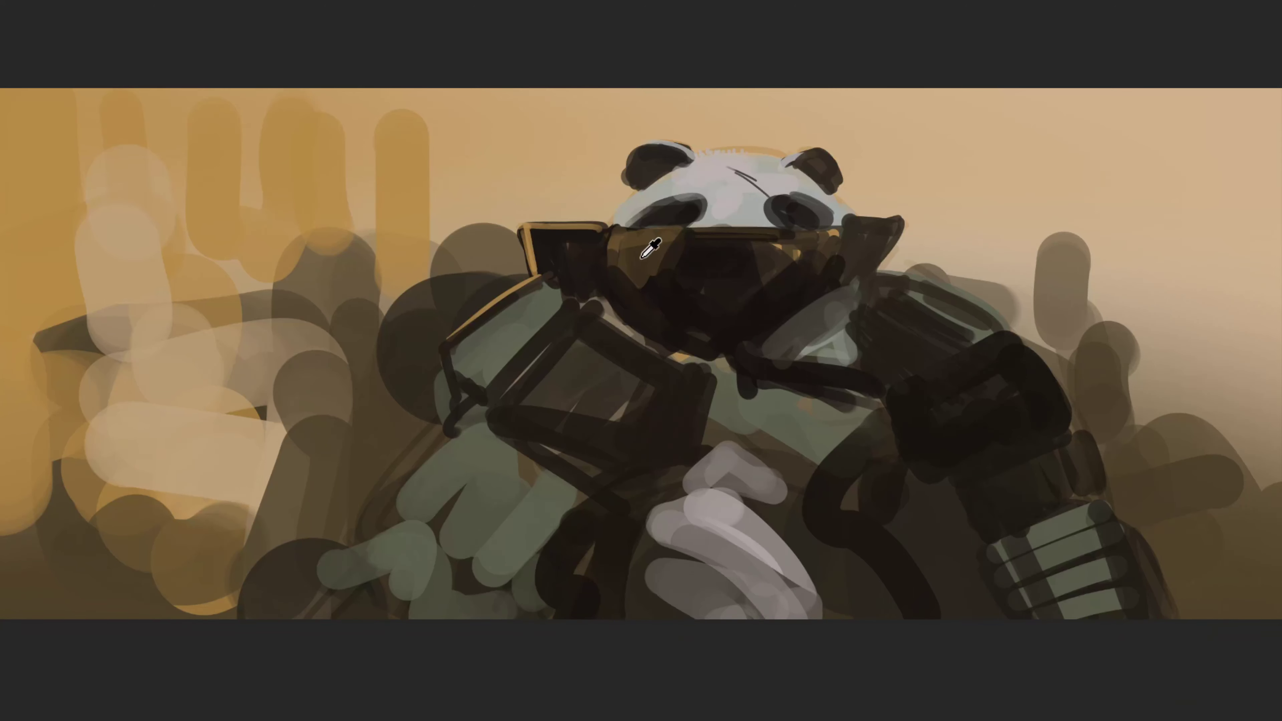
{"action": "mouse_move", "coordinate": [892, 386]}
{"action": "left_mouse_down"}
{"action": "mouse_move", "coordinate": [870, 305]}
{"action": "mouse_move", "coordinate": [936, 355]}
{"action": "mouse_move", "coordinate": [913, 329]}
{"action": "mouse_move", "coordinate": [946, 343]}
{"action": "left_mouse_up"}
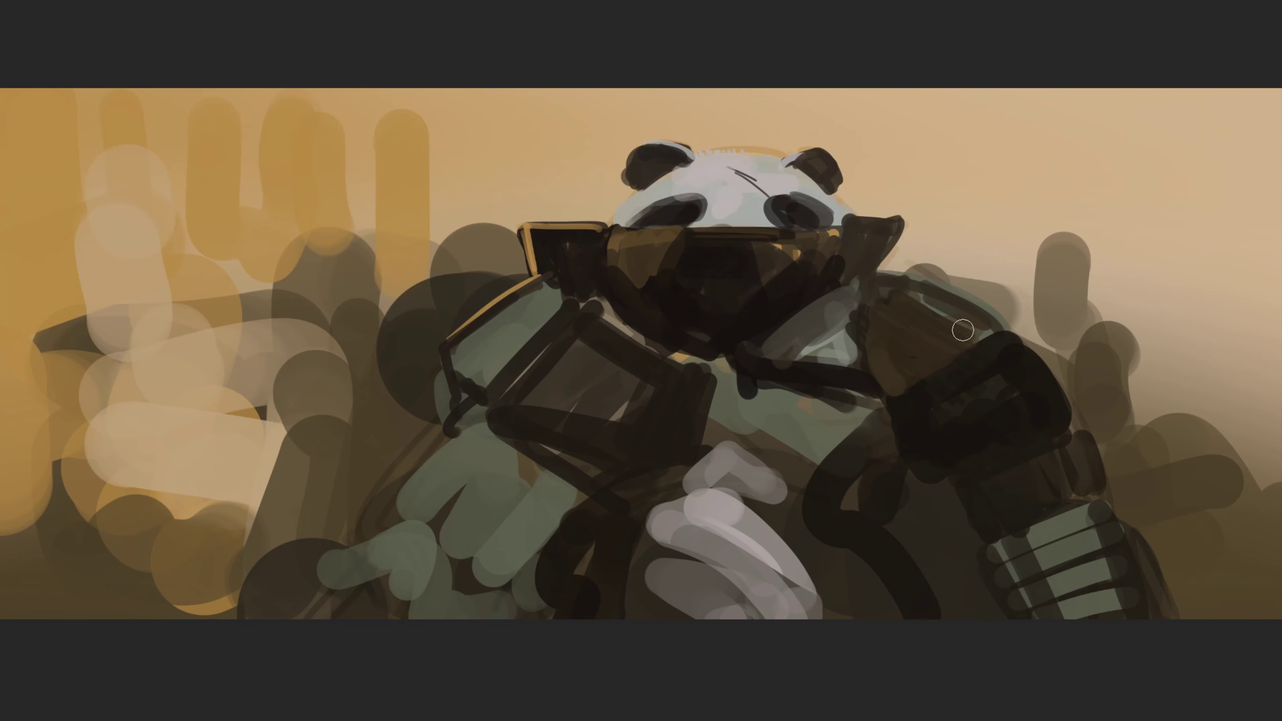
{"action": "mouse_move", "coordinate": [976, 327]}
{"action": "left_mouse_down"}
{"action": "mouse_move", "coordinate": [903, 304]}
{"action": "mouse_move", "coordinate": [931, 289]}
{"action": "mouse_move", "coordinate": [920, 314]}
{"action": "mouse_move", "coordinate": [964, 327]}
{"action": "mouse_move", "coordinate": [908, 303]}
{"action": "mouse_move", "coordinate": [957, 328]}
{"action": "left_mouse_up"}
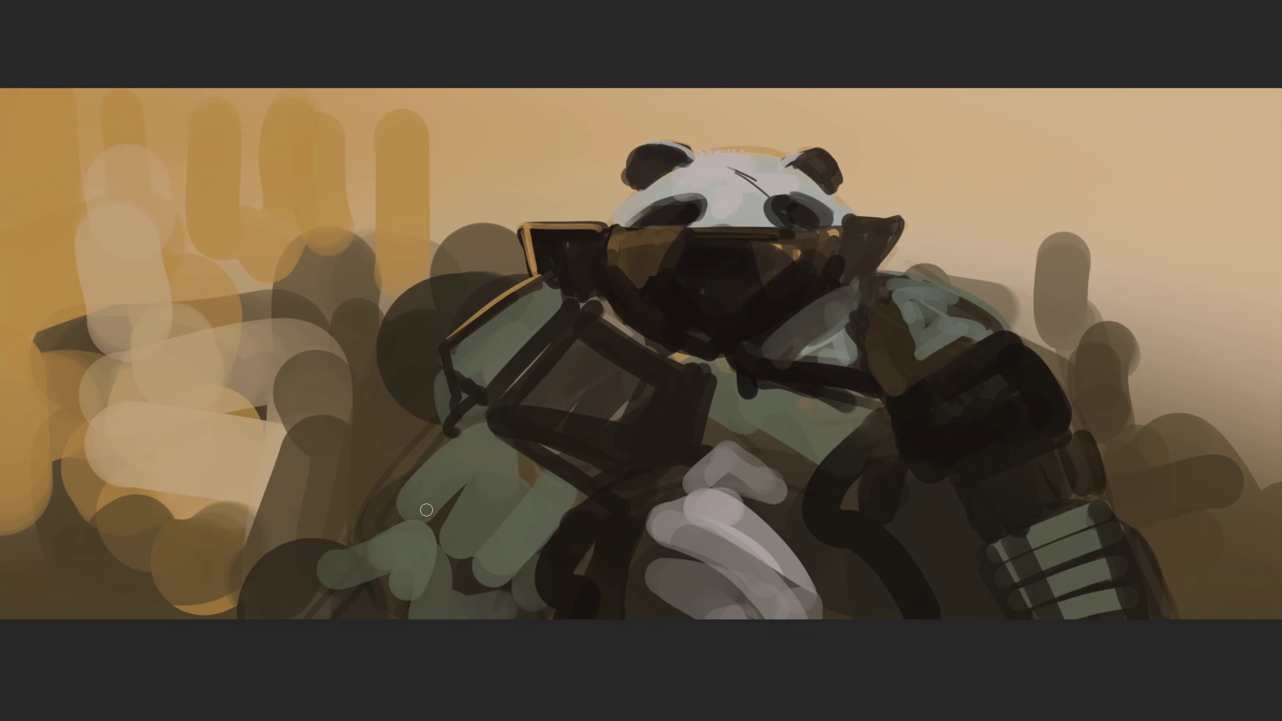
Cover the sunglasses' gold rim, top edge and lens with dark brown
{"action": "left_click", "coordinate": [565, 255], "text": "alt"}
{"action": "mouse_move", "coordinate": [540, 283]}
{"action": "left_mouse_down"}
{"action": "mouse_move", "coordinate": [525, 229]}
{"action": "mouse_move", "coordinate": [598, 231]}
{"action": "left_mouse_up"}
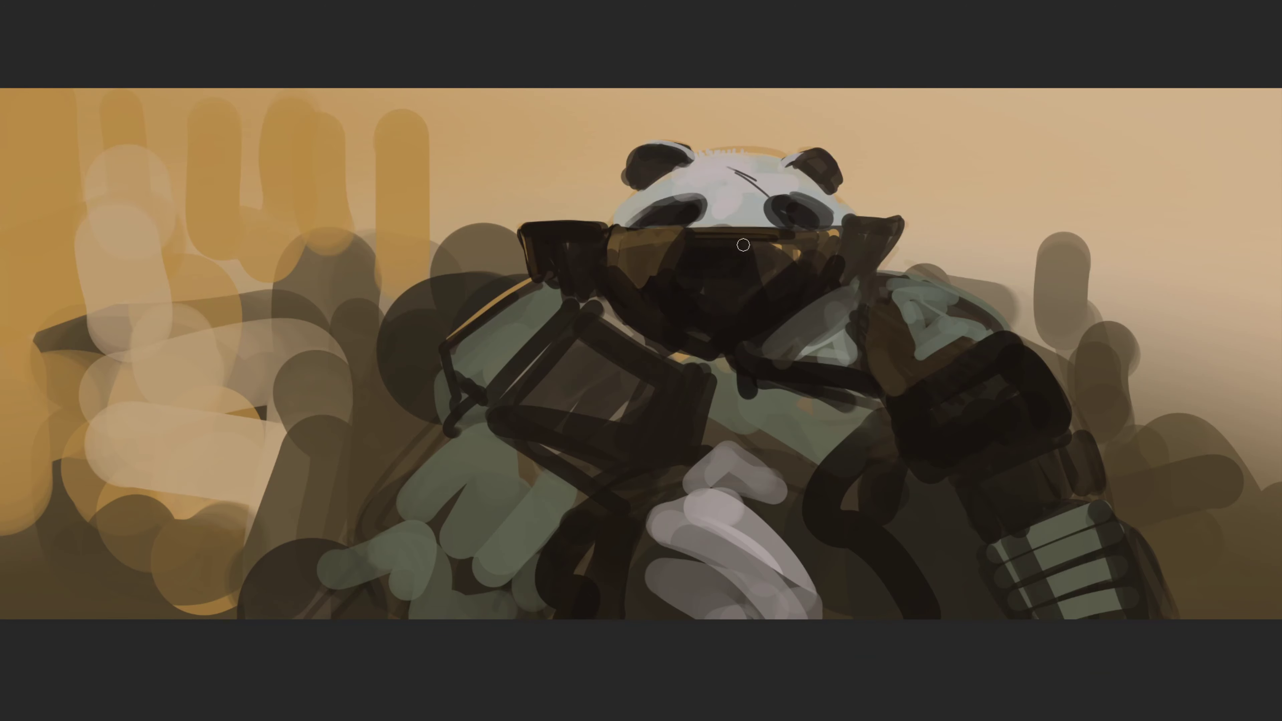
{"action": "left_click_drag", "start_coordinate": [710, 231], "coordinate": [752, 234]}
{"action": "left_click", "coordinate": [664, 299], "text": "alt"}
{"action": "mouse_move", "coordinate": [649, 241]}
{"action": "left_mouse_down"}
{"action": "mouse_move", "coordinate": [618, 292]}
{"action": "mouse_move", "coordinate": [684, 237]}
{"action": "left_mouse_up"}
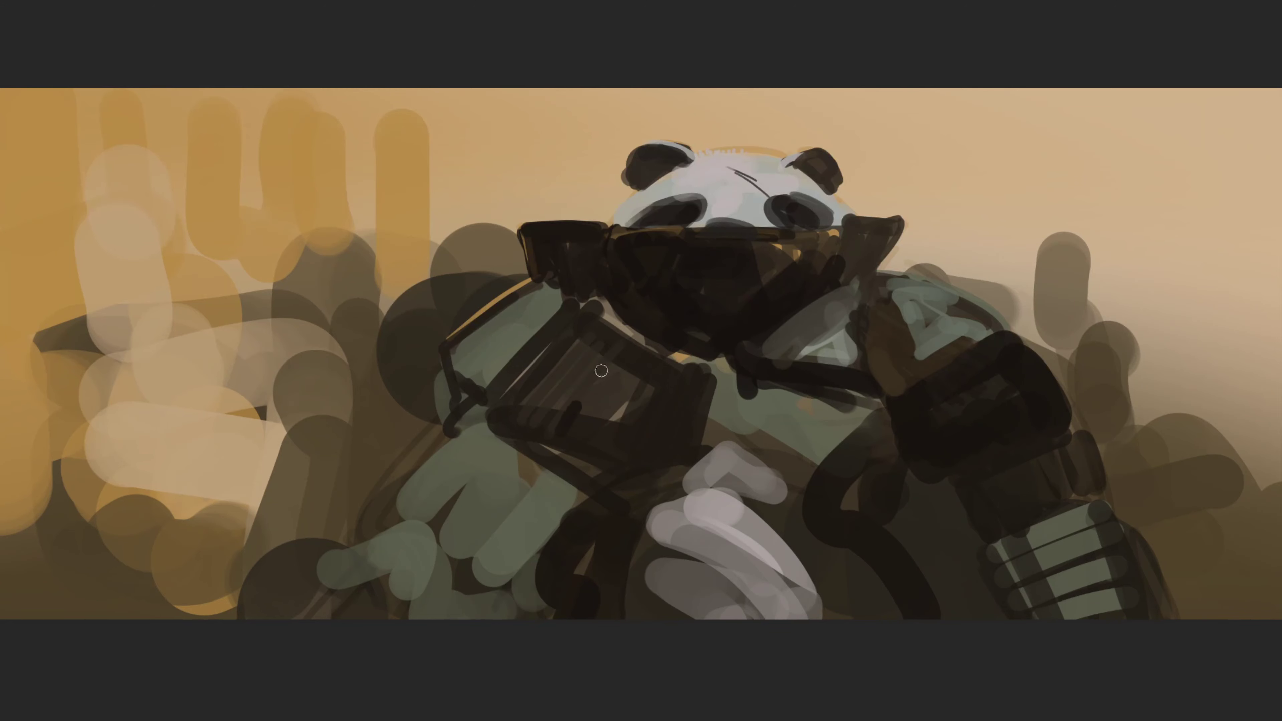
Hatch dark diagonals across the left arm and shoulder armour panels
{"action": "left_click_drag", "start_coordinate": [562, 431], "coordinate": [622, 337]}
{"action": "mouse_move", "coordinate": [542, 425]}
{"action": "left_mouse_down"}
{"action": "mouse_move", "coordinate": [589, 331]}
{"action": "mouse_move", "coordinate": [573, 321]}
{"action": "left_mouse_up"}
{"action": "left_click_drag", "start_coordinate": [501, 394], "coordinate": [551, 336]}
{"action": "mouse_move", "coordinate": [581, 429]}
{"action": "left_mouse_down"}
{"action": "mouse_move", "coordinate": [624, 362]}
{"action": "mouse_move", "coordinate": [647, 378]}
{"action": "left_mouse_up"}
{"action": "left_click_drag", "start_coordinate": [639, 414], "coordinate": [654, 386]}
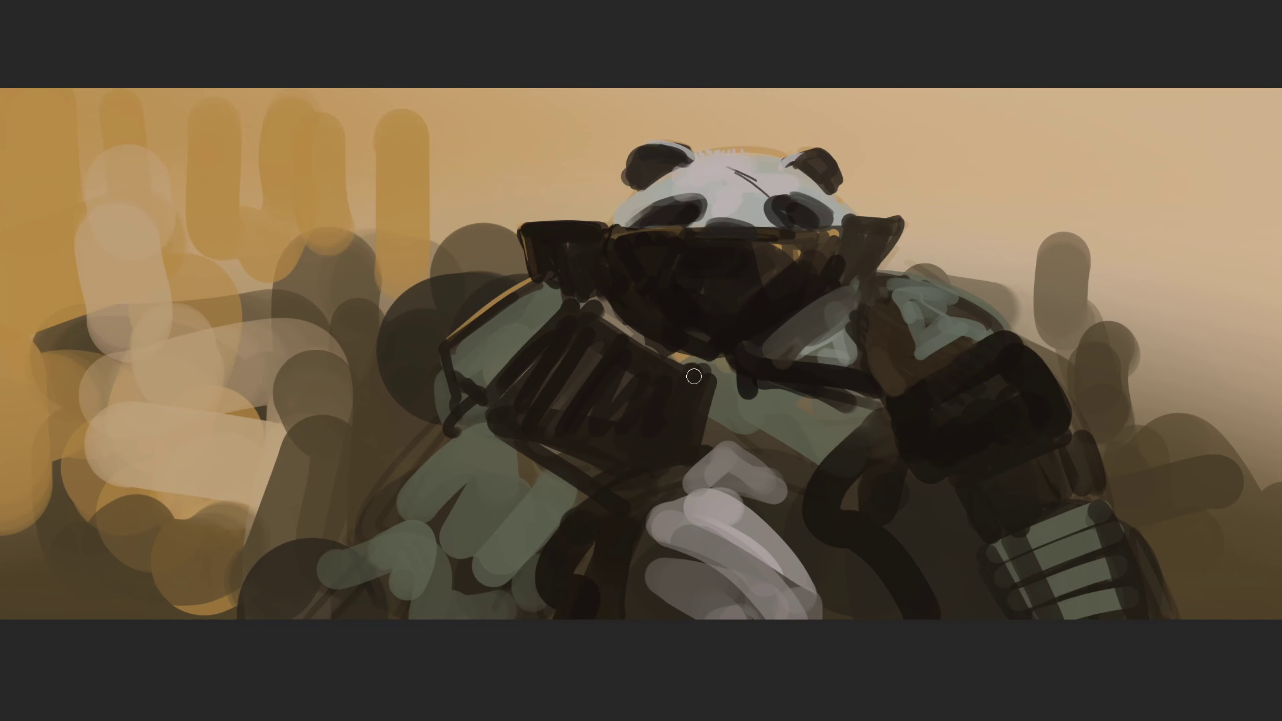
{"action": "mouse_move", "coordinate": [477, 390]}
{"action": "left_mouse_down"}
{"action": "mouse_move", "coordinate": [514, 367]}
{"action": "mouse_move", "coordinate": [495, 333]}
{"action": "mouse_move", "coordinate": [563, 273]}
{"action": "mouse_move", "coordinate": [555, 295]}
{"action": "left_mouse_up"}
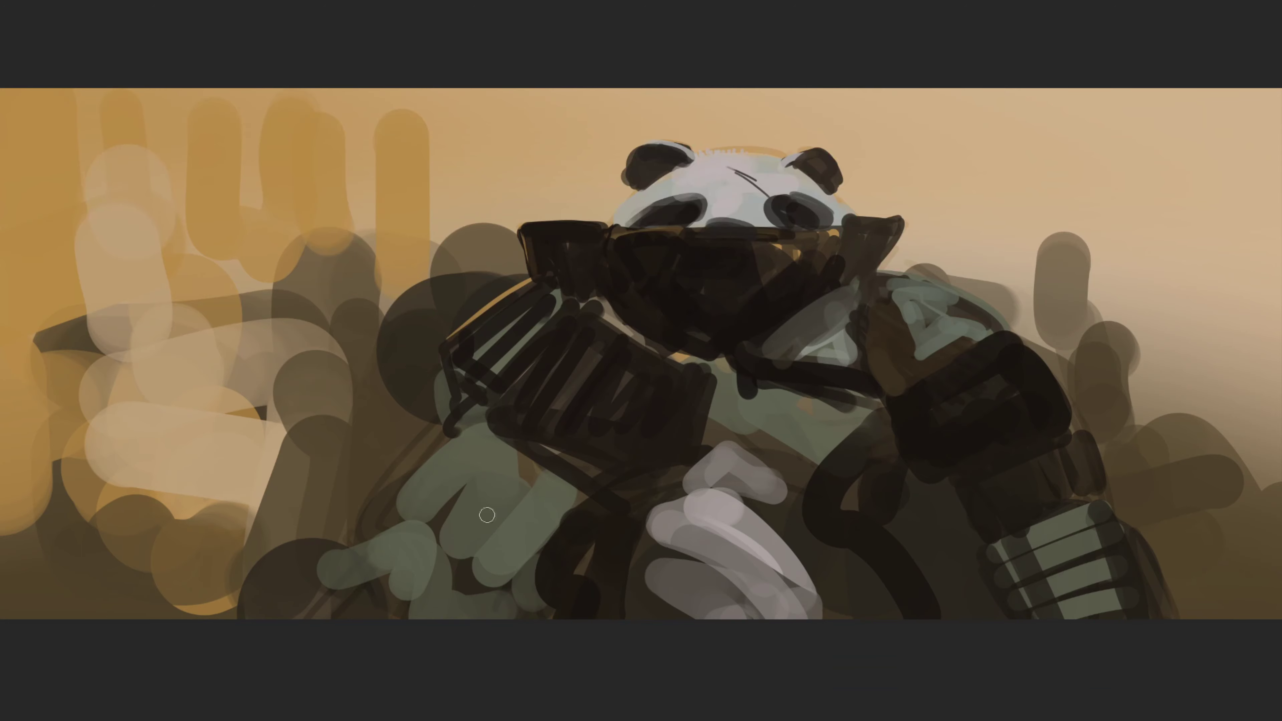
Outline the lower-left arm in dark and fill its green panel dark
{"action": "left_click_drag", "start_coordinate": [413, 563], "coordinate": [457, 410]}
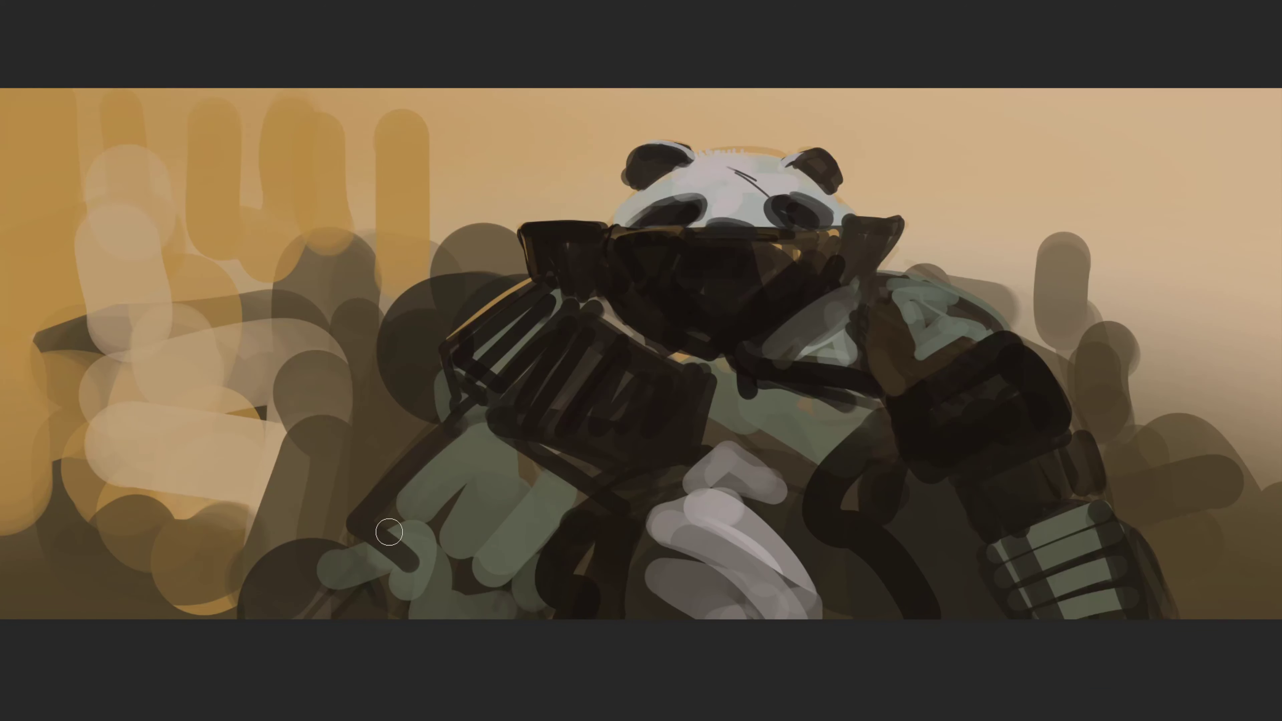
{"action": "mouse_move", "coordinate": [419, 553]}
{"action": "left_mouse_down"}
{"action": "mouse_move", "coordinate": [447, 462]}
{"action": "mouse_move", "coordinate": [401, 550]}
{"action": "mouse_move", "coordinate": [504, 492]}
{"action": "mouse_move", "coordinate": [484, 565]}
{"action": "left_mouse_up"}
{"action": "mouse_move", "coordinate": [362, 551]}
{"action": "left_mouse_down"}
{"action": "mouse_move", "coordinate": [371, 586]}
{"action": "mouse_move", "coordinate": [338, 587]}
{"action": "mouse_move", "coordinate": [415, 624]}
{"action": "mouse_move", "coordinate": [461, 587]}
{"action": "mouse_move", "coordinate": [587, 590]}
{"action": "mouse_move", "coordinate": [523, 524]}
{"action": "mouse_move", "coordinate": [665, 458]}
{"action": "mouse_move", "coordinate": [633, 667]}
{"action": "left_mouse_up"}
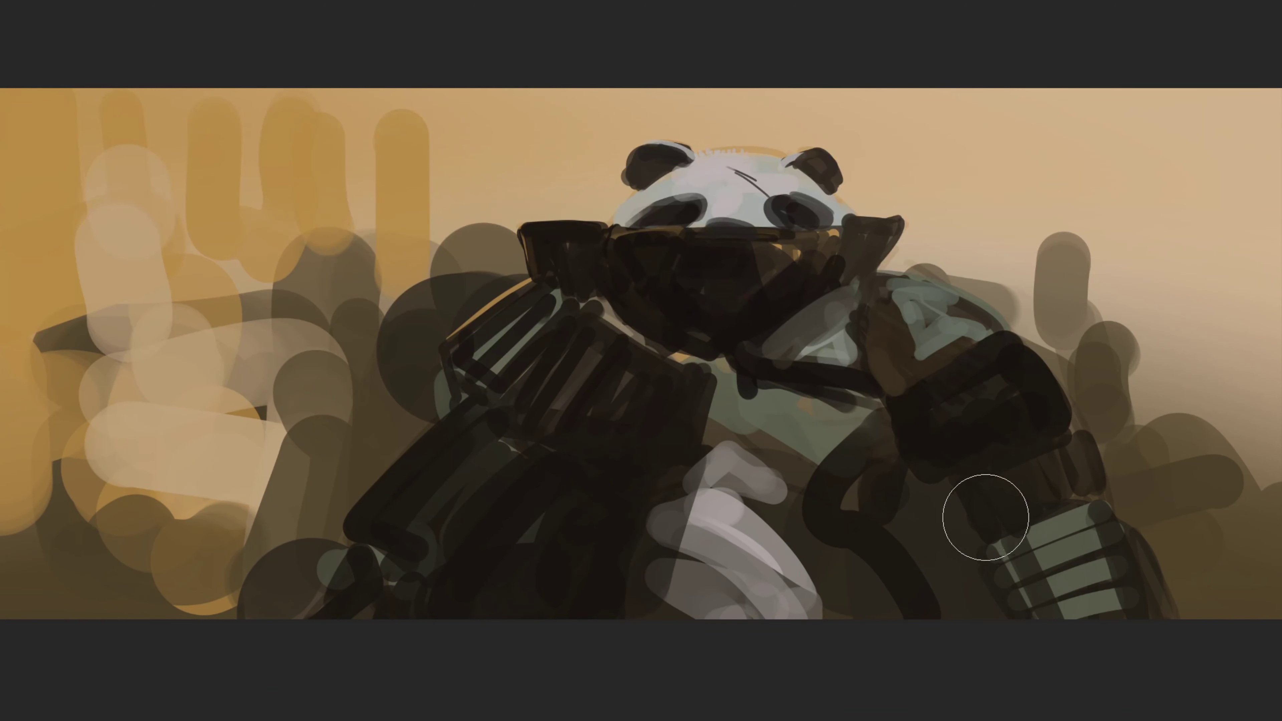
Darken the lower hand, extend its light-grey curve downward, and mute a brown patch by the gauntlet
{"action": "left_click_drag", "start_coordinate": [681, 604], "coordinate": [727, 667]}
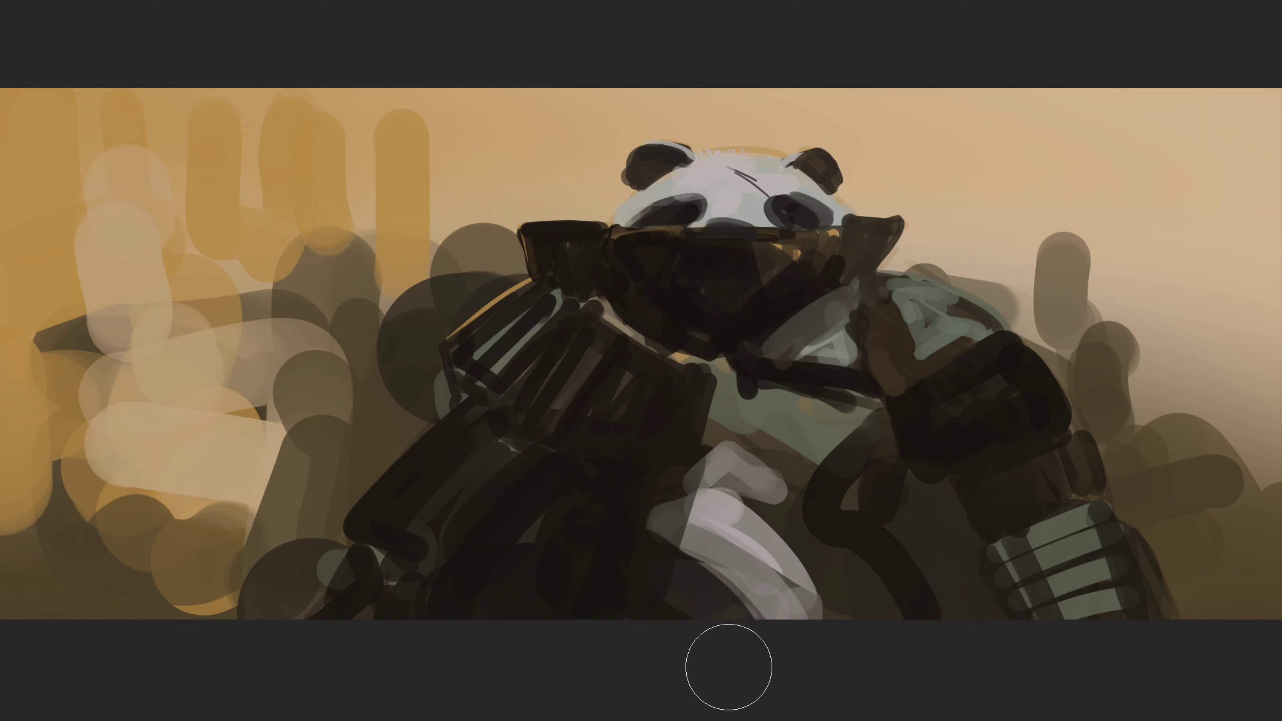
{"action": "left_click", "coordinate": [784, 557]}
{"action": "left_click_drag", "start_coordinate": [784, 557], "coordinate": [848, 637]}
{"action": "mouse_move", "coordinate": [707, 455]}
{"action": "left_mouse_down"}
{"action": "mouse_move", "coordinate": [844, 629]}
{"action": "mouse_move", "coordinate": [830, 580]}
{"action": "left_mouse_up"}
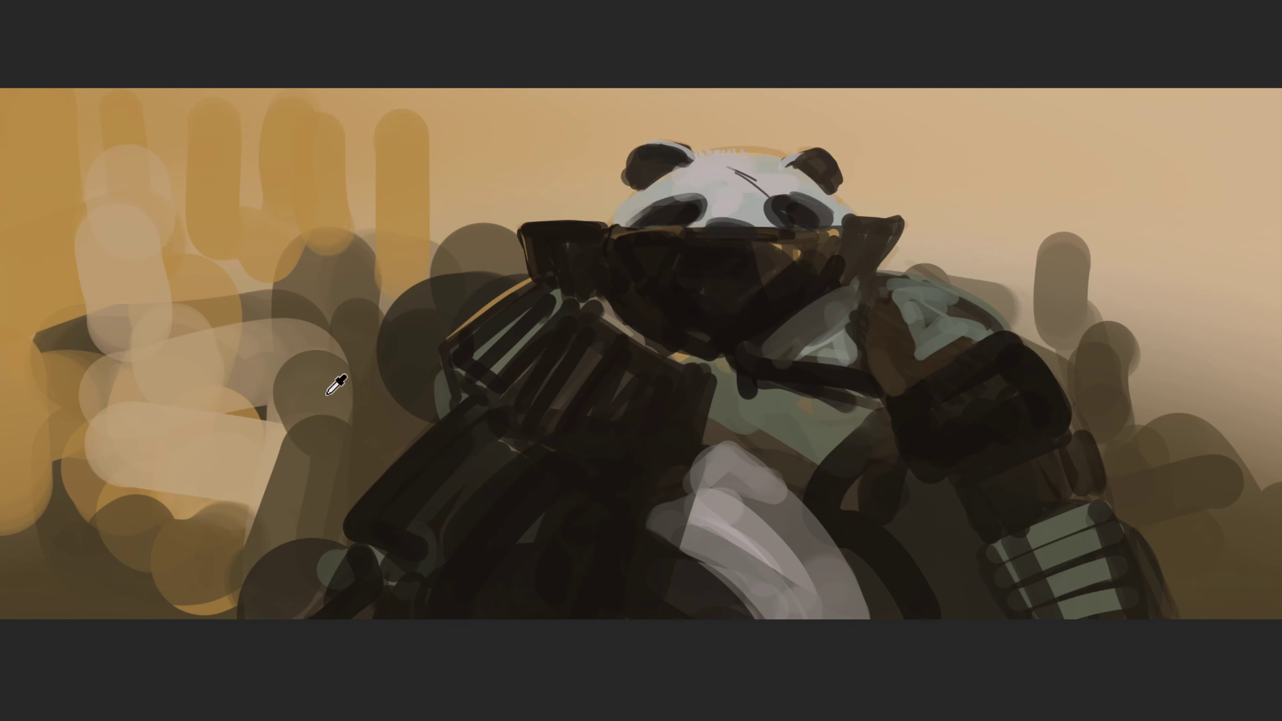
{"action": "left_click", "coordinate": [381, 209], "text": "alt"}
{"action": "mouse_move", "coordinate": [936, 596]}
{"action": "left_mouse_down"}
{"action": "mouse_move", "coordinate": [909, 541]}
{"action": "mouse_move", "coordinate": [886, 610]}
{"action": "left_mouse_up"}
{"action": "left_click", "coordinate": [906, 521], "text": "alt"}
{"action": "left_click_drag", "start_coordinate": [922, 475], "coordinate": [949, 619]}
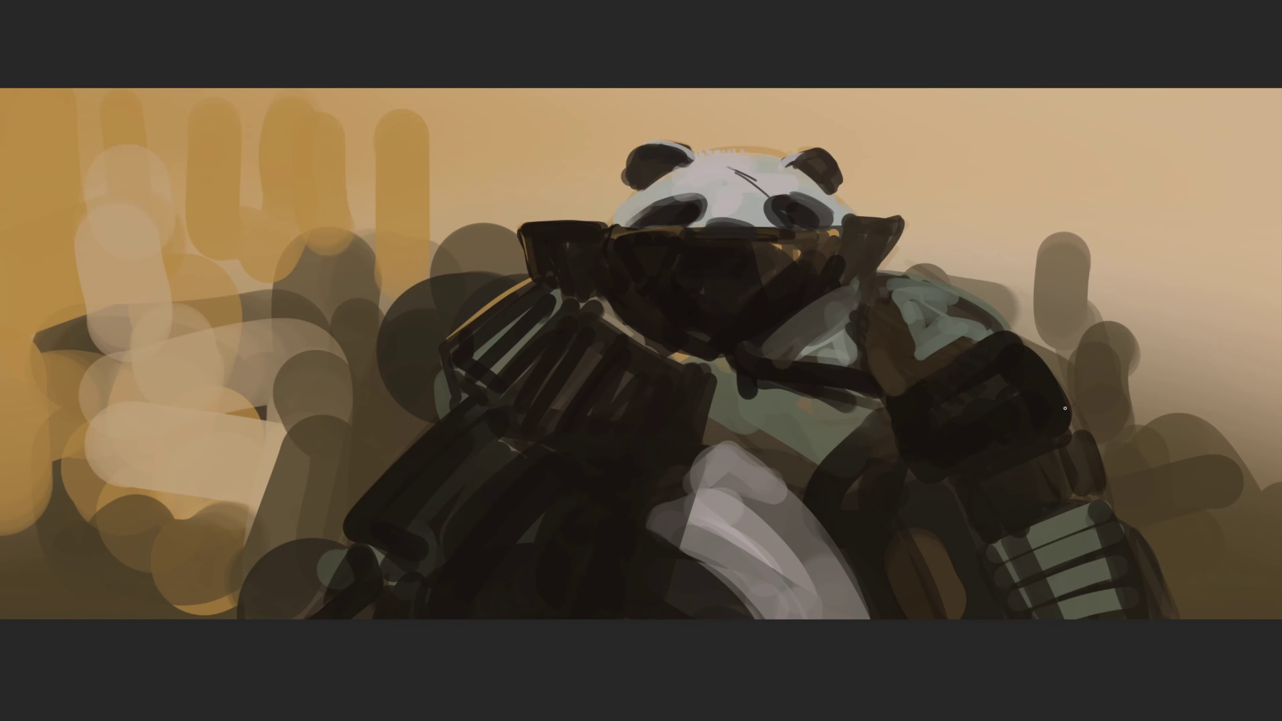
Paint a thin light strap down the right arm and rework the forearm's highlights and chevron
{"action": "left_click_drag", "start_coordinate": [1043, 419], "coordinate": [1078, 511]}
{"action": "left_click_drag", "start_coordinate": [1100, 509], "coordinate": [995, 550]}
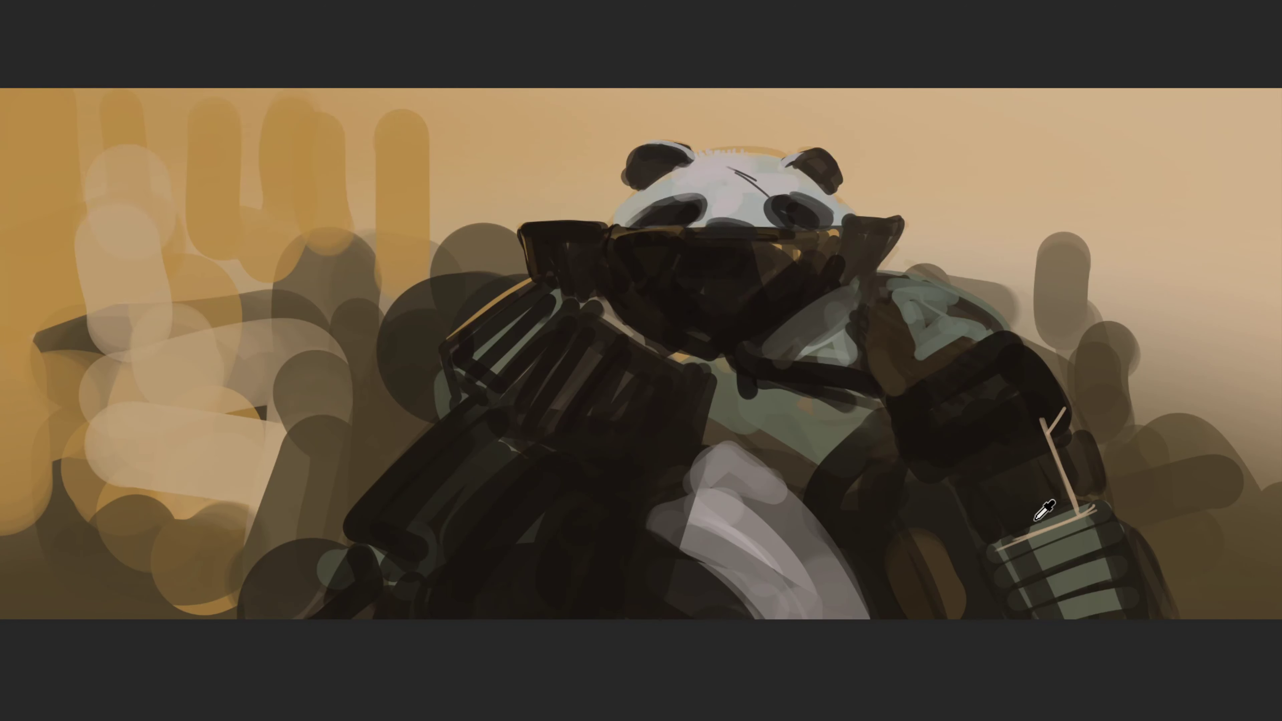
{"action": "mouse_move", "coordinate": [1072, 513]}
{"action": "left_mouse_down"}
{"action": "mouse_move", "coordinate": [992, 548]}
{"action": "mouse_move", "coordinate": [1082, 512]}
{"action": "left_mouse_up"}
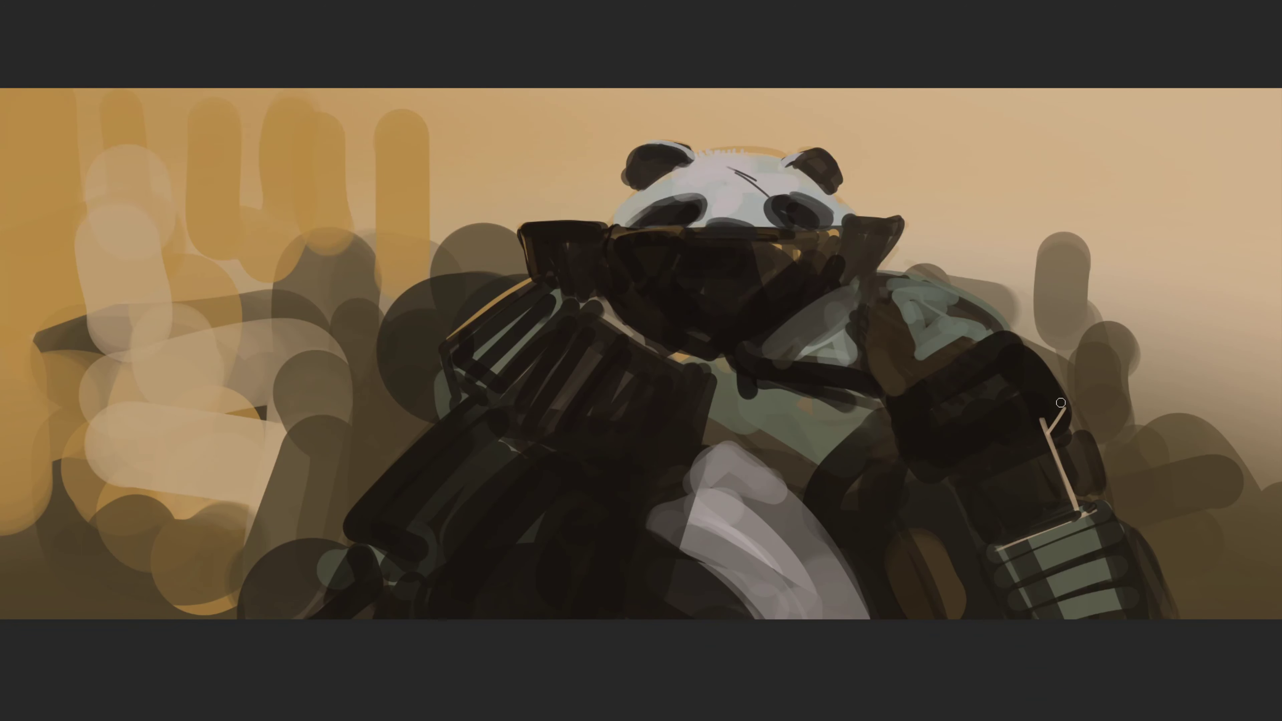
{"action": "left_click_drag", "start_coordinate": [1060, 402], "coordinate": [1016, 429]}
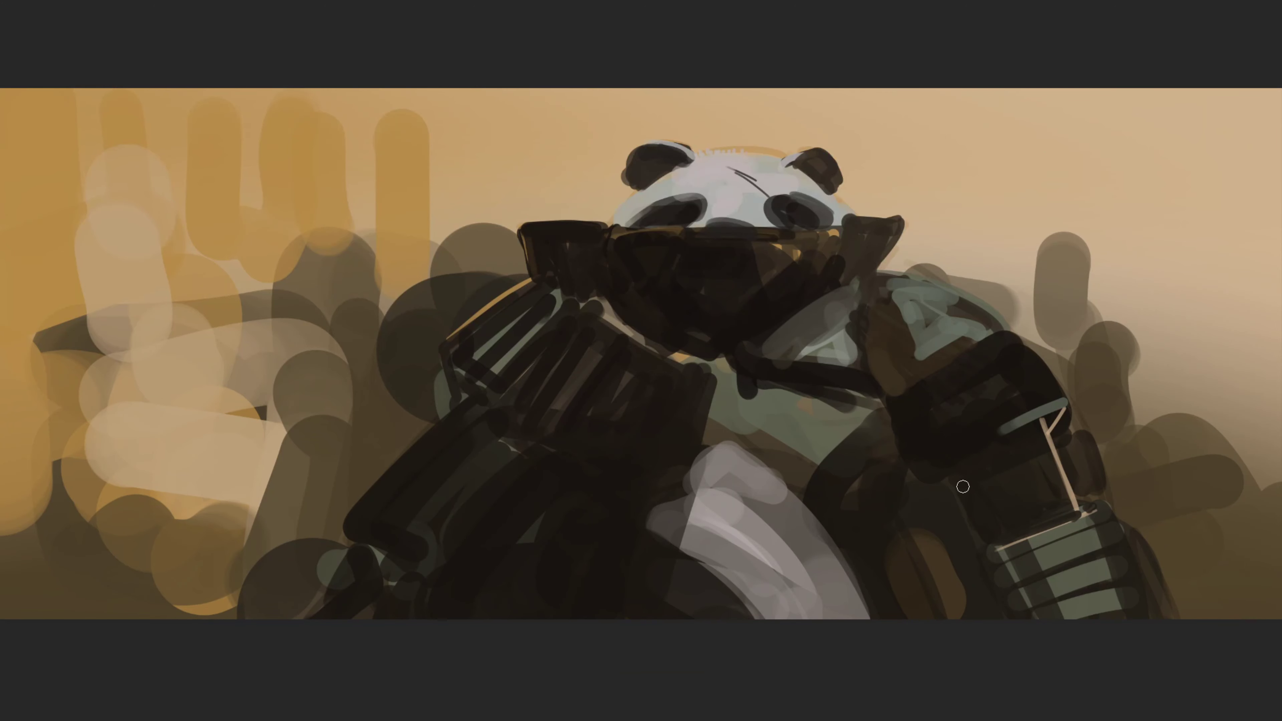
{"action": "mouse_move", "coordinate": [963, 486]}
{"action": "left_mouse_down"}
{"action": "mouse_move", "coordinate": [953, 434]}
{"action": "mouse_move", "coordinate": [966, 475]}
{"action": "mouse_move", "coordinate": [934, 451]}
{"action": "mouse_move", "coordinate": [975, 430]}
{"action": "mouse_move", "coordinate": [947, 498]}
{"action": "left_mouse_up"}
{"action": "left_click", "coordinate": [924, 404]}
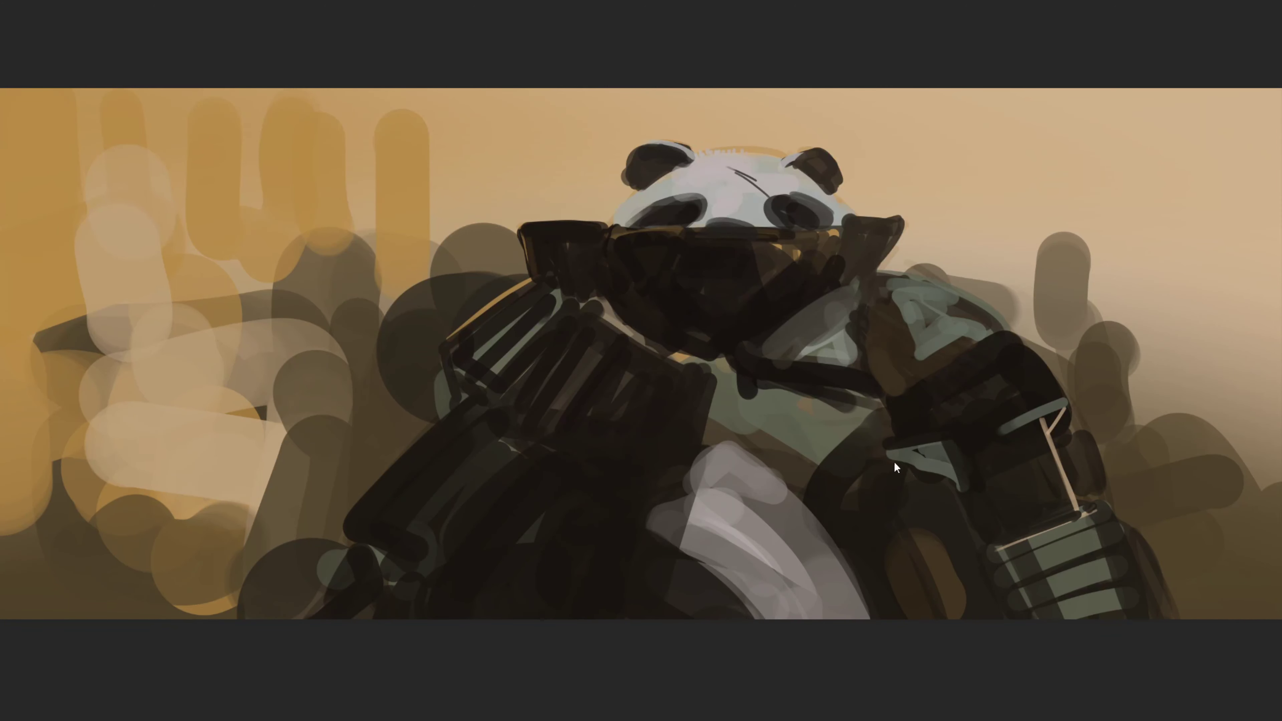
{"action": "left_click_drag", "start_coordinate": [895, 463], "coordinate": [943, 417]}
{"action": "mouse_move", "coordinate": [851, 280]}
{"action": "left_mouse_down"}
{"action": "mouse_move", "coordinate": [753, 335]}
{"action": "mouse_move", "coordinate": [834, 289]}
{"action": "left_mouse_up"}
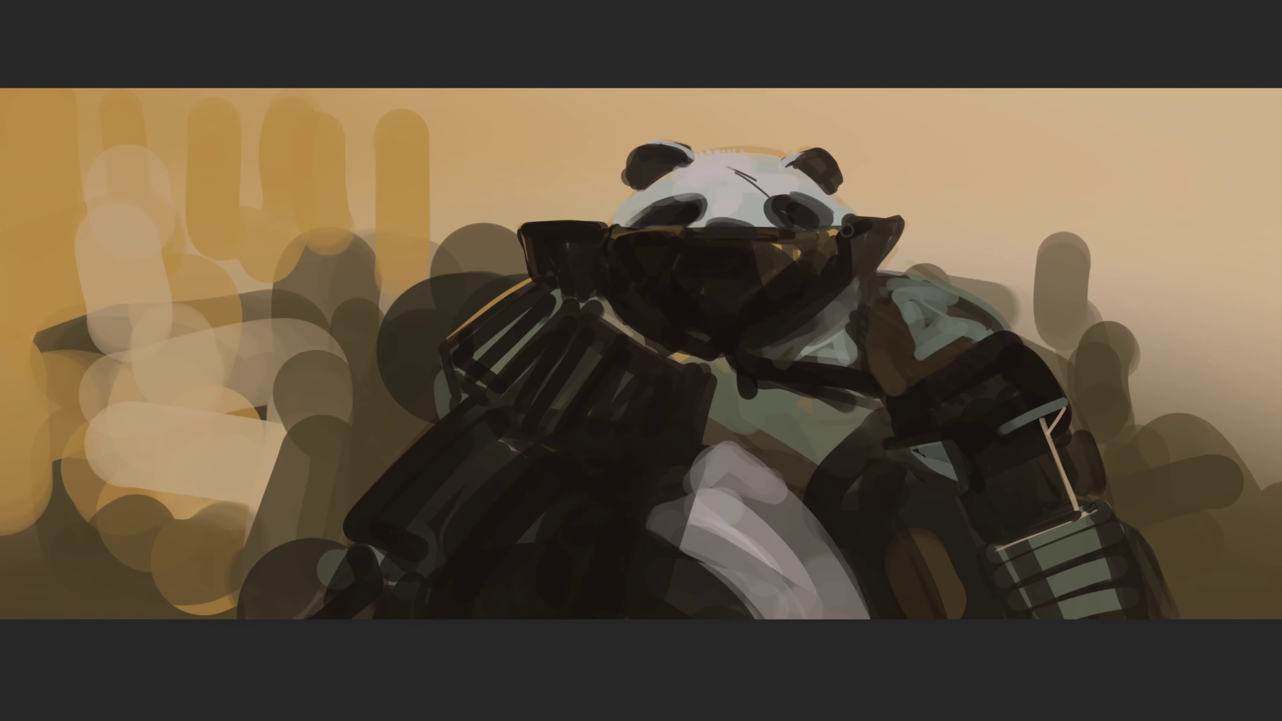
Extend the sunglasses' right edge into a sharp tip and flatten their top edge
{"action": "mouse_move", "coordinate": [849, 235]}
{"action": "left_mouse_down"}
{"action": "mouse_move", "coordinate": [871, 246]}
{"action": "mouse_move", "coordinate": [878, 222]}
{"action": "left_mouse_up"}
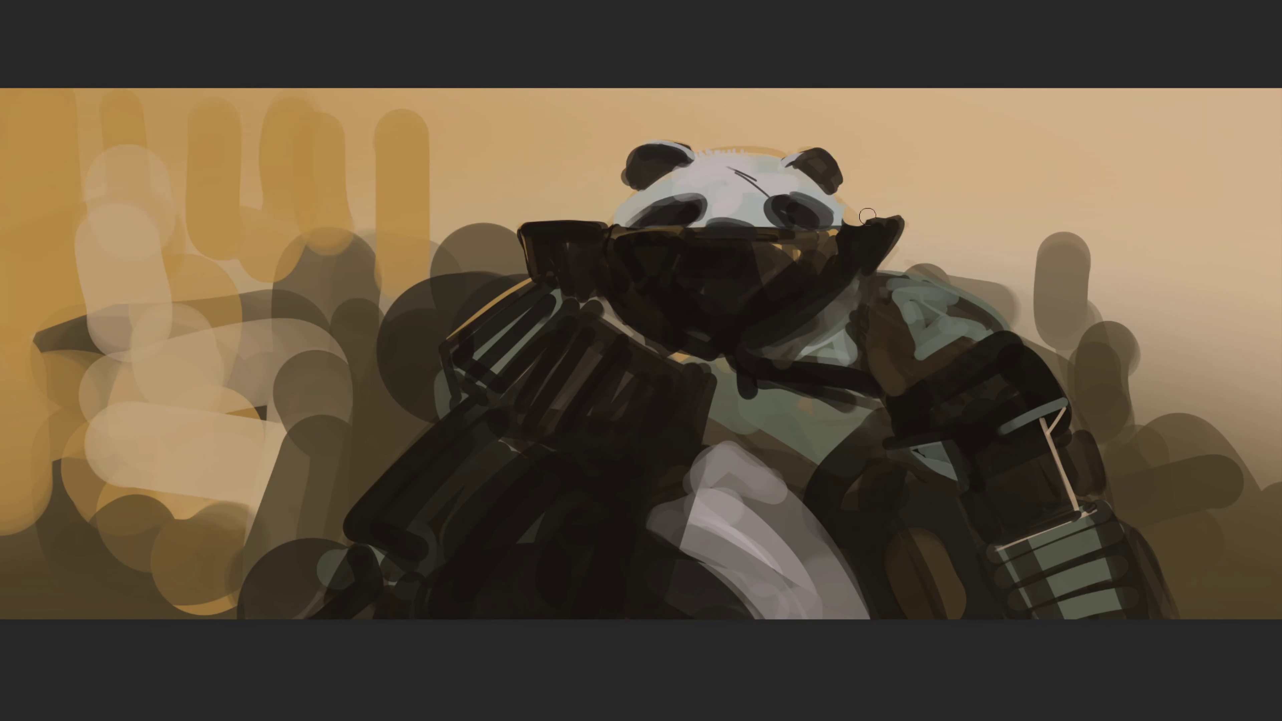
{"action": "left_click_drag", "start_coordinate": [907, 230], "coordinate": [892, 250]}
{"action": "left_click_drag", "start_coordinate": [498, 217], "coordinate": [593, 220]}
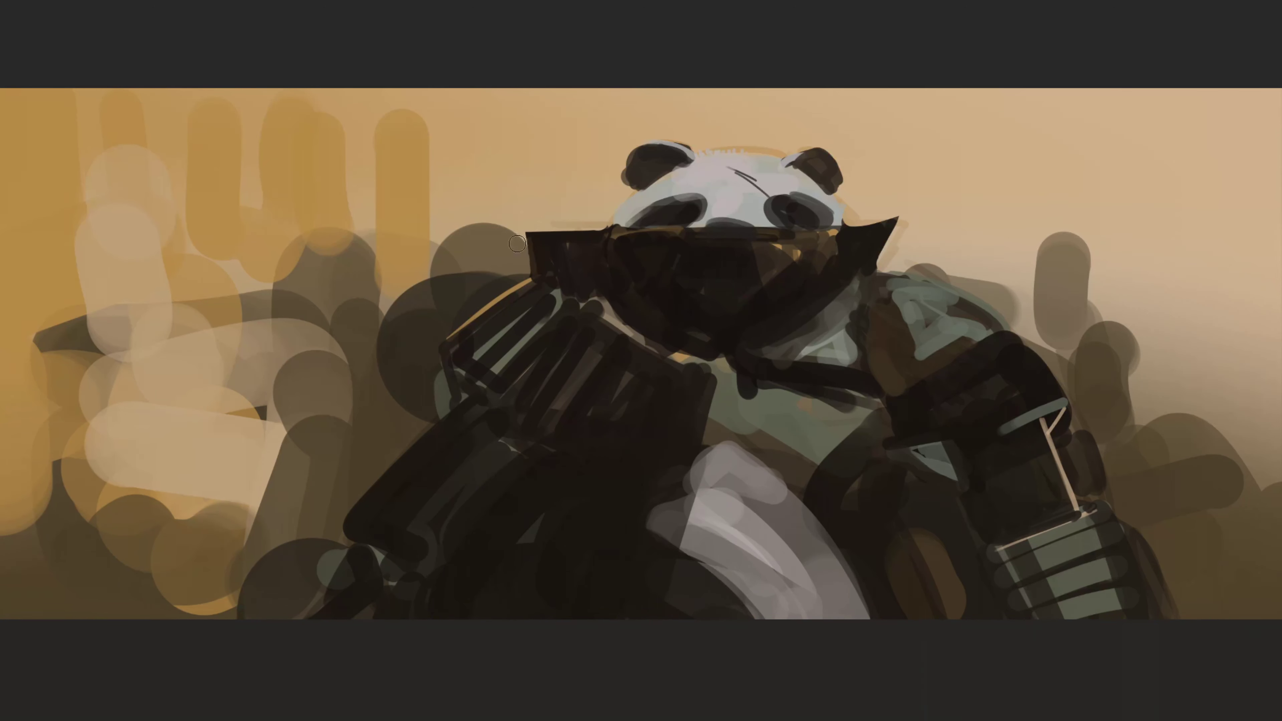
Sharpen the collar's left edge and tone down the visor's top highlight with sampled darker paint
{"action": "left_click_drag", "start_coordinate": [447, 342], "coordinate": [511, 288]}
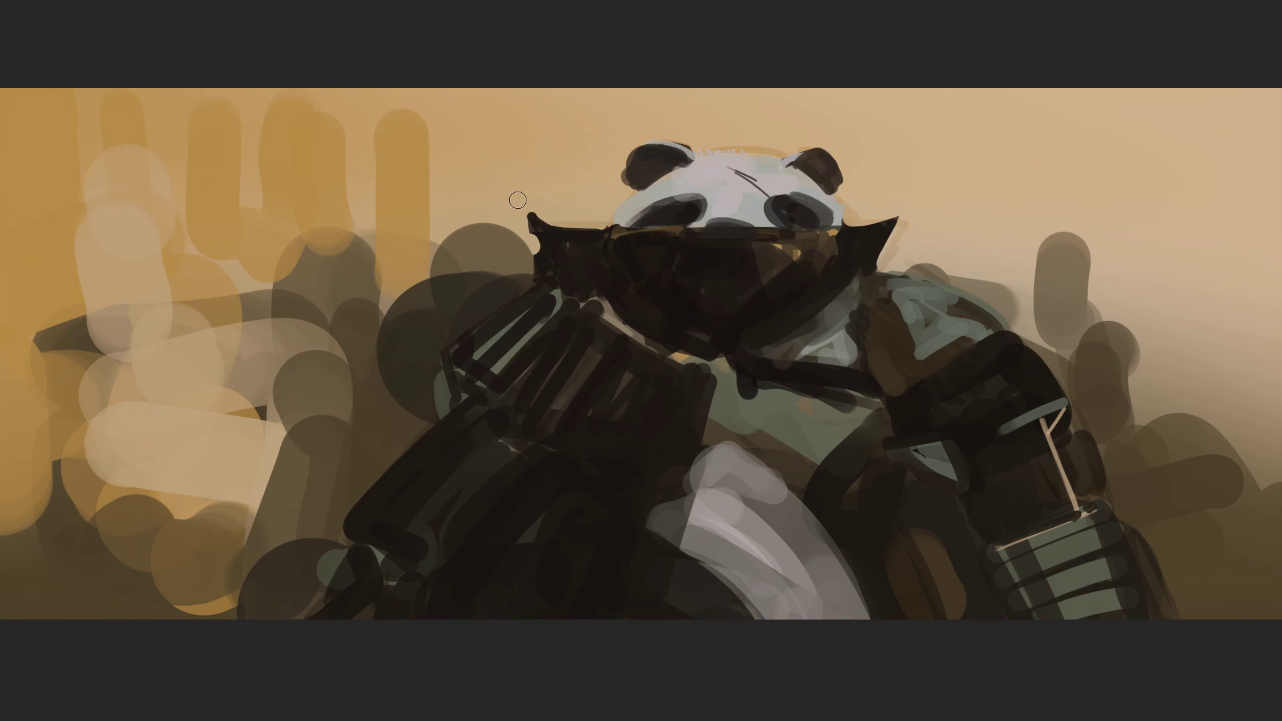
{"action": "left_click_drag", "start_coordinate": [530, 214], "coordinate": [544, 270]}
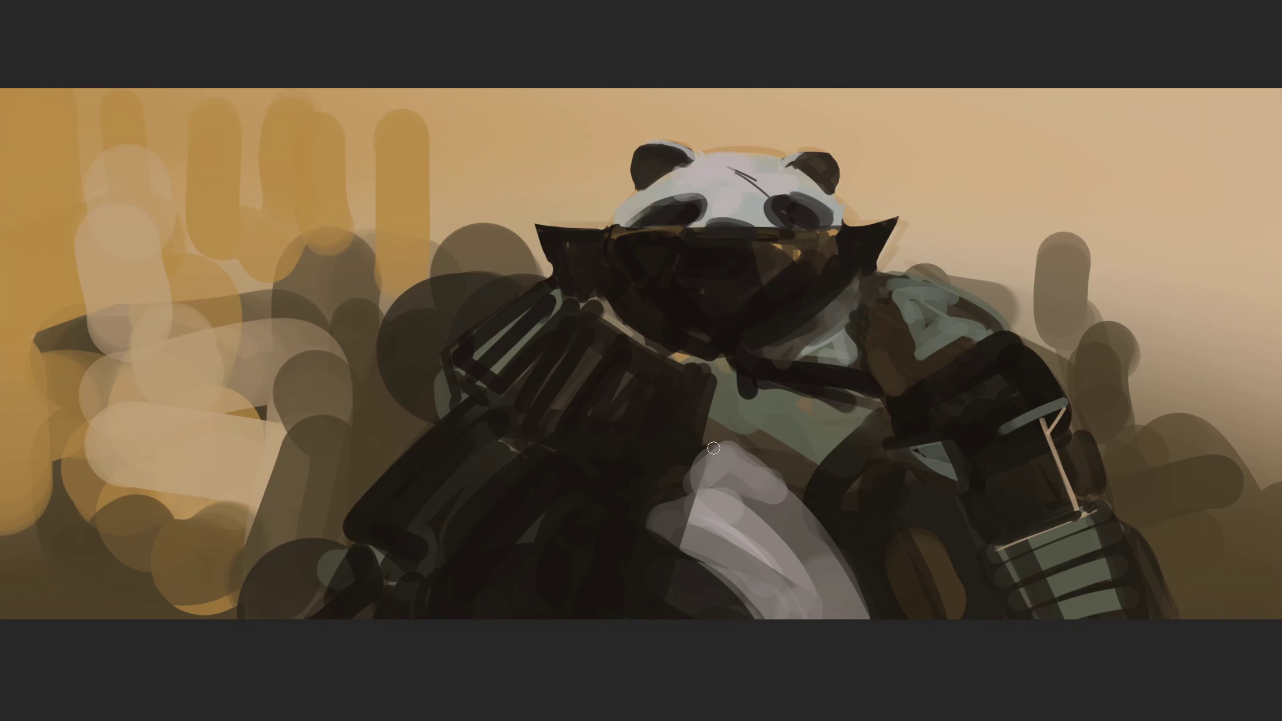
{"action": "left_click", "coordinate": [781, 247], "text": "alt"}
{"action": "left_click_drag", "start_coordinate": [611, 235], "coordinate": [792, 235]}
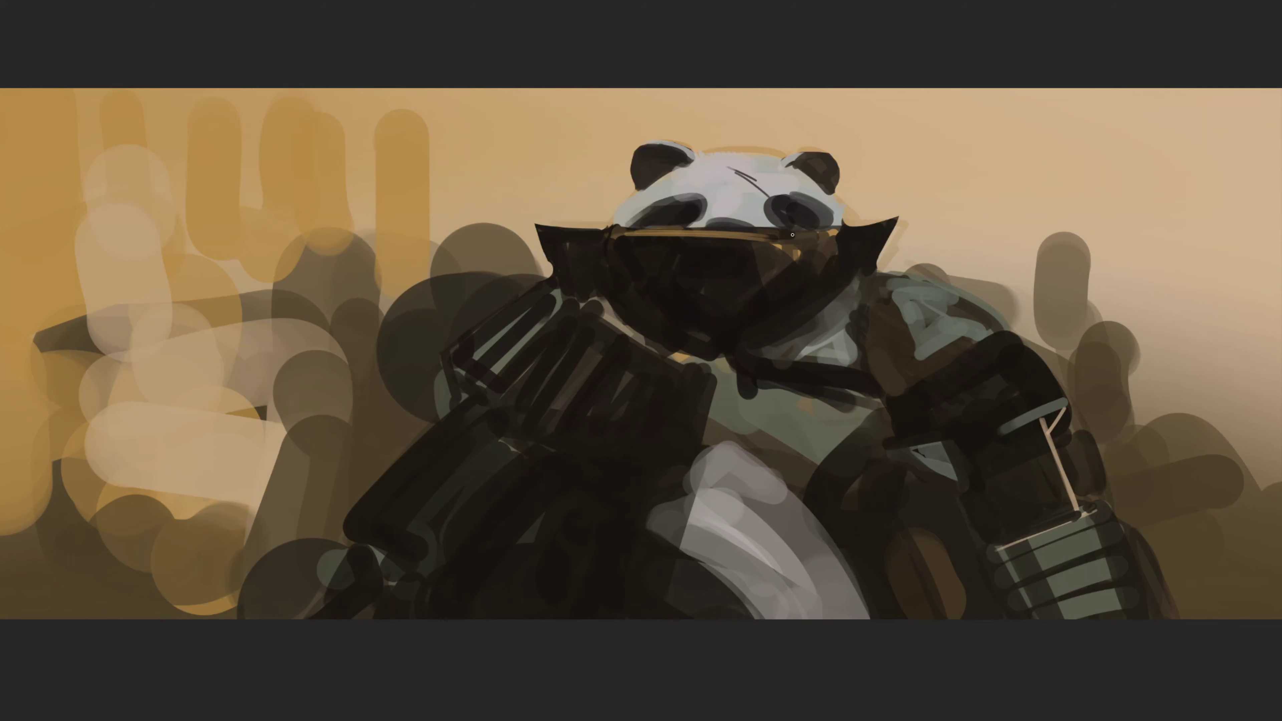
{"action": "left_click_drag", "start_coordinate": [674, 236], "coordinate": [769, 236]}
{"action": "left_click_drag", "start_coordinate": [621, 236], "coordinate": [790, 236]}
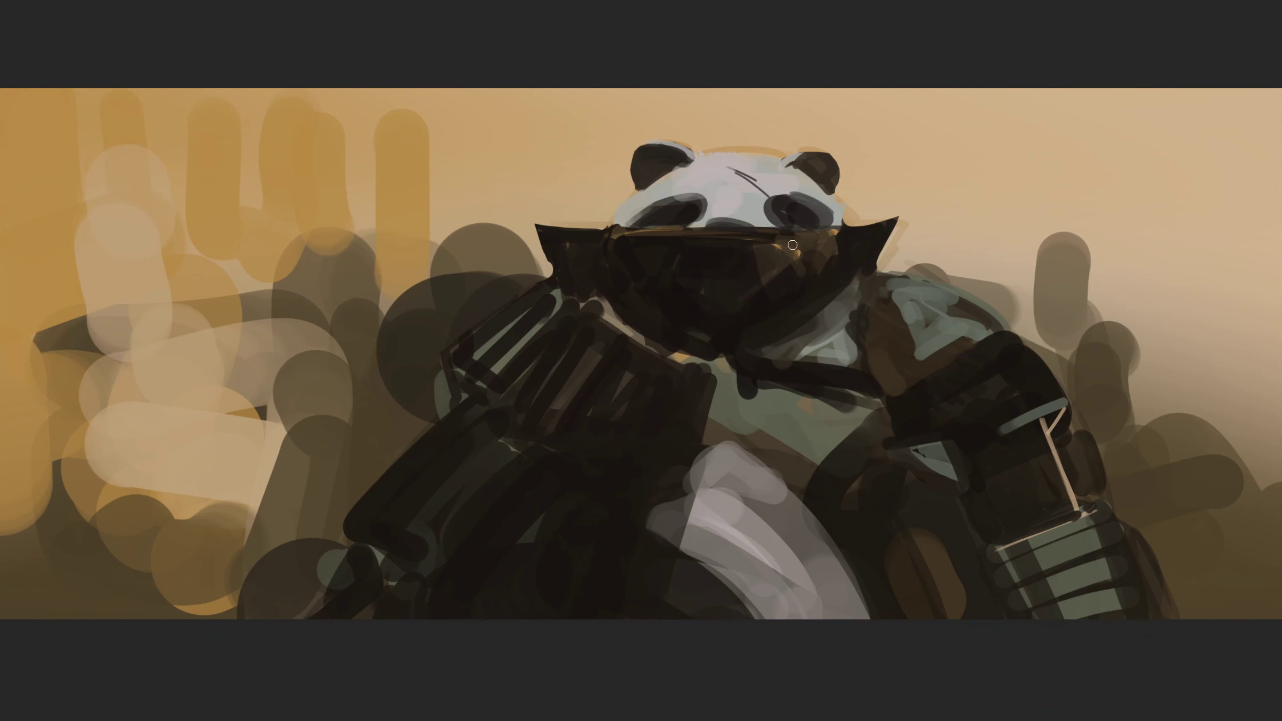
{"action": "left_click", "coordinate": [844, 243], "text": "alt"}
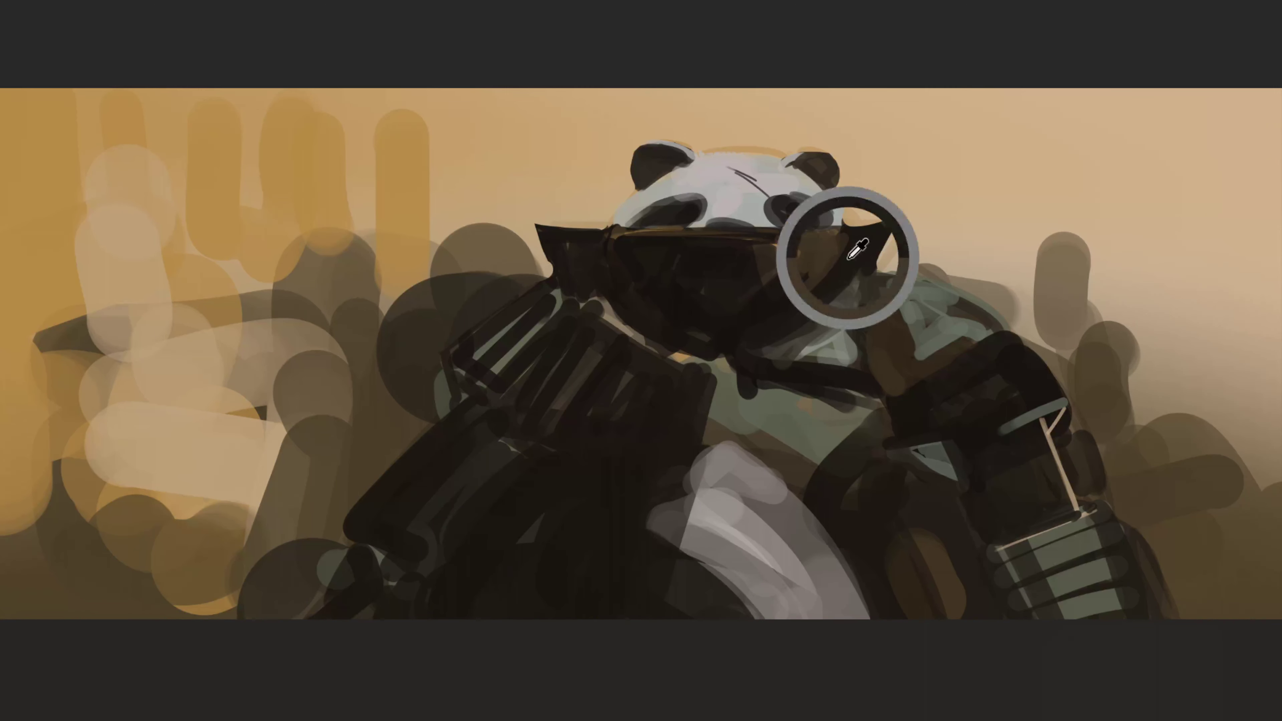
{"action": "mouse_move", "coordinate": [853, 229]}
{"action": "left_mouse_down"}
{"action": "mouse_move", "coordinate": [793, 302]}
{"action": "mouse_move", "coordinate": [803, 285]}
{"action": "left_mouse_up"}
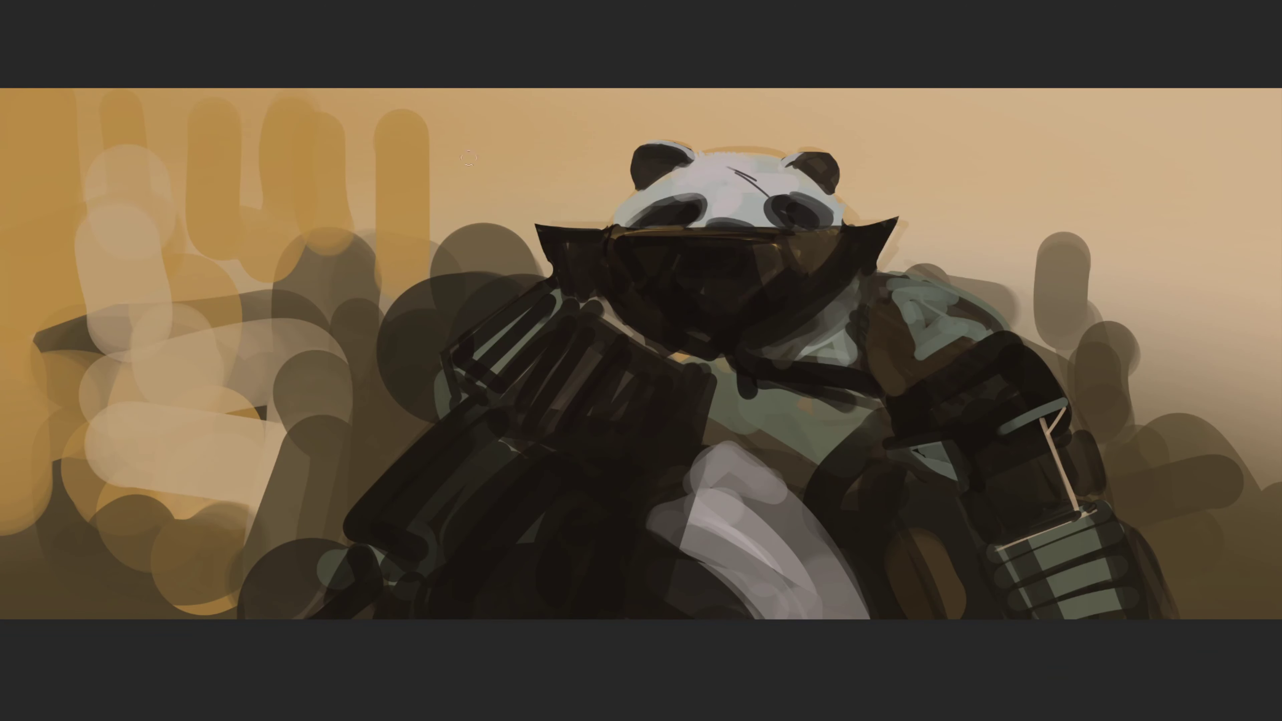
Paint tall light and dark vertical strokes in the background left of and above the helmet
{"action": "left_click_drag", "start_coordinate": [475, 308], "coordinate": [483, 245]}
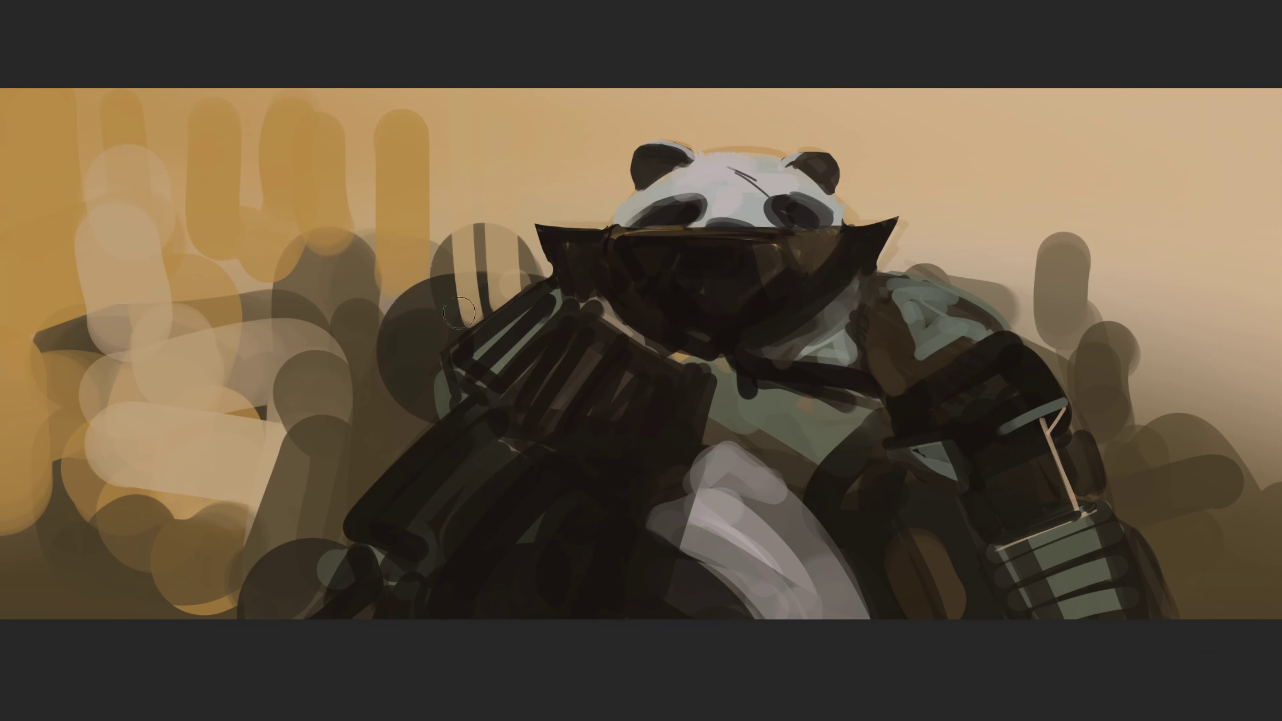
{"action": "left_click_drag", "start_coordinate": [497, 298], "coordinate": [510, 89]}
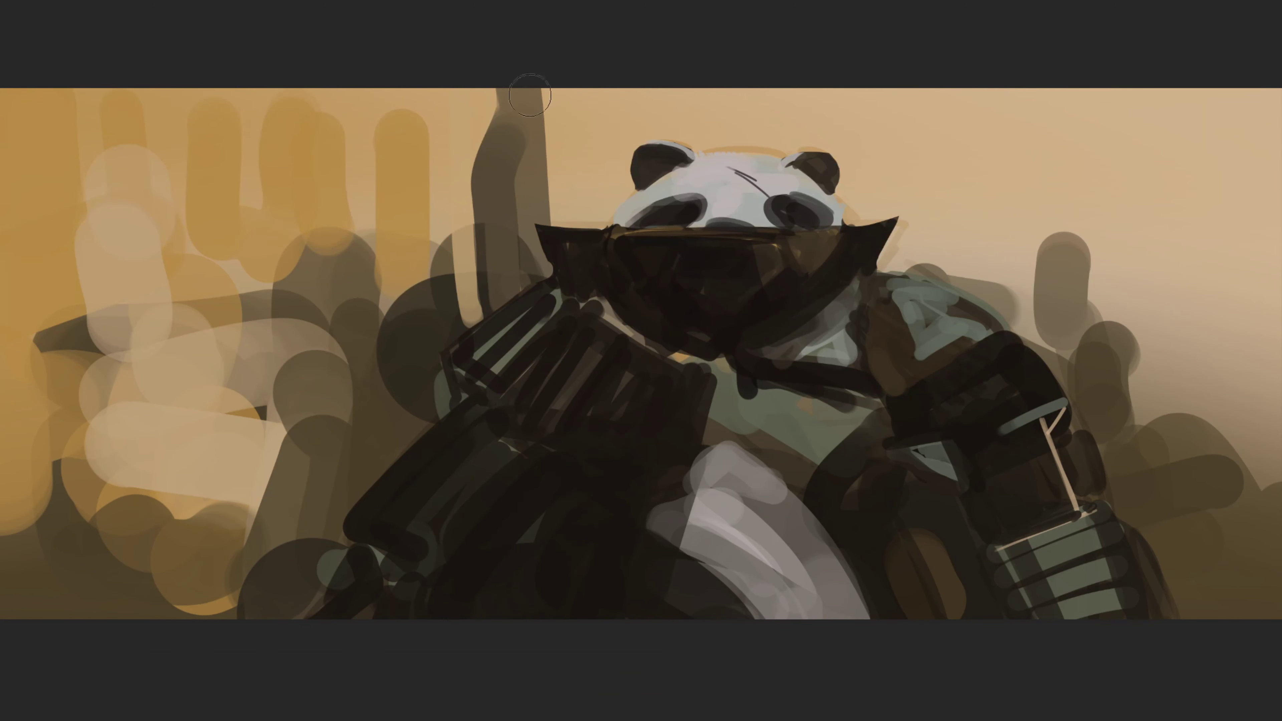
{"action": "left_click_drag", "start_coordinate": [538, 273], "coordinate": [533, 88]}
{"action": "mouse_move", "coordinate": [575, 225]}
{"action": "left_mouse_down"}
{"action": "mouse_move", "coordinate": [564, 98]}
{"action": "mouse_move", "coordinate": [573, 252]}
{"action": "left_mouse_up"}
{"action": "left_click_drag", "start_coordinate": [517, 98], "coordinate": [535, 298]}
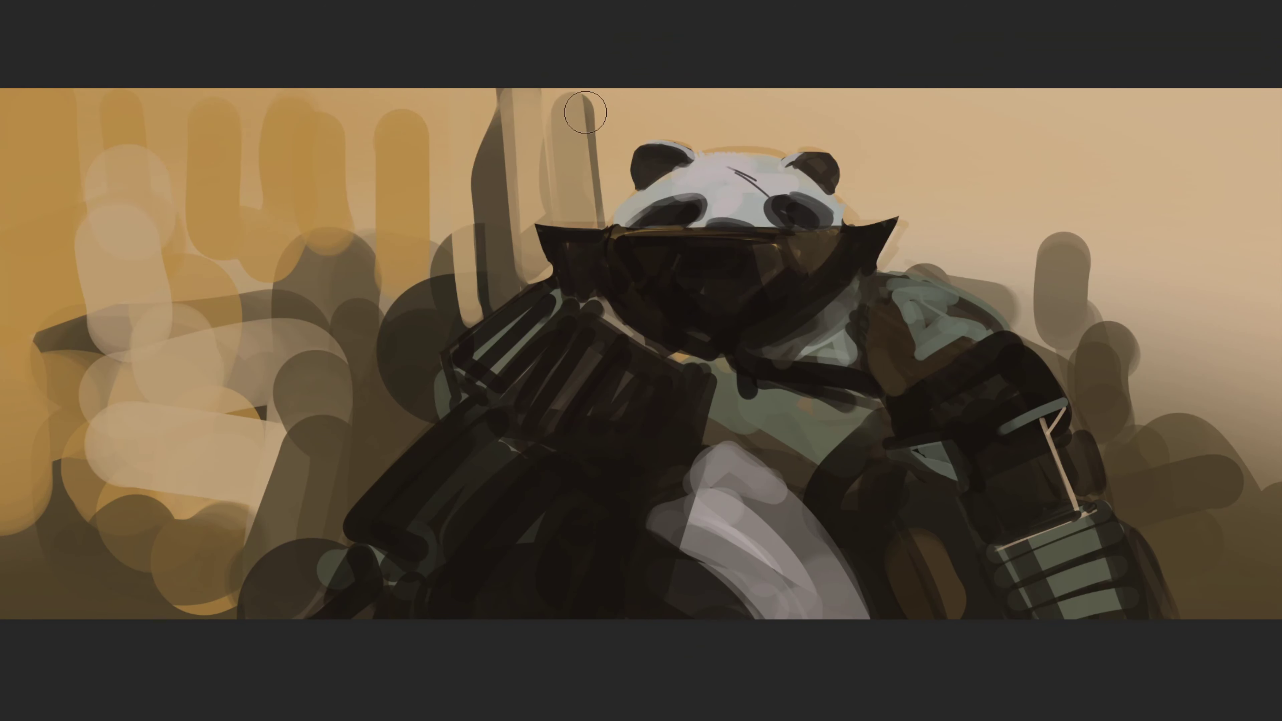
{"action": "left_click_drag", "start_coordinate": [585, 112], "coordinate": [581, 230]}
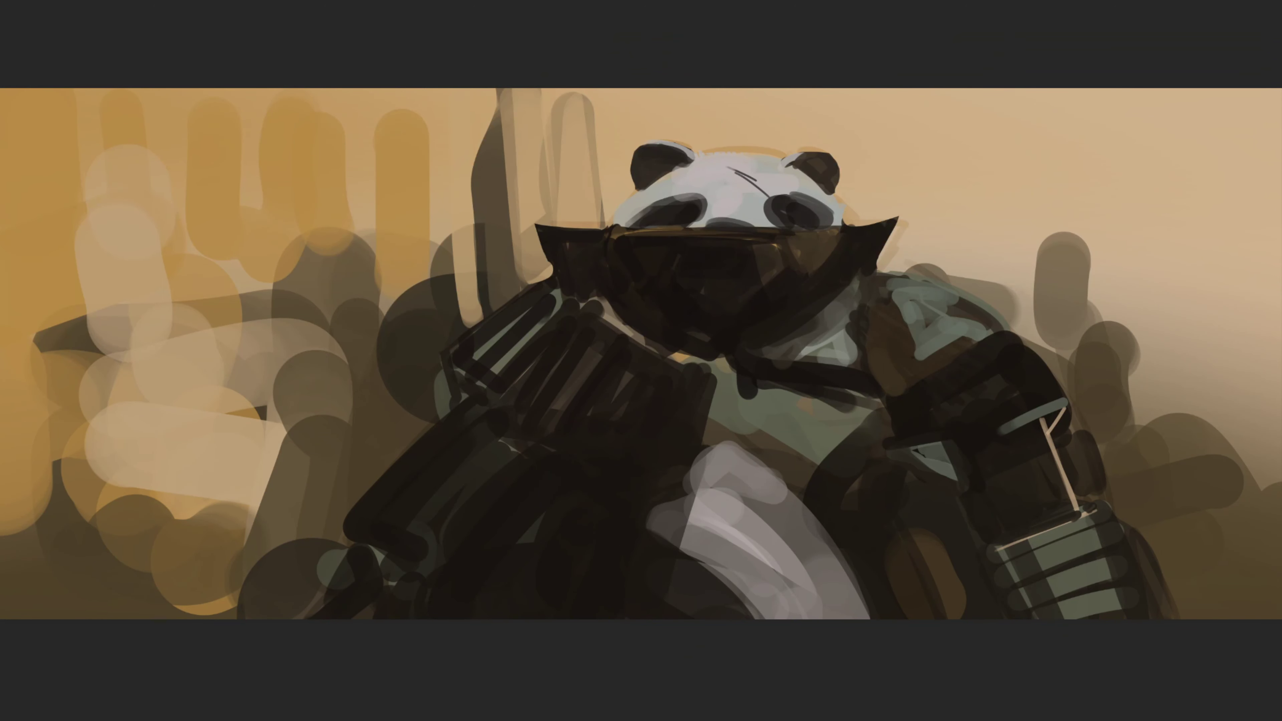
{"action": "mouse_move", "coordinate": [581, 162]}
{"action": "left_mouse_down"}
{"action": "mouse_move", "coordinate": [572, 92]}
{"action": "mouse_move", "coordinate": [585, 182]}
{"action": "left_mouse_up"}
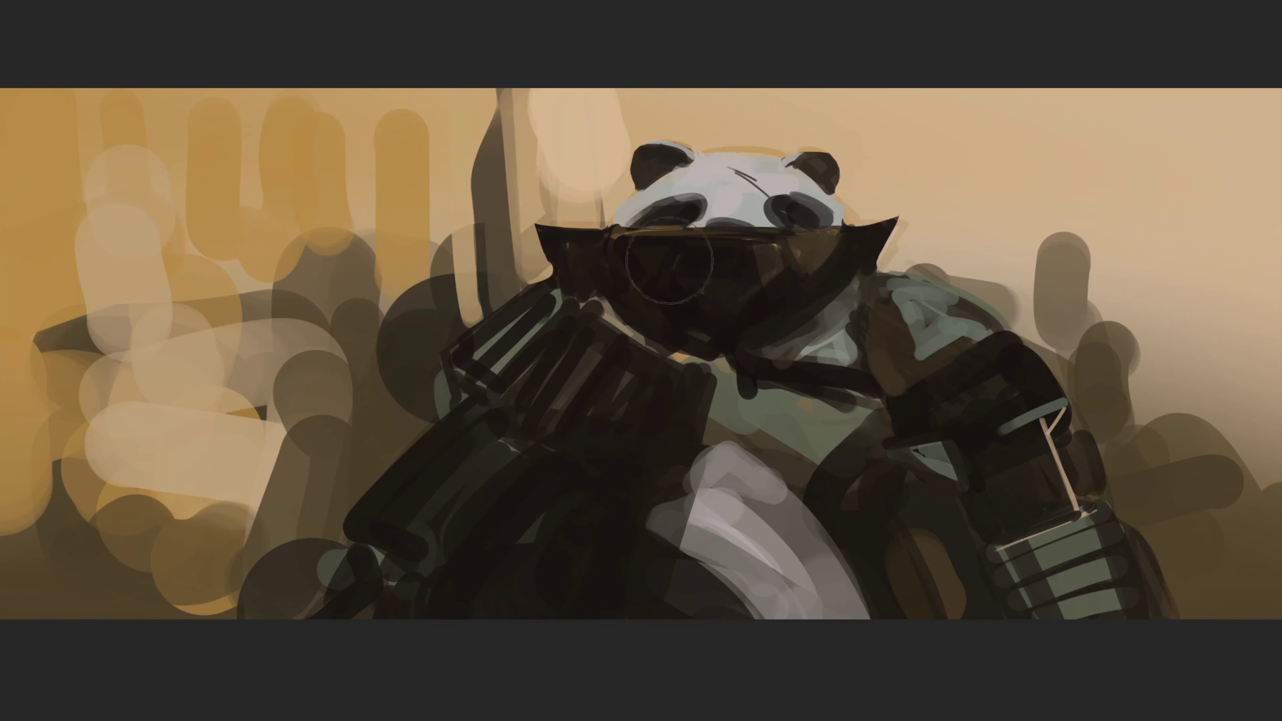
Paint tan over the dark strokes at upper left and the brown area left of the arm
{"action": "mouse_move", "coordinate": [479, 101]}
{"action": "left_mouse_down"}
{"action": "mouse_move", "coordinate": [471, 323]}
{"action": "mouse_move", "coordinate": [493, 167]}
{"action": "left_mouse_up"}
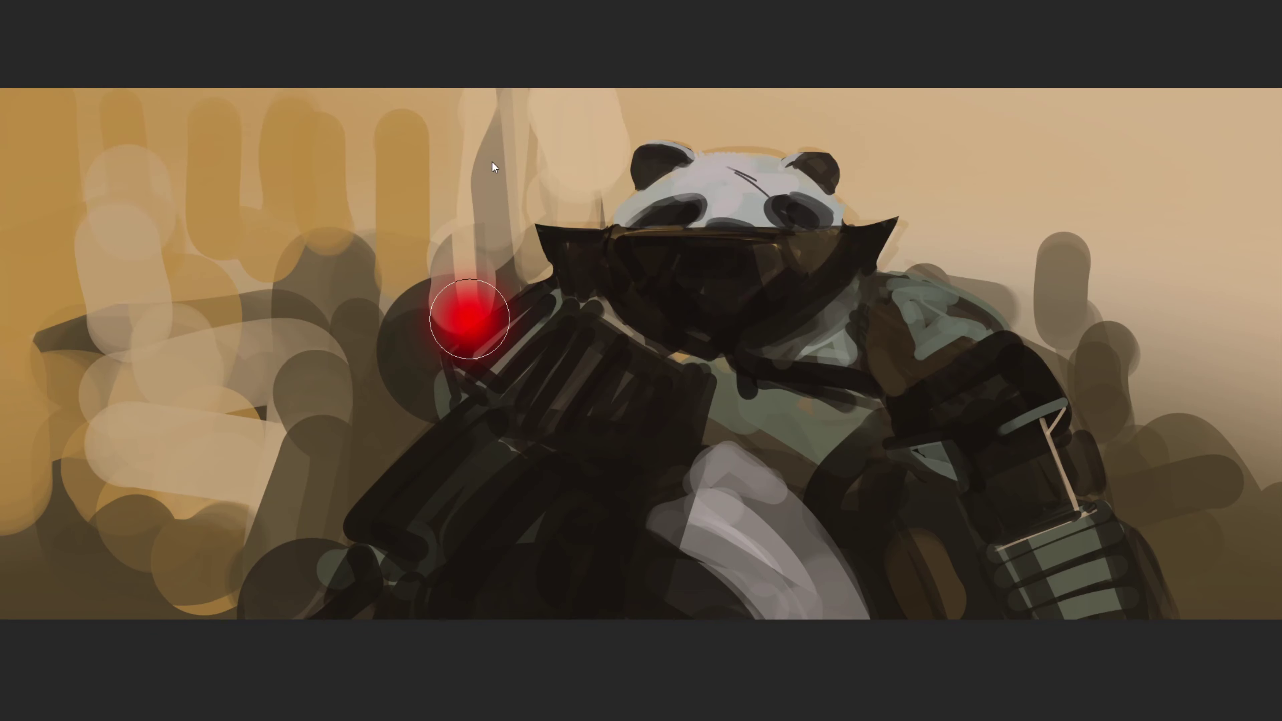
{"action": "mouse_move", "coordinate": [444, 223]}
{"action": "left_mouse_down"}
{"action": "mouse_move", "coordinate": [430, 354]}
{"action": "mouse_move", "coordinate": [409, 182]}
{"action": "left_mouse_up"}
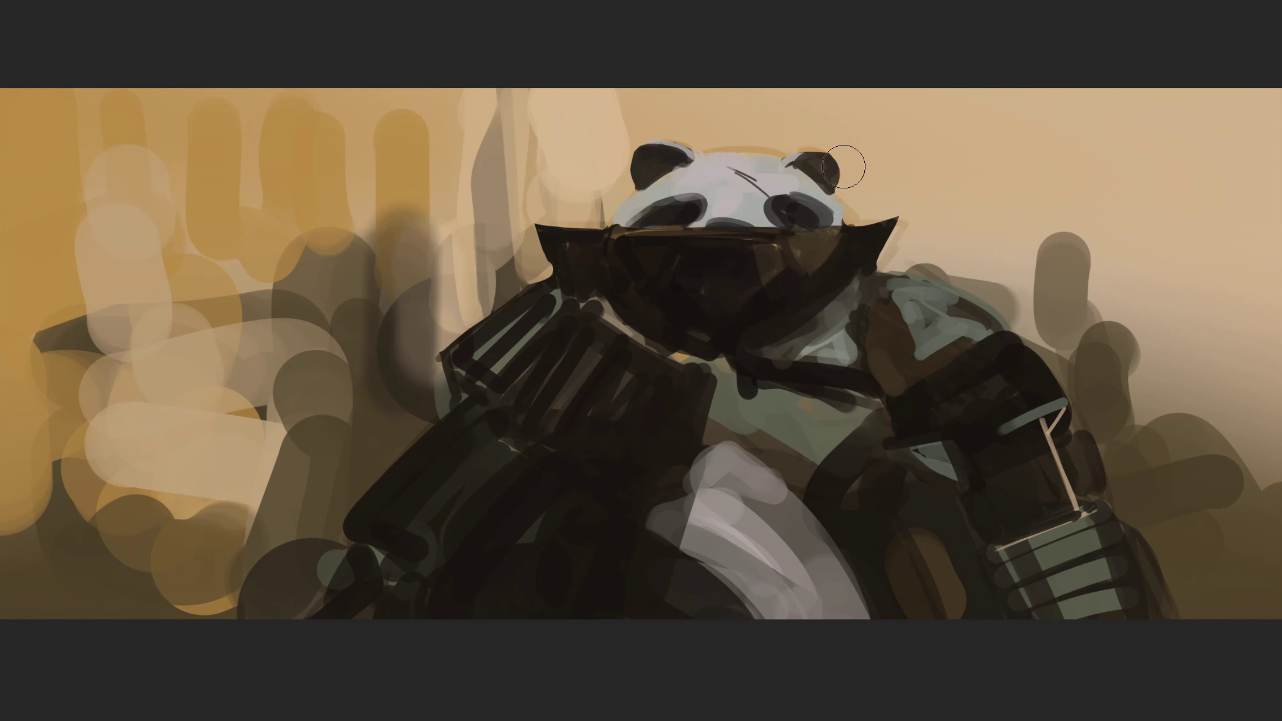
{"action": "left_click", "coordinate": [591, 597]}
{"action": "key", "text": "bracketright"}
{"action": "left_click_drag", "start_coordinate": [358, 467], "coordinate": [384, 367]}
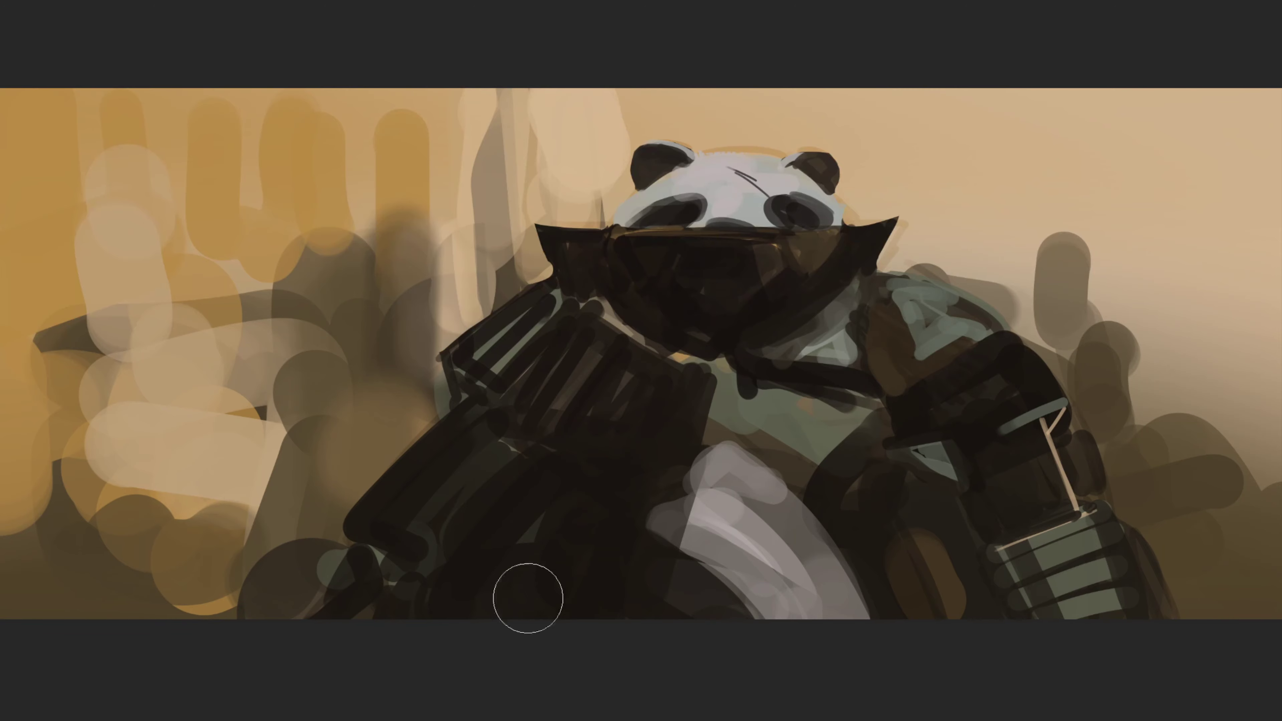
With a larger brush, wash golden tan across the background right of the head and upper right
{"action": "key", "text": "bracketright"}
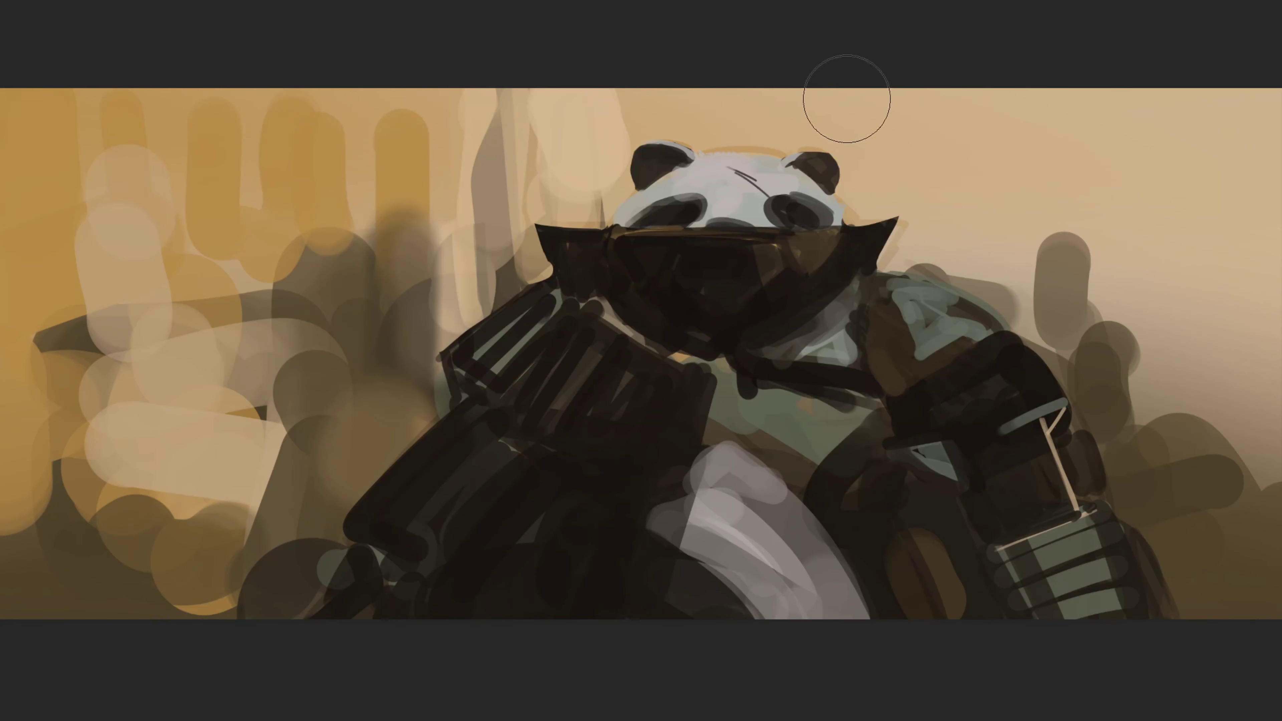
{"action": "key", "text": "bracketright"}
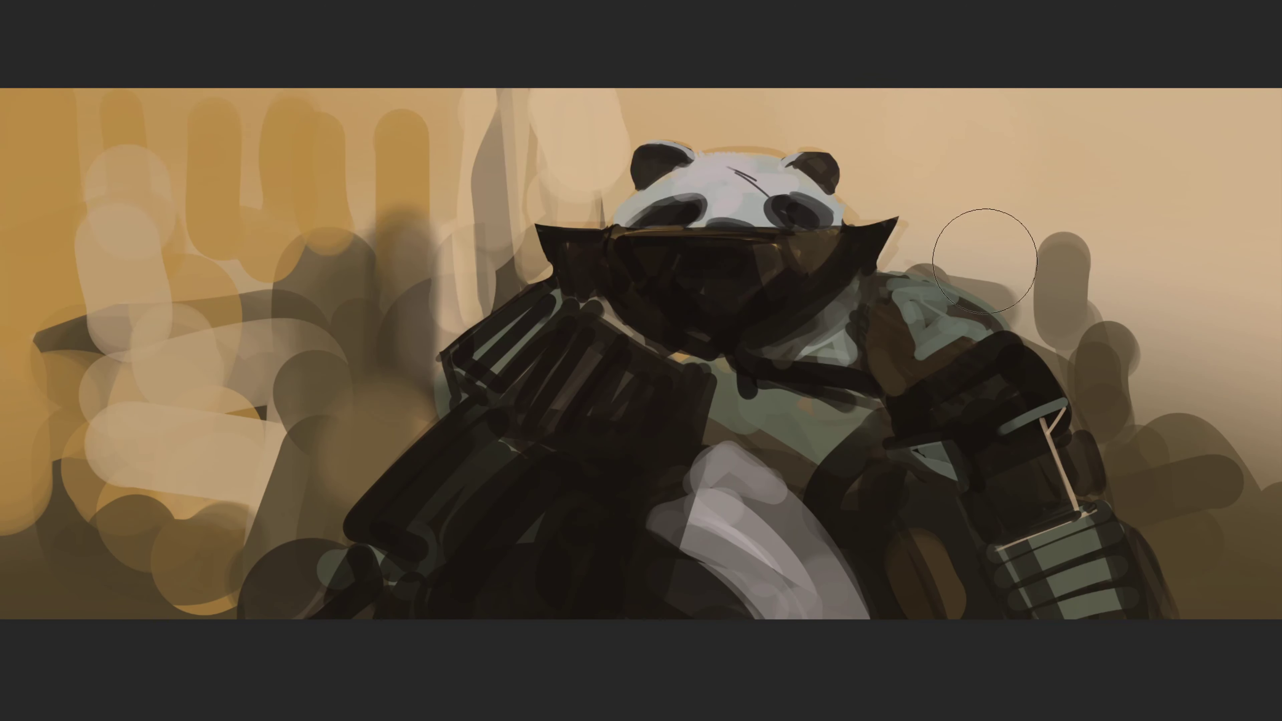
{"action": "mouse_move", "coordinate": [985, 261]}
{"action": "left_mouse_down"}
{"action": "mouse_move", "coordinate": [939, 205]}
{"action": "mouse_move", "coordinate": [987, 200]}
{"action": "mouse_move", "coordinate": [953, 120]}
{"action": "mouse_move", "coordinate": [1133, 282]}
{"action": "left_mouse_up"}
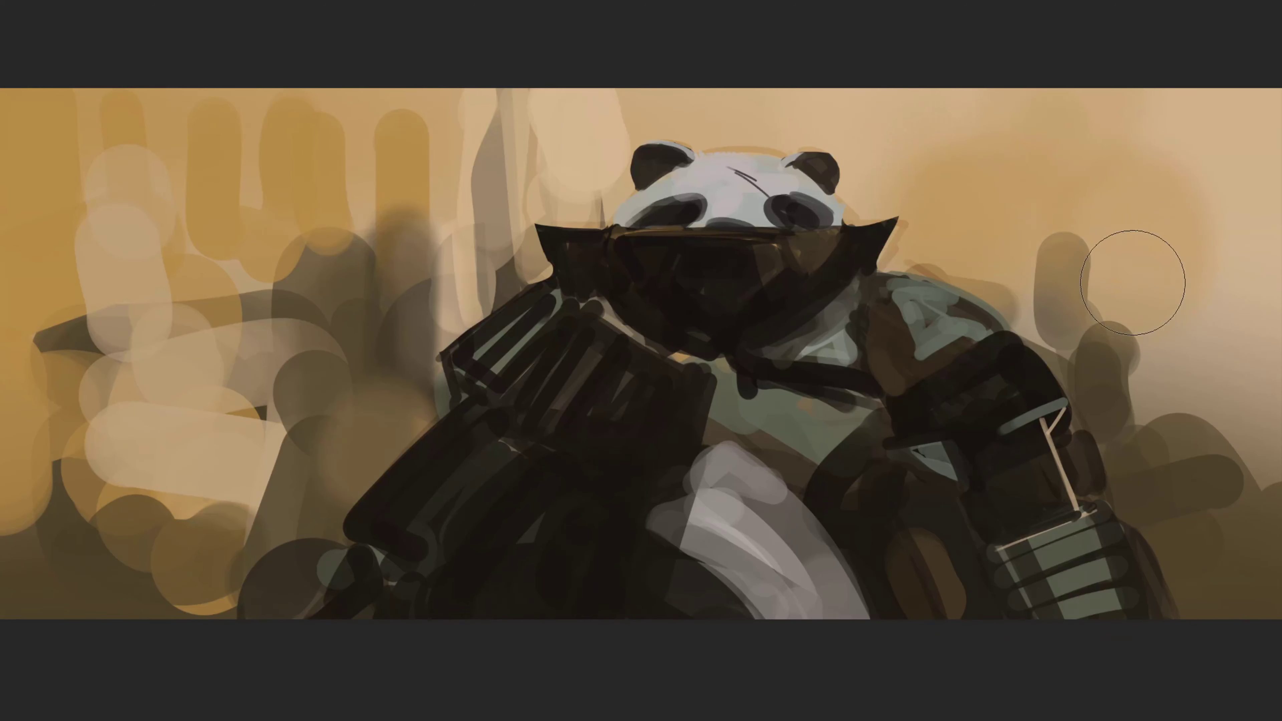
{"action": "left_click_drag", "start_coordinate": [915, 109], "coordinate": [1060, 244]}
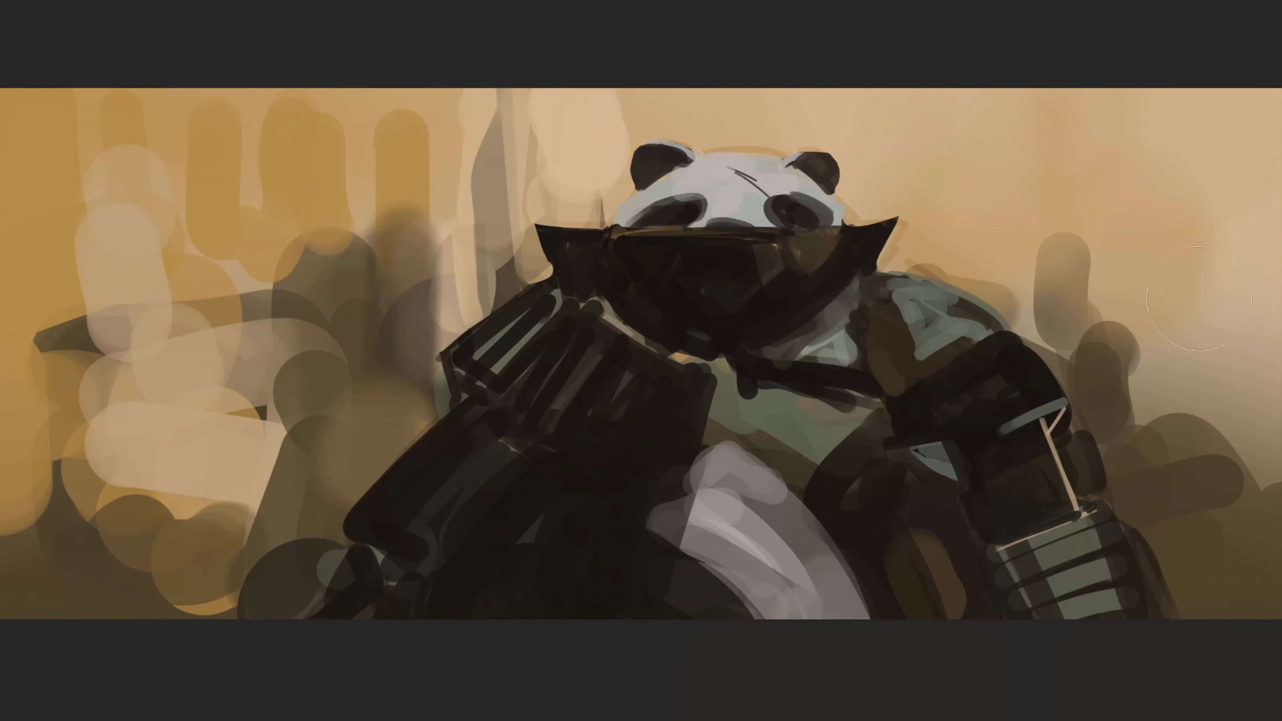
{"action": "mouse_move", "coordinate": [1199, 298]}
{"action": "left_mouse_down"}
{"action": "mouse_move", "coordinate": [1179, 298]}
{"action": "mouse_move", "coordinate": [1154, 435]}
{"action": "mouse_move", "coordinate": [1251, 532]}
{"action": "mouse_move", "coordinate": [1151, 408]}
{"action": "mouse_move", "coordinate": [1105, 212]}
{"action": "left_mouse_up"}
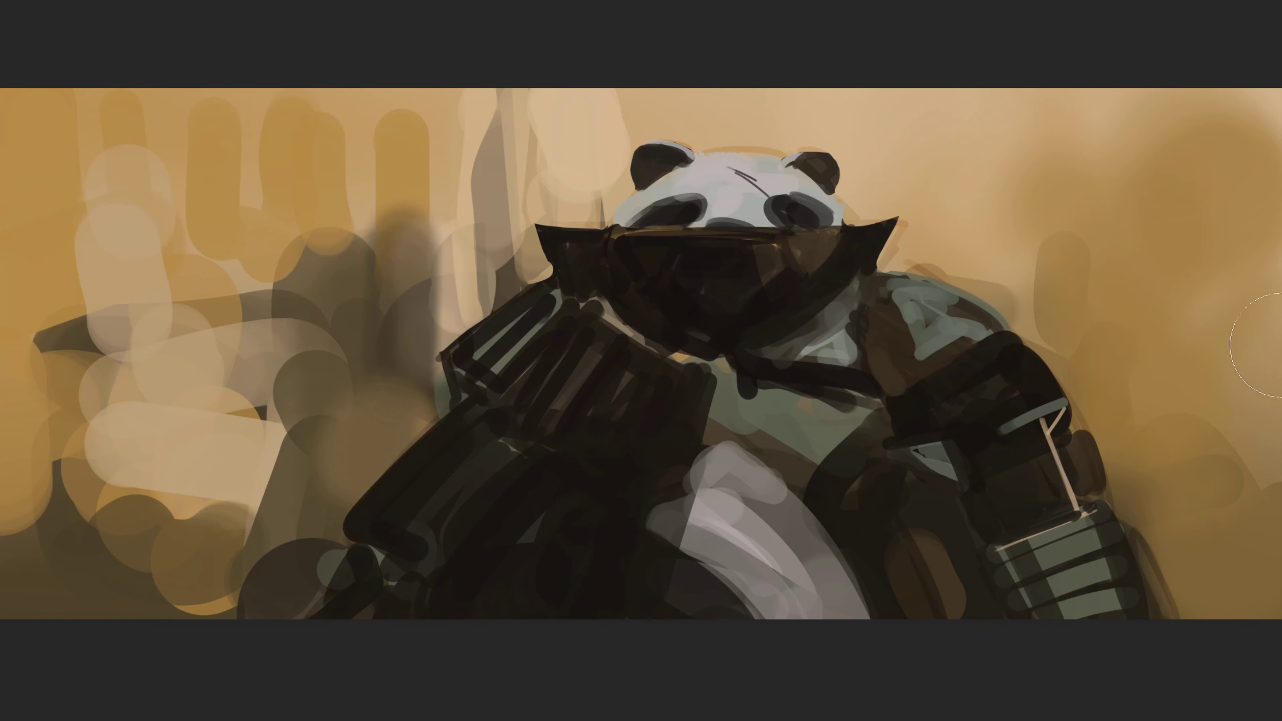
Paint tall dark brown and light tan vertical strokes in the right background
{"action": "left_click", "coordinate": [105, 592], "text": "alt"}
{"action": "mouse_move", "coordinate": [1259, 572]}
{"action": "left_mouse_down"}
{"action": "mouse_move", "coordinate": [1159, 421]}
{"action": "mouse_move", "coordinate": [1253, 496]}
{"action": "mouse_move", "coordinate": [1277, 429]}
{"action": "left_mouse_up"}
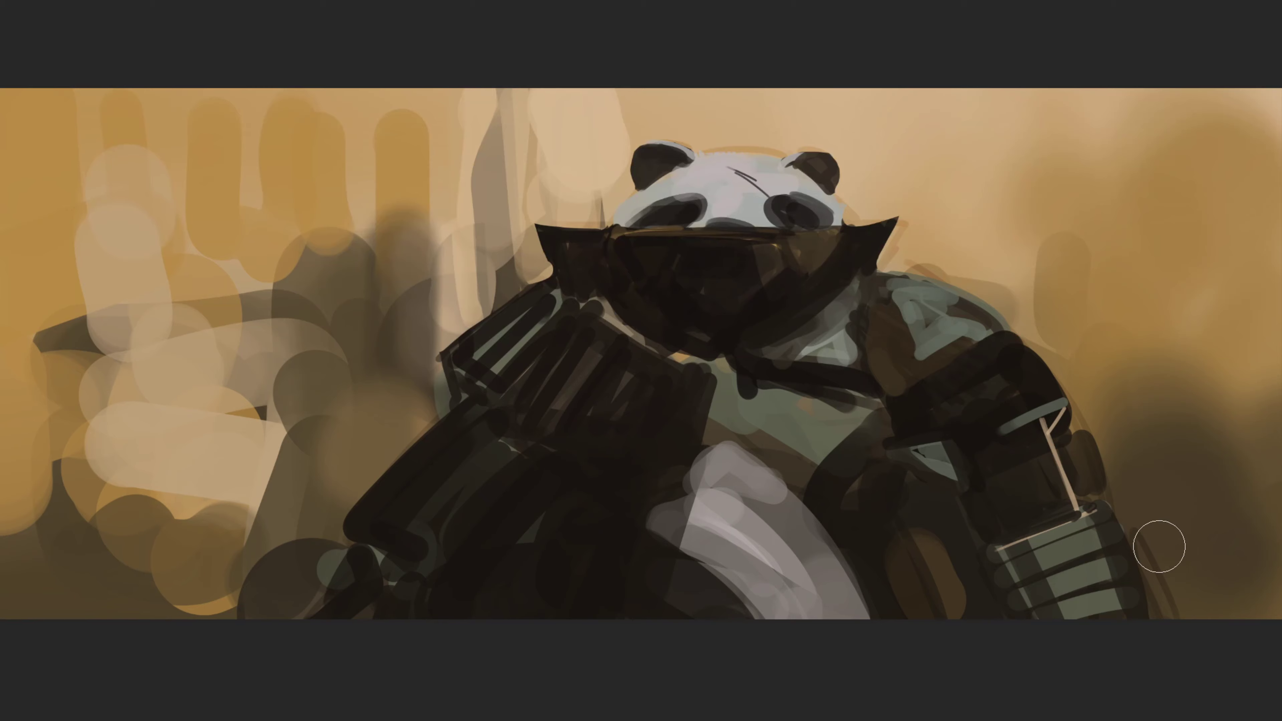
{"action": "left_click_drag", "start_coordinate": [1176, 454], "coordinate": [1145, 229]}
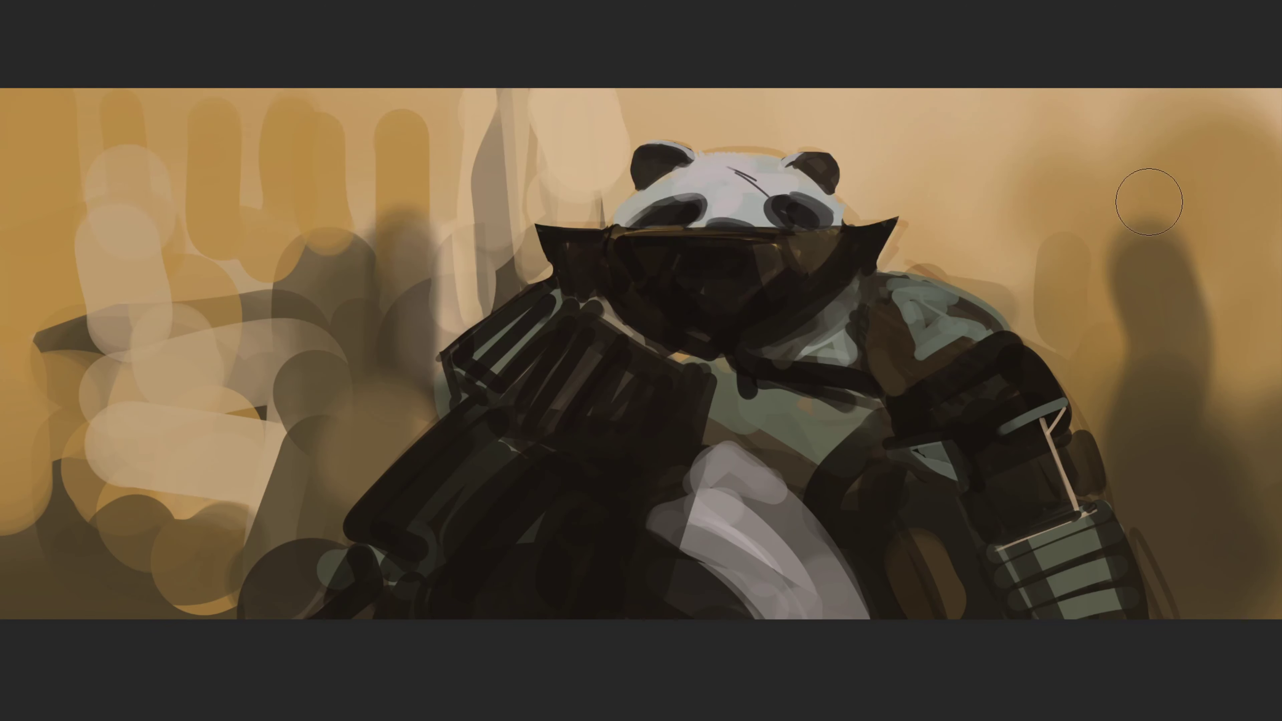
{"action": "left_click_drag", "start_coordinate": [1129, 242], "coordinate": [1126, 414]}
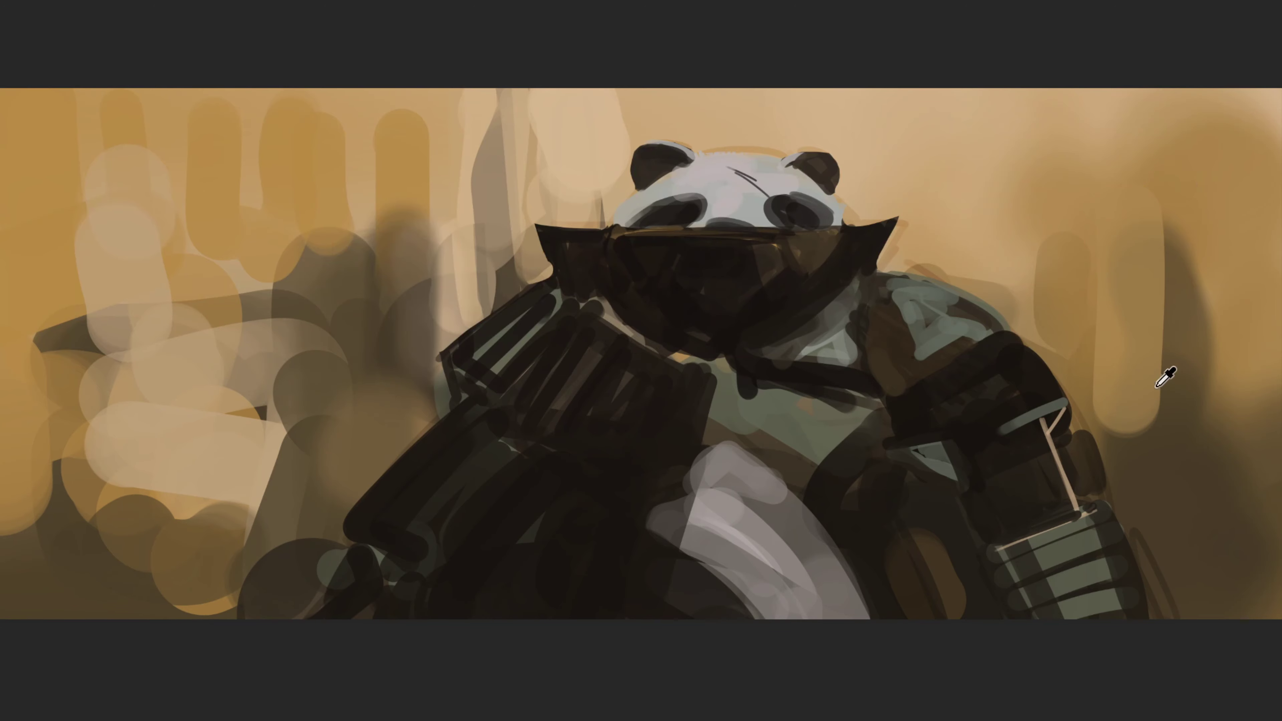
{"action": "left_click_drag", "start_coordinate": [1145, 457], "coordinate": [1141, 398]}
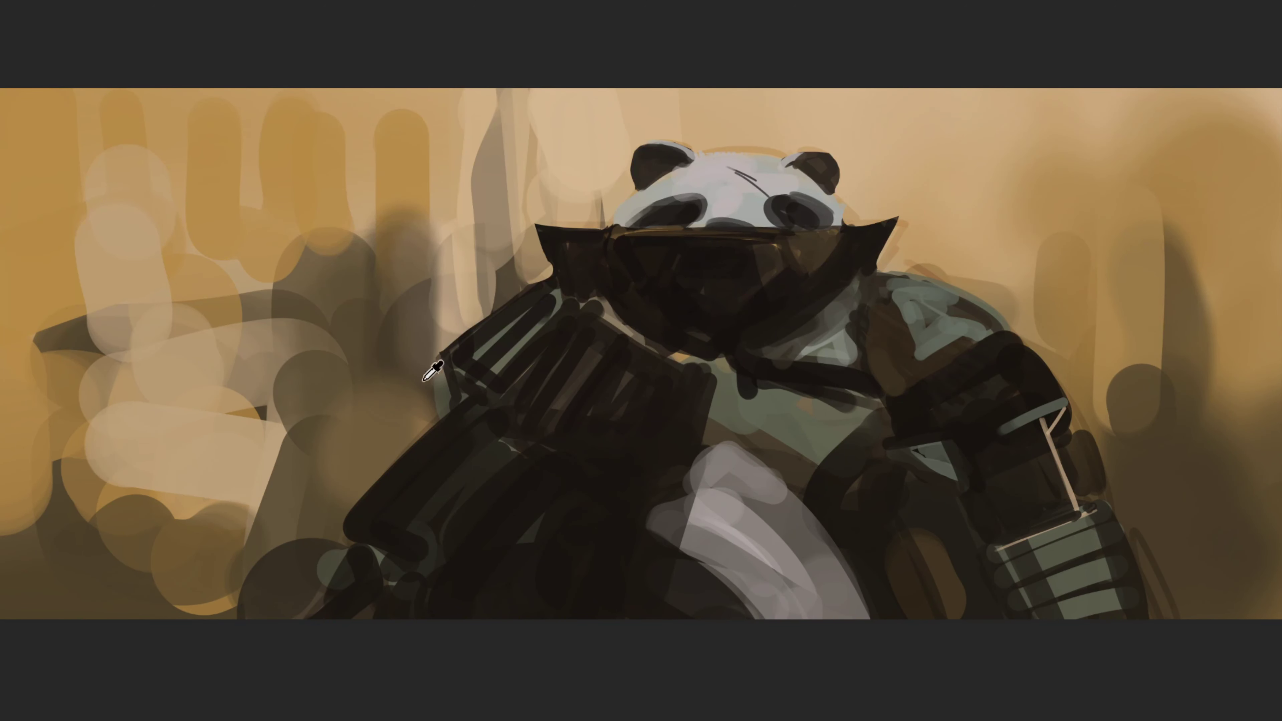
Add tan and vertical brown strokes to the left background
{"action": "mouse_move", "coordinate": [426, 322]}
{"action": "left_mouse_down"}
{"action": "mouse_move", "coordinate": [434, 212]}
{"action": "mouse_move", "coordinate": [484, 283]}
{"action": "mouse_move", "coordinate": [333, 384]}
{"action": "left_mouse_up"}
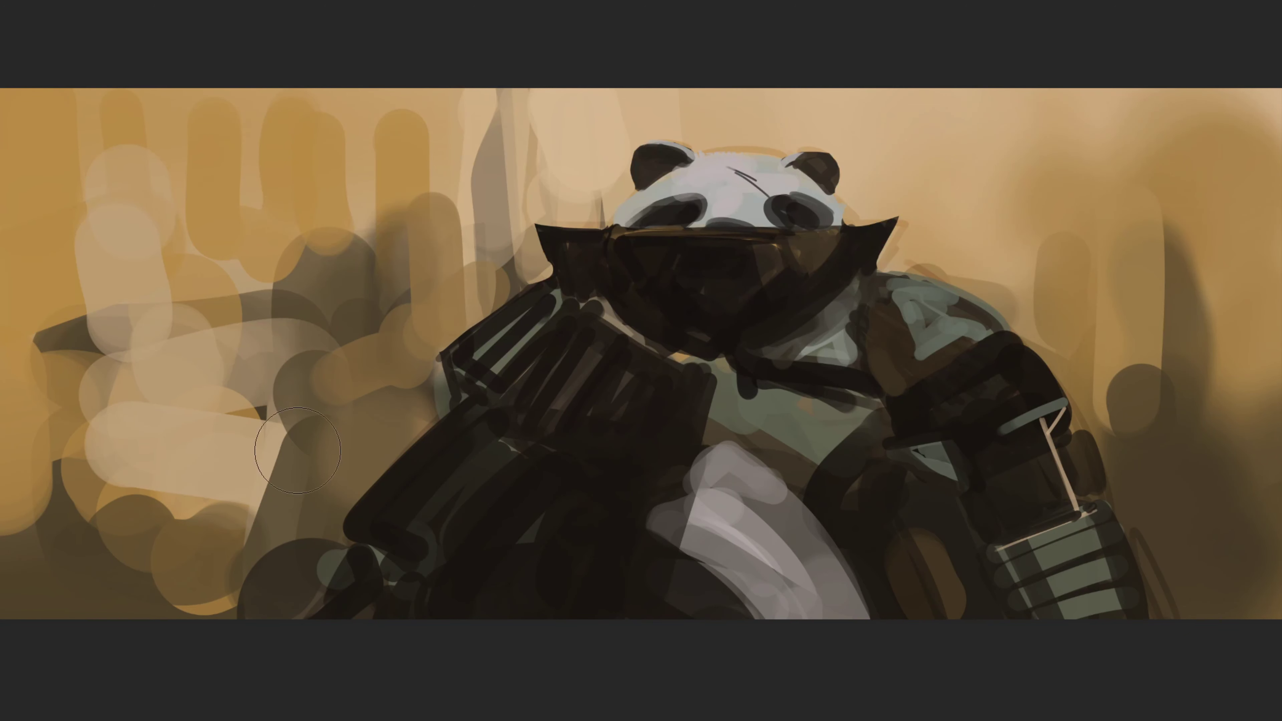
{"action": "left_click_drag", "start_coordinate": [273, 536], "coordinate": [272, 354]}
{"action": "left_click_drag", "start_coordinate": [353, 556], "coordinate": [348, 414]}
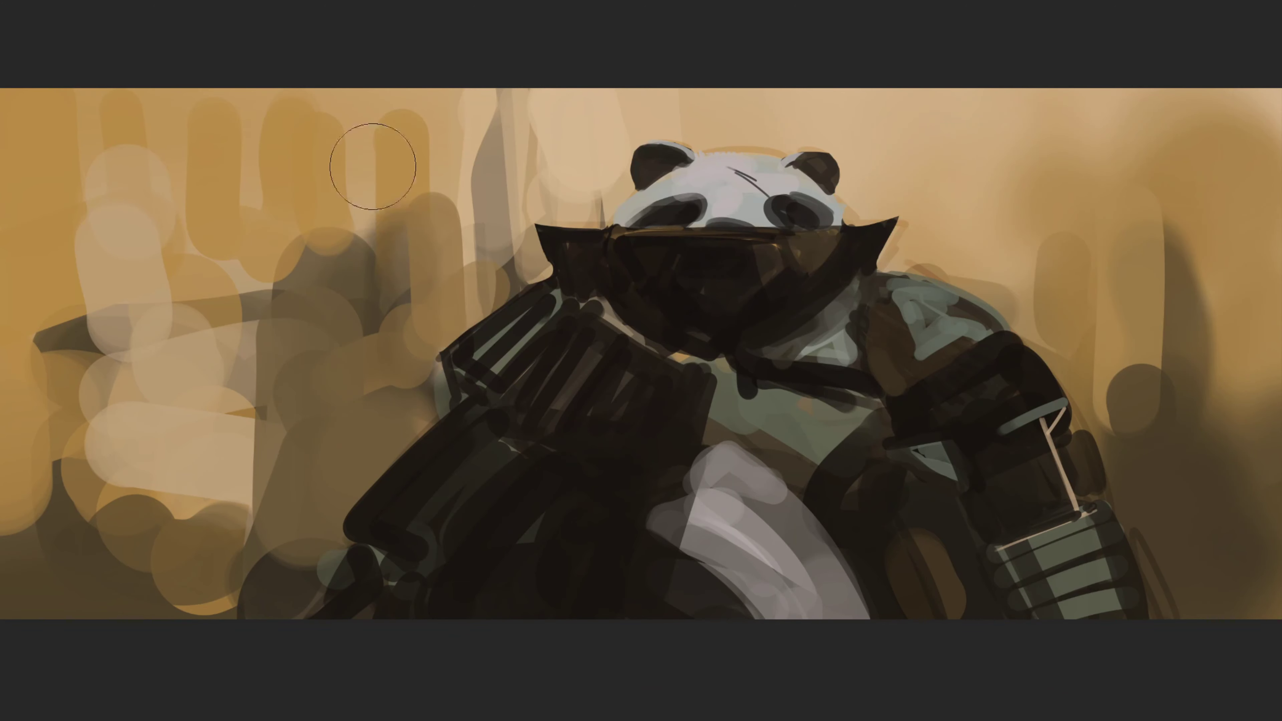
Paint a brown diagonal and several light tan strokes across the lower-left background
{"action": "left_click", "coordinate": [277, 475], "text": "alt"}
{"action": "left_click_drag", "start_coordinate": [151, 374], "coordinate": [268, 500]}
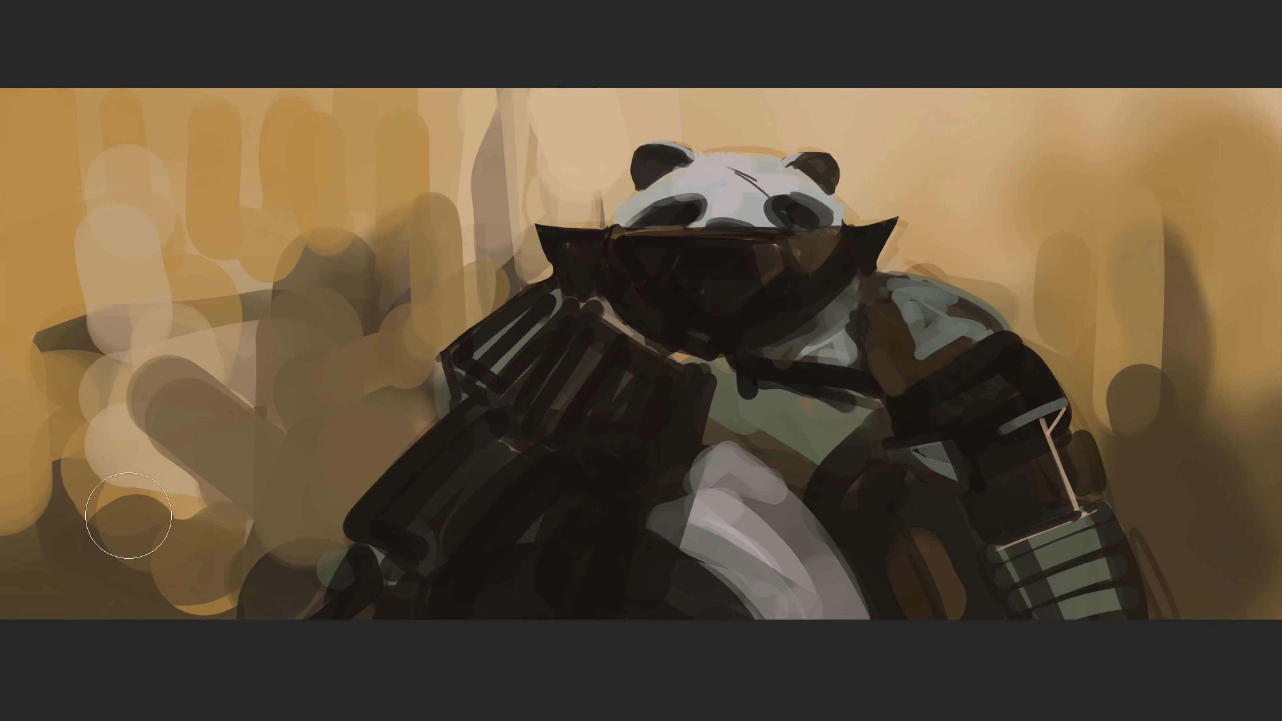
{"action": "left_click", "coordinate": [144, 457], "text": "alt"}
{"action": "left_click_drag", "start_coordinate": [238, 419], "coordinate": [43, 419]}
{"action": "mouse_move", "coordinate": [255, 429]}
{"action": "left_mouse_down"}
{"action": "mouse_move", "coordinate": [255, 506]}
{"action": "mouse_move", "coordinate": [154, 573]}
{"action": "left_mouse_up"}
{"action": "left_click_drag", "start_coordinate": [298, 571], "coordinate": [298, 462]}
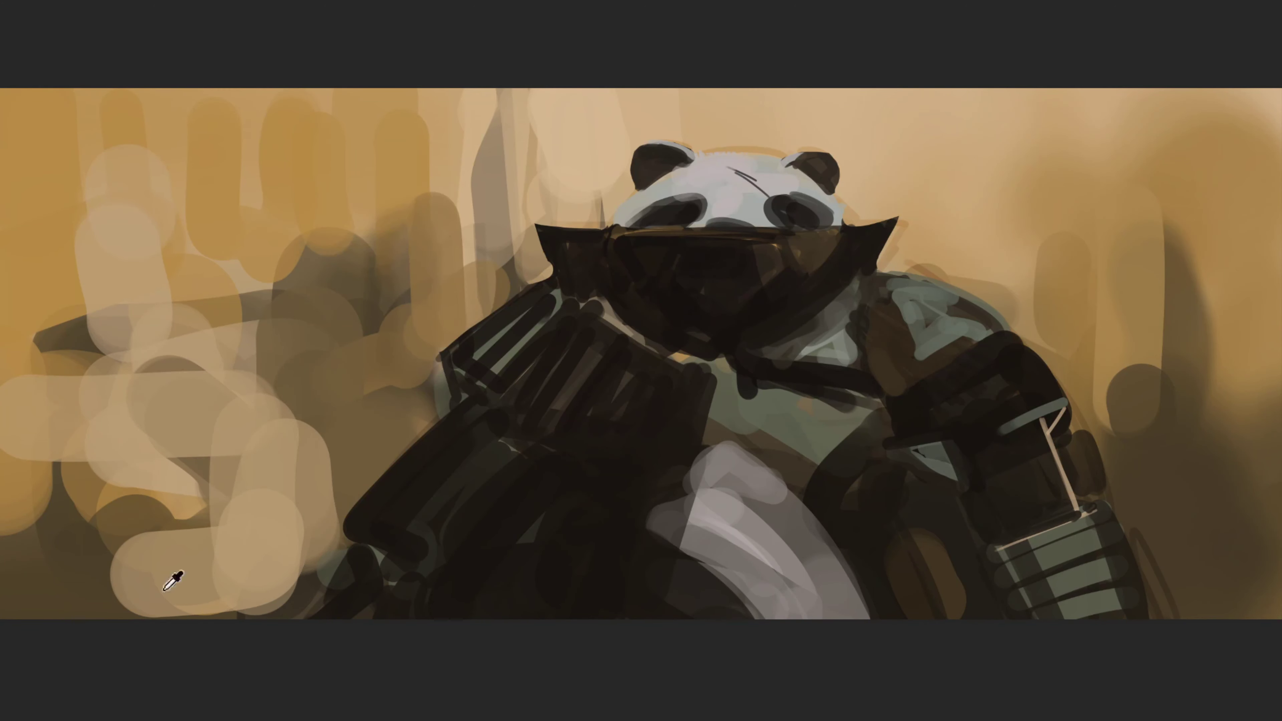
Layer dark brown and further sampled tan strokes over the lower-left background
{"action": "left_click", "coordinate": [89, 553], "text": "alt"}
{"action": "left_click_drag", "start_coordinate": [194, 485], "coordinate": [303, 510]}
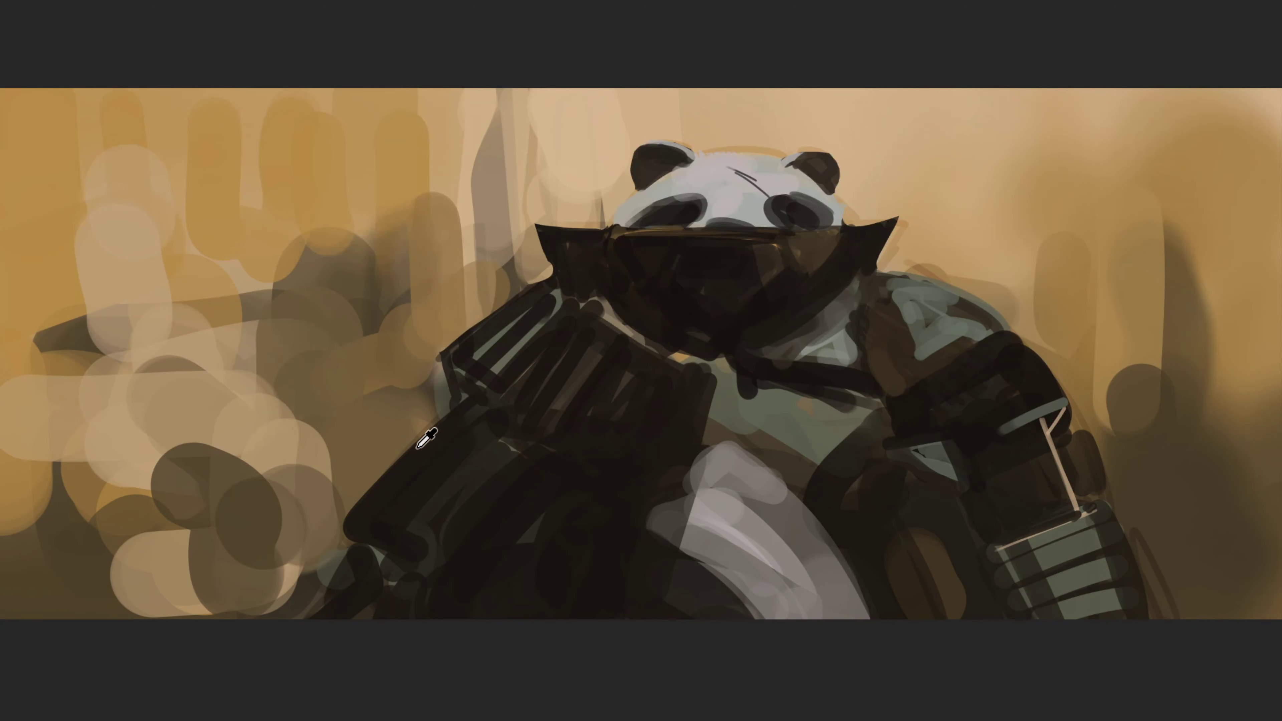
{"action": "left_click_drag", "start_coordinate": [372, 423], "coordinate": [372, 485]}
{"action": "left_click", "coordinate": [305, 451], "text": "alt"}
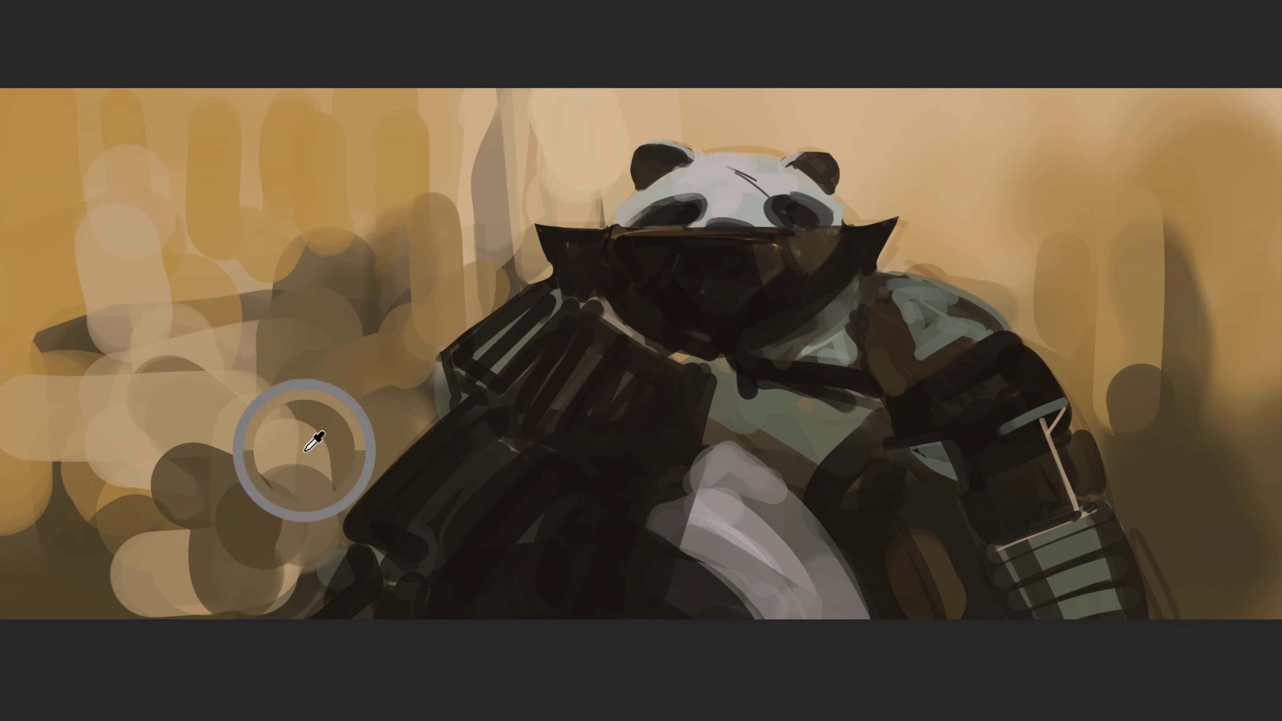
{"action": "left_click_drag", "start_coordinate": [306, 451], "coordinate": [480, 386]}
{"action": "left_click", "coordinate": [372, 358], "text": "alt"}
{"action": "left_click_drag", "start_coordinate": [371, 358], "coordinate": [444, 429]}
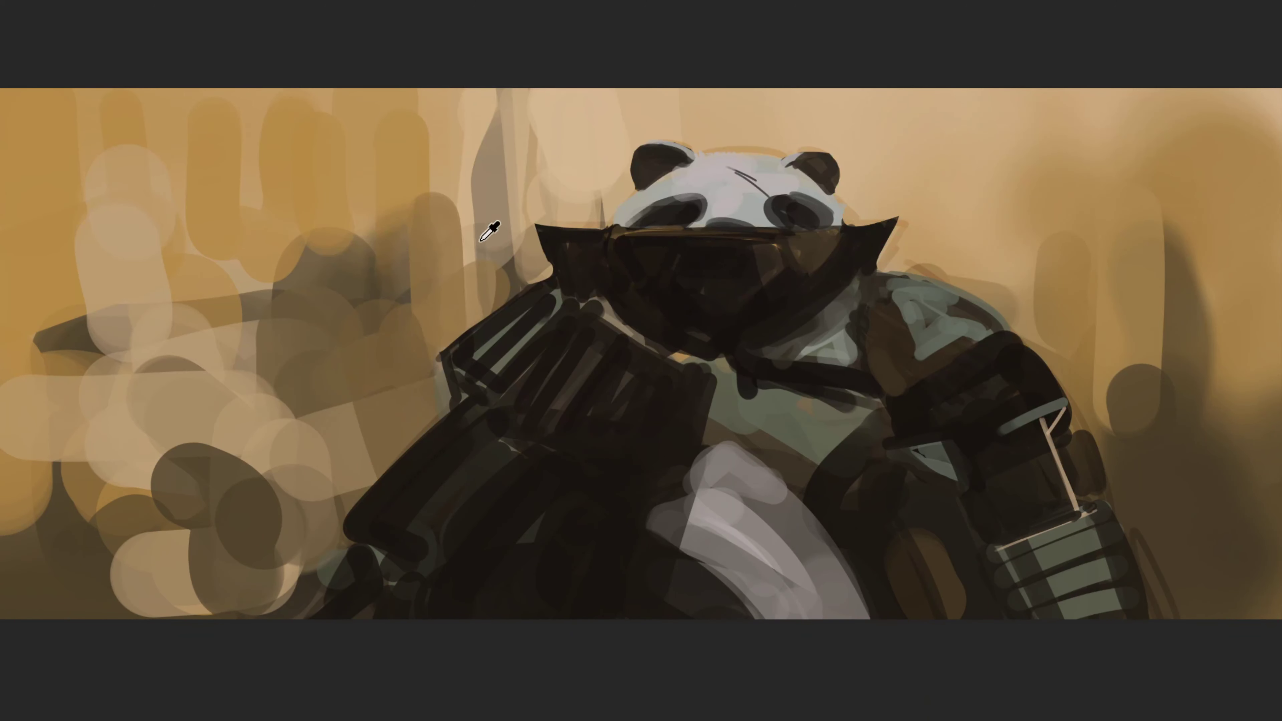
Cover the grey strokes left of the head with tan and touch up beside the mask and right cuff
{"action": "left_click_drag", "start_coordinate": [480, 241], "coordinate": [434, 404]}
{"action": "left_click", "coordinate": [540, 148], "text": "alt"}
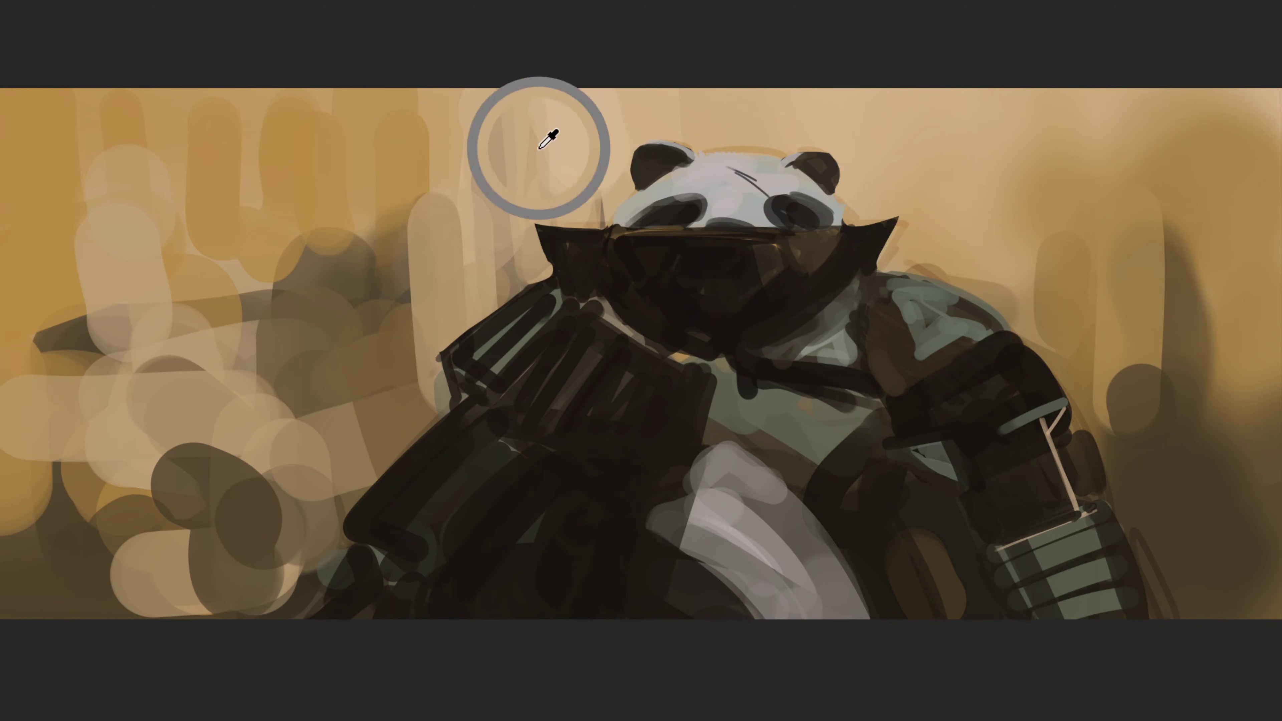
{"action": "left_click_drag", "start_coordinate": [540, 149], "coordinate": [550, 336]}
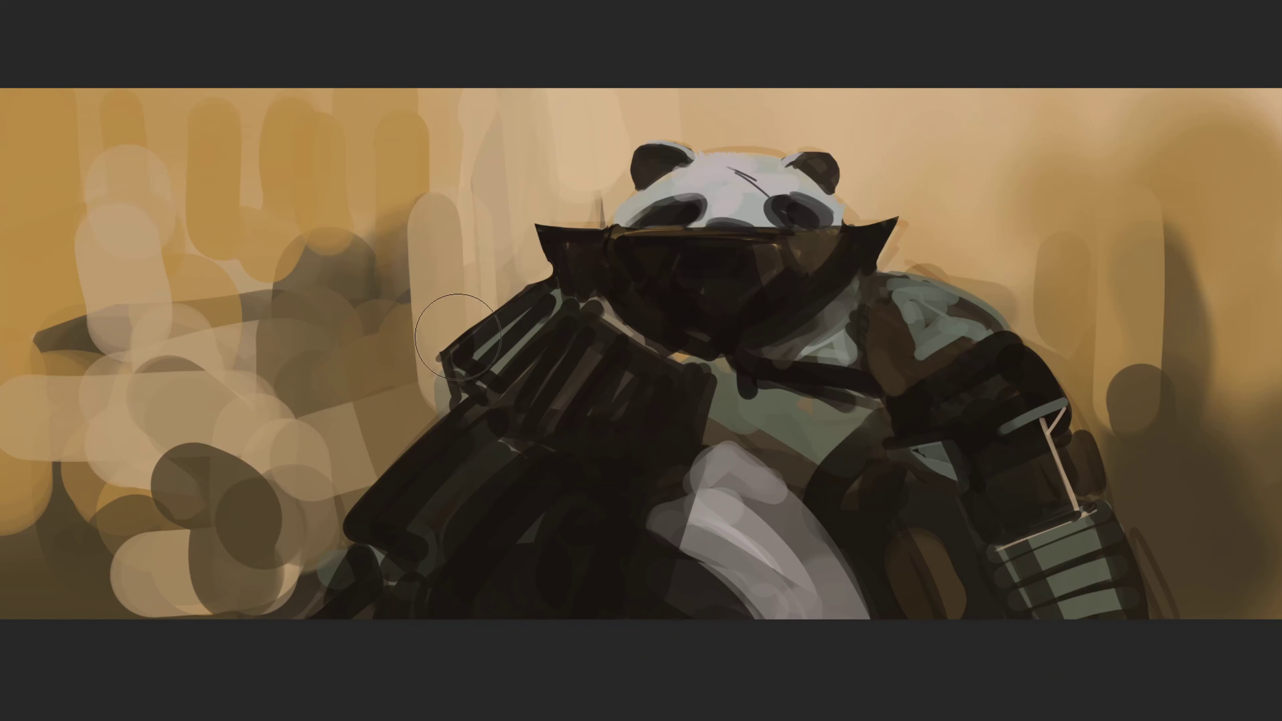
{"action": "mouse_move", "coordinate": [458, 337]}
{"action": "left_mouse_down"}
{"action": "mouse_move", "coordinate": [485, 212]}
{"action": "mouse_move", "coordinate": [575, 192]}
{"action": "left_mouse_up"}
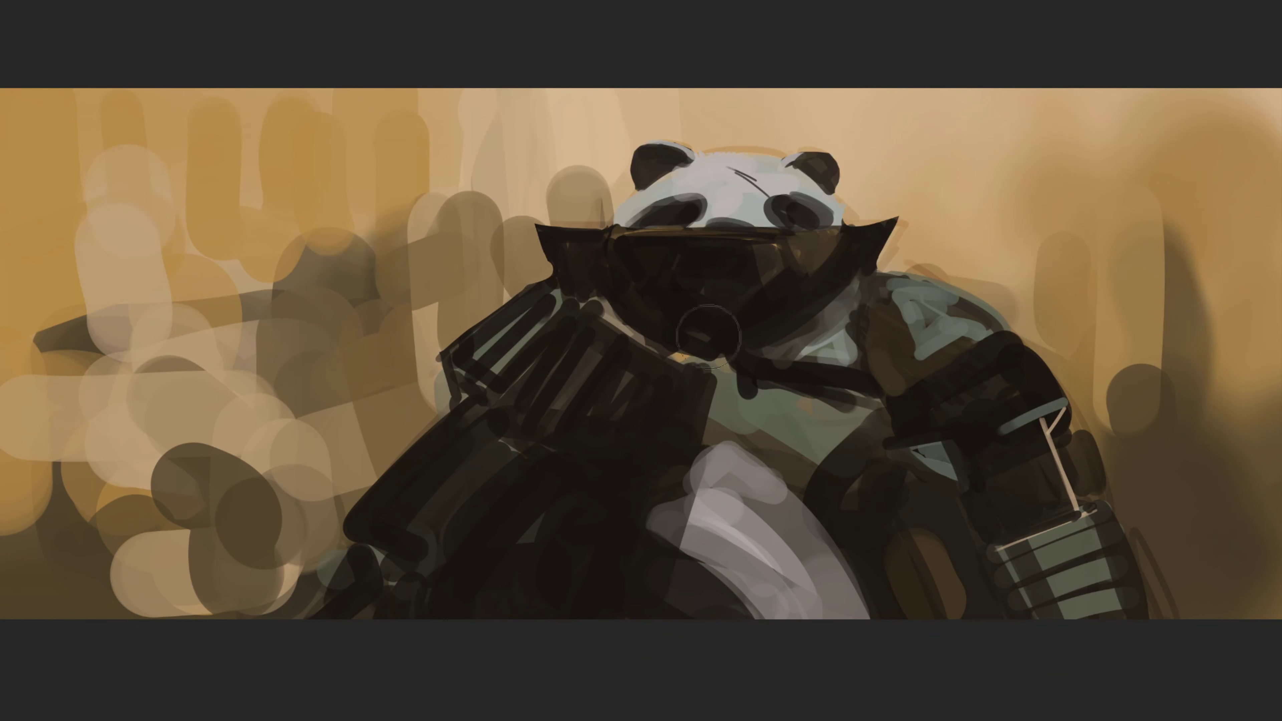
{"action": "left_click", "coordinate": [602, 141], "text": "alt"}
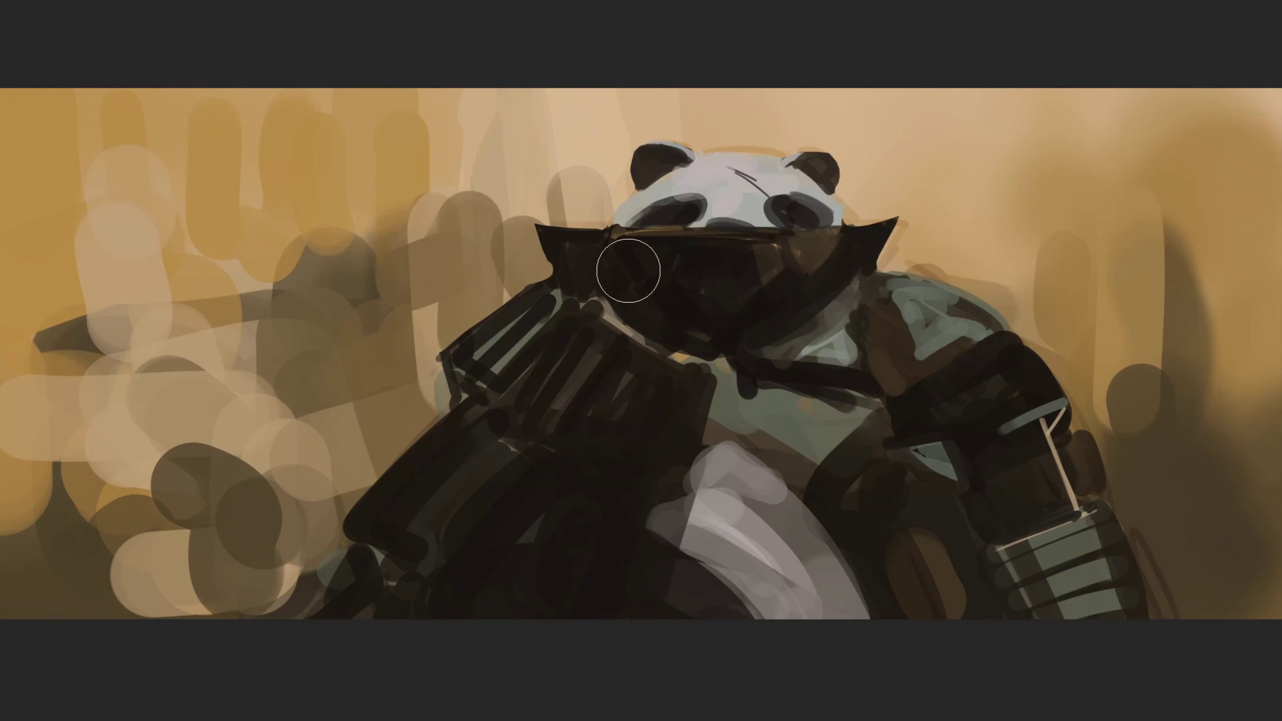
{"action": "mouse_move", "coordinate": [532, 142]}
{"action": "left_mouse_down"}
{"action": "mouse_move", "coordinate": [580, 217]}
{"action": "mouse_move", "coordinate": [540, 186]}
{"action": "mouse_move", "coordinate": [520, 247]}
{"action": "left_mouse_up"}
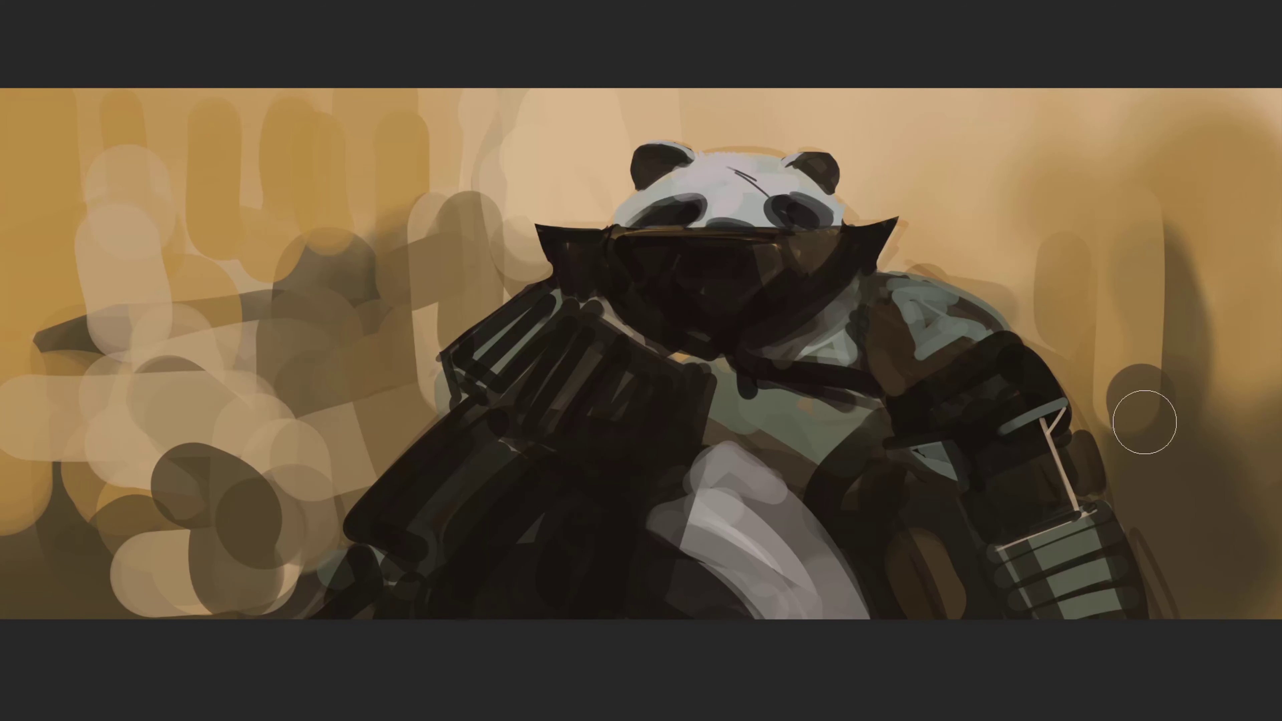
{"action": "left_click_drag", "start_coordinate": [933, 223], "coordinate": [950, 287]}
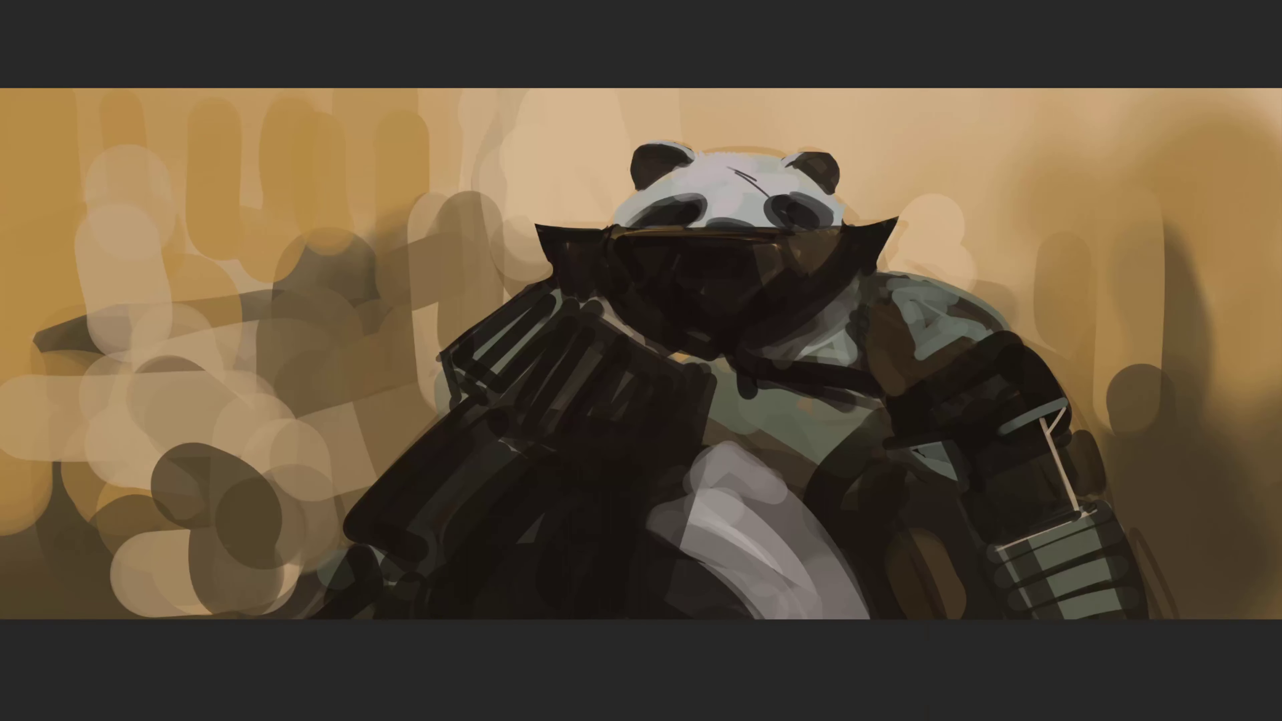
{"action": "left_click_drag", "start_coordinate": [1136, 530], "coordinate": [1176, 617]}
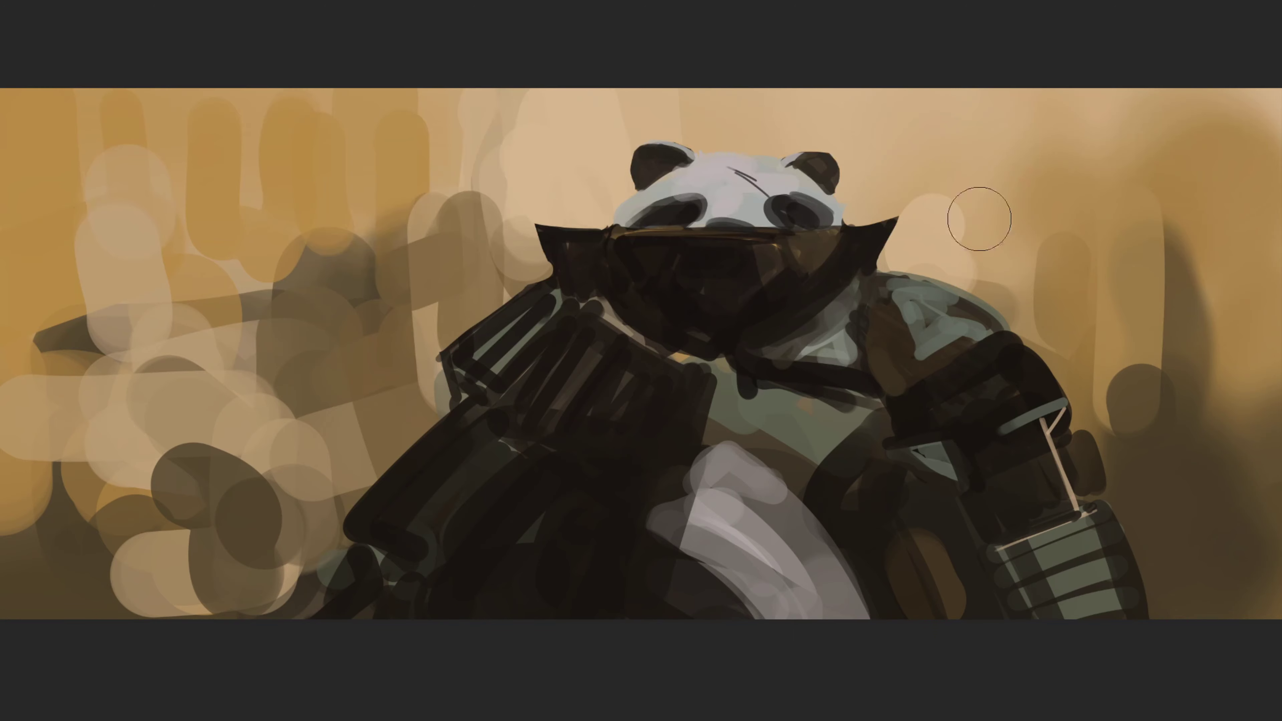
Dab light tan into the right background and darken around the collar
{"action": "mouse_move", "coordinate": [979, 219]}
{"action": "left_mouse_down"}
{"action": "mouse_move", "coordinate": [854, 171]}
{"action": "mouse_move", "coordinate": [973, 194]}
{"action": "mouse_move", "coordinate": [1064, 252]}
{"action": "mouse_move", "coordinate": [1113, 306]}
{"action": "mouse_move", "coordinate": [1106, 358]}
{"action": "left_mouse_up"}
{"action": "mouse_move", "coordinate": [1070, 273]}
{"action": "left_mouse_down"}
{"action": "mouse_move", "coordinate": [1033, 132]}
{"action": "mouse_move", "coordinate": [1139, 287]}
{"action": "left_mouse_up"}
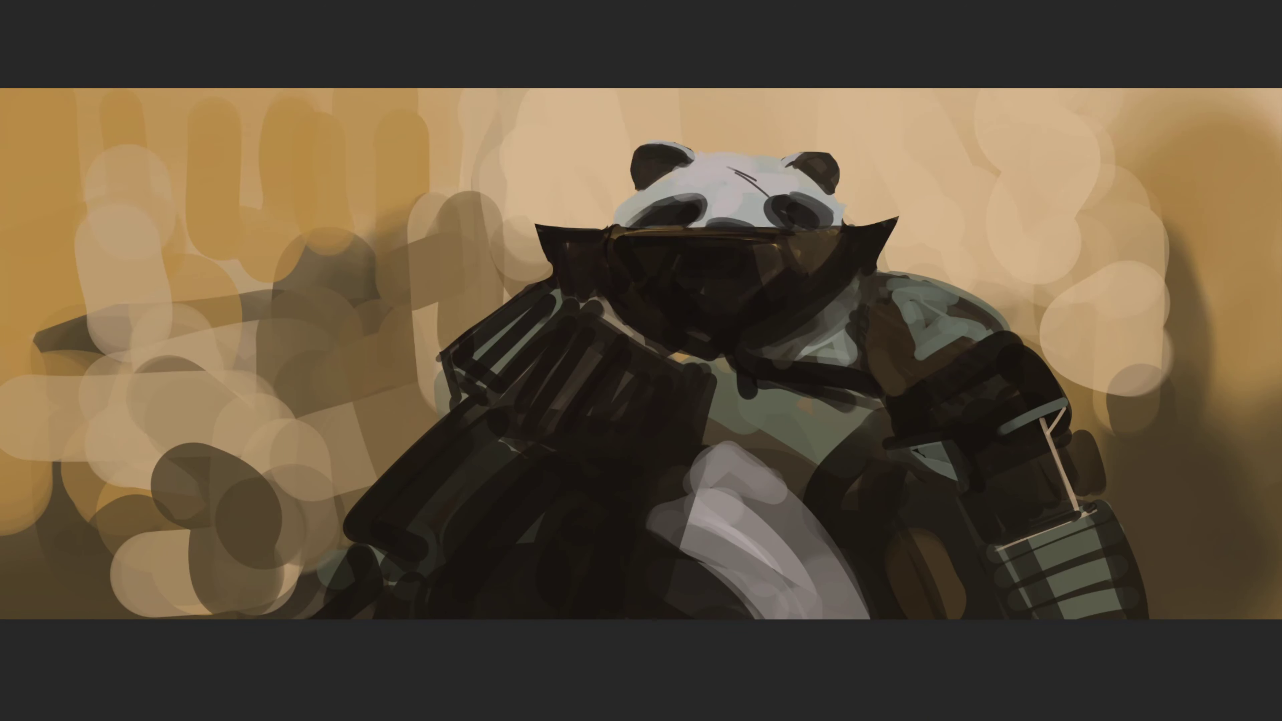
{"action": "left_click_drag", "start_coordinate": [587, 257], "coordinate": [572, 252]}
With a smaller brush, sharpen the left arm's upper and lower-left edges with dark strokes
{"action": "key", "text": "bracketleft"}
{"action": "key", "text": "bracketleft"}
{"action": "left_click_drag", "start_coordinate": [458, 337], "coordinate": [546, 286]}
{"action": "left_click_drag", "start_coordinate": [441, 356], "coordinate": [452, 429]}
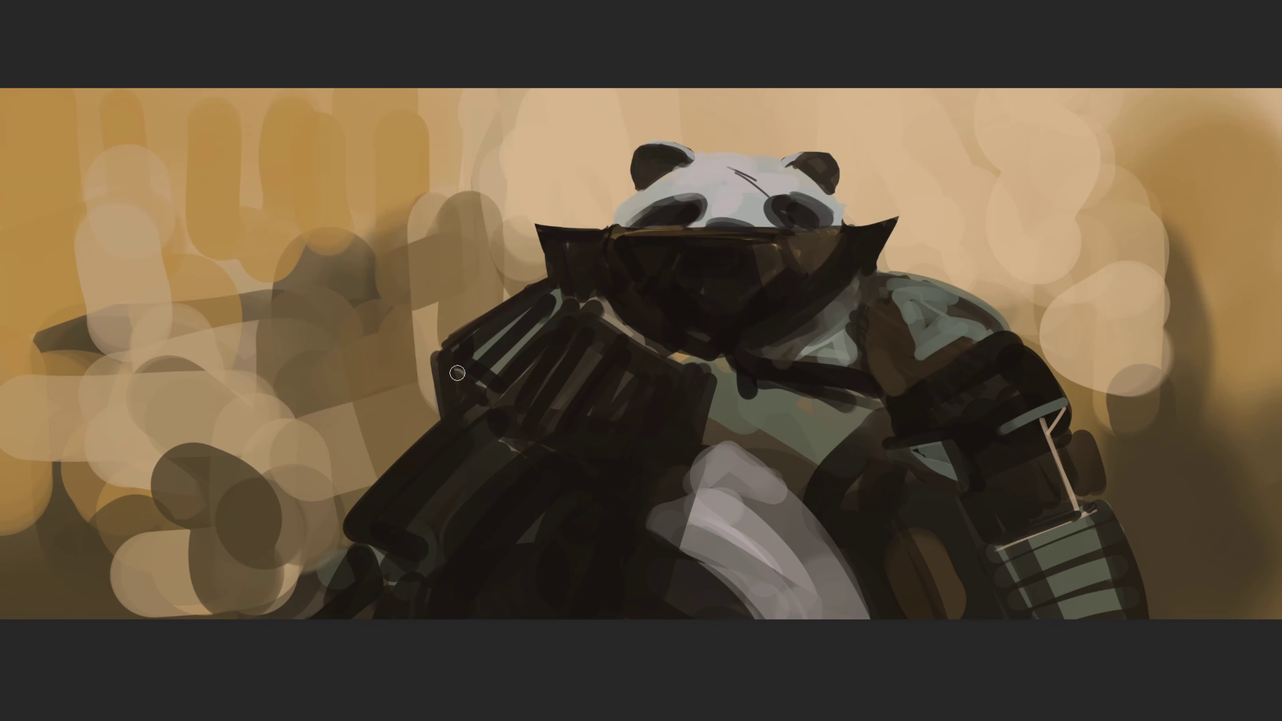
{"action": "left_click_drag", "start_coordinate": [434, 355], "coordinate": [512, 298]}
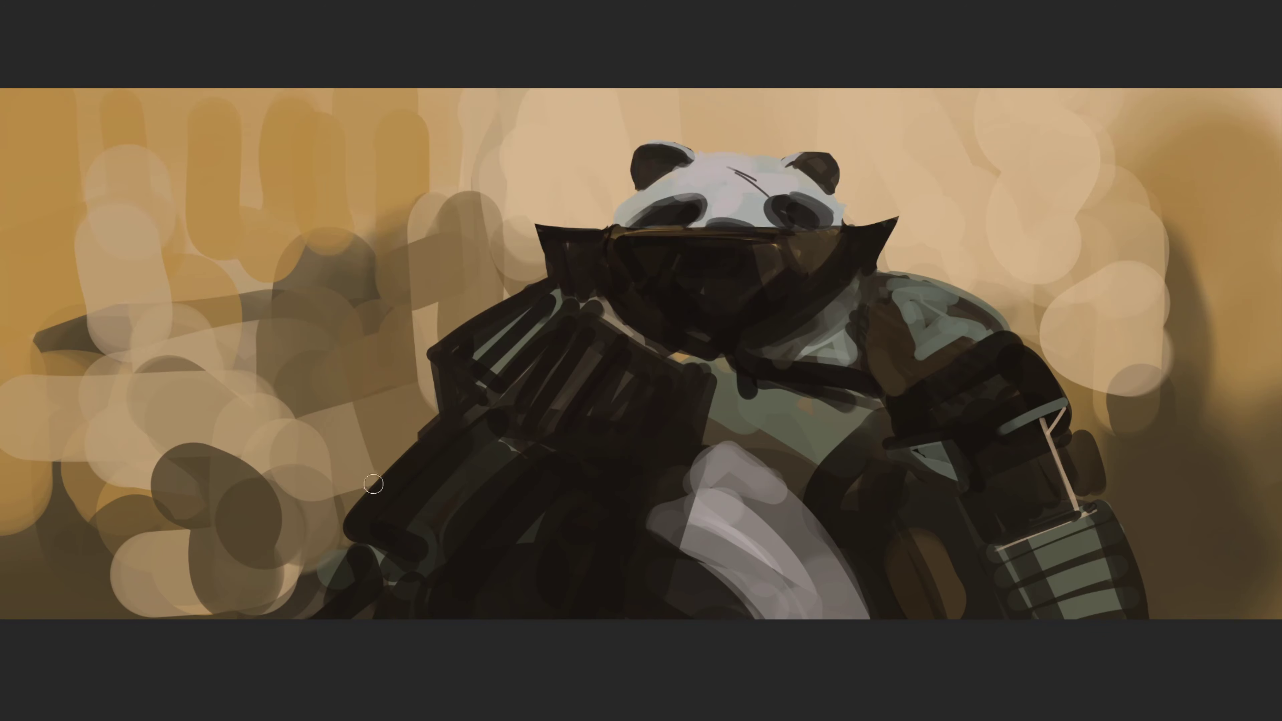
{"action": "left_click_drag", "start_coordinate": [414, 438], "coordinate": [345, 506]}
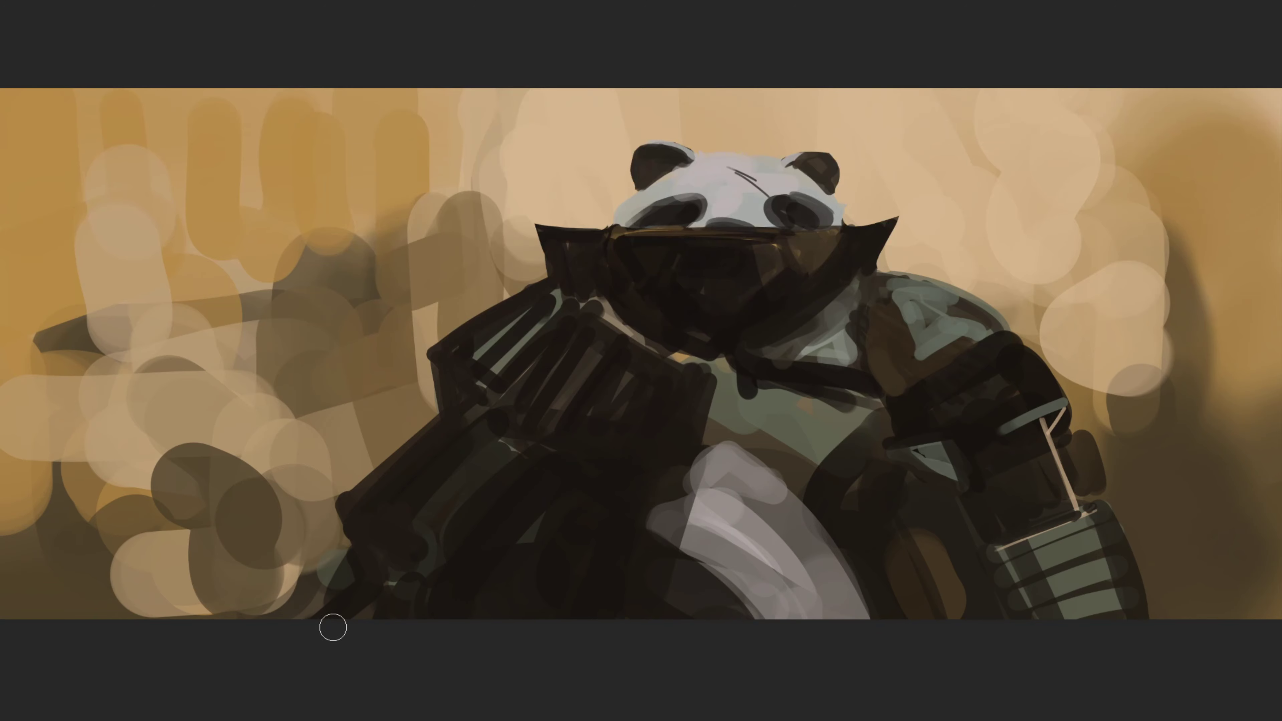
Block in the grey-green gun shape and hand at lower left
{"action": "mouse_move", "coordinate": [298, 624]}
{"action": "left_mouse_down"}
{"action": "mouse_move", "coordinate": [367, 549]}
{"action": "mouse_move", "coordinate": [372, 613]}
{"action": "mouse_move", "coordinate": [418, 573]}
{"action": "mouse_move", "coordinate": [324, 634]}
{"action": "left_mouse_up"}
{"action": "left_click", "coordinate": [460, 521], "text": "alt"}
{"action": "left_click_drag", "start_coordinate": [415, 632], "coordinate": [390, 627]}
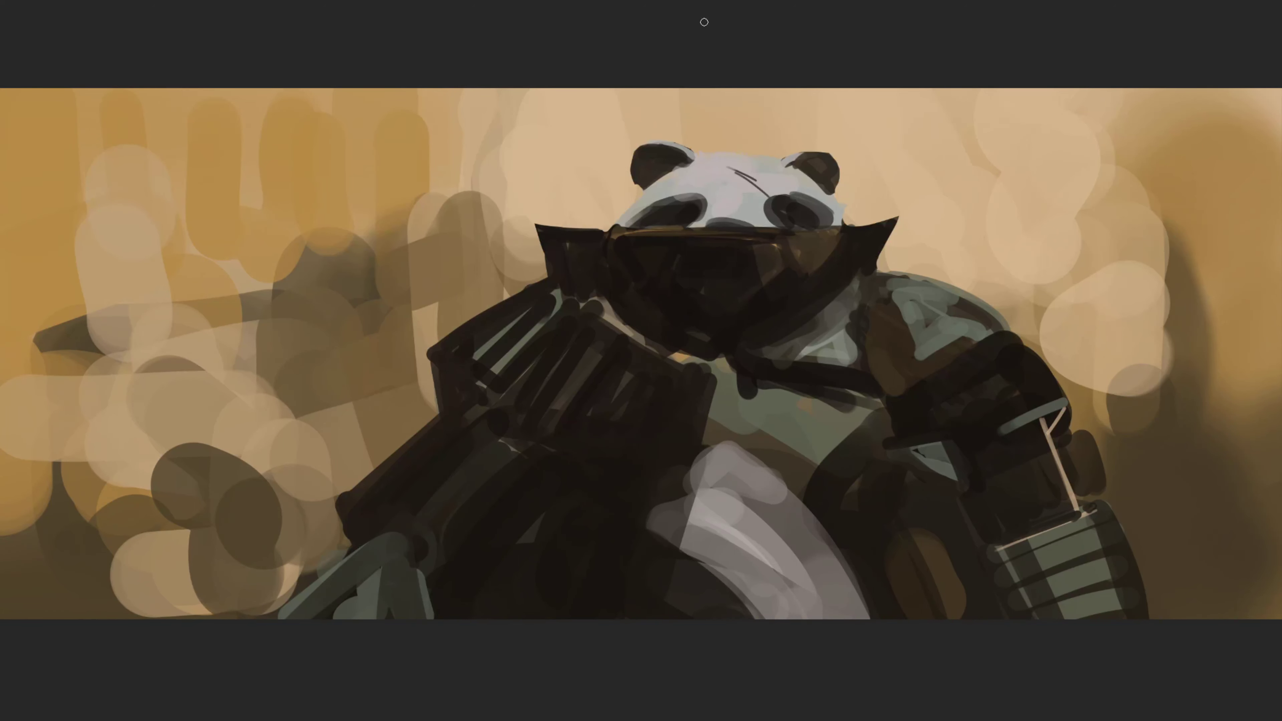
Paint grey and grey-blue strokes on the left ear, left cheek and between the eyes
{"action": "left_click_drag", "start_coordinate": [644, 179], "coordinate": [643, 188]}
{"action": "left_click_drag", "start_coordinate": [644, 191], "coordinate": [667, 177]}
{"action": "left_click_drag", "start_coordinate": [632, 228], "coordinate": [667, 175]}
{"action": "left_click_drag", "start_coordinate": [638, 228], "coordinate": [663, 189]}
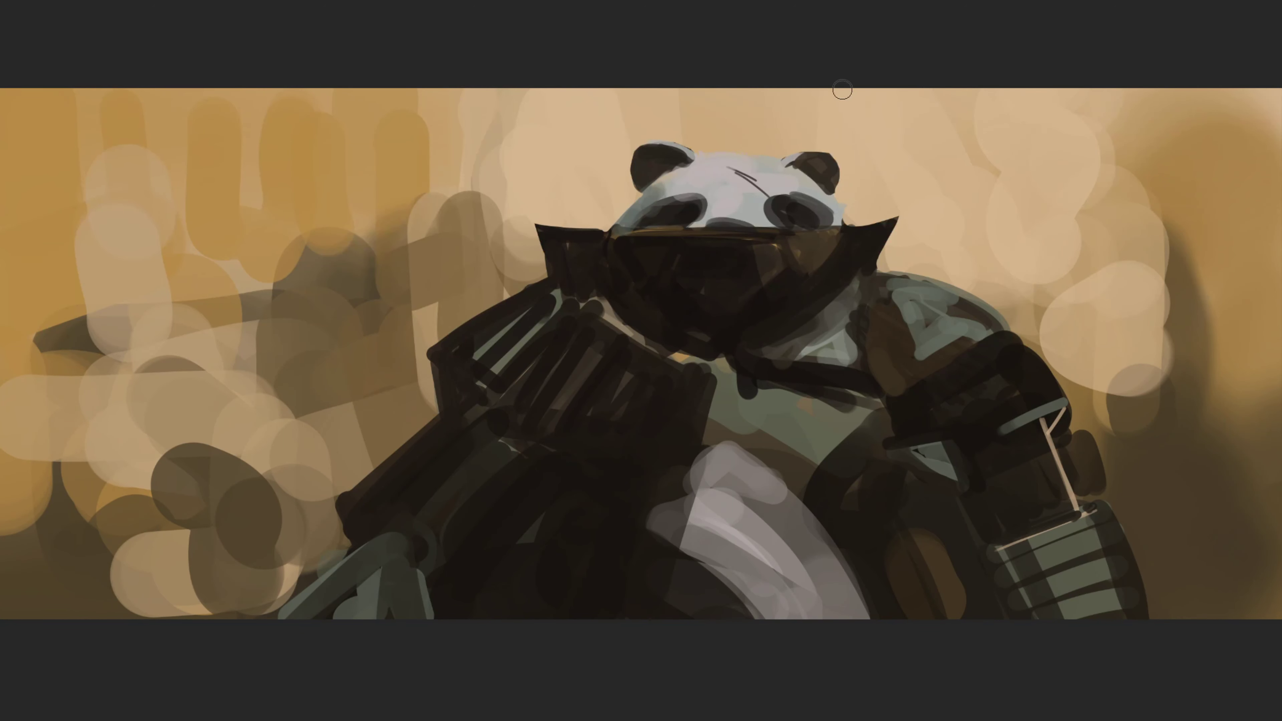
{"action": "mouse_move", "coordinate": [745, 208]}
{"action": "left_mouse_down"}
{"action": "mouse_move", "coordinate": [730, 226]}
{"action": "mouse_move", "coordinate": [808, 192]}
{"action": "left_mouse_up"}
{"action": "left_click", "coordinate": [760, 223]}
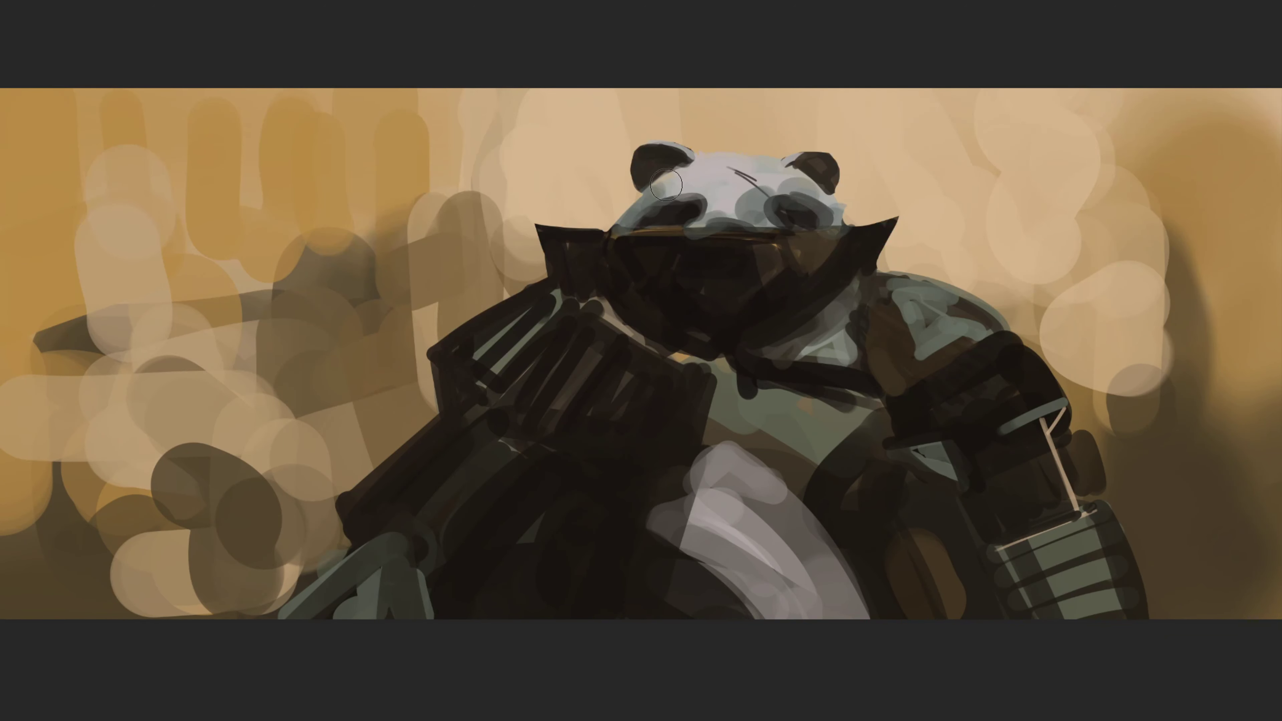
Brush sampled grey below the right ear, along the left eye patch, across the forehead and head top
{"action": "left_click_drag", "start_coordinate": [659, 184], "coordinate": [704, 162]}
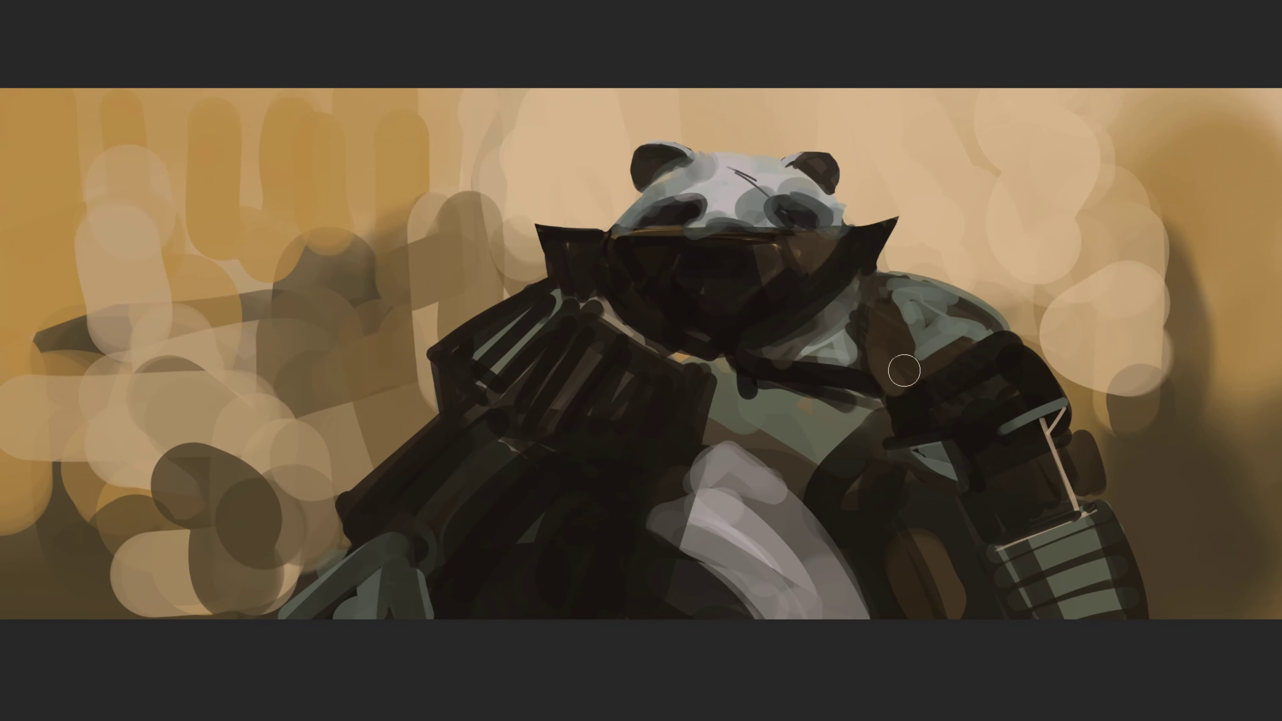
{"action": "key", "text": "alt"}
{"action": "left_click", "coordinate": [829, 198], "text": "alt"}
{"action": "left_click_drag", "start_coordinate": [823, 189], "coordinate": [853, 228]}
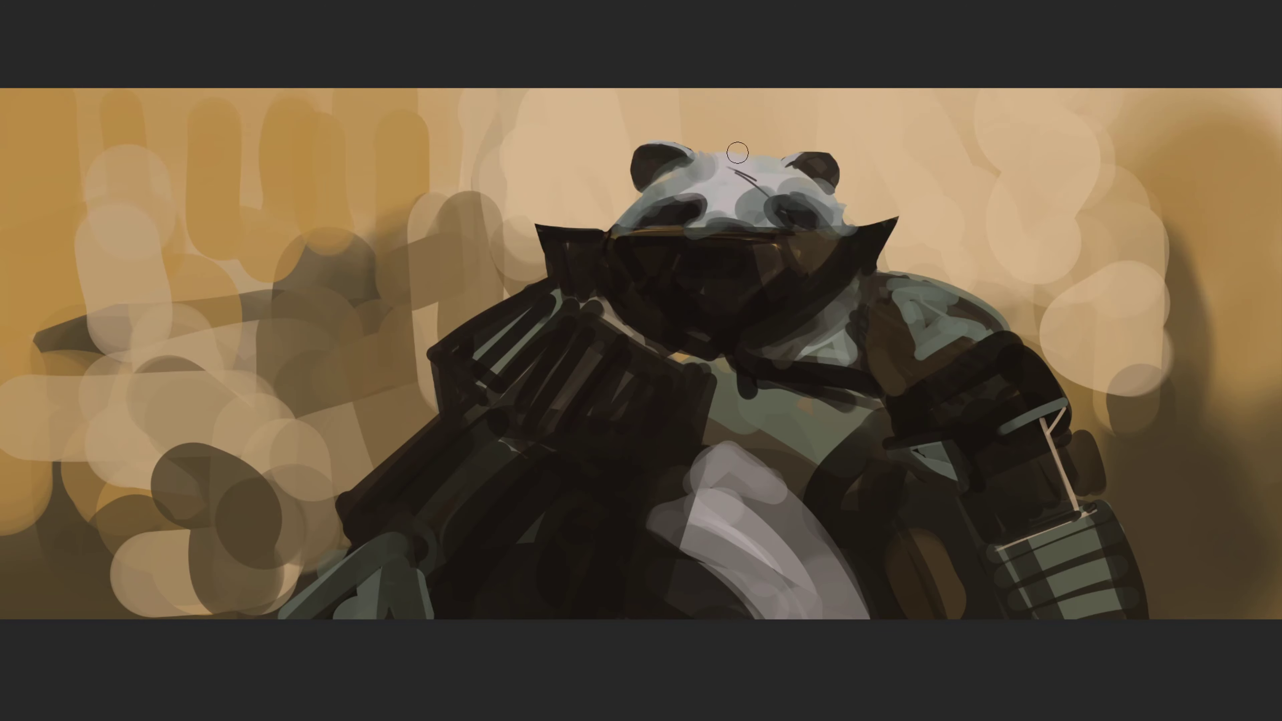
{"action": "left_click_drag", "start_coordinate": [714, 202], "coordinate": [692, 228]}
{"action": "mouse_move", "coordinate": [715, 159]}
{"action": "left_mouse_down"}
{"action": "mouse_move", "coordinate": [689, 189]}
{"action": "mouse_move", "coordinate": [785, 162]}
{"action": "mouse_move", "coordinate": [733, 163]}
{"action": "mouse_move", "coordinate": [801, 165]}
{"action": "left_mouse_up"}
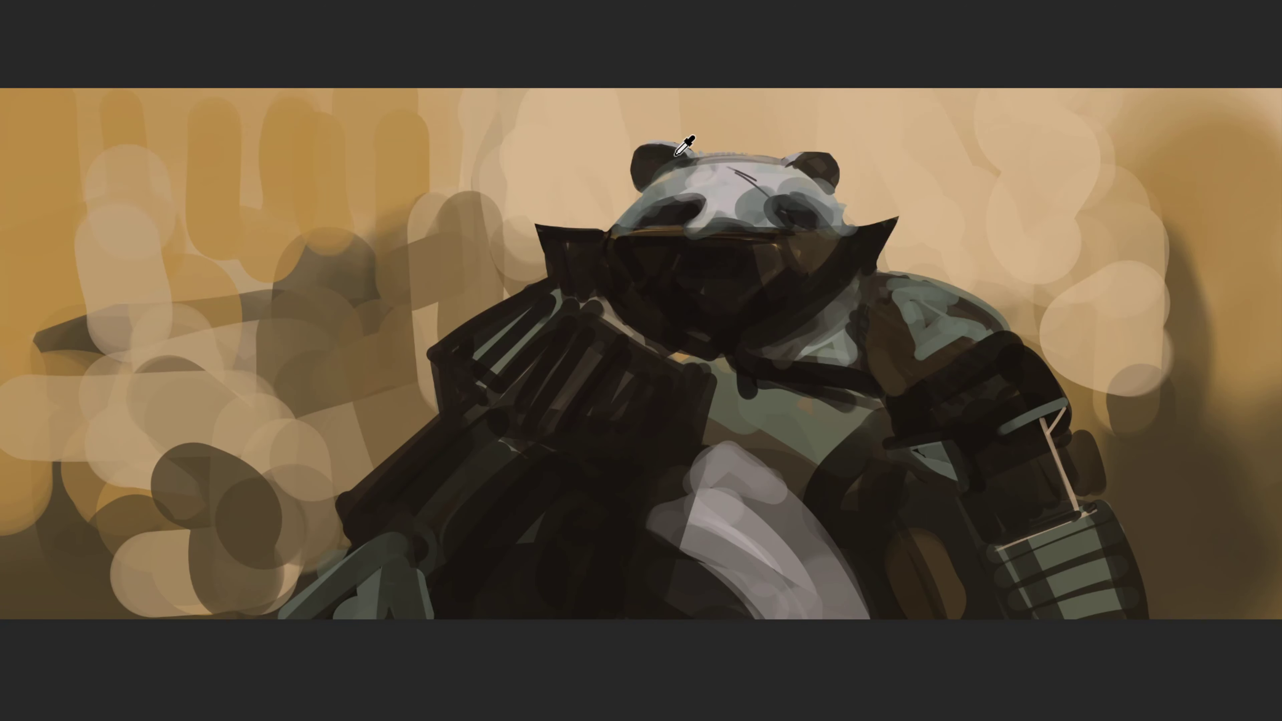
{"action": "left_click_drag", "start_coordinate": [697, 168], "coordinate": [748, 160]}
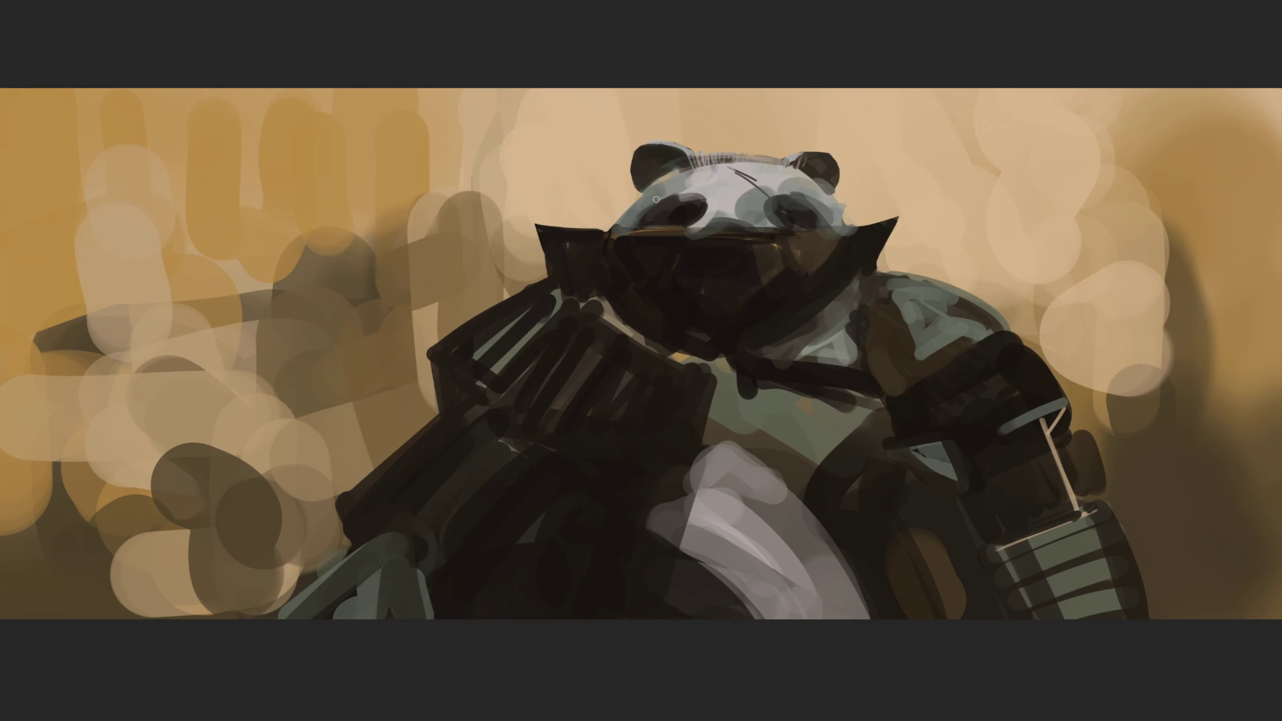
Rework the brow and right eye patch with lighter and darker grey strokes
{"action": "mouse_move", "coordinate": [655, 201]}
{"action": "left_mouse_down"}
{"action": "mouse_move", "coordinate": [700, 192]}
{"action": "mouse_move", "coordinate": [679, 173]}
{"action": "left_mouse_up"}
{"action": "left_click_drag", "start_coordinate": [637, 210], "coordinate": [686, 164]}
{"action": "mouse_move", "coordinate": [798, 195]}
{"action": "left_mouse_down"}
{"action": "mouse_move", "coordinate": [780, 217]}
{"action": "mouse_move", "coordinate": [759, 202]}
{"action": "mouse_move", "coordinate": [772, 224]}
{"action": "mouse_move", "coordinate": [783, 200]}
{"action": "mouse_move", "coordinate": [754, 224]}
{"action": "mouse_move", "coordinate": [781, 218]}
{"action": "mouse_move", "coordinate": [744, 203]}
{"action": "mouse_move", "coordinate": [783, 217]}
{"action": "mouse_move", "coordinate": [772, 212]}
{"action": "left_mouse_up"}
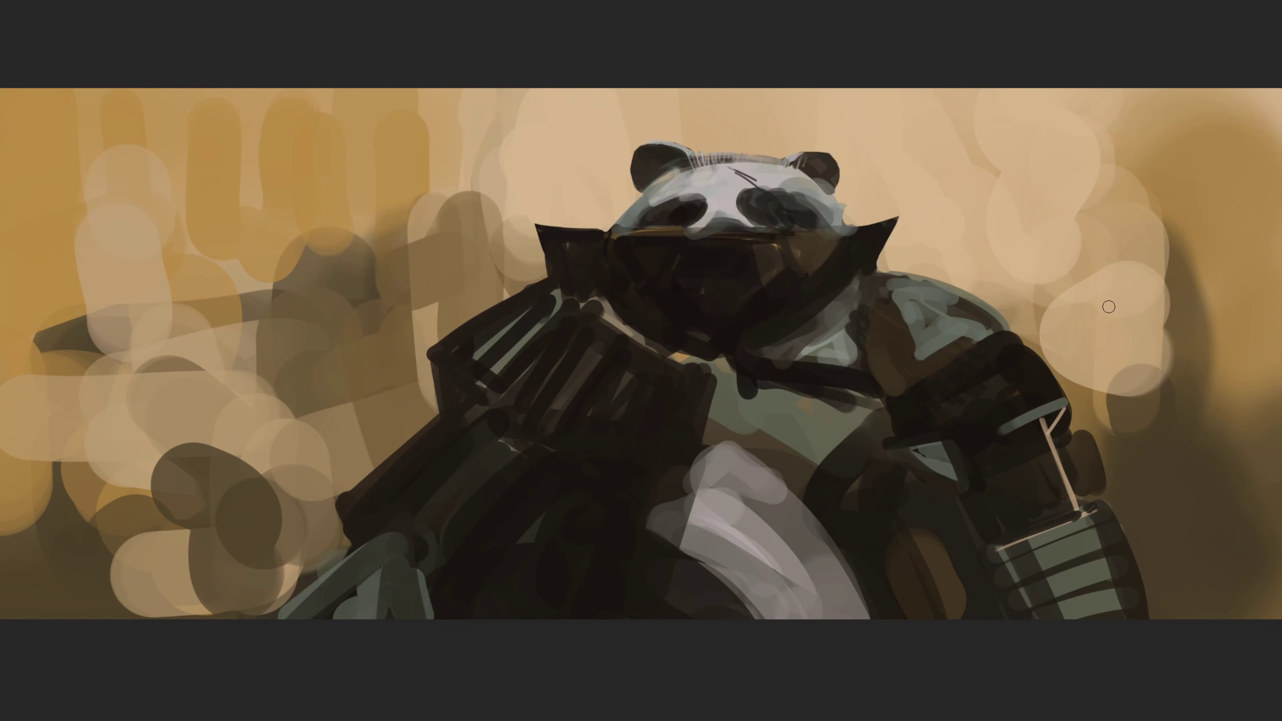
{"action": "left_click_drag", "start_coordinate": [747, 200], "coordinate": [788, 220]}
{"action": "mouse_move", "coordinate": [739, 204]}
{"action": "left_mouse_down"}
{"action": "mouse_move", "coordinate": [800, 202]}
{"action": "mouse_move", "coordinate": [746, 183]}
{"action": "left_mouse_up"}
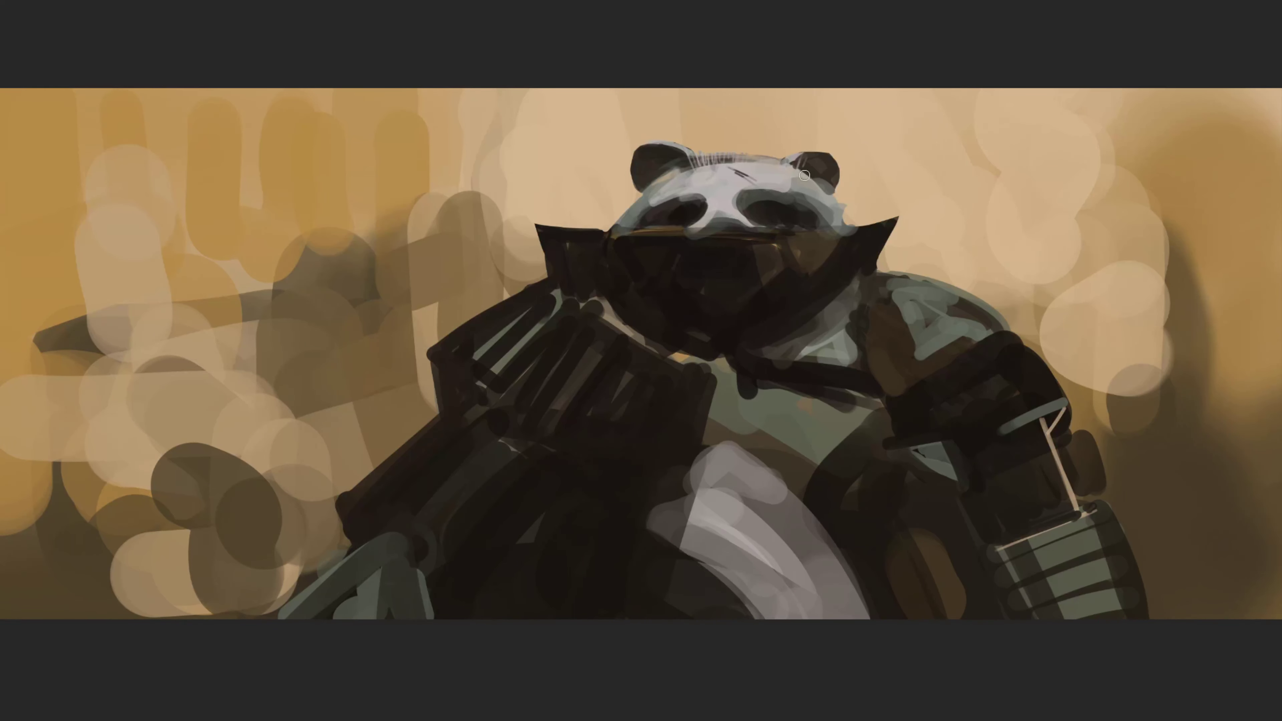
Paint the right ear uniformly dark with grey-blue and grey strokes beneath it
{"action": "left_click_drag", "start_coordinate": [804, 175], "coordinate": [808, 175]}
{"action": "left_click_drag", "start_coordinate": [794, 170], "coordinate": [817, 152]}
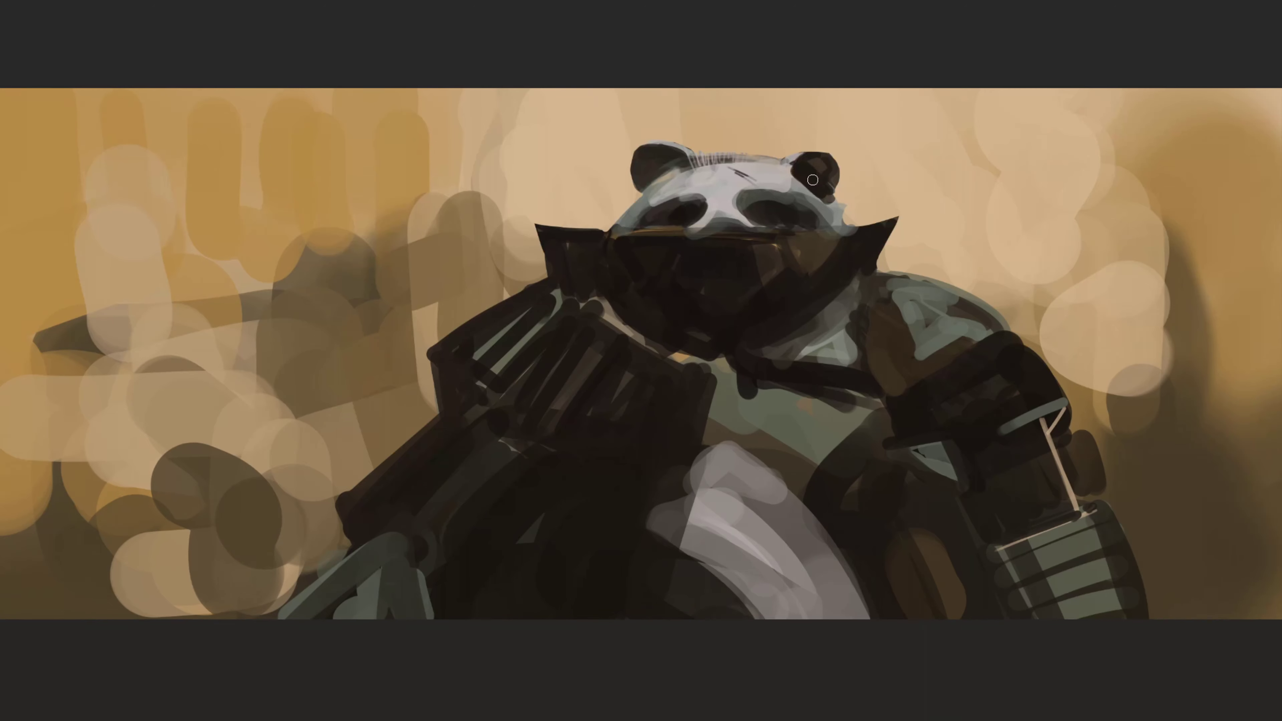
{"action": "left_click_drag", "start_coordinate": [803, 167], "coordinate": [833, 179]}
{"action": "left_click_drag", "start_coordinate": [781, 173], "coordinate": [834, 197]}
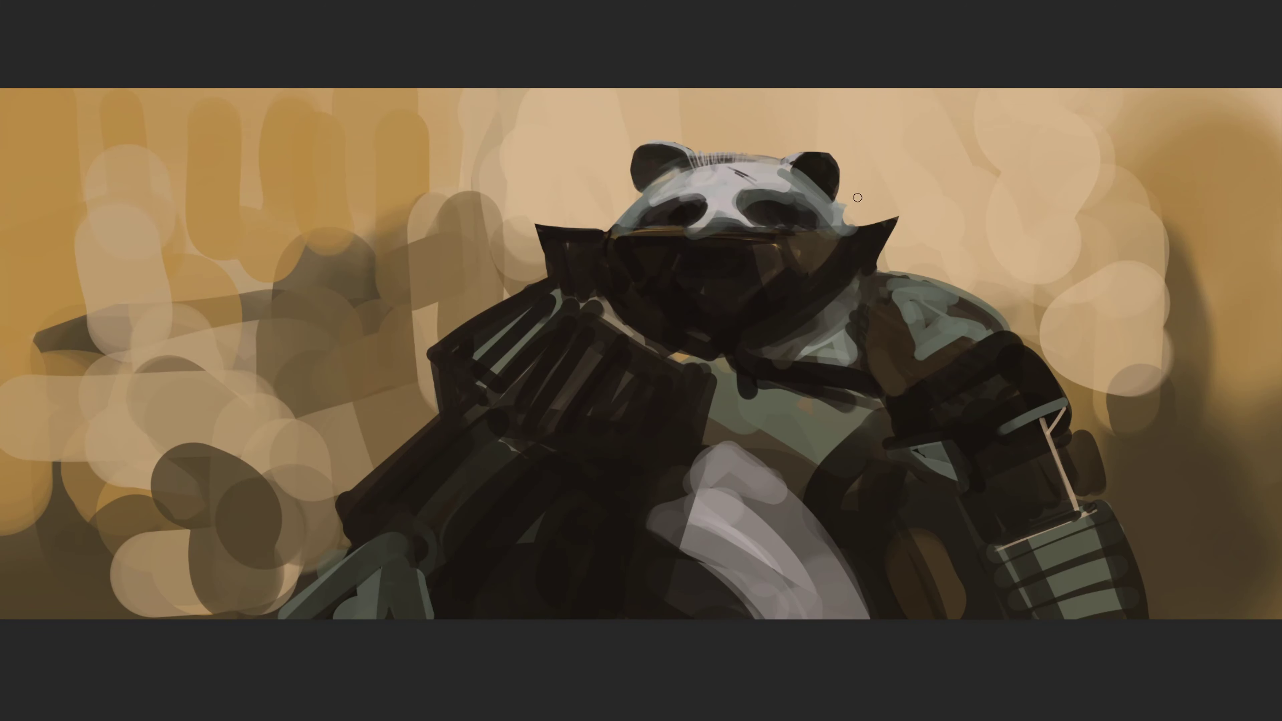
{"action": "left_click", "coordinate": [821, 198], "text": "alt"}
{"action": "left_click_drag", "start_coordinate": [832, 202], "coordinate": [858, 233]}
Cover the visor's grey top edge with dark colour sampled from the visor
{"action": "left_click", "coordinate": [858, 246], "text": "alt"}
{"action": "left_click", "coordinate": [716, 238], "text": "alt"}
{"action": "left_click_drag", "start_coordinate": [672, 234], "coordinate": [720, 235]}
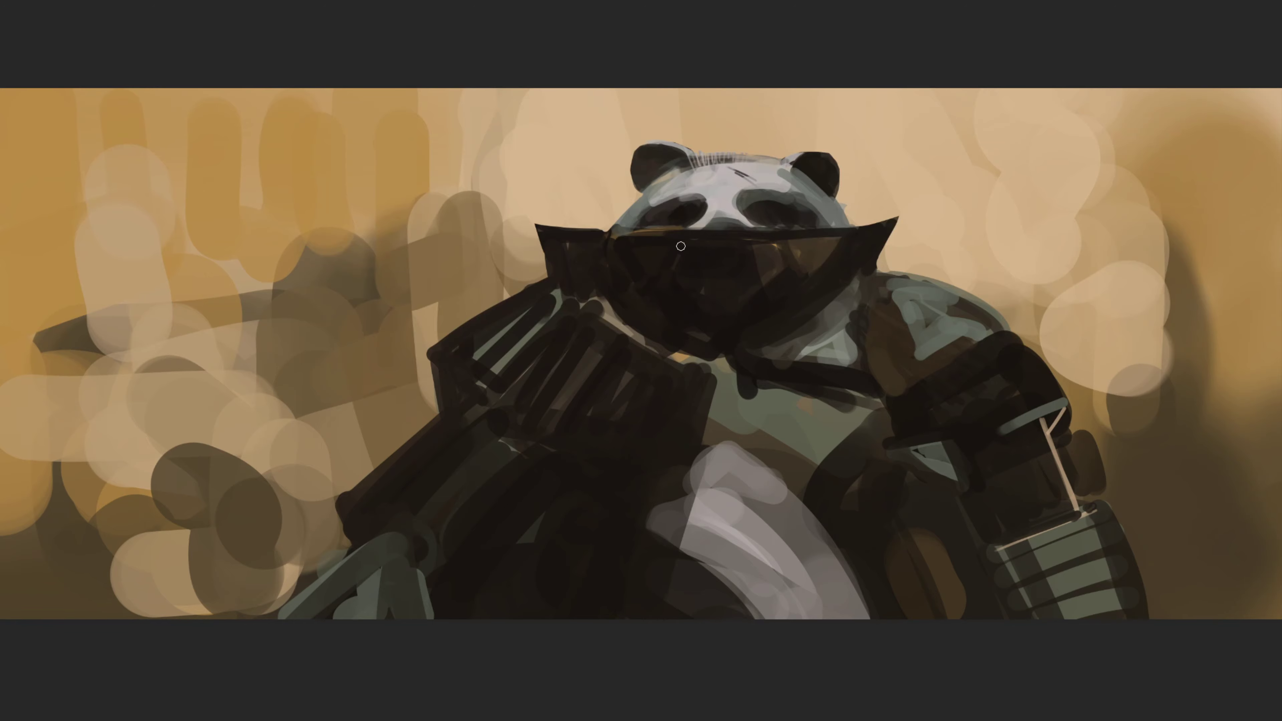
Paint golden, brown and light tan strokes along the visor and its left edge
{"action": "mouse_move", "coordinate": [620, 253]}
{"action": "left_mouse_down"}
{"action": "mouse_move", "coordinate": [671, 237]}
{"action": "mouse_move", "coordinate": [621, 253]}
{"action": "mouse_move", "coordinate": [661, 248]}
{"action": "mouse_move", "coordinate": [608, 242]}
{"action": "mouse_move", "coordinate": [661, 238]}
{"action": "left_mouse_up"}
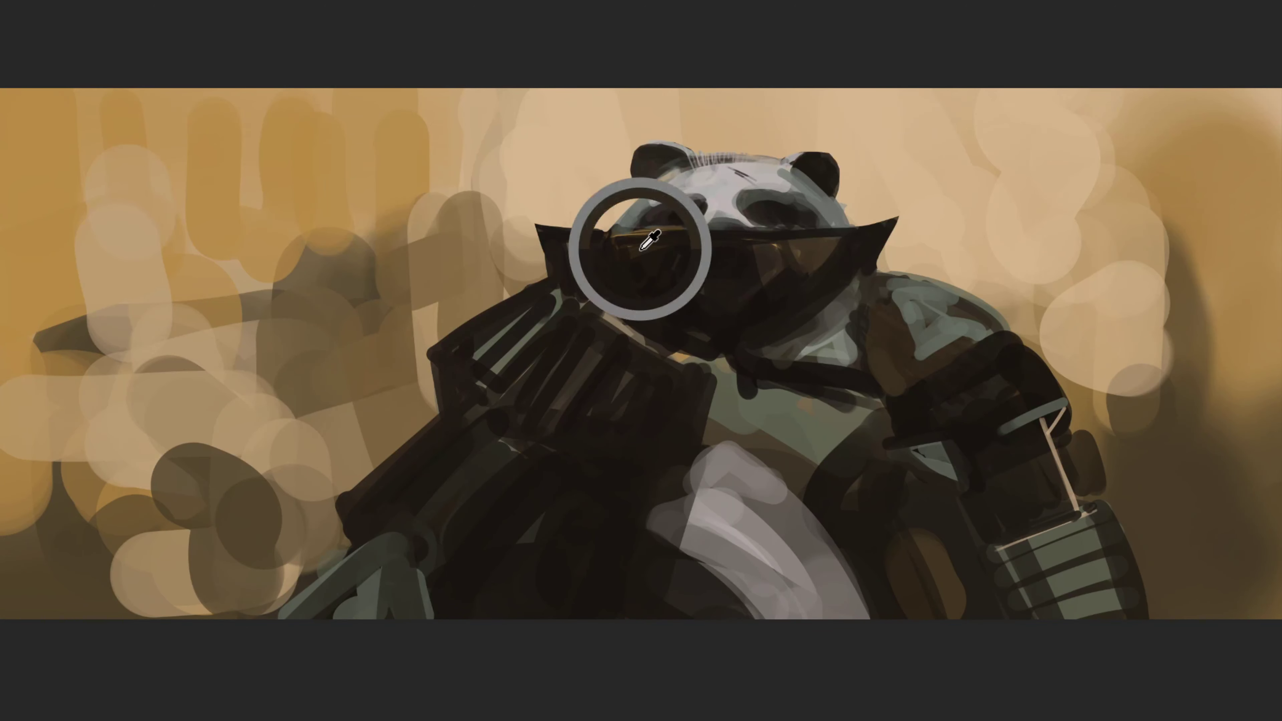
{"action": "mouse_move", "coordinate": [647, 299]}
{"action": "left_mouse_down"}
{"action": "mouse_move", "coordinate": [667, 254]}
{"action": "mouse_move", "coordinate": [641, 298]}
{"action": "mouse_move", "coordinate": [655, 318]}
{"action": "mouse_move", "coordinate": [687, 244]}
{"action": "mouse_move", "coordinate": [675, 314]}
{"action": "mouse_move", "coordinate": [684, 257]}
{"action": "mouse_move", "coordinate": [612, 278]}
{"action": "mouse_move", "coordinate": [715, 329]}
{"action": "left_mouse_up"}
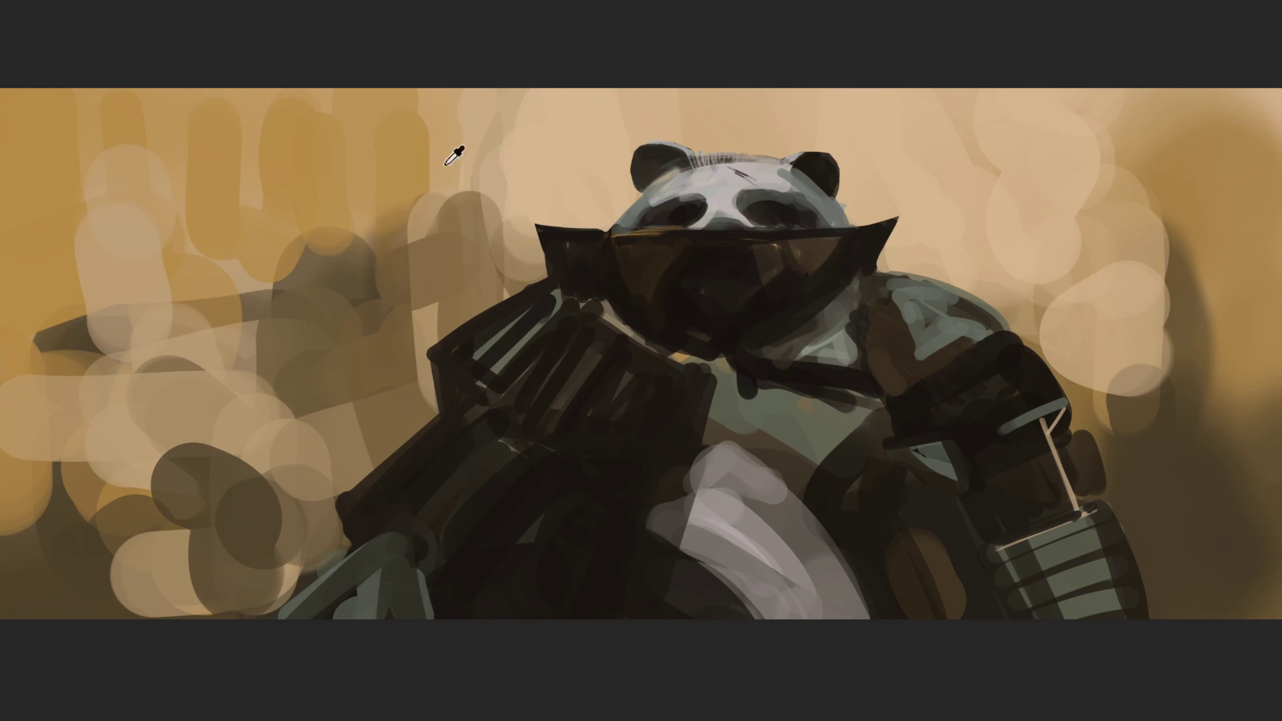
{"action": "left_click", "coordinate": [410, 221], "text": "alt"}
{"action": "mouse_move", "coordinate": [553, 230]}
{"action": "left_mouse_down"}
{"action": "mouse_move", "coordinate": [568, 292]}
{"action": "mouse_move", "coordinate": [565, 246]}
{"action": "mouse_move", "coordinate": [581, 283]}
{"action": "left_mouse_up"}
{"action": "left_click", "coordinate": [591, 283], "text": "alt"}
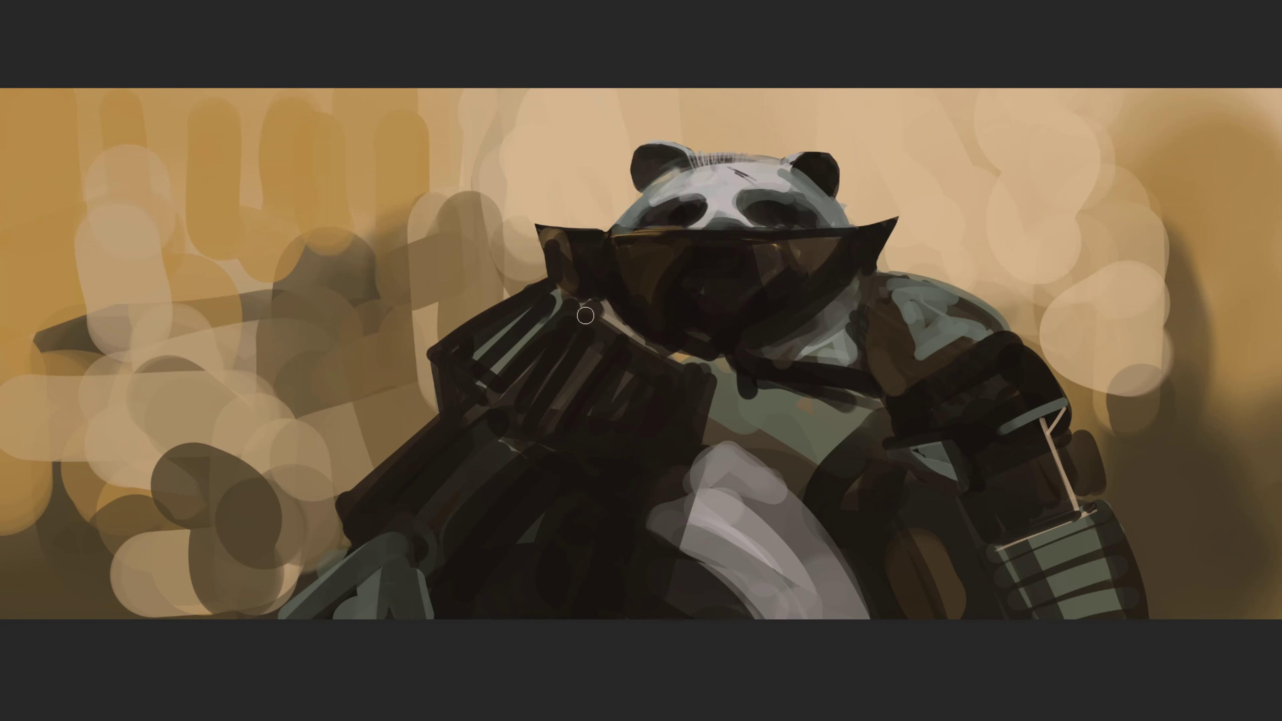
Cover grey-green strokes on the visor edge with dark and add a thin arm highlight
{"action": "mouse_move", "coordinate": [578, 316]}
{"action": "left_mouse_down"}
{"action": "mouse_move", "coordinate": [622, 306]}
{"action": "mouse_move", "coordinate": [621, 332]}
{"action": "mouse_move", "coordinate": [575, 336]}
{"action": "mouse_move", "coordinate": [579, 314]}
{"action": "mouse_move", "coordinate": [696, 383]}
{"action": "left_mouse_up"}
{"action": "left_click", "coordinate": [635, 288], "text": "alt"}
{"action": "left_click", "coordinate": [617, 323], "text": "alt"}
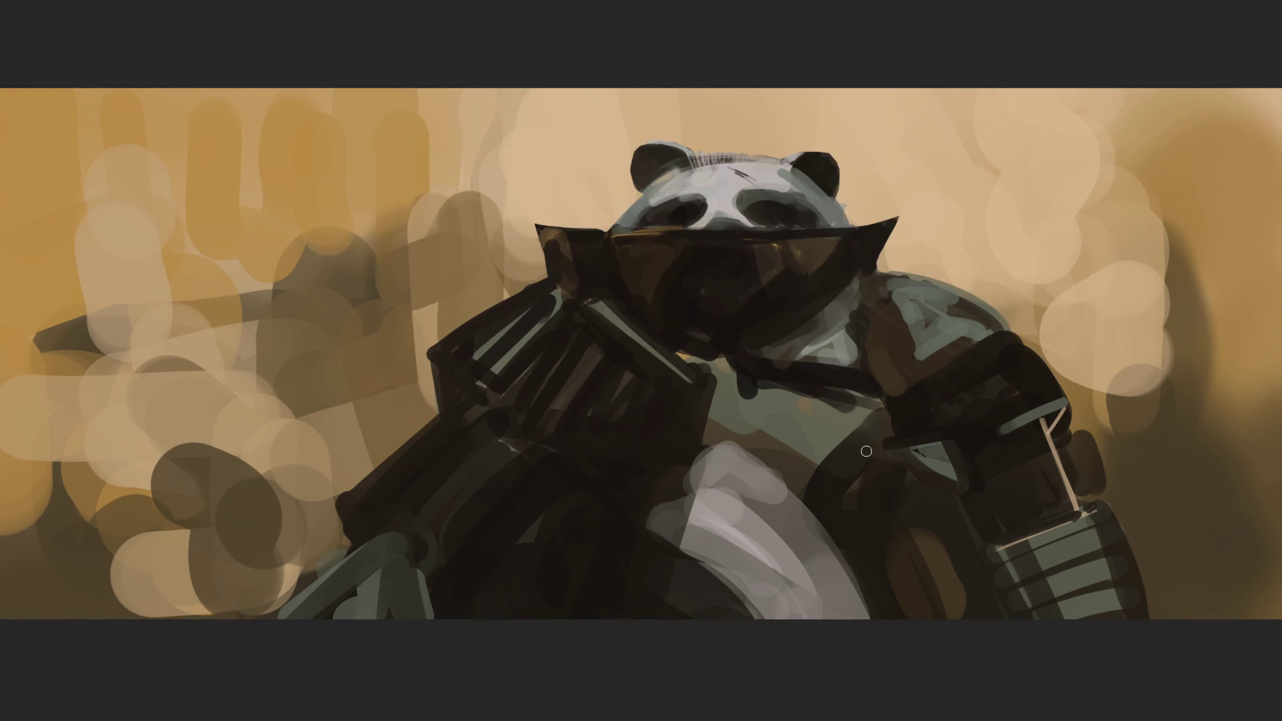
{"action": "left_click", "coordinate": [727, 417], "text": "alt"}
Block in a wide brown plate on the left arm and darken its lower edge
{"action": "mouse_move", "coordinate": [717, 426]}
{"action": "left_mouse_down"}
{"action": "mouse_move", "coordinate": [679, 450]}
{"action": "mouse_move", "coordinate": [716, 416]}
{"action": "left_mouse_up"}
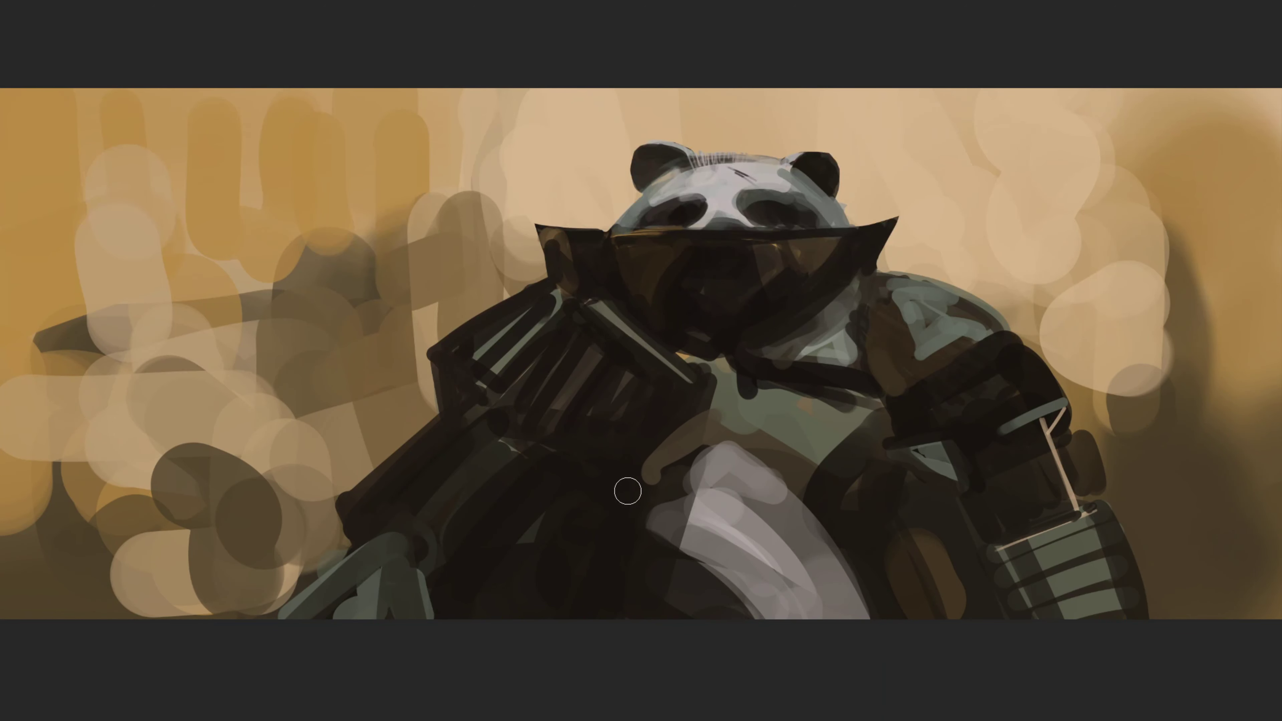
{"action": "left_click_drag", "start_coordinate": [628, 491], "coordinate": [693, 425]}
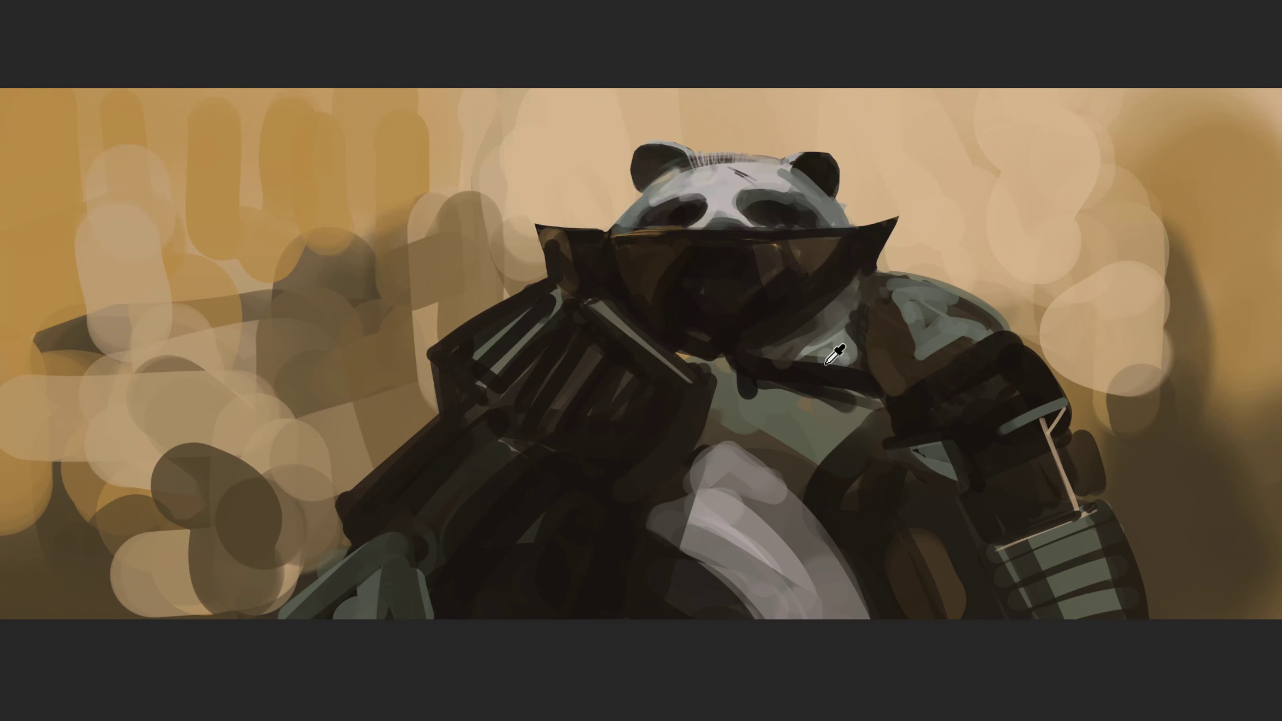
{"action": "left_click", "coordinate": [811, 259], "text": "alt"}
{"action": "mouse_move", "coordinate": [520, 429]}
{"action": "left_mouse_down"}
{"action": "mouse_move", "coordinate": [644, 457]}
{"action": "mouse_move", "coordinate": [682, 394]}
{"action": "mouse_move", "coordinate": [516, 408]}
{"action": "left_mouse_up"}
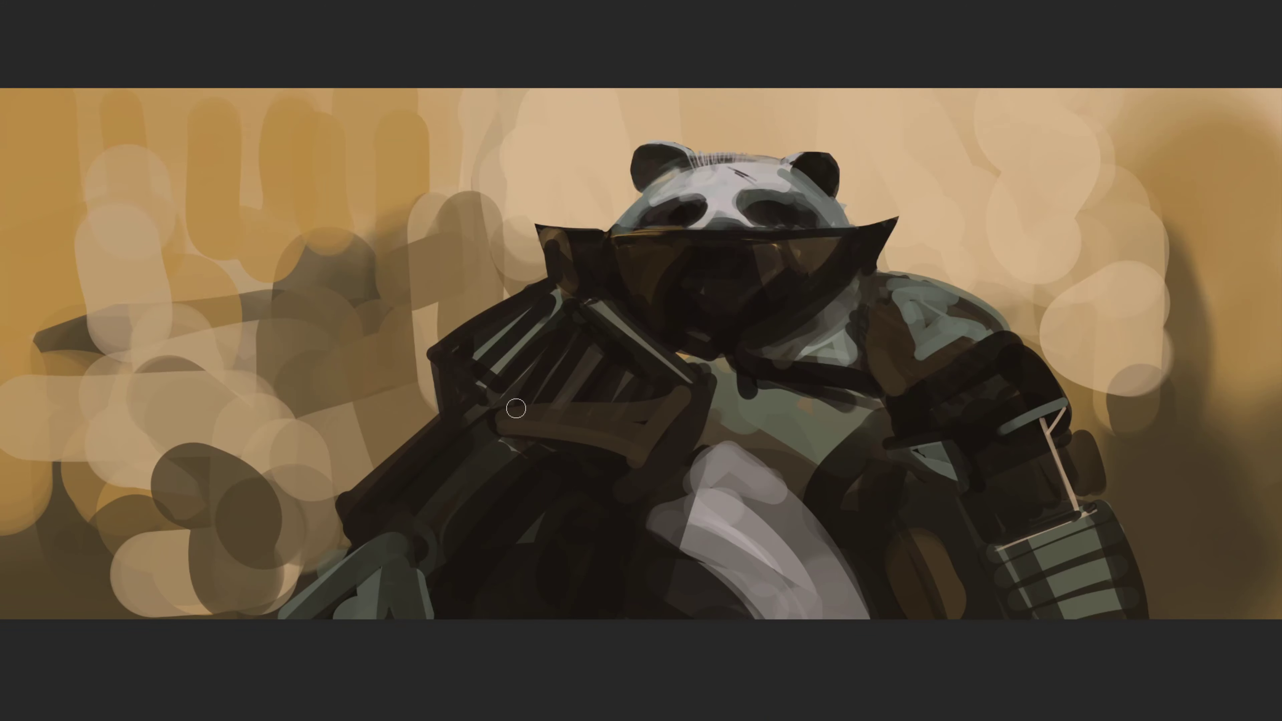
{"action": "mouse_move", "coordinate": [561, 332]}
{"action": "left_mouse_down"}
{"action": "mouse_move", "coordinate": [599, 333]}
{"action": "mouse_move", "coordinate": [631, 394]}
{"action": "mouse_move", "coordinate": [653, 381]}
{"action": "mouse_move", "coordinate": [612, 375]}
{"action": "mouse_move", "coordinate": [631, 394]}
{"action": "left_mouse_up"}
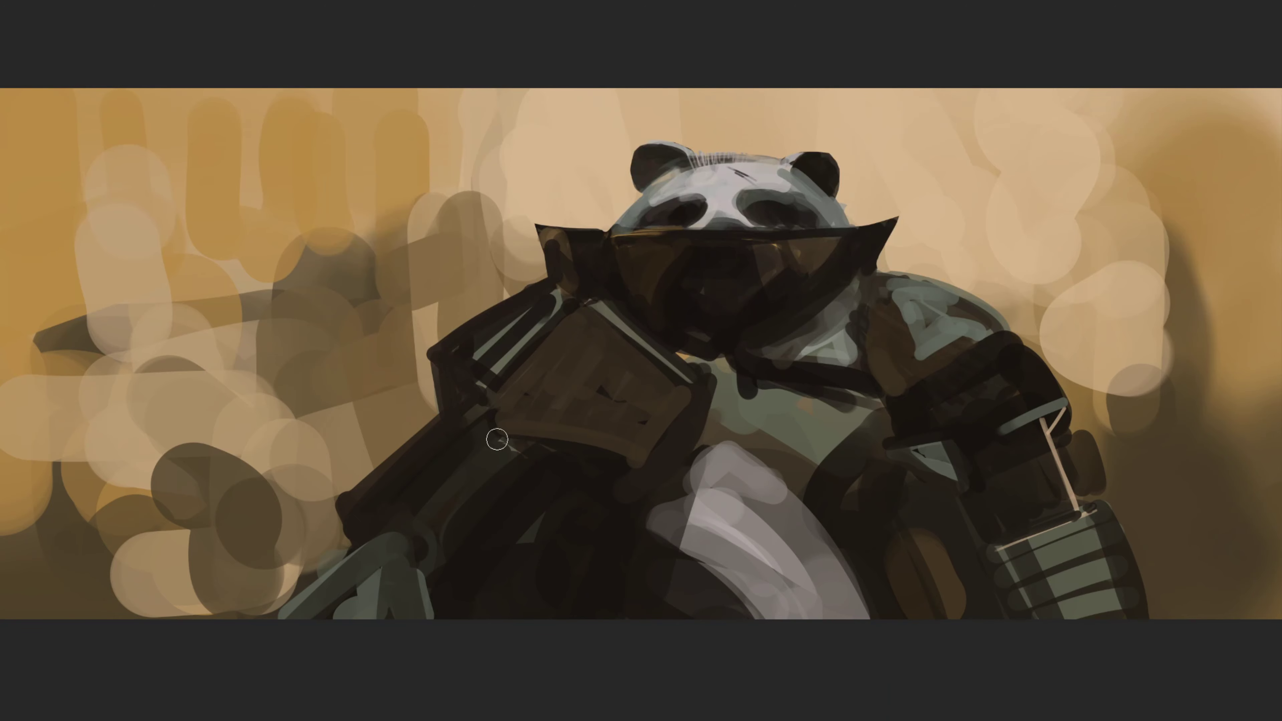
{"action": "left_click_drag", "start_coordinate": [497, 440], "coordinate": [648, 478]}
{"action": "left_click_drag", "start_coordinate": [510, 430], "coordinate": [647, 461]}
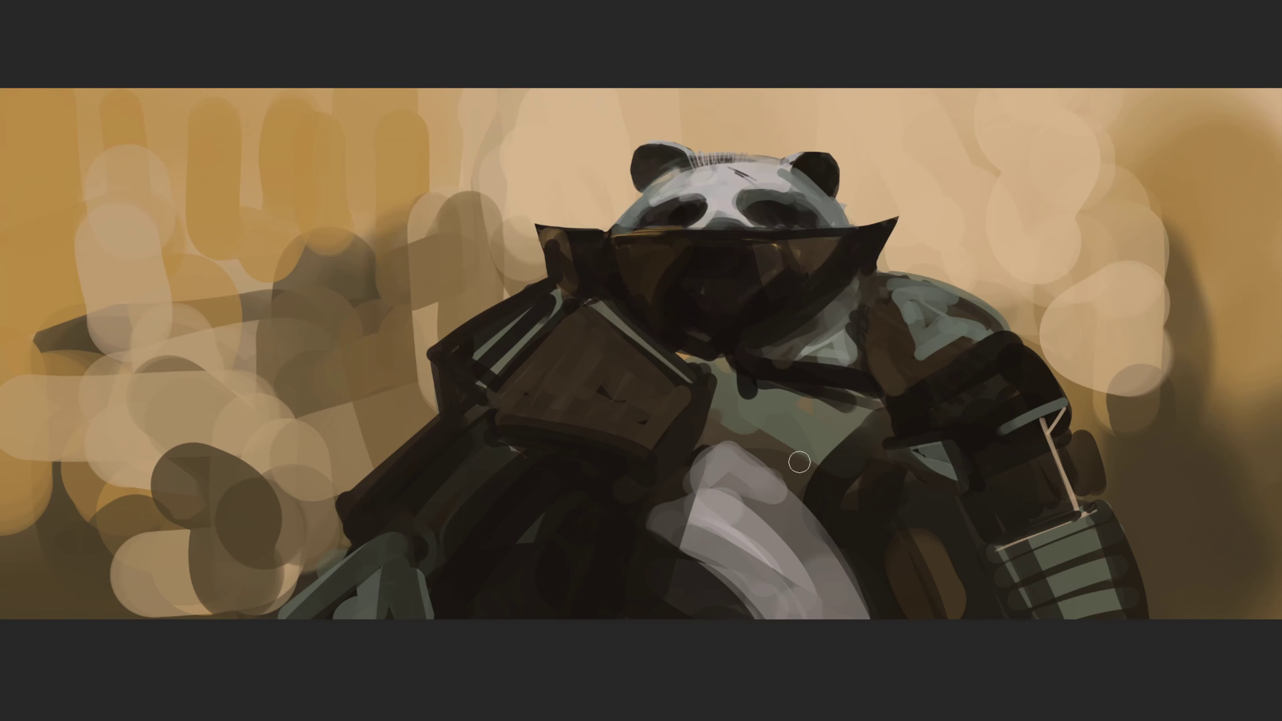
Paint dark strokes across the green chest and cover the light grey patch
{"action": "left_click_drag", "start_coordinate": [755, 439], "coordinate": [722, 385]}
{"action": "mouse_move", "coordinate": [757, 398]}
{"action": "left_mouse_down"}
{"action": "mouse_move", "coordinate": [793, 480]}
{"action": "mouse_move", "coordinate": [823, 490]}
{"action": "left_mouse_up"}
{"action": "mouse_move", "coordinate": [818, 407]}
{"action": "left_mouse_down"}
{"action": "mouse_move", "coordinate": [828, 447]}
{"action": "mouse_move", "coordinate": [863, 415]}
{"action": "left_mouse_up"}
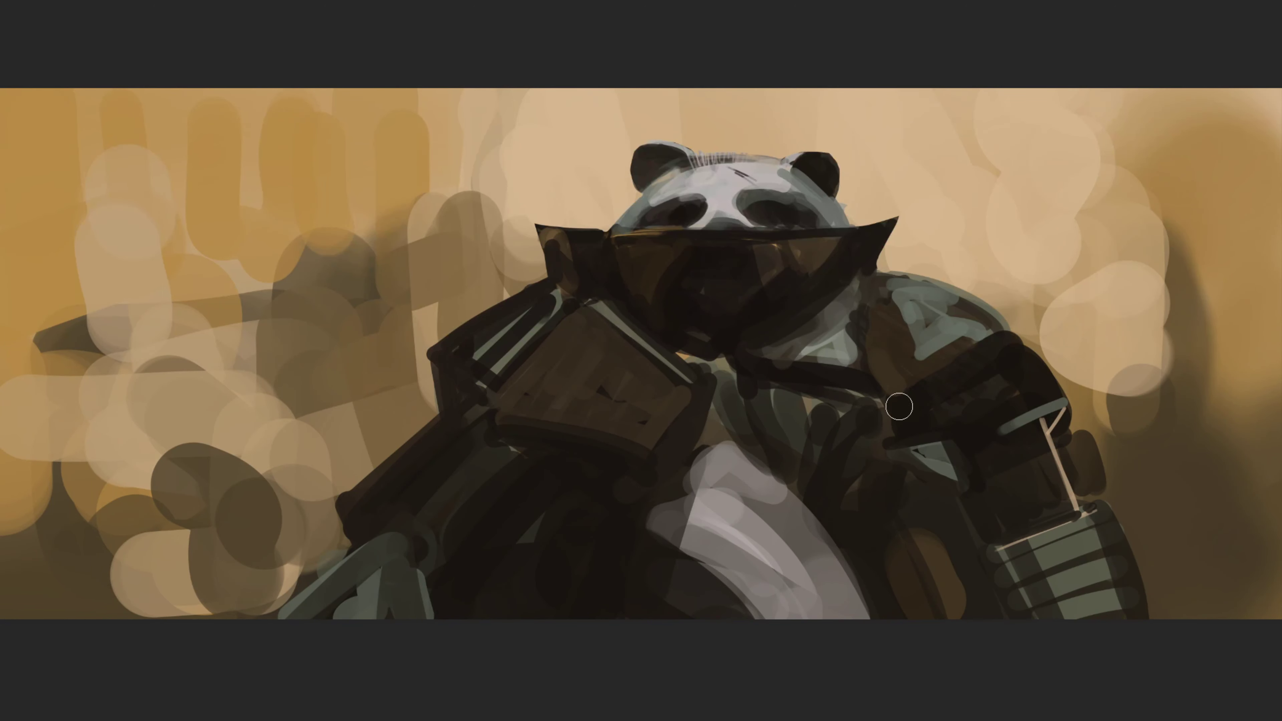
{"action": "left_click", "coordinate": [803, 371], "text": "alt"}
{"action": "mouse_move", "coordinate": [807, 364]}
{"action": "left_mouse_down"}
{"action": "mouse_move", "coordinate": [747, 349]}
{"action": "mouse_move", "coordinate": [858, 338]}
{"action": "left_mouse_up"}
Rework the shoulder-area grey patch with light grey, dark and brown strokes
{"action": "left_click", "coordinate": [778, 166], "text": "alt"}
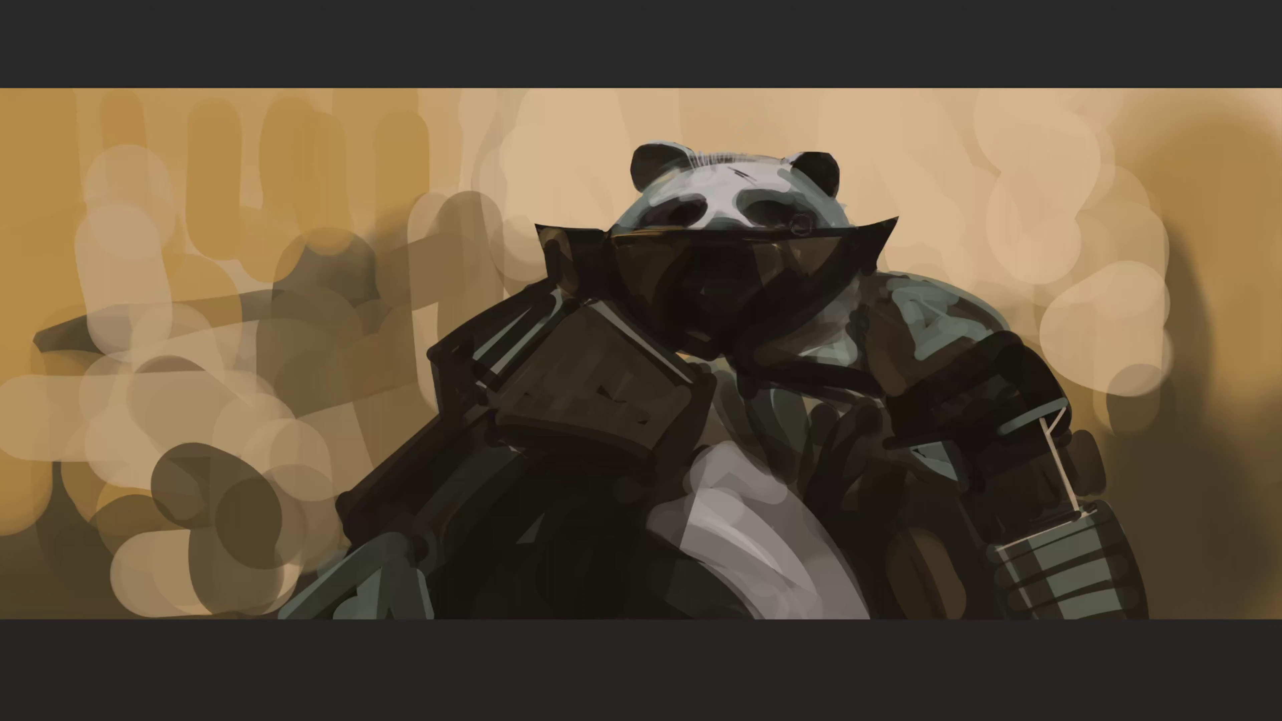
{"action": "mouse_move", "coordinate": [783, 358]}
{"action": "left_mouse_down"}
{"action": "mouse_move", "coordinate": [851, 336]}
{"action": "mouse_move", "coordinate": [839, 349]}
{"action": "mouse_move", "coordinate": [782, 354]}
{"action": "mouse_move", "coordinate": [835, 293]}
{"action": "left_mouse_up"}
{"action": "left_click", "coordinate": [806, 303], "text": "alt"}
{"action": "left_click", "coordinate": [794, 317], "text": "alt"}
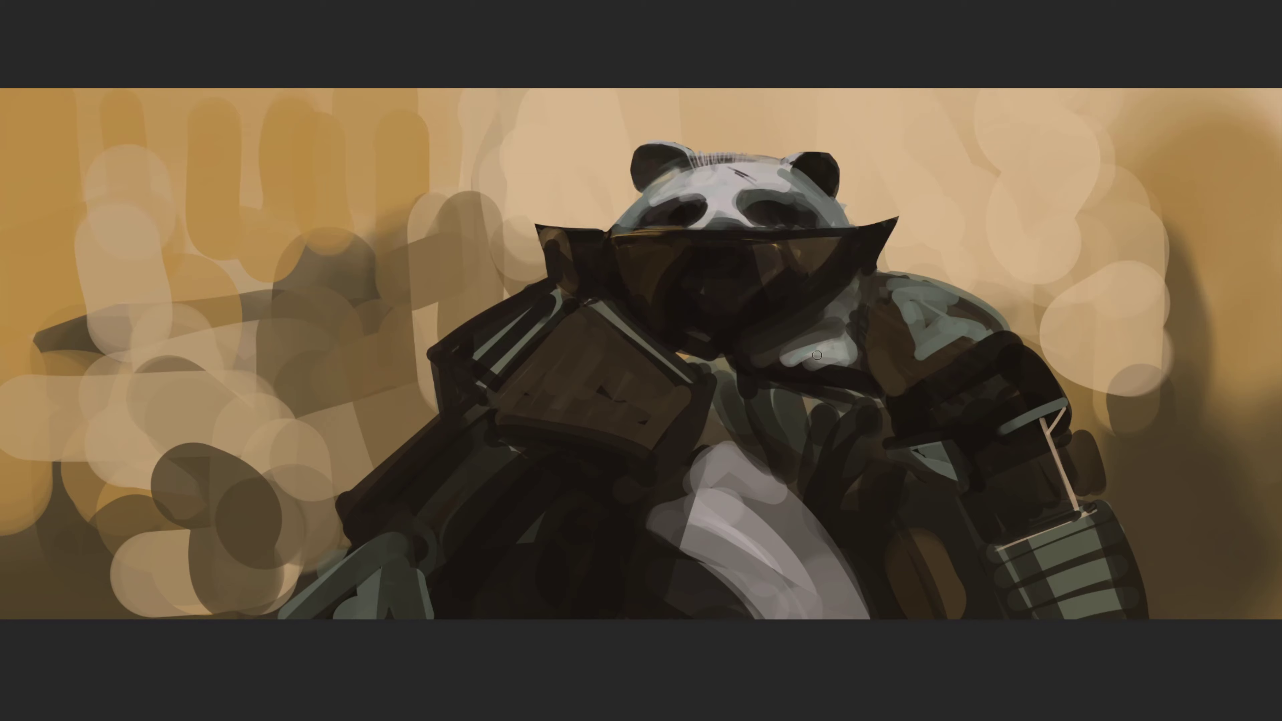
{"action": "left_click_drag", "start_coordinate": [783, 368], "coordinate": [825, 374]}
{"action": "left_click", "coordinate": [886, 345], "text": "alt"}
{"action": "mouse_move", "coordinate": [856, 342]}
{"action": "left_mouse_down"}
{"action": "mouse_move", "coordinate": [822, 369]}
{"action": "mouse_move", "coordinate": [859, 367]}
{"action": "mouse_move", "coordinate": [760, 371]}
{"action": "left_mouse_up"}
{"action": "left_click", "coordinate": [831, 379], "text": "alt"}
{"action": "left_click", "coordinate": [841, 386], "text": "alt"}
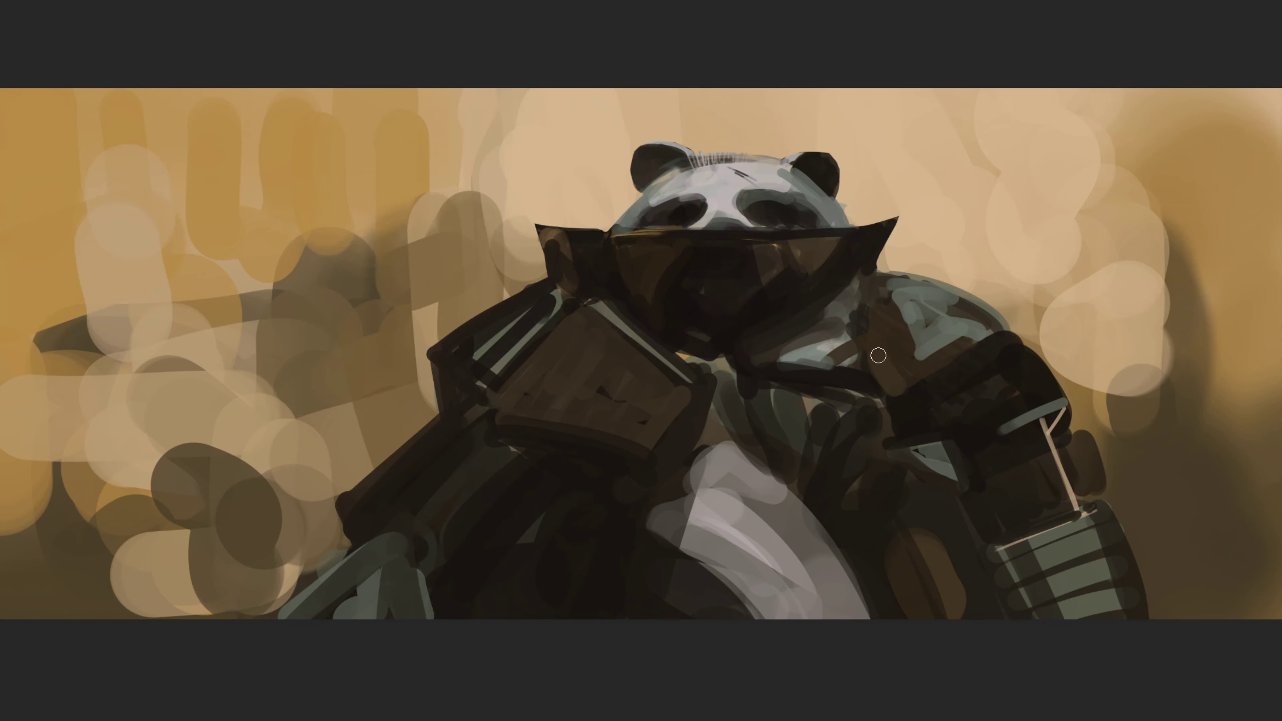
Paint parallel dark diagonal armor strokes across the right shoulder
{"action": "left_click", "coordinate": [876, 388], "text": "alt"}
{"action": "left_click_drag", "start_coordinate": [887, 402], "coordinate": [858, 290]}
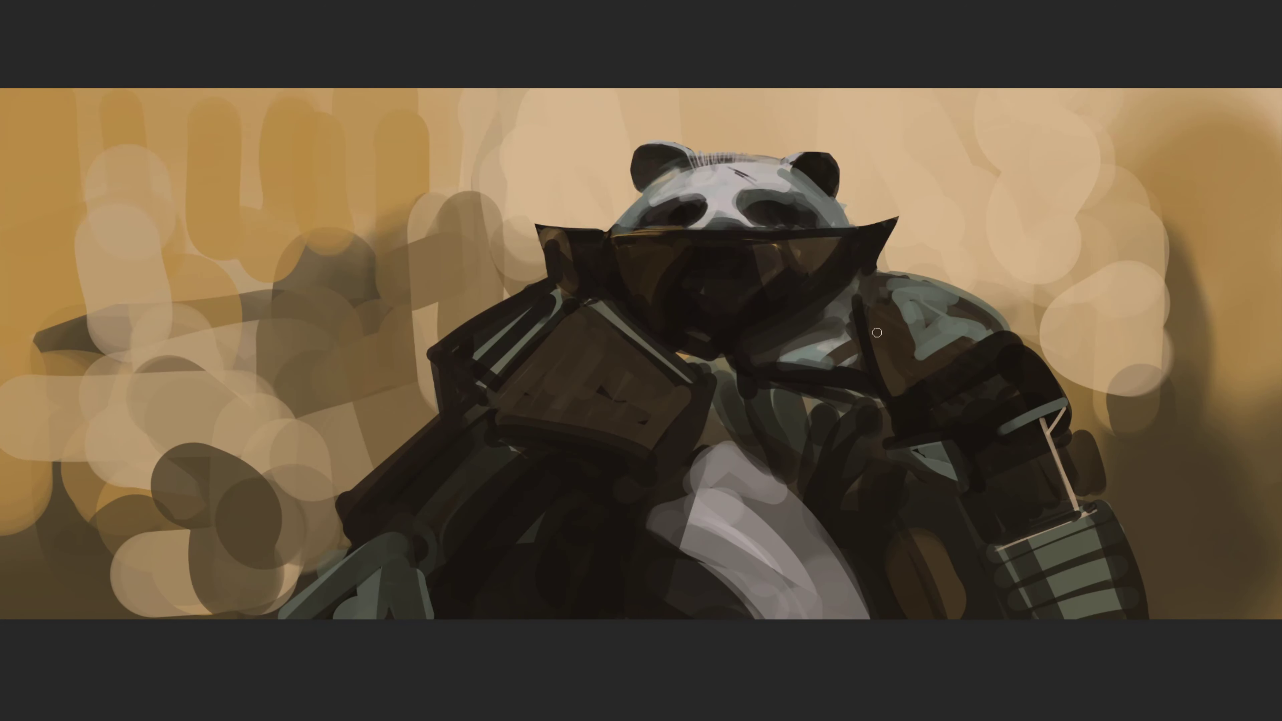
{"action": "left_click_drag", "start_coordinate": [866, 329], "coordinate": [911, 387]}
{"action": "mouse_move", "coordinate": [864, 317]}
{"action": "left_mouse_down"}
{"action": "mouse_move", "coordinate": [928, 389]}
{"action": "mouse_move", "coordinate": [954, 354]}
{"action": "left_mouse_up"}
{"action": "left_click_drag", "start_coordinate": [895, 304], "coordinate": [967, 349]}
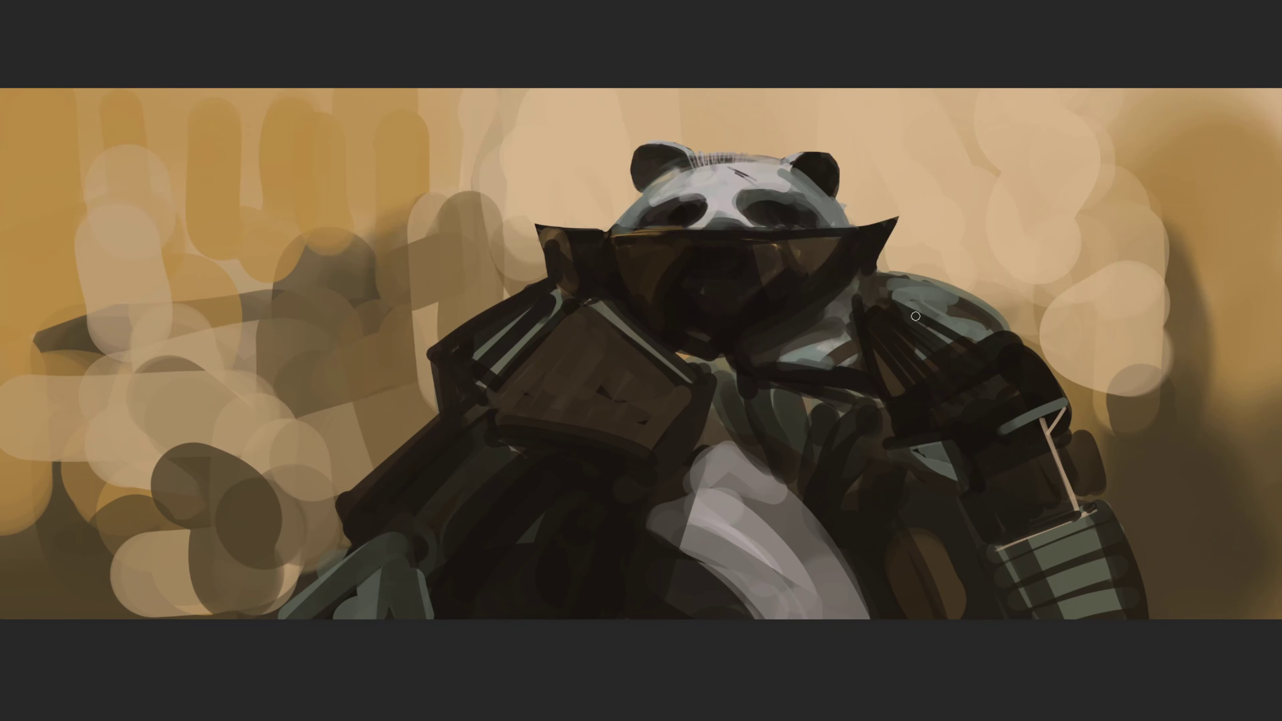
{"action": "left_click_drag", "start_coordinate": [890, 300], "coordinate": [954, 348]}
{"action": "mouse_move", "coordinate": [865, 319]}
{"action": "left_mouse_down"}
{"action": "mouse_move", "coordinate": [892, 280]}
{"action": "mouse_move", "coordinate": [984, 339]}
{"action": "left_mouse_up"}
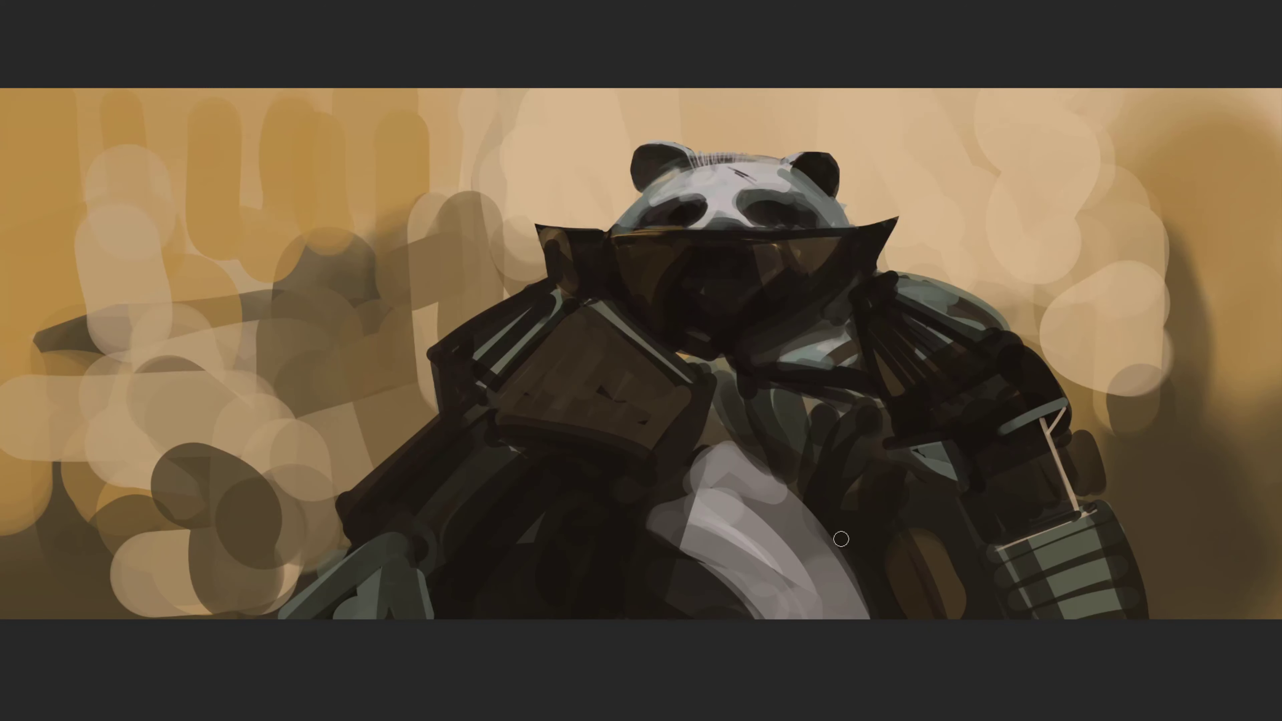
Brighten the chest plate with light grey and grey-green strokes along its edges
{"action": "left_click_drag", "start_coordinate": [744, 454], "coordinate": [846, 544]}
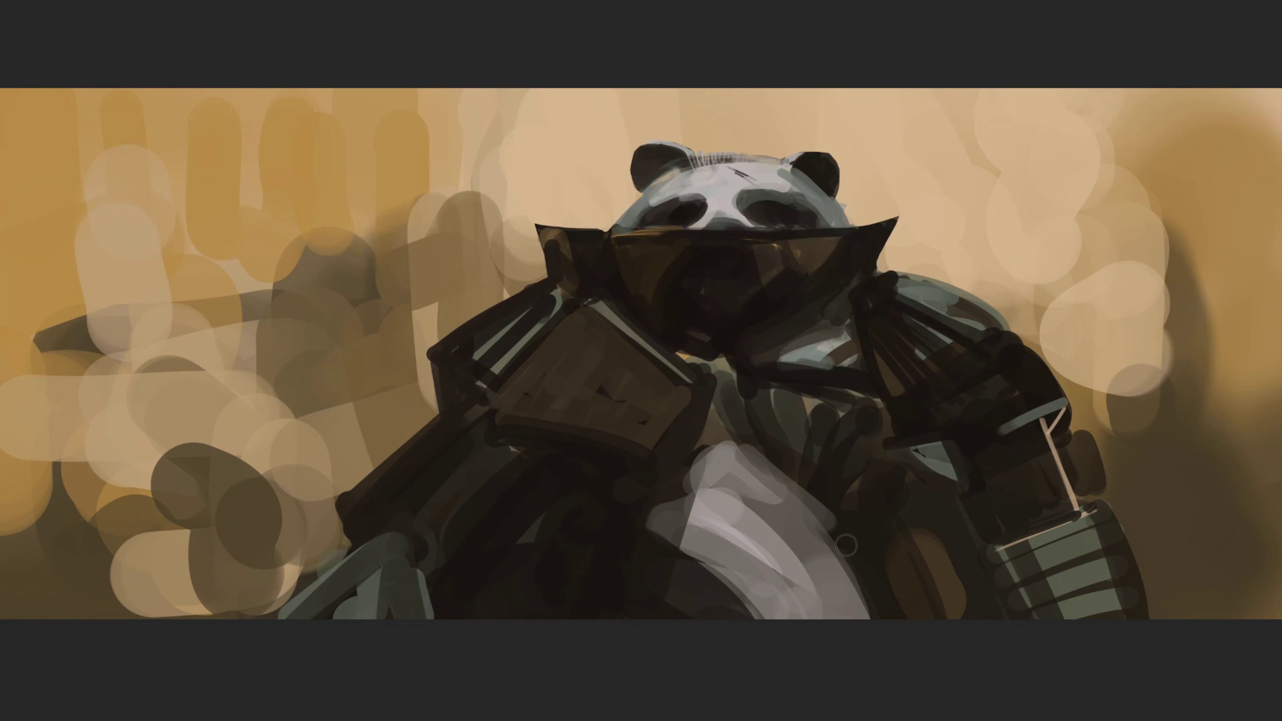
{"action": "left_click", "coordinate": [820, 199], "text": "alt"}
{"action": "left_click_drag", "start_coordinate": [686, 536], "coordinate": [807, 628]}
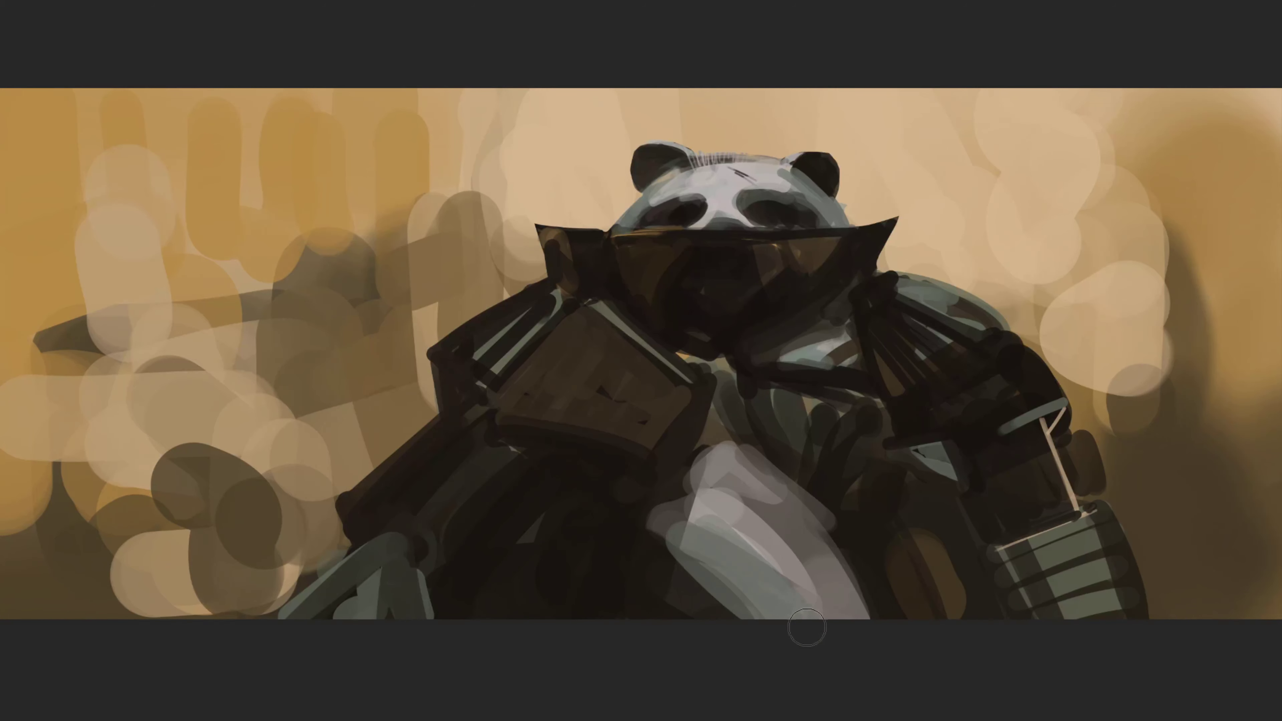
{"action": "left_click_drag", "start_coordinate": [707, 447], "coordinate": [843, 573]}
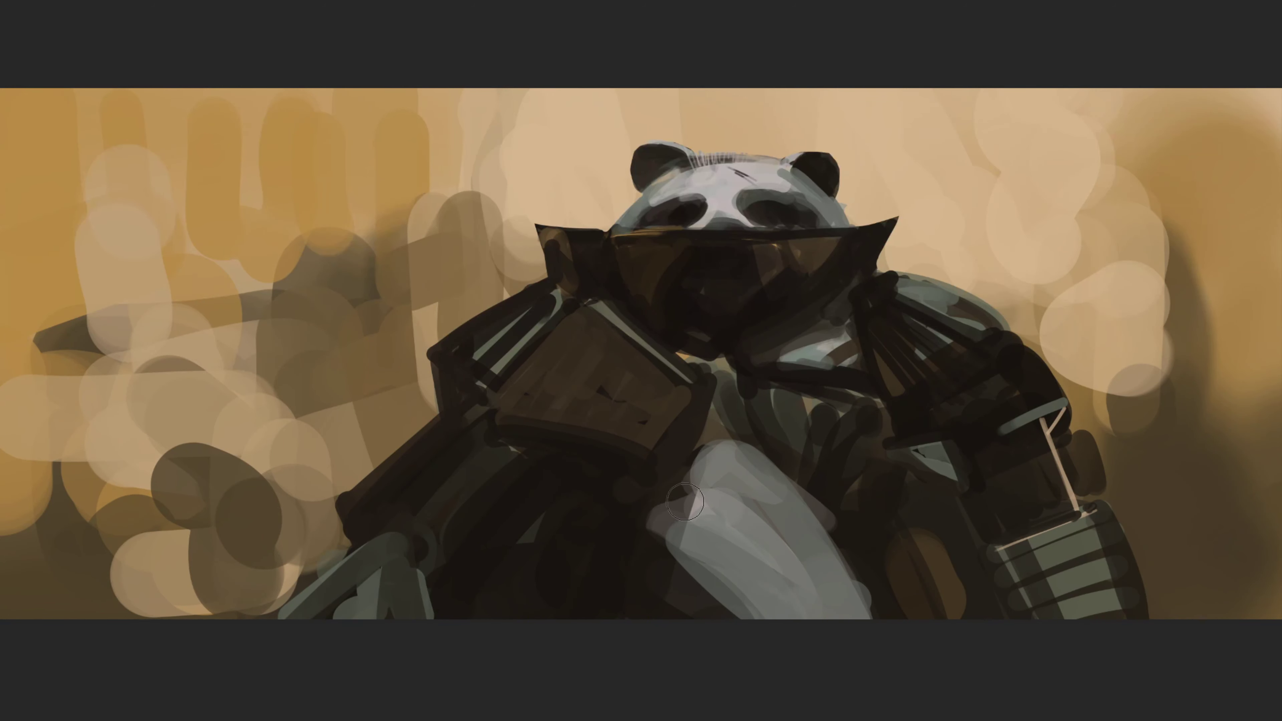
{"action": "mouse_move", "coordinate": [673, 505]}
{"action": "left_mouse_down"}
{"action": "mouse_move", "coordinate": [681, 581]}
{"action": "mouse_move", "coordinate": [687, 435]}
{"action": "mouse_move", "coordinate": [687, 572]}
{"action": "mouse_move", "coordinate": [782, 638]}
{"action": "left_mouse_up"}
{"action": "left_click", "coordinate": [721, 539], "text": "alt"}
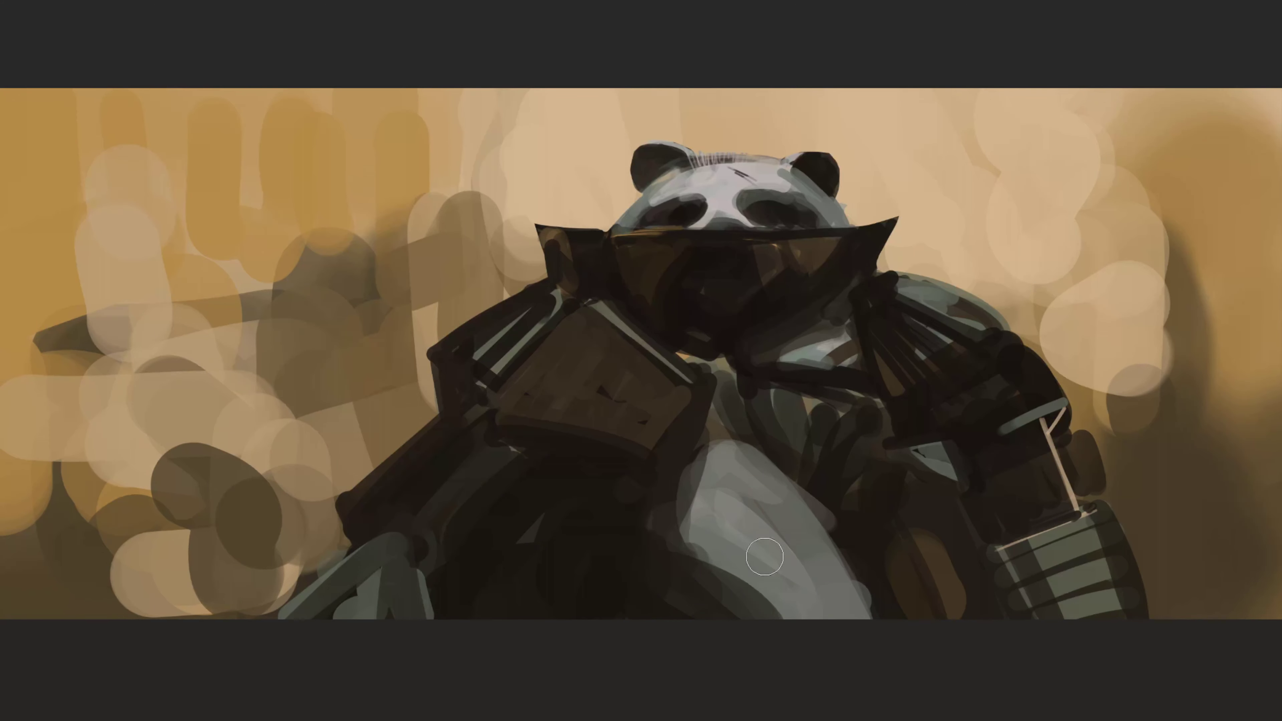
Sample a light grey from the head and brighten the forehead above the eye
{"action": "left_click", "coordinate": [852, 534], "text": "alt"}
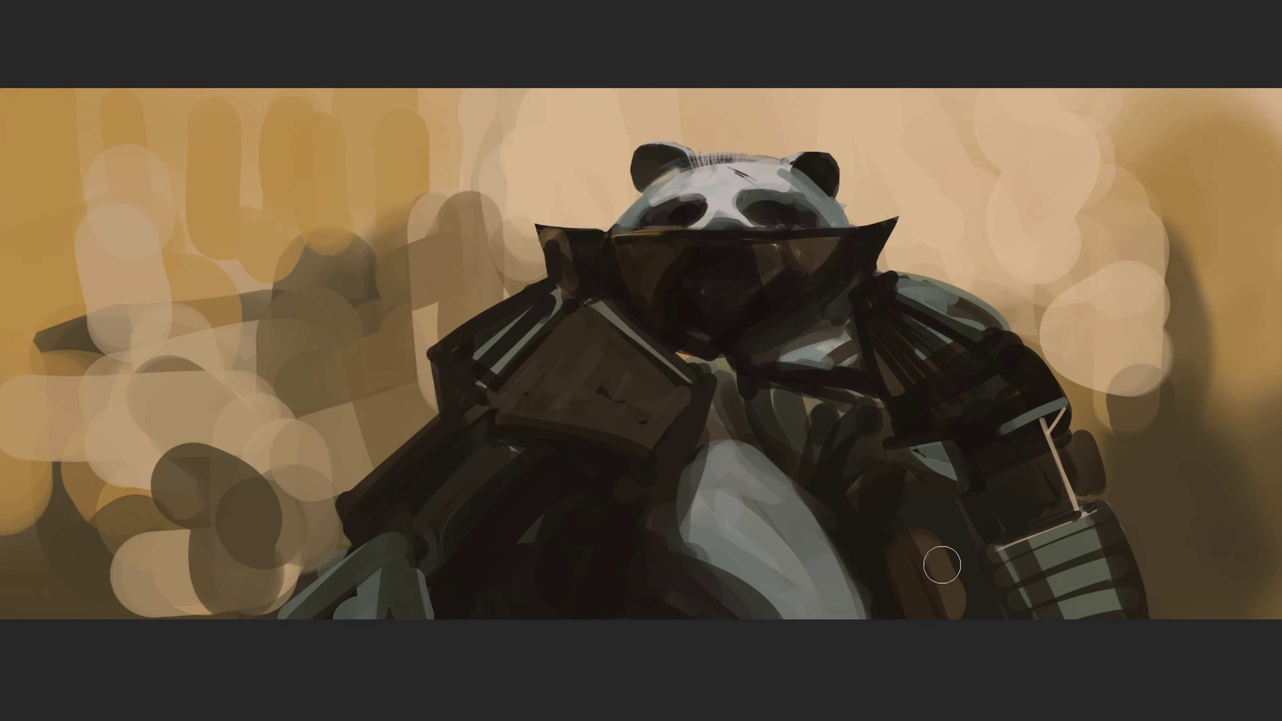
{"action": "left_click", "coordinate": [760, 169], "text": "alt"}
{"action": "left_click", "coordinate": [731, 188], "text": "alt"}
{"action": "left_click_drag", "start_coordinate": [751, 187], "coordinate": [780, 192]}
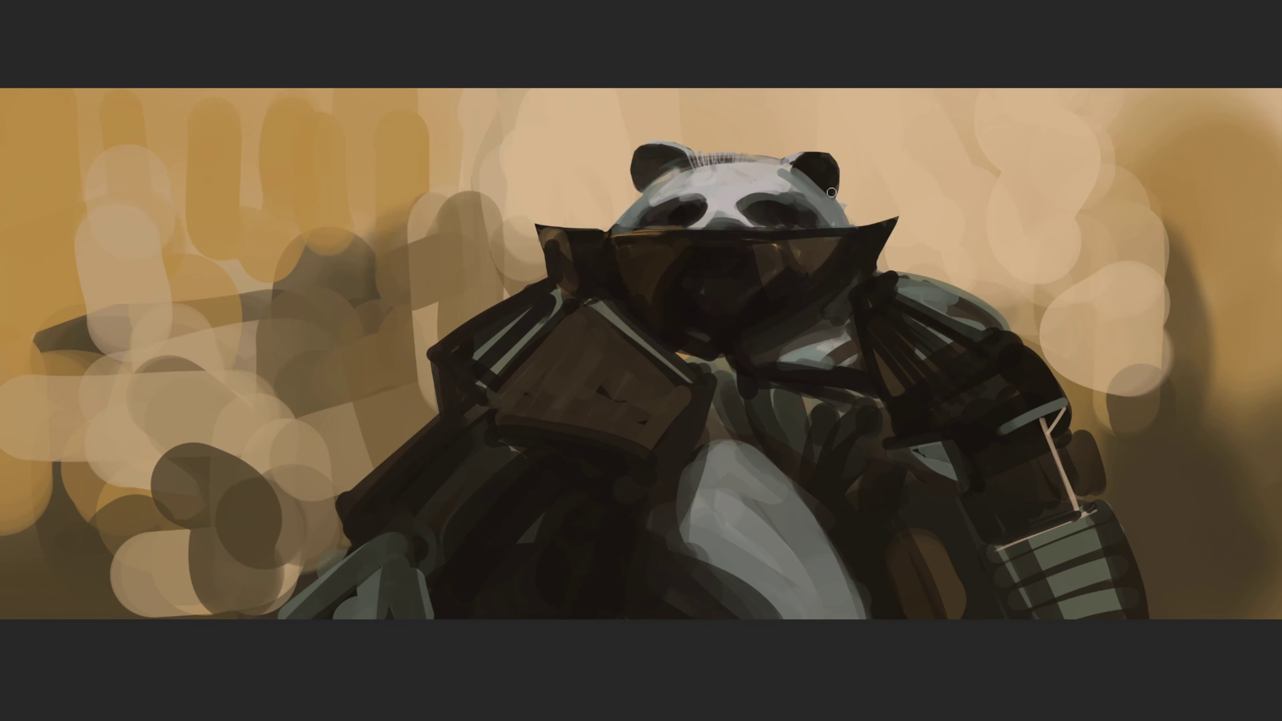
Refine the cheek, brow and top edge of the eye patch with grey tones
{"action": "left_click", "coordinate": [752, 200], "text": "alt"}
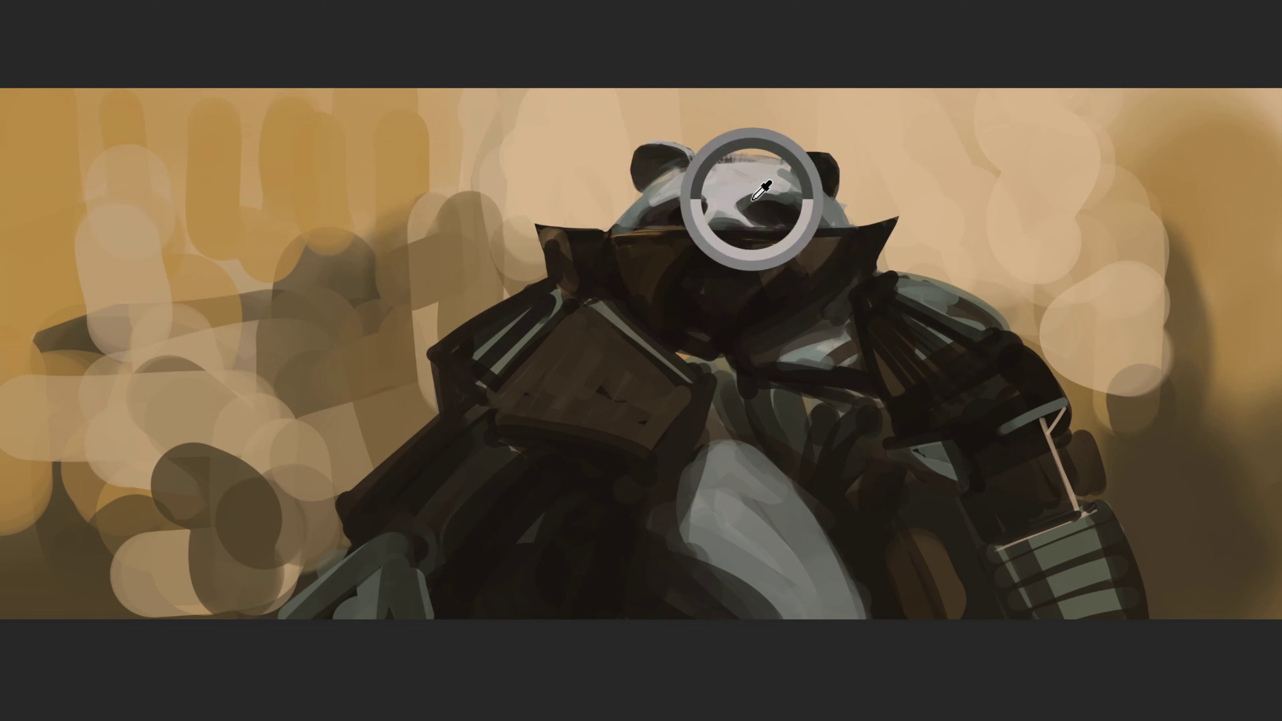
{"action": "left_click_drag", "start_coordinate": [644, 211], "coordinate": [631, 212]}
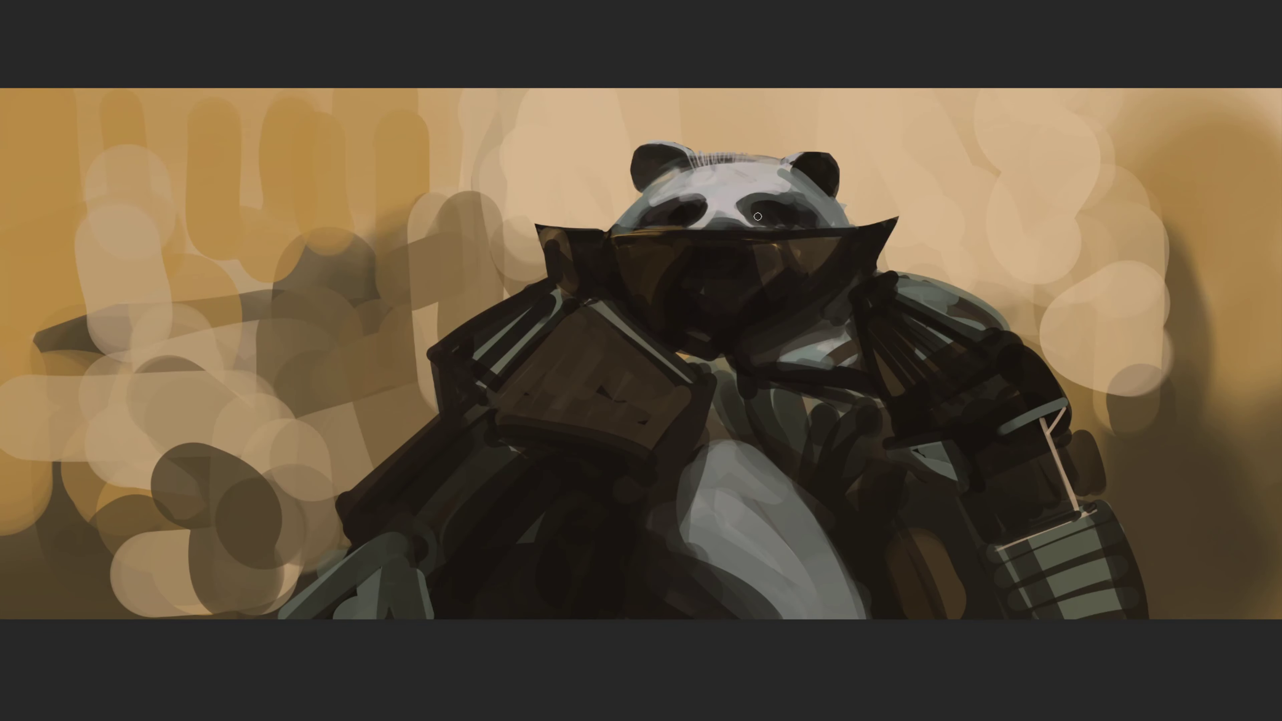
{"action": "left_click_drag", "start_coordinate": [746, 223], "coordinate": [748, 198]}
{"action": "left_click_drag", "start_coordinate": [748, 201], "coordinate": [766, 201]}
{"action": "left_click_drag", "start_coordinate": [745, 205], "coordinate": [764, 204]}
{"action": "left_click_drag", "start_coordinate": [750, 202], "coordinate": [793, 210]}
Add grey strokes on the head and forehead, plus a light tan glint on the sunglasses
{"action": "left_click", "coordinate": [770, 194], "text": "alt"}
{"action": "left_click_drag", "start_coordinate": [780, 171], "coordinate": [839, 225]}
{"action": "left_click_drag", "start_coordinate": [717, 168], "coordinate": [765, 191]}
{"action": "mouse_move", "coordinate": [794, 273]}
{"action": "left_mouse_down"}
{"action": "mouse_move", "coordinate": [775, 242]}
{"action": "mouse_move", "coordinate": [797, 264]}
{"action": "mouse_move", "coordinate": [808, 240]}
{"action": "mouse_move", "coordinate": [836, 245]}
{"action": "left_mouse_up"}
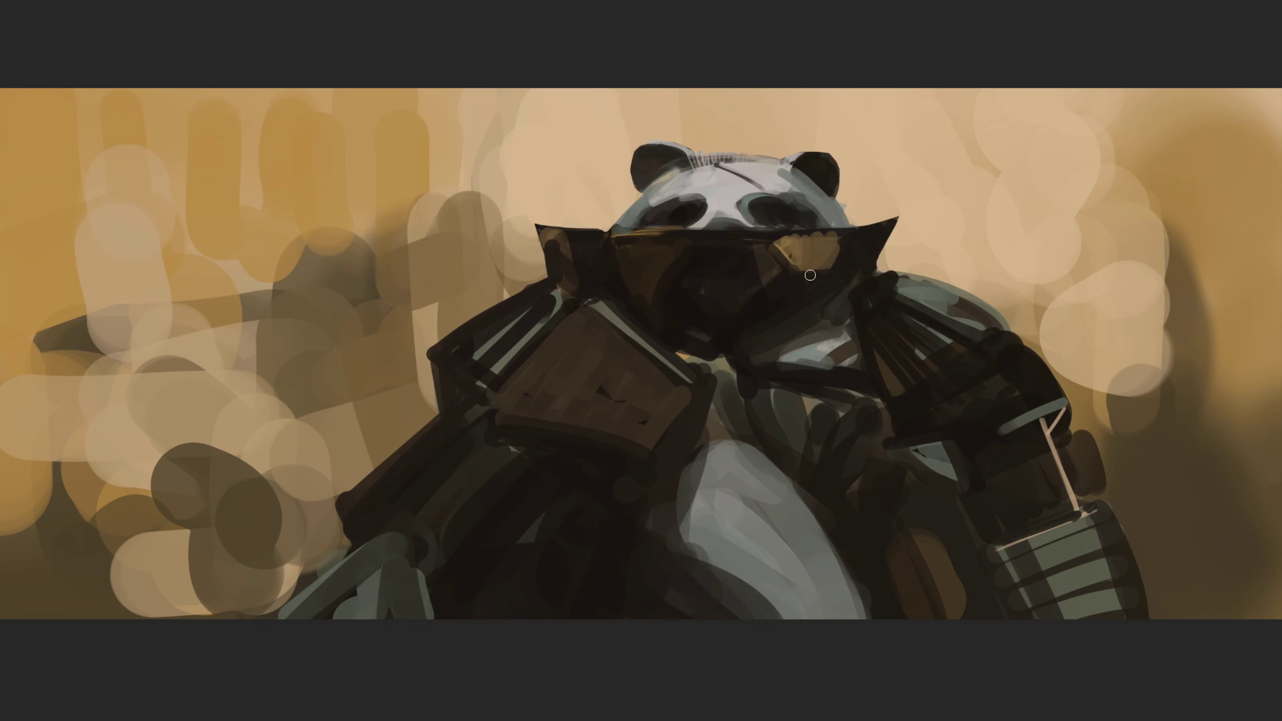
Repaint the sunglasses glint as a tan drip and cover its lower part with dark
{"action": "left_click", "coordinate": [835, 257], "text": "alt"}
{"action": "mouse_move", "coordinate": [780, 237]}
{"action": "left_mouse_down"}
{"action": "mouse_move", "coordinate": [833, 237]}
{"action": "mouse_move", "coordinate": [802, 295]}
{"action": "left_mouse_up"}
{"action": "left_click_drag", "start_coordinate": [854, 244], "coordinate": [787, 300]}
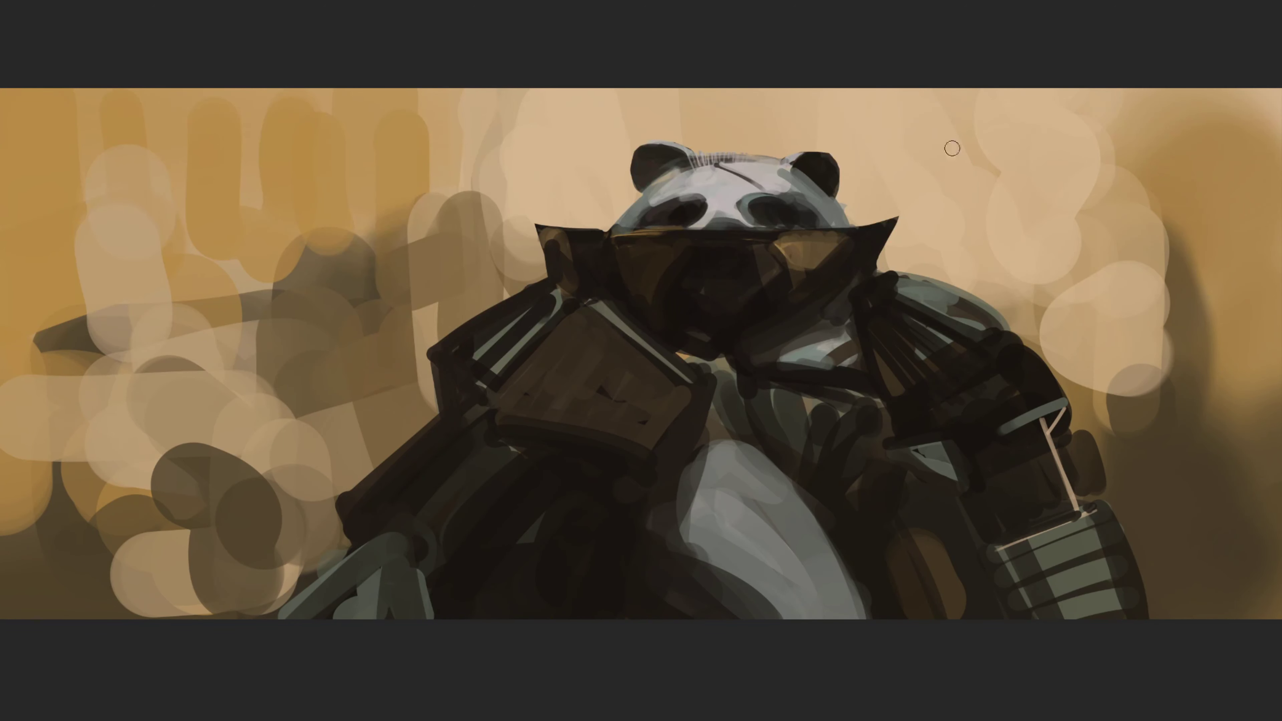
Darken the goggles' top edge and paint over the left shoulder's light stripe
{"action": "left_click", "coordinate": [859, 236], "text": "alt"}
{"action": "mouse_move", "coordinate": [598, 251]}
{"action": "left_mouse_down"}
{"action": "mouse_move", "coordinate": [601, 233]}
{"action": "mouse_move", "coordinate": [602, 257]}
{"action": "left_mouse_up"}
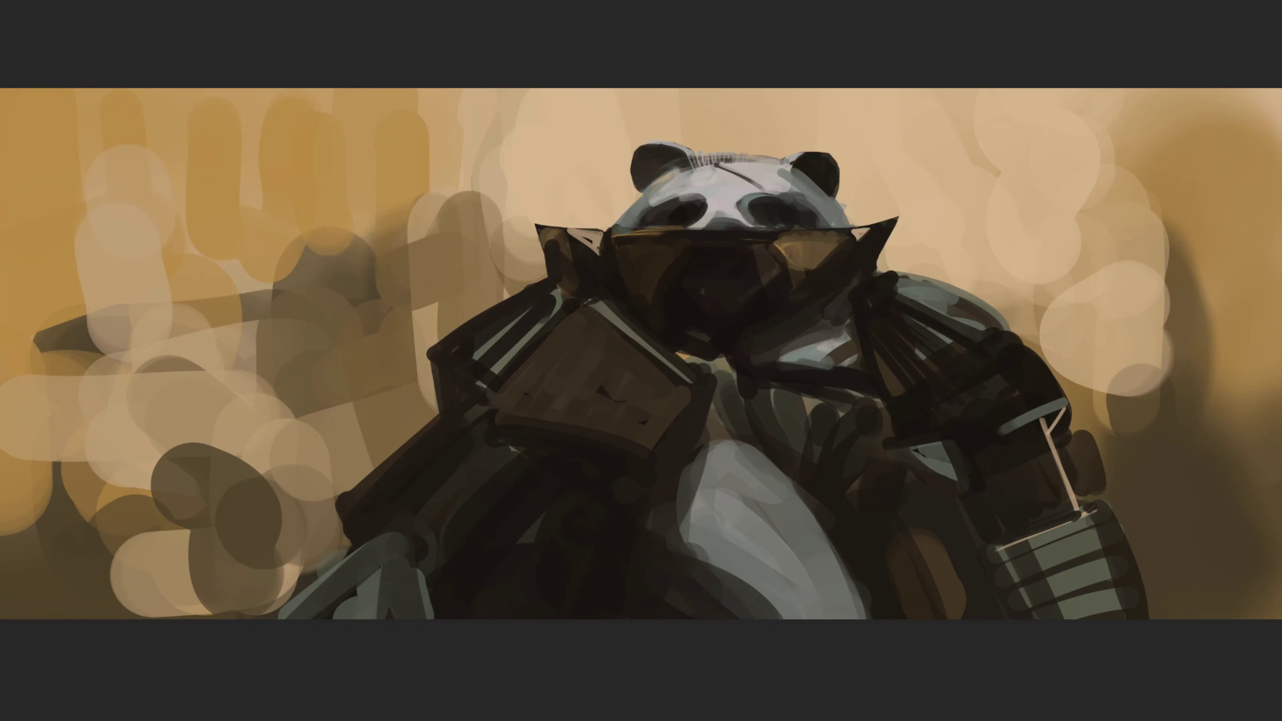
{"action": "left_click_drag", "start_coordinate": [558, 228], "coordinate": [591, 237]}
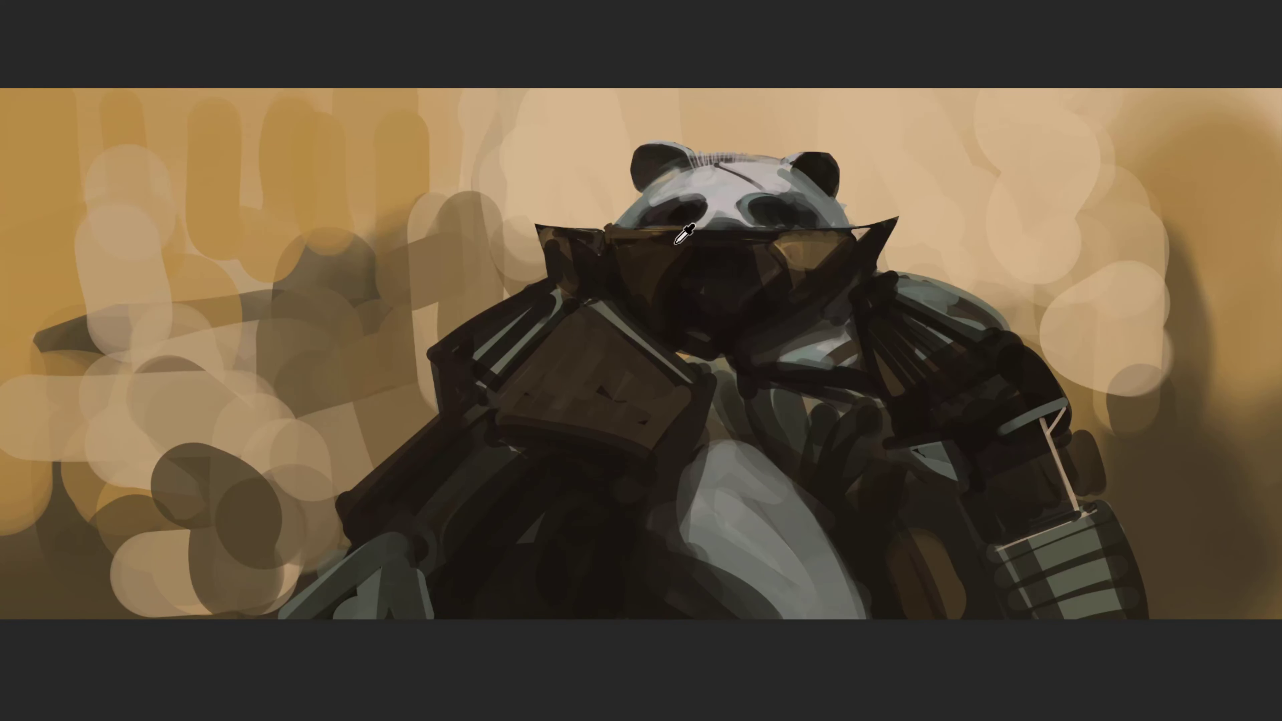
{"action": "left_click_drag", "start_coordinate": [608, 239], "coordinate": [660, 235]}
{"action": "left_click_drag", "start_coordinate": [445, 357], "coordinate": [527, 301]}
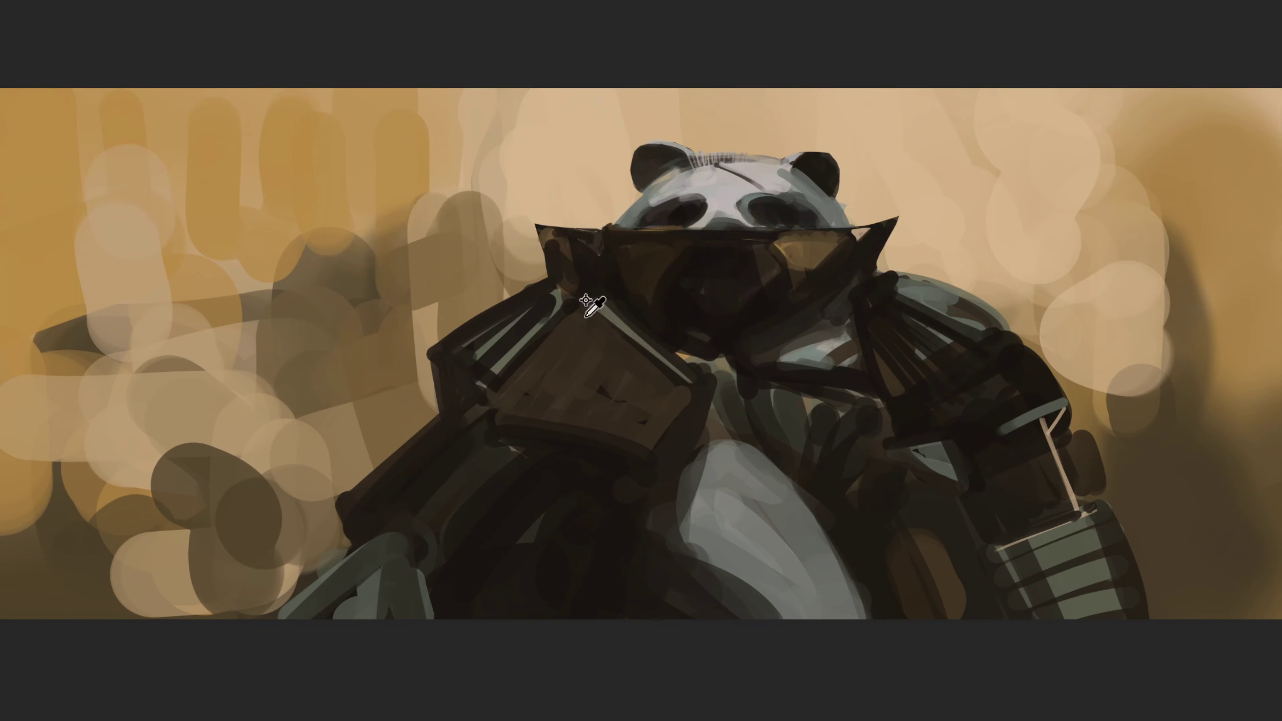
Smooth the left shoulder armor in flat grey-green and add grey diagonals on the belly plate
{"action": "left_click_drag", "start_coordinate": [455, 365], "coordinate": [536, 297]}
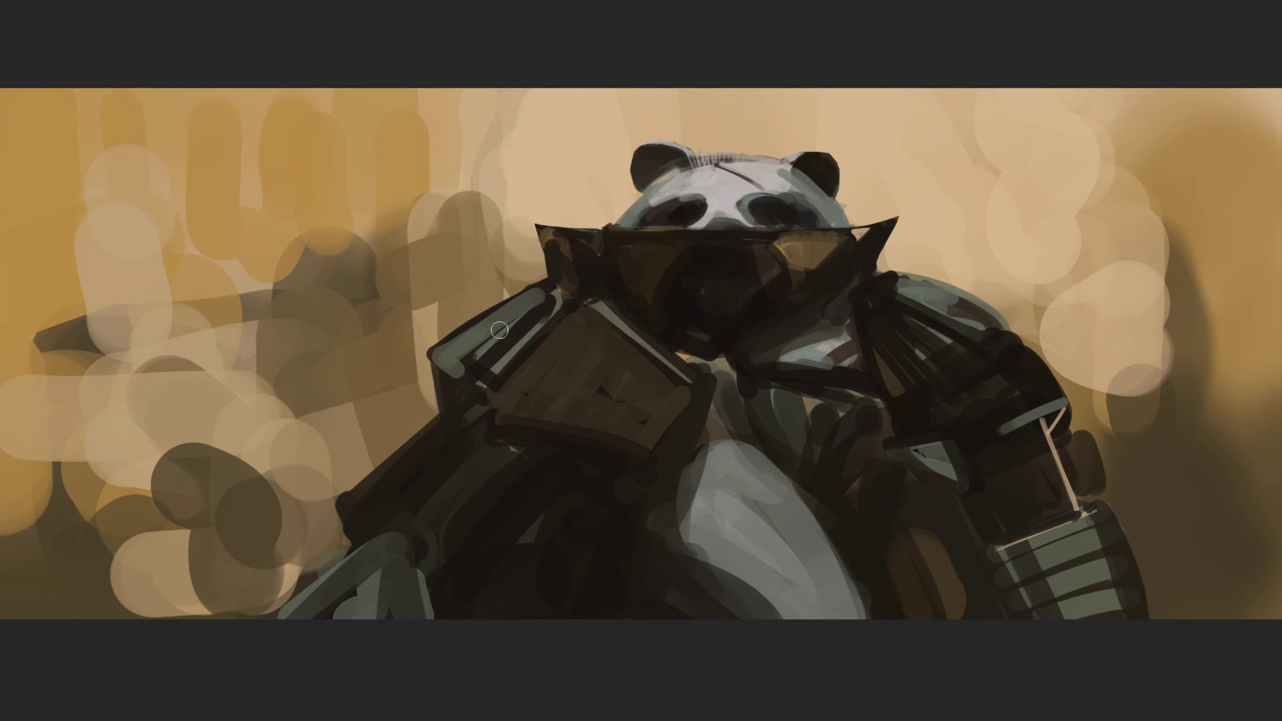
{"action": "left_click_drag", "start_coordinate": [467, 374], "coordinate": [556, 306]}
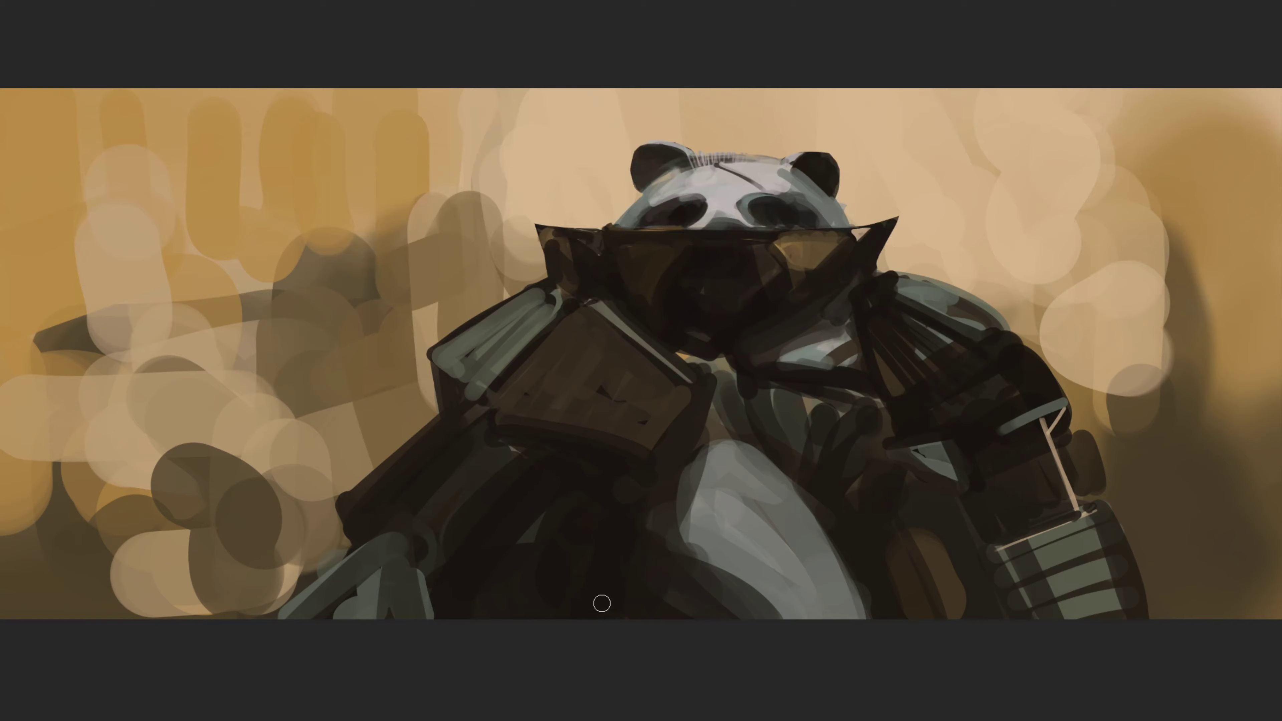
{"action": "mouse_move", "coordinate": [457, 395]}
{"action": "left_mouse_down"}
{"action": "mouse_move", "coordinate": [477, 394]}
{"action": "mouse_move", "coordinate": [558, 307]}
{"action": "left_mouse_up"}
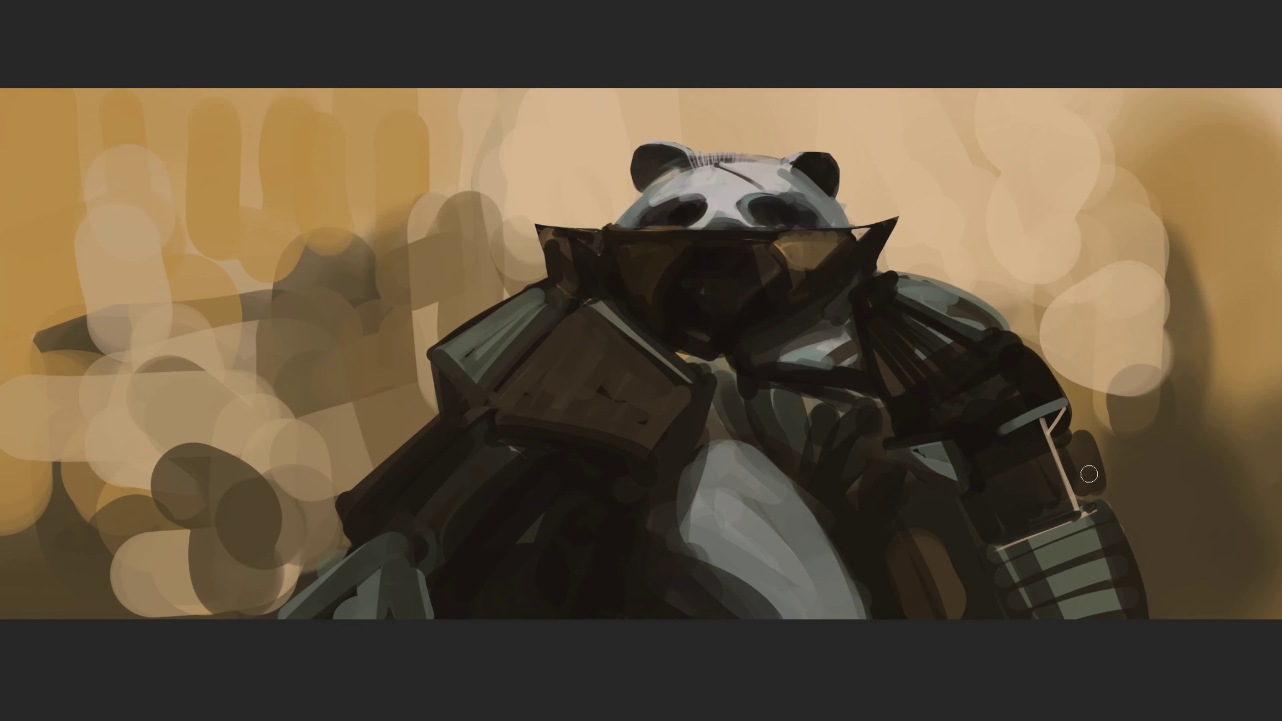
{"action": "left_click_drag", "start_coordinate": [737, 487], "coordinate": [833, 576]}
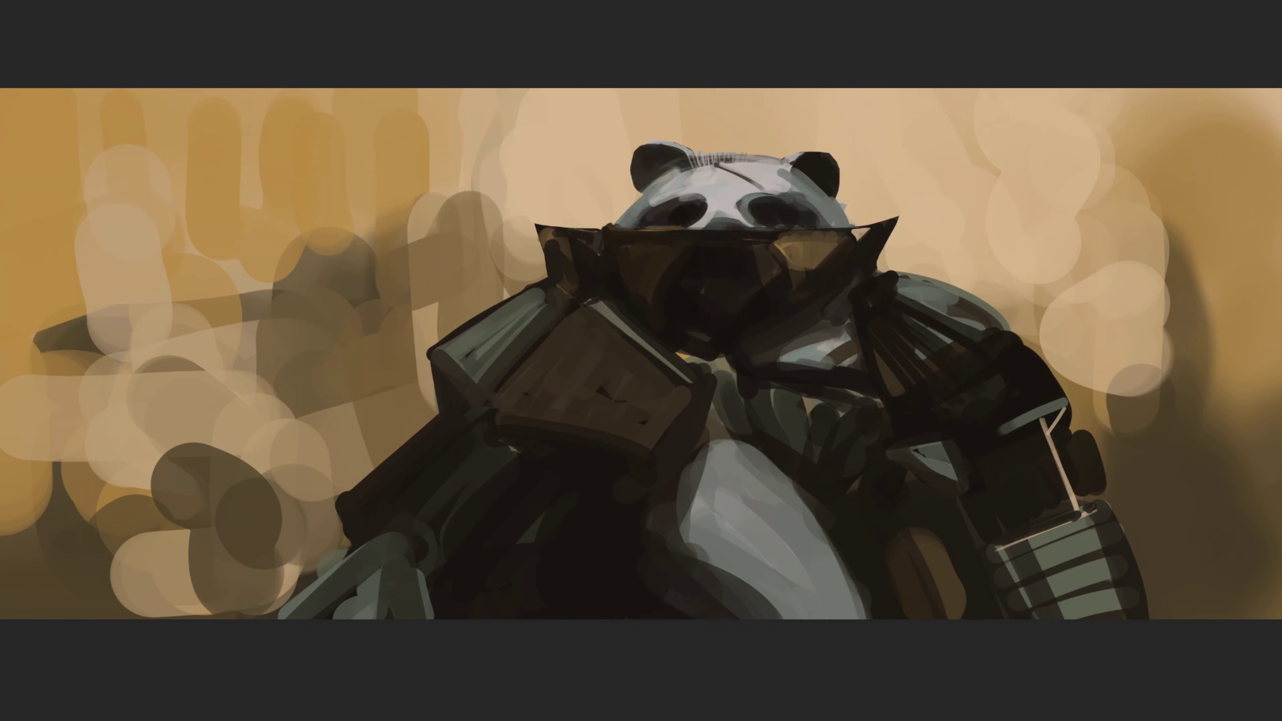
{"action": "left_click_drag", "start_coordinate": [737, 488], "coordinate": [835, 581]}
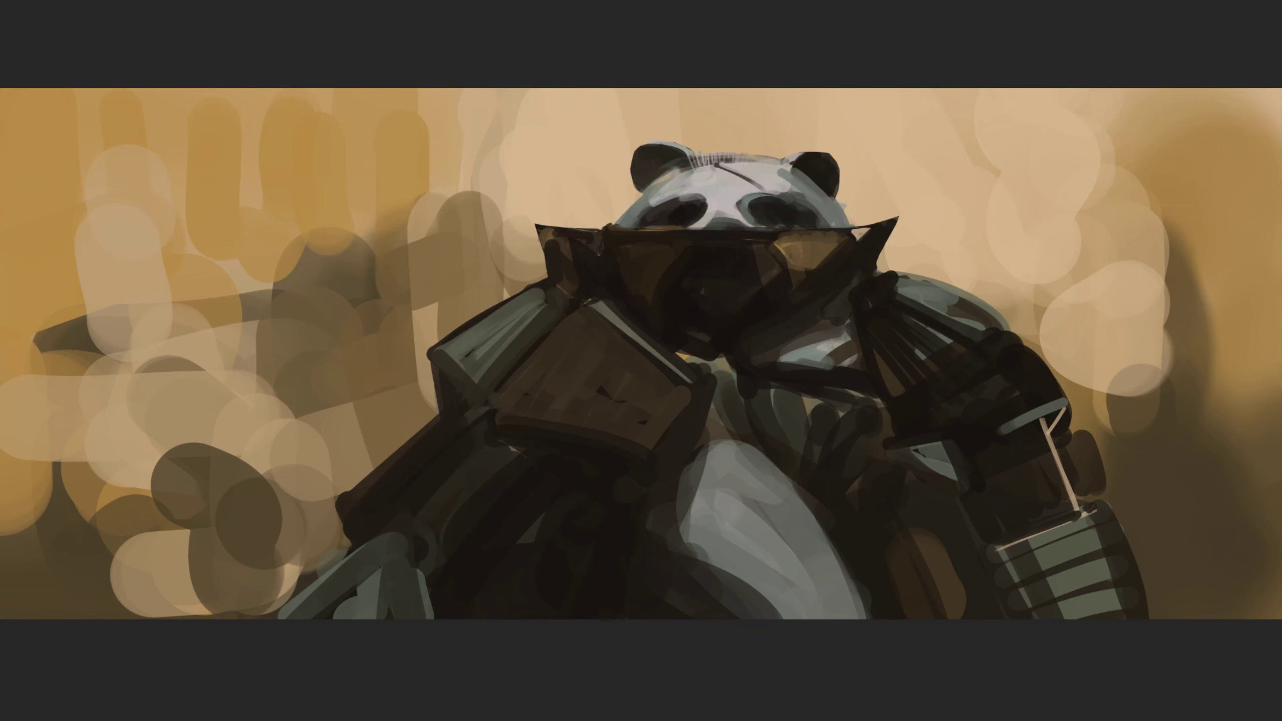
Move the panda up with Ctrl+T and scale it larger from a corner handle
{"action": "key", "text": "ctrl+t"}
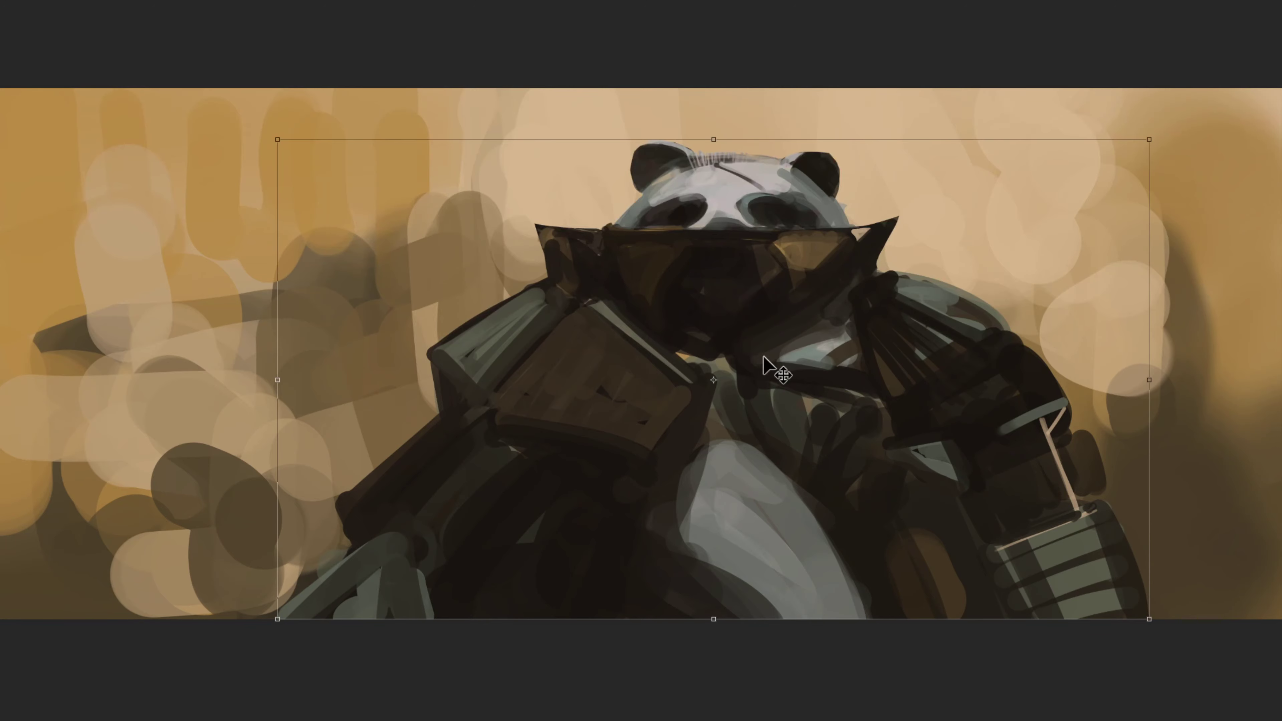
{"action": "left_click_drag", "start_coordinate": [772, 349], "coordinate": [770, 328]}
{"action": "key", "text": "Return"}
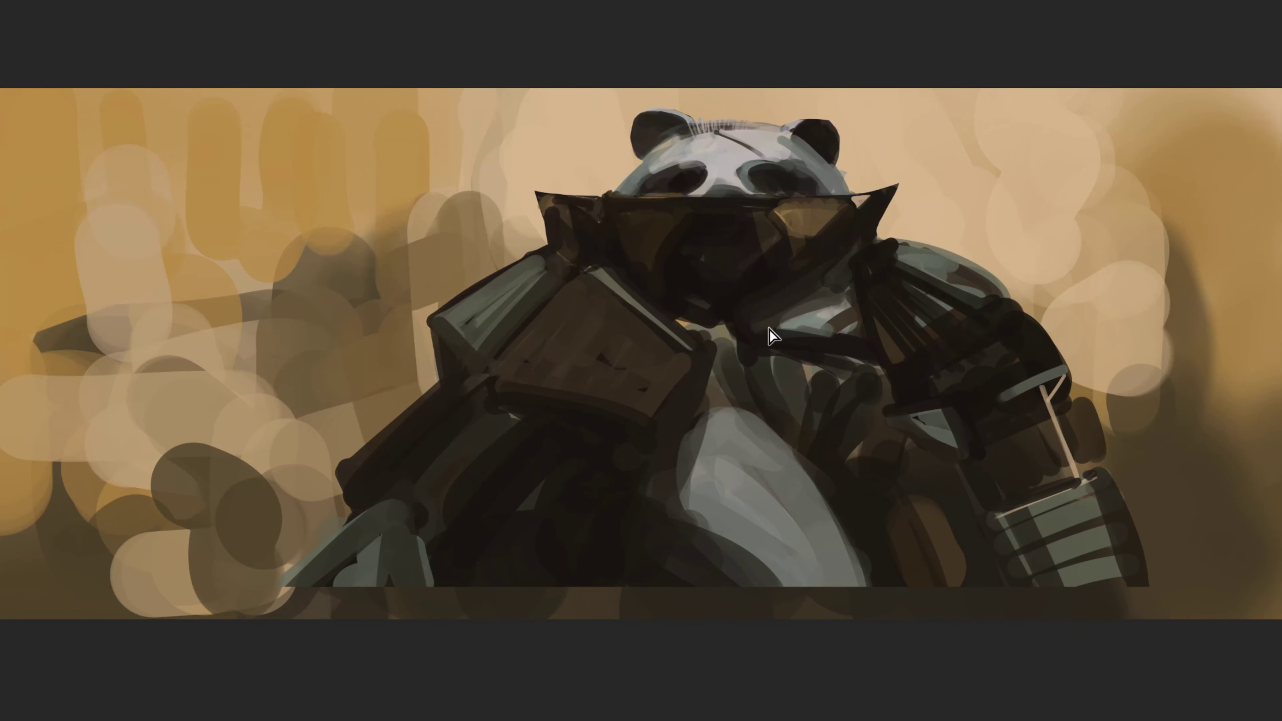
{"action": "key", "text": "ctrl+t"}
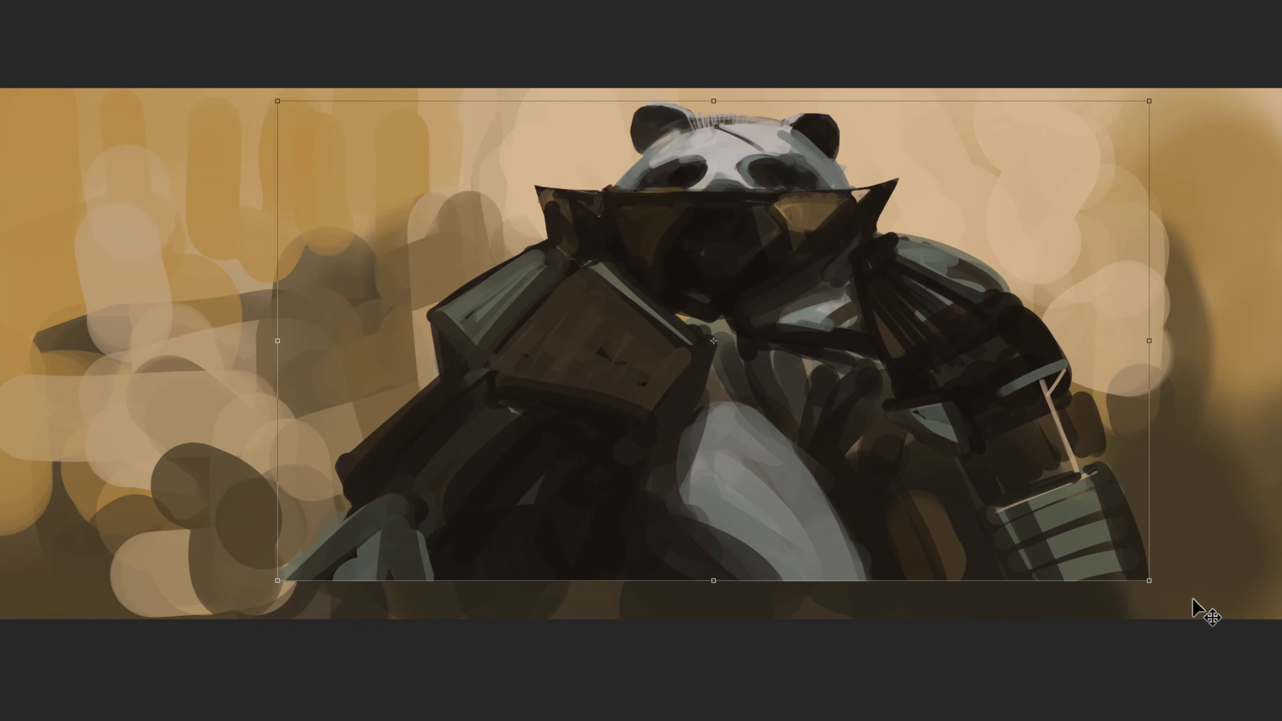
{"action": "mouse_move", "coordinate": [1149, 581]}
{"action": "left_mouse_down"}
{"action": "mouse_move", "coordinate": [1222, 625]}
{"action": "mouse_move", "coordinate": [1157, 582]}
{"action": "left_mouse_up"}
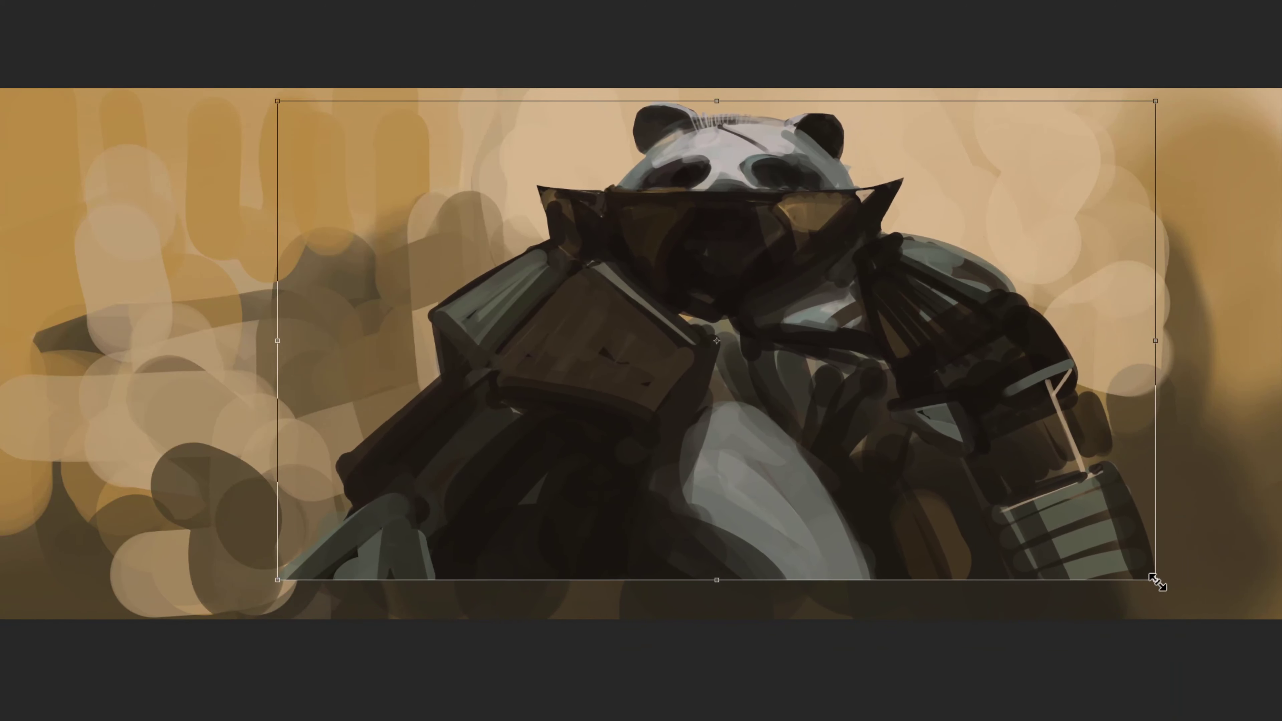
{"action": "mouse_move", "coordinate": [1168, 592]}
{"action": "left_mouse_down"}
{"action": "mouse_move", "coordinate": [1281, 657]}
{"action": "mouse_move", "coordinate": [1281, 645]}
{"action": "left_mouse_up"}
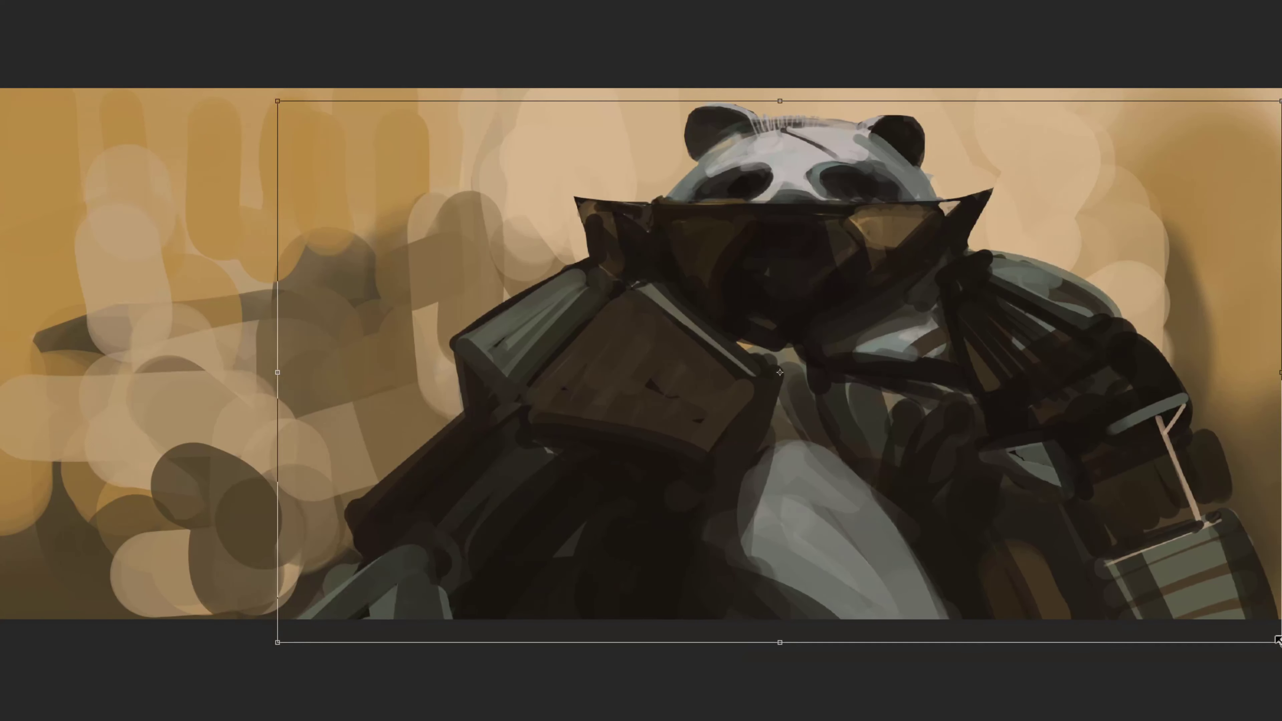
{"action": "left_click_drag", "start_coordinate": [1278, 639], "coordinate": [1238, 624]}
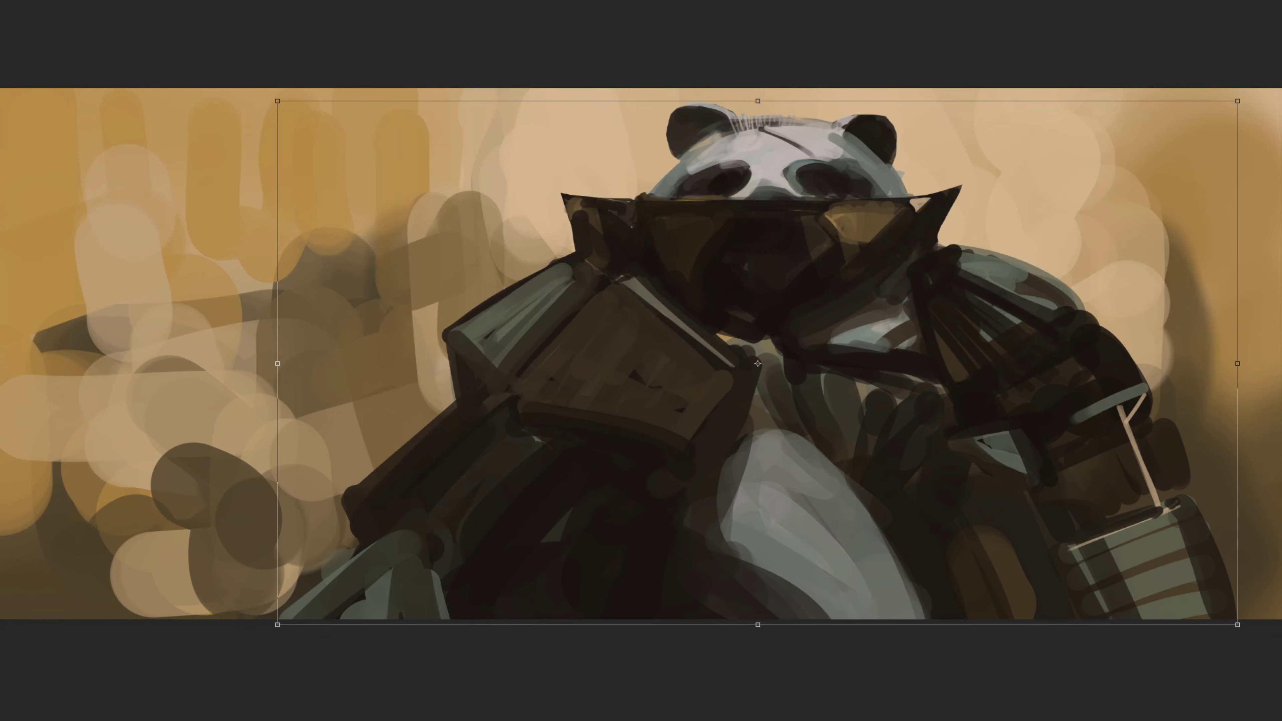
{"action": "key", "text": "Return"}
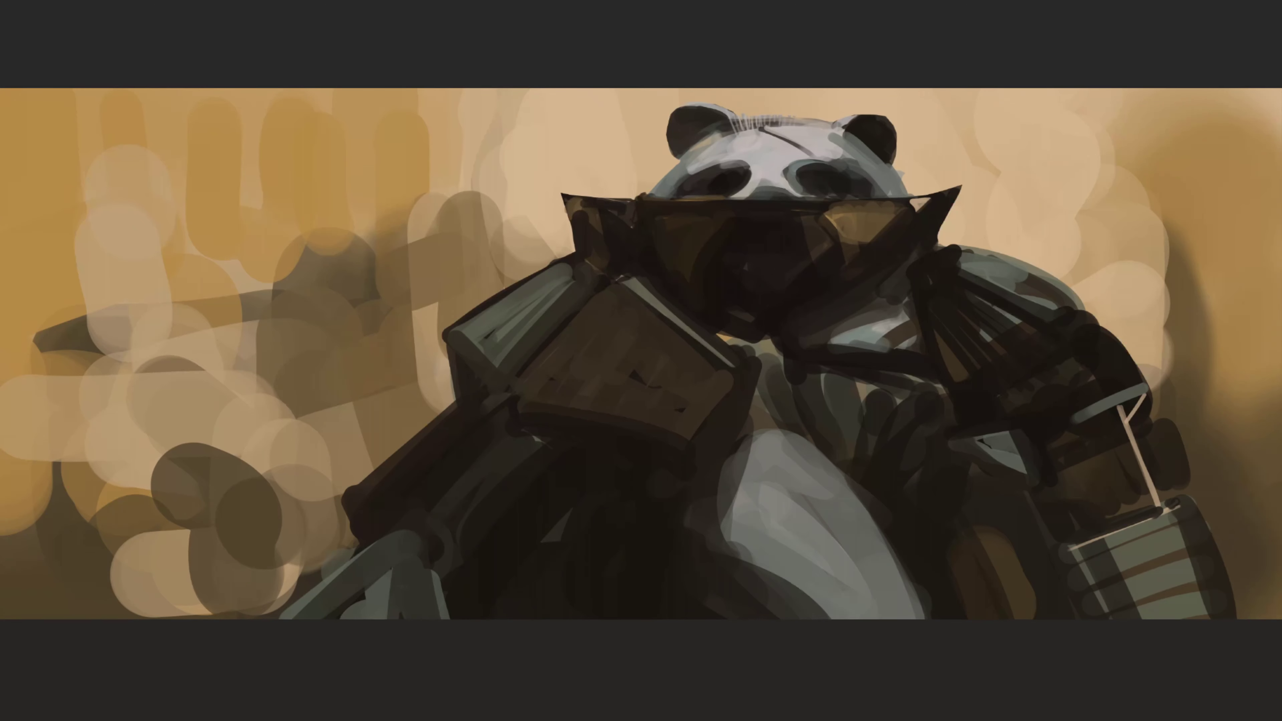
Undo, shift the panda up and right, nudge it higher, and lasso-select its head
{"action": "key", "text": "ctrl+z"}
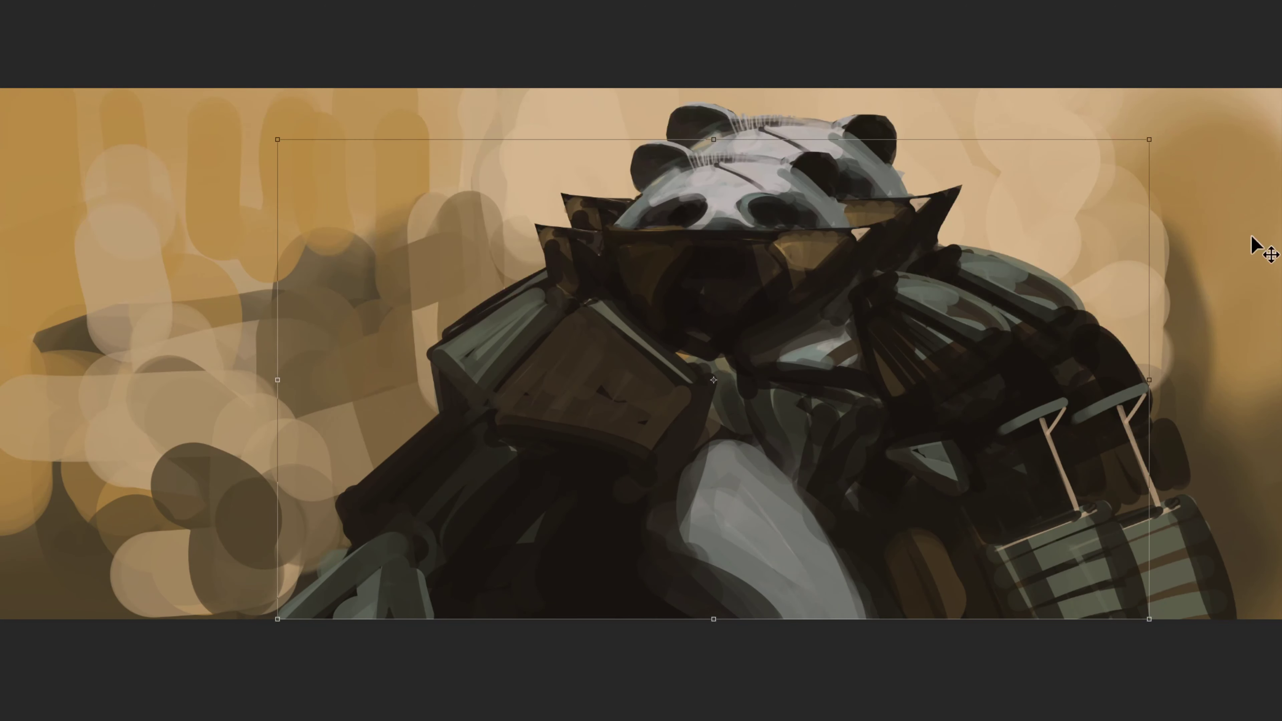
{"action": "left_click_drag", "start_coordinate": [731, 443], "coordinate": [755, 408]}
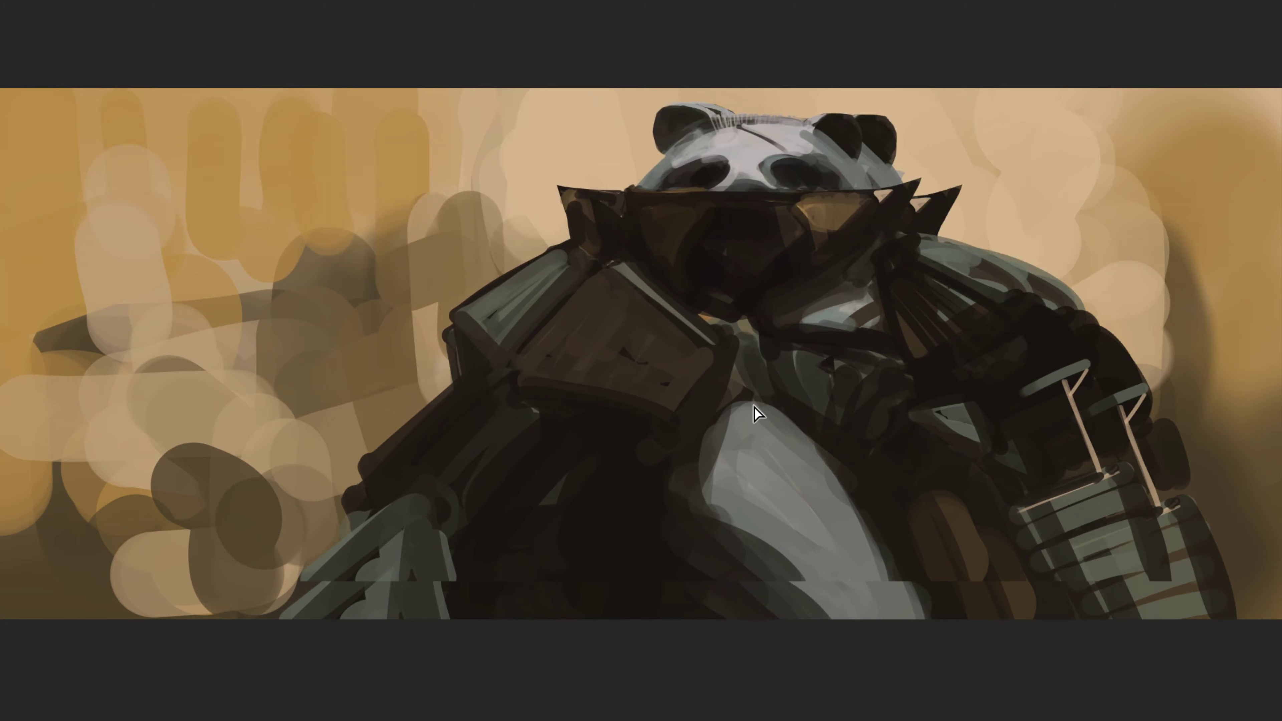
{"action": "key", "text": "Return"}
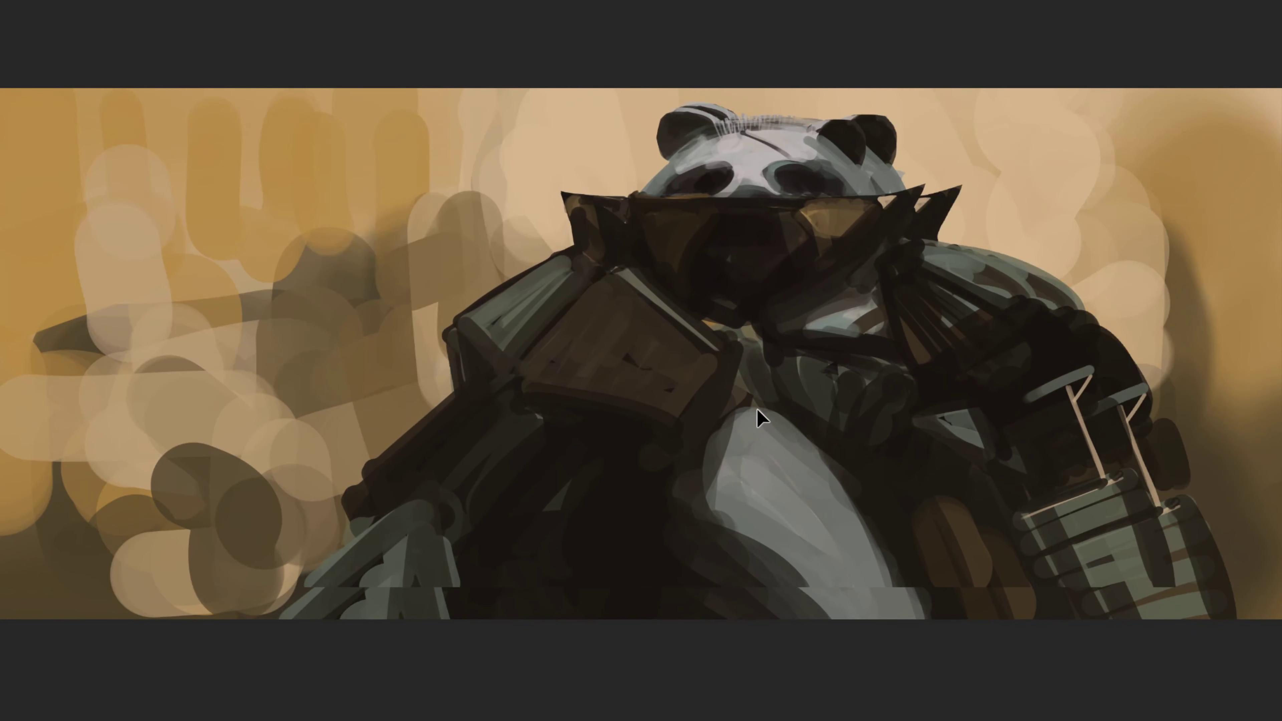
{"action": "key", "text": "ctrl+t"}
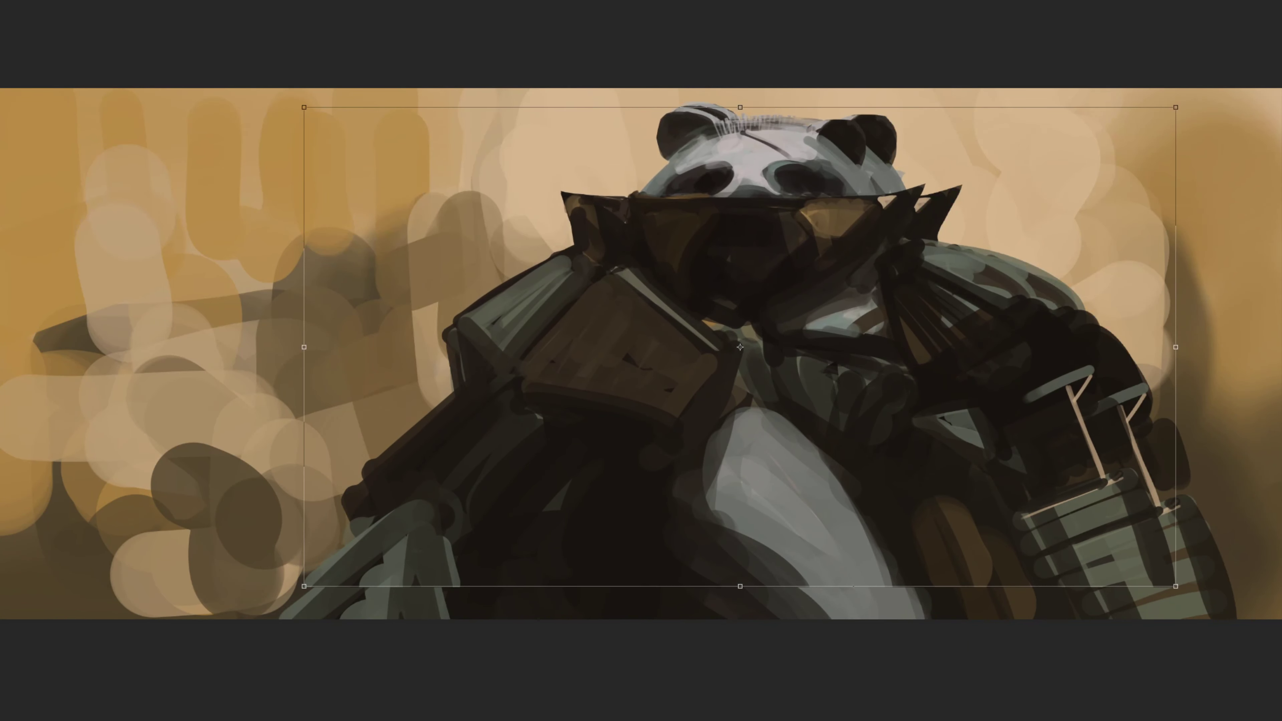
{"action": "key", "text": "Return"}
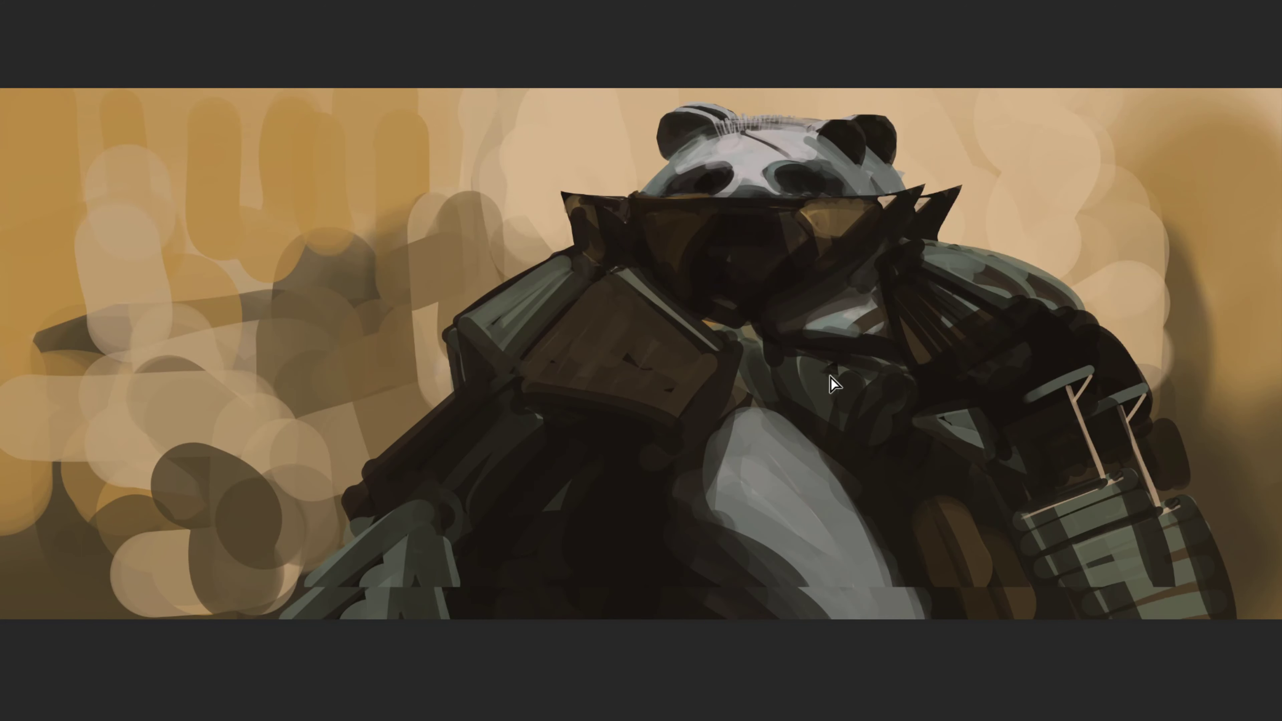
{"action": "key", "text": "ctrl+t"}
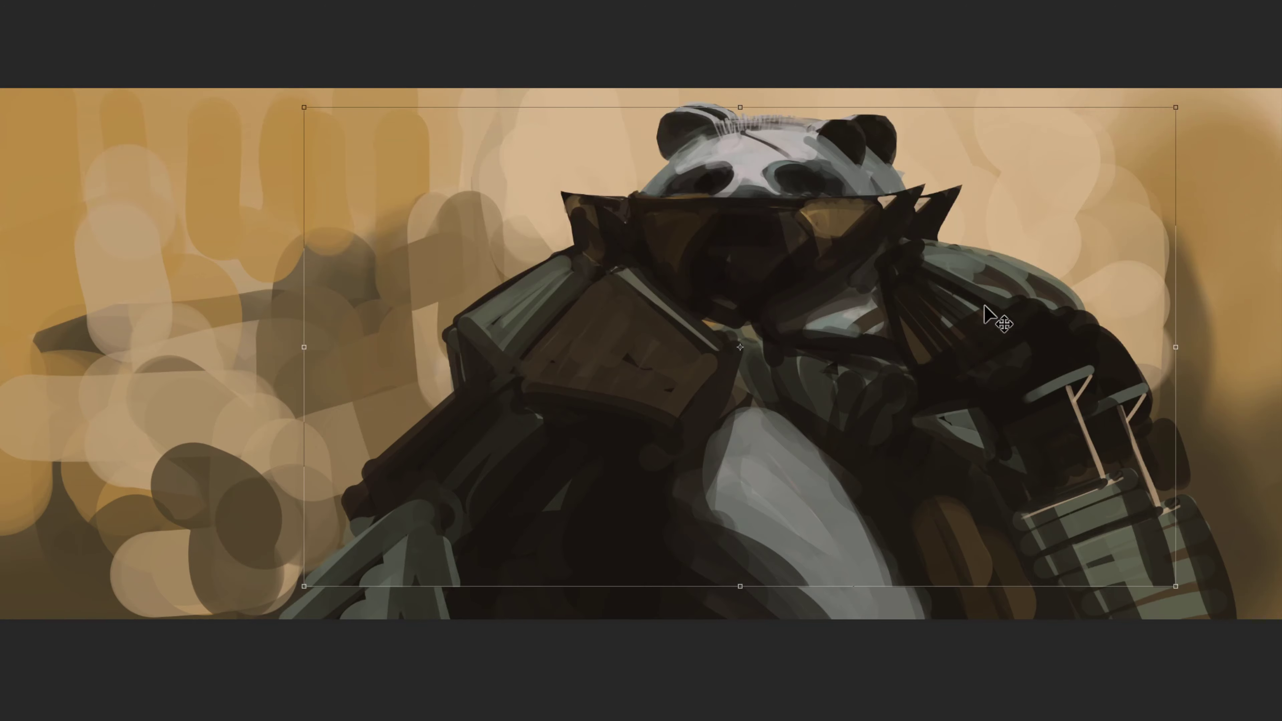
{"action": "left_click_drag", "start_coordinate": [760, 389], "coordinate": [759, 382]}
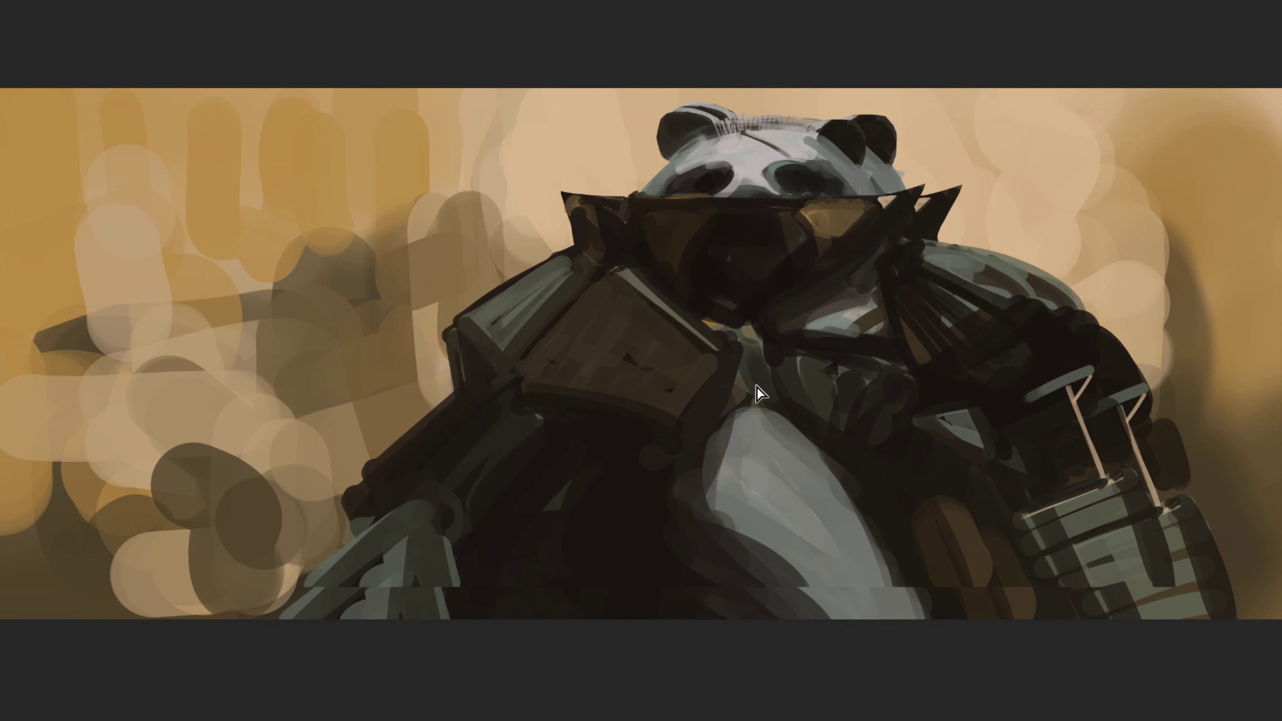
{"action": "key", "text": "ctrl+t"}
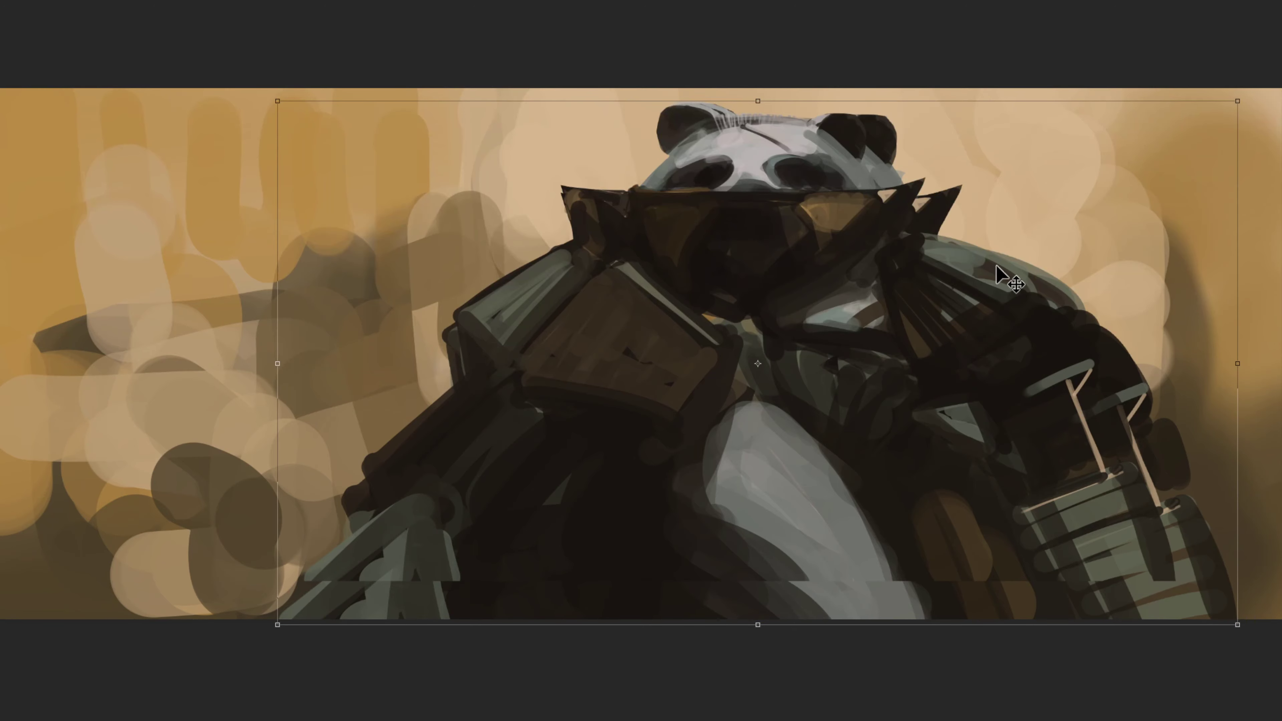
{"action": "key", "text": "Return"}
{"action": "key", "text": "l"}
{"action": "mouse_move", "coordinate": [1054, 209]}
{"action": "left_mouse_down"}
{"action": "mouse_move", "coordinate": [781, 62]}
{"action": "mouse_move", "coordinate": [1015, 246]}
{"action": "left_mouse_up"}
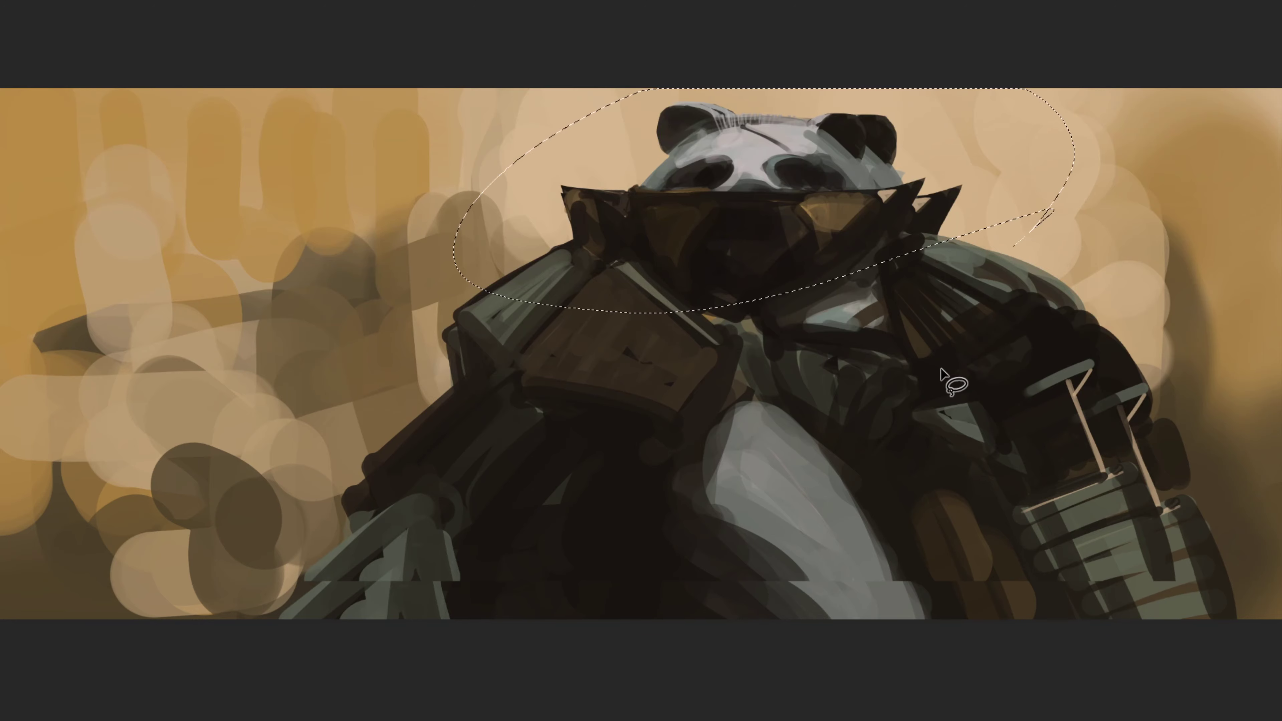
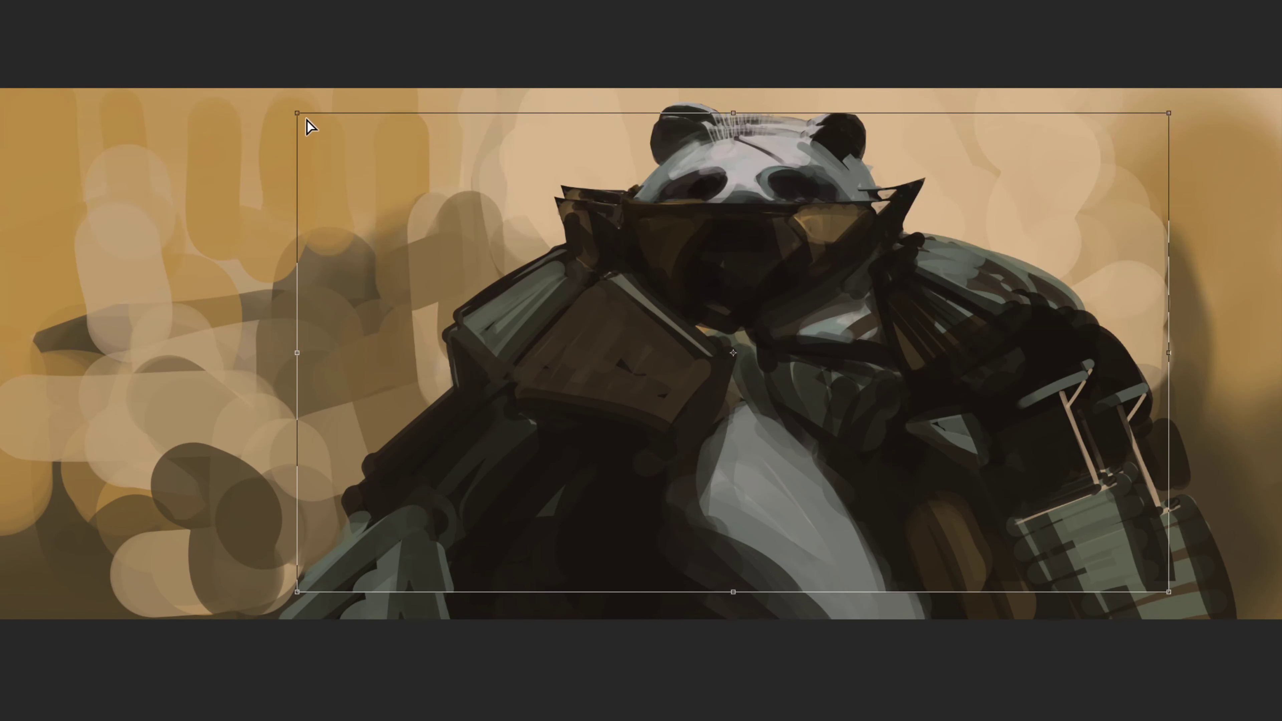
Distort the panda figure by pulling its left corners inward, lift it higher, and apply
{"action": "left_click_drag", "start_coordinate": [306, 120], "coordinate": [276, 101]}
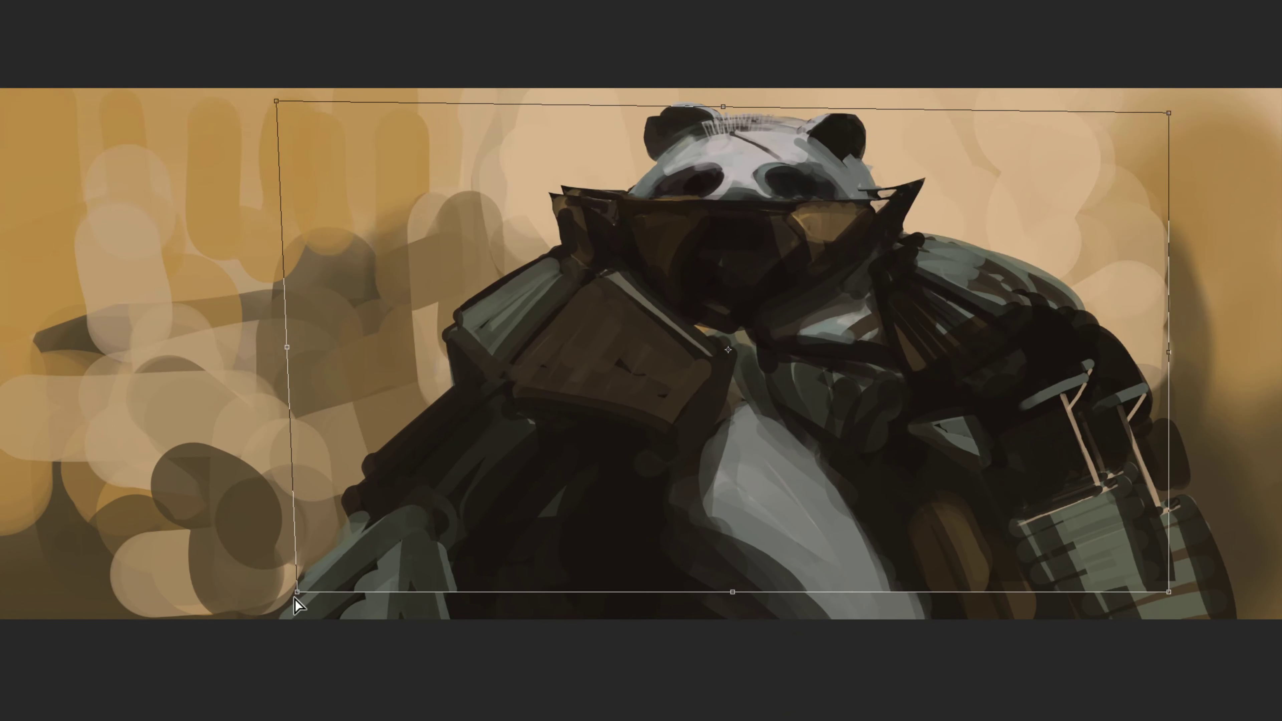
{"action": "left_click_drag", "start_coordinate": [295, 597], "coordinate": [320, 561]}
{"action": "left_click_drag", "start_coordinate": [276, 102], "coordinate": [325, 93]}
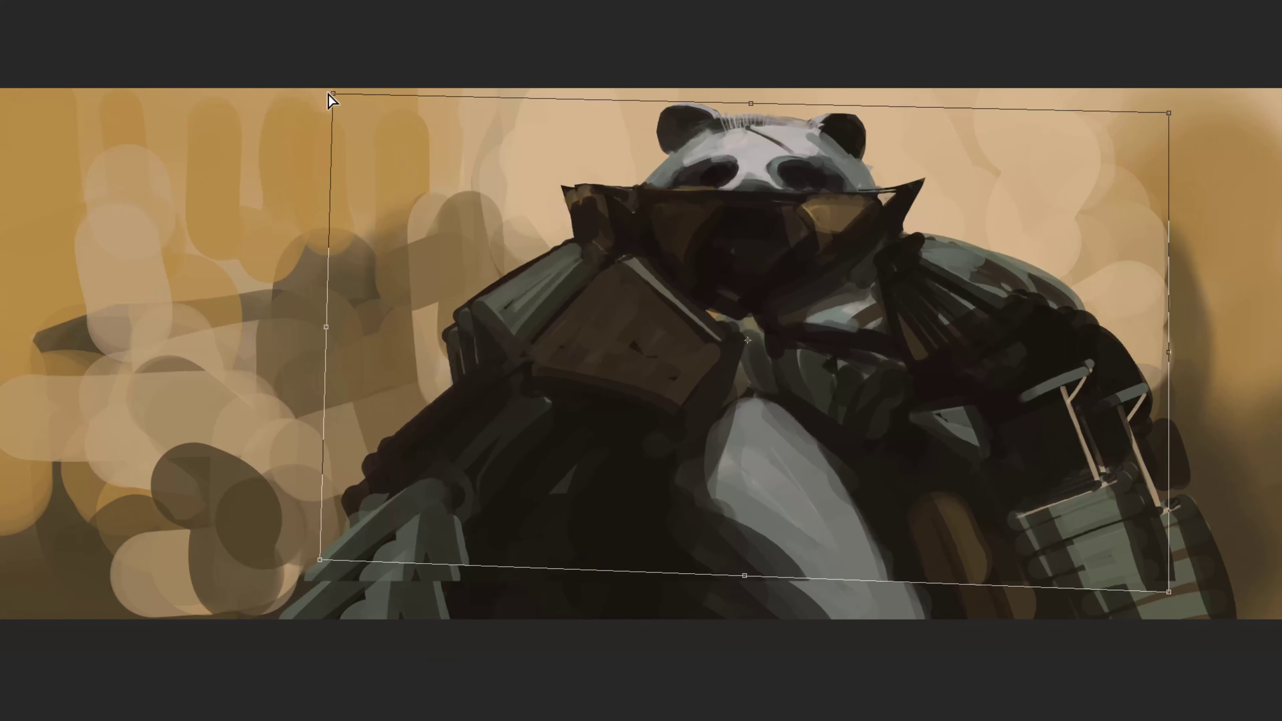
{"action": "mouse_move", "coordinate": [552, 446]}
{"action": "left_mouse_down"}
{"action": "mouse_move", "coordinate": [558, 419]}
{"action": "mouse_move", "coordinate": [556, 471]}
{"action": "left_mouse_up"}
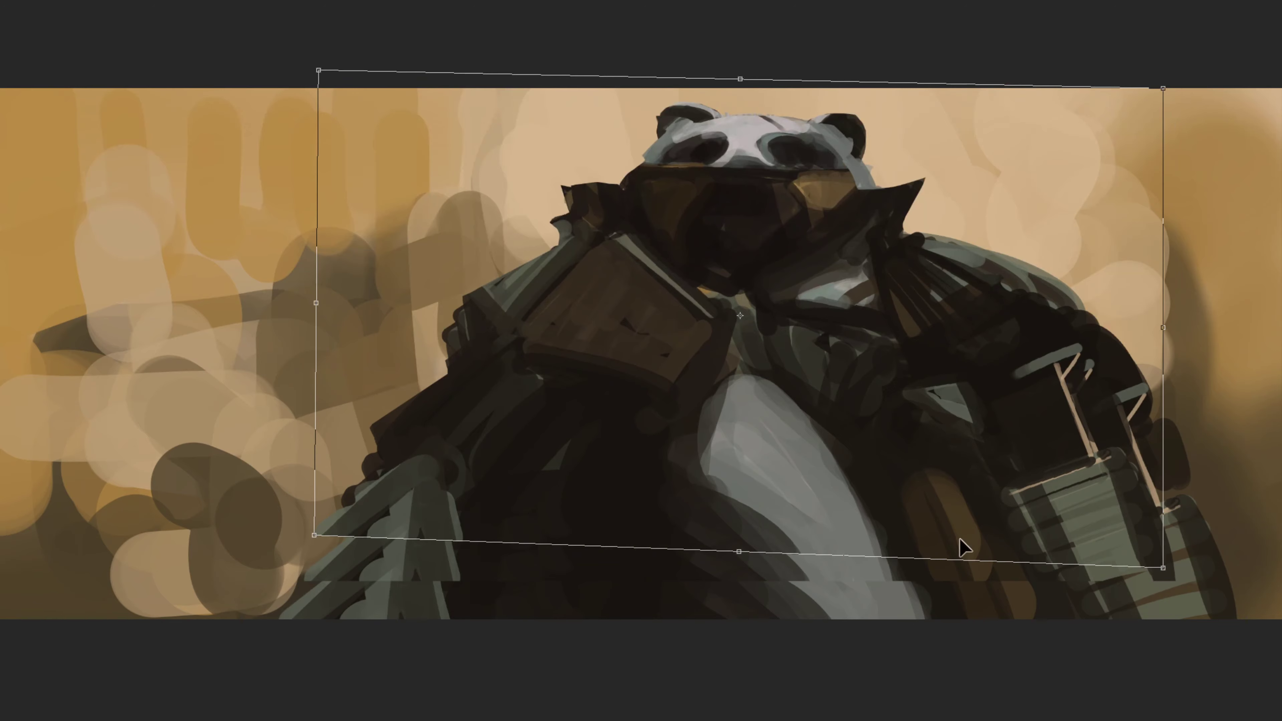
{"action": "key", "text": "Return"}
{"action": "key", "text": "ctrl+t"}
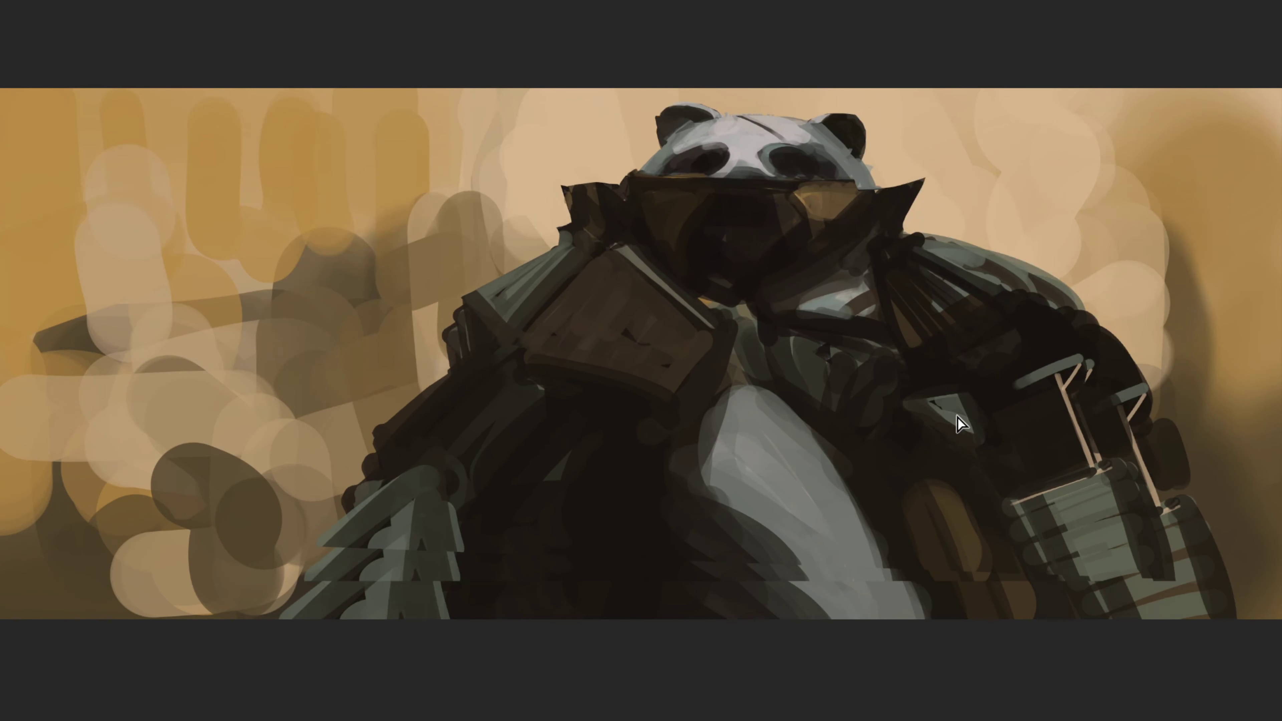
{"action": "key", "text": "ctrl+t"}
Cancel the pending transform, leaving the panda figure in its earlier shape
{"action": "key", "text": "Return"}
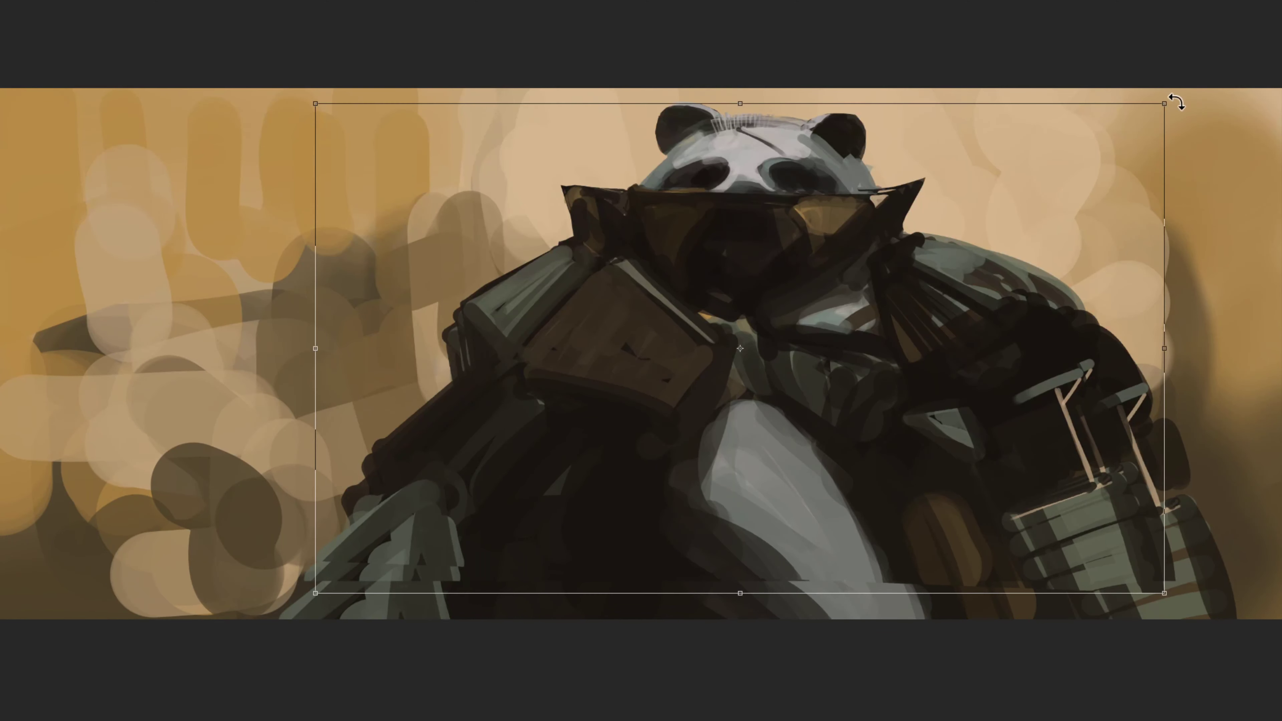
Tilt the figure slightly counter-clockwise and pull its left corners in for perspective
{"action": "left_click_drag", "start_coordinate": [1177, 100], "coordinate": [1159, 78]}
{"action": "left_click_drag", "start_coordinate": [1052, 230], "coordinate": [1062, 215]}
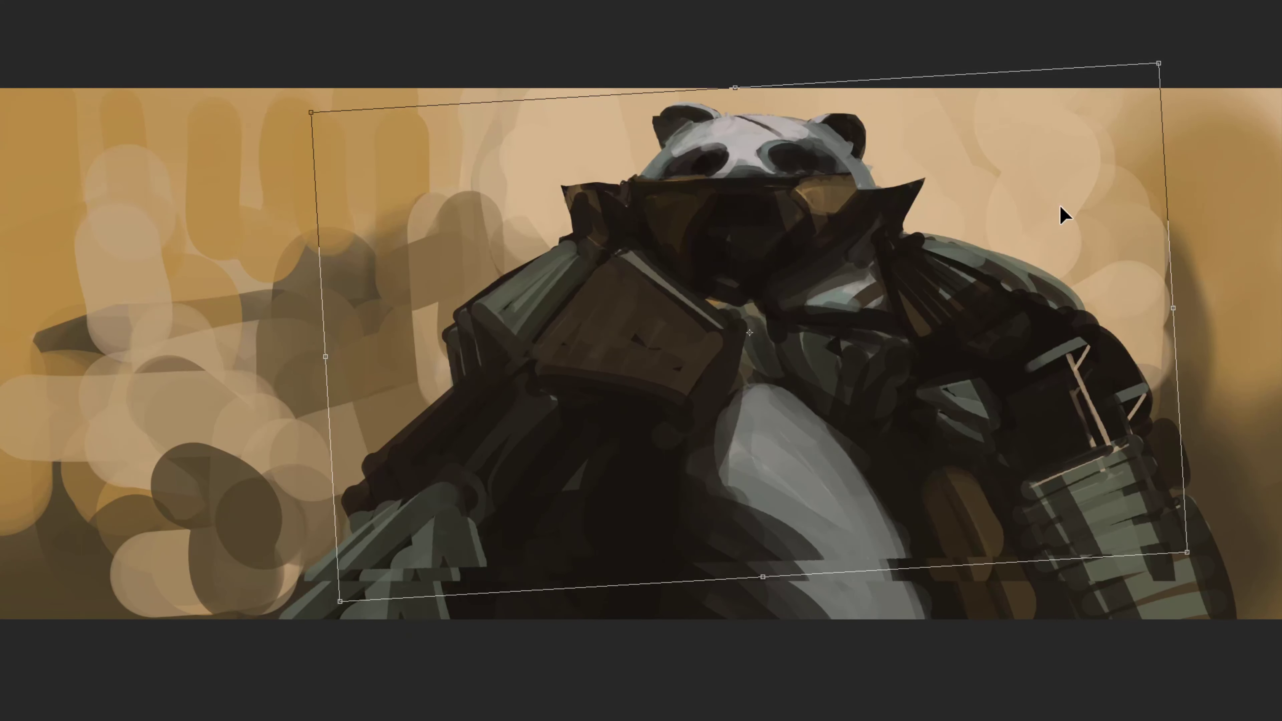
{"action": "left_click_drag", "start_coordinate": [1060, 207], "coordinate": [1062, 221]}
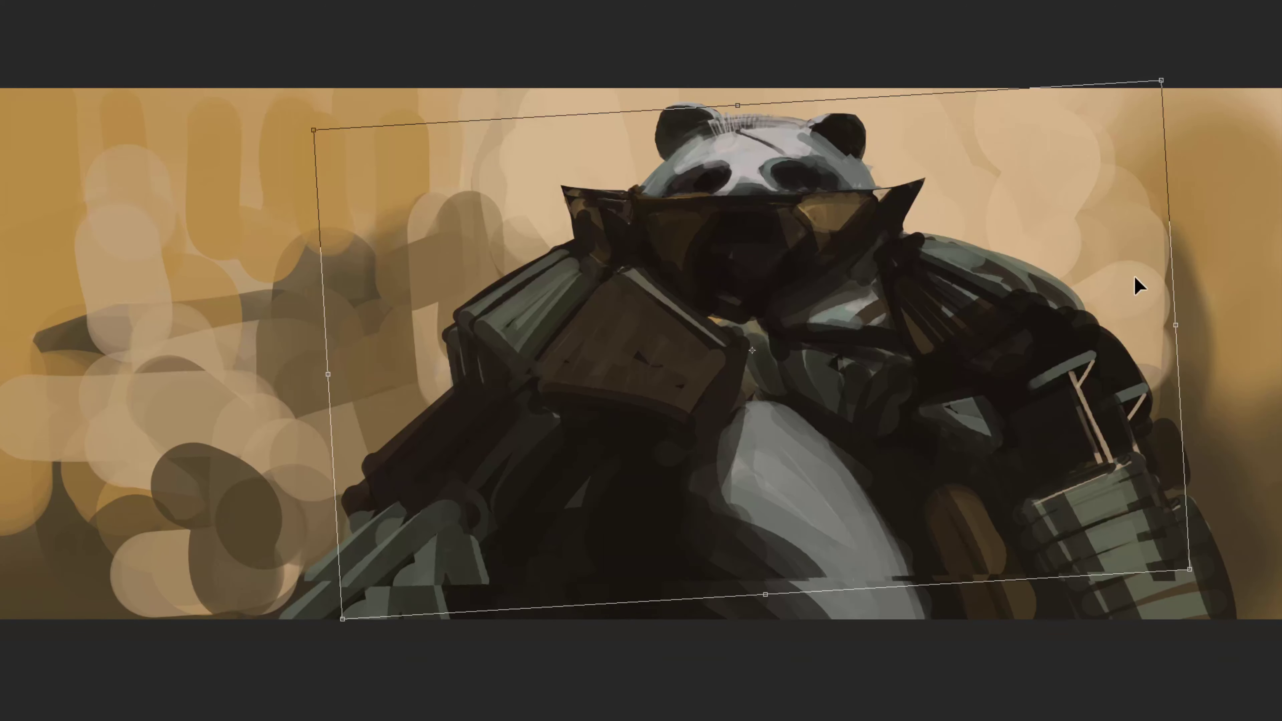
{"action": "left_click_drag", "start_coordinate": [313, 130], "coordinate": [395, 154]}
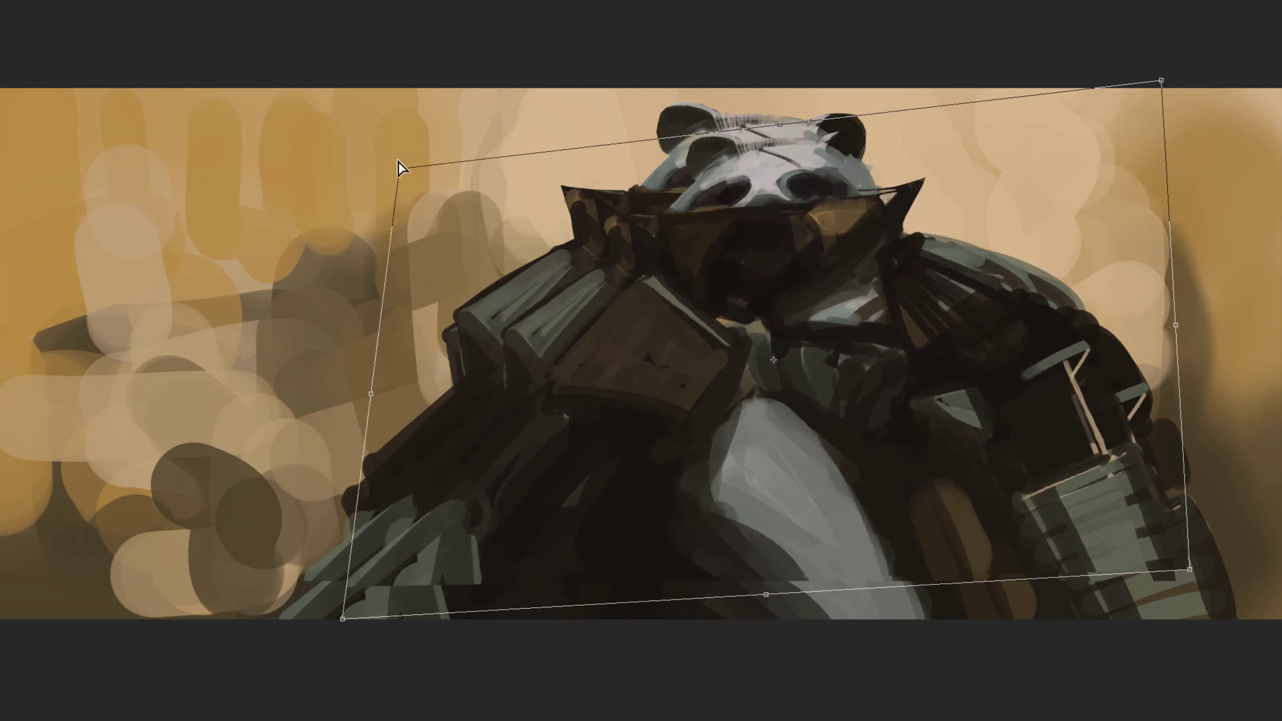
{"action": "mouse_move", "coordinate": [343, 619]}
{"action": "left_mouse_down"}
{"action": "mouse_move", "coordinate": [353, 533]}
{"action": "mouse_move", "coordinate": [375, 572]}
{"action": "mouse_move", "coordinate": [308, 612]}
{"action": "mouse_move", "coordinate": [338, 524]}
{"action": "mouse_move", "coordinate": [360, 505]}
{"action": "left_mouse_up"}
{"action": "left_click_drag", "start_coordinate": [595, 444], "coordinate": [621, 432]}
Fine-tune the figure's rotation and position, step back through undo, and commit the transform
{"action": "left_click_drag", "start_coordinate": [1247, 579], "coordinate": [1251, 601]}
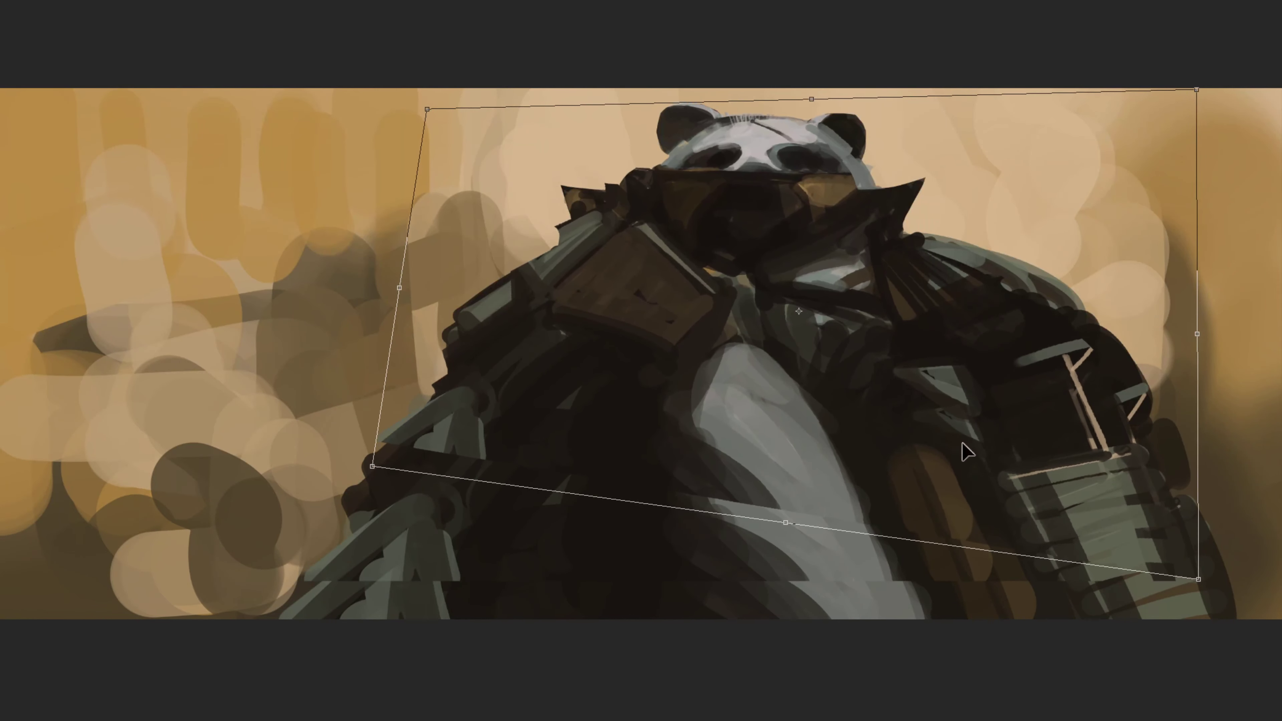
{"action": "mouse_move", "coordinate": [968, 450]}
{"action": "left_mouse_down"}
{"action": "mouse_move", "coordinate": [929, 477]}
{"action": "mouse_move", "coordinate": [921, 453]}
{"action": "mouse_move", "coordinate": [916, 466]}
{"action": "left_mouse_up"}
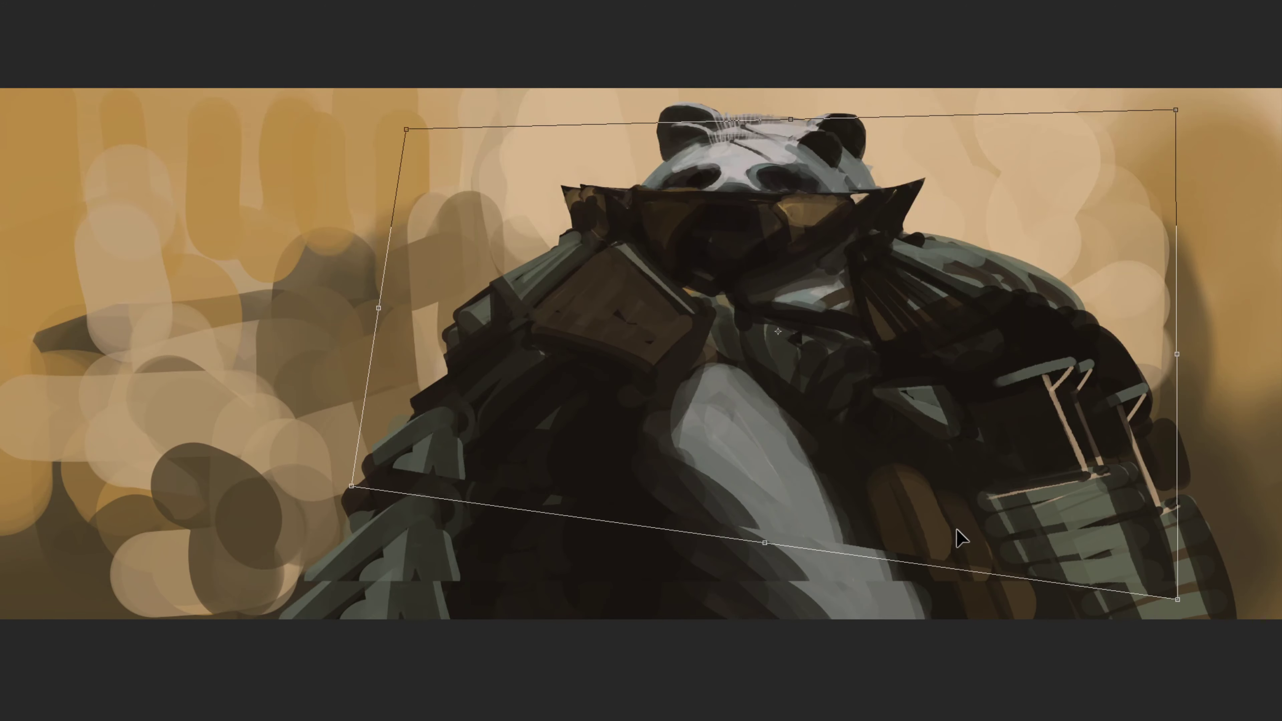
{"action": "left_click_drag", "start_coordinate": [932, 510], "coordinate": [929, 487]}
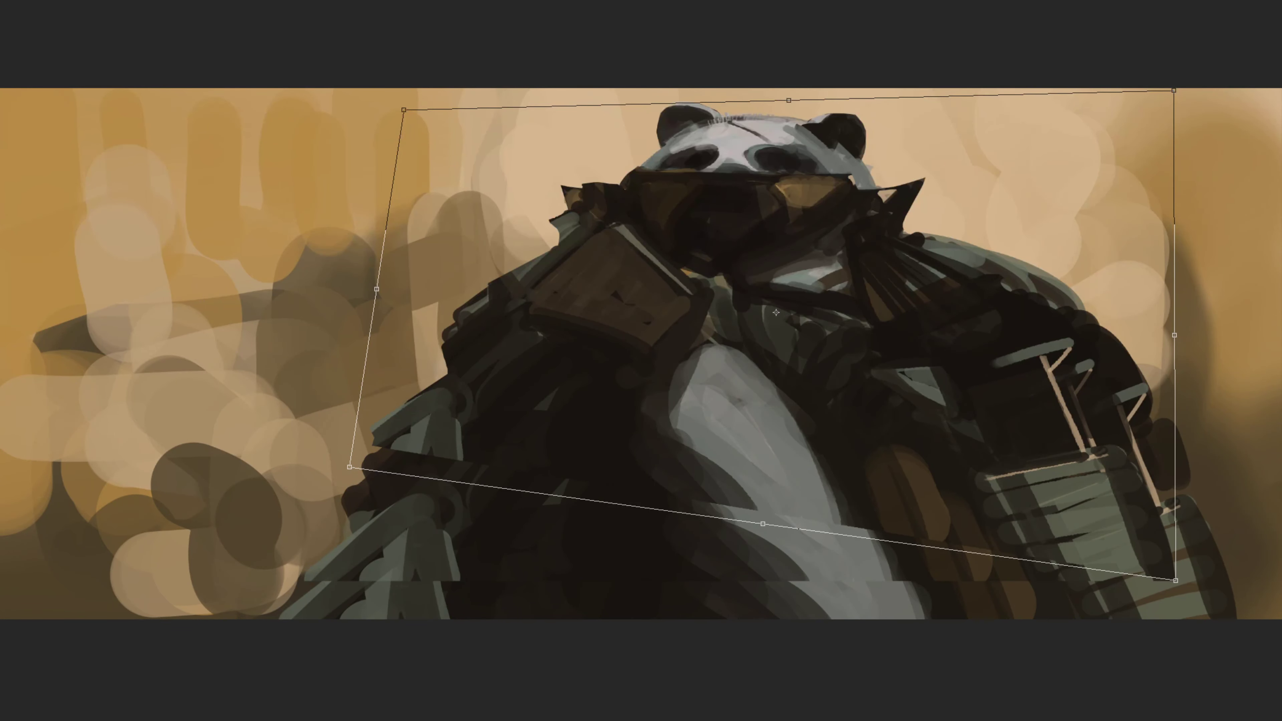
{"action": "key", "text": "ctrl+z"}
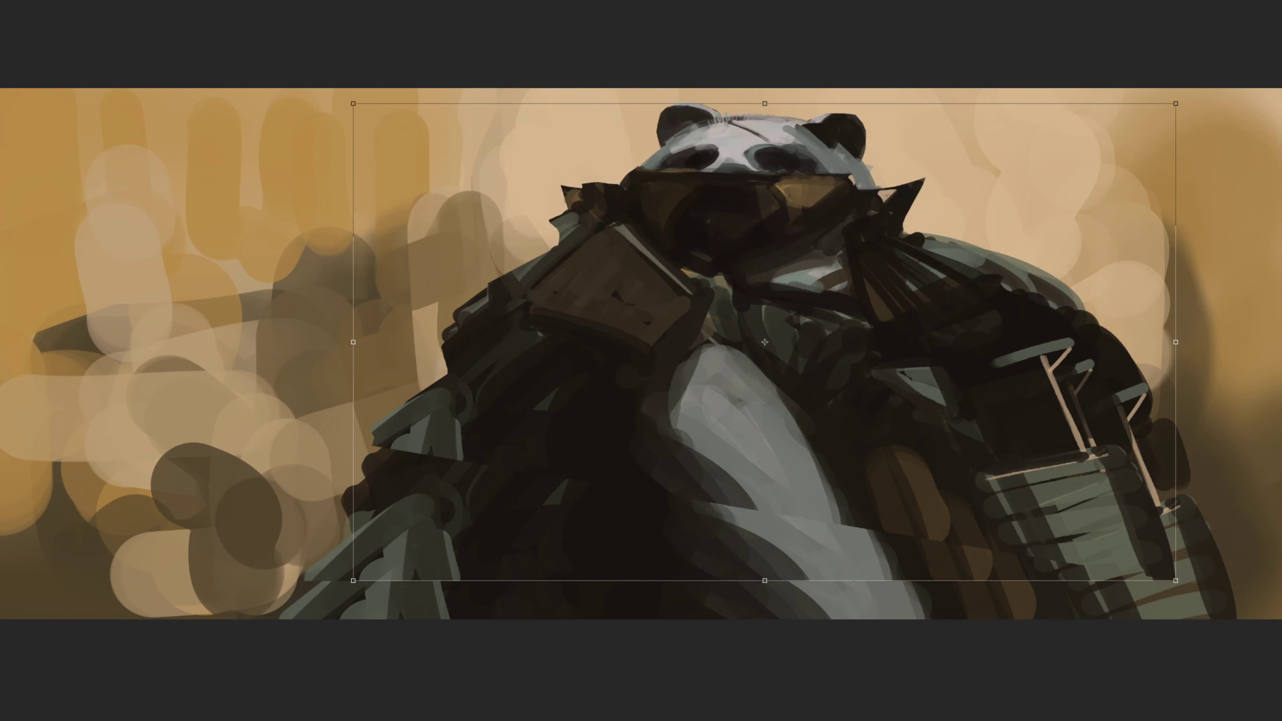
{"action": "key", "text": "ctrl+z"}
{"action": "key", "text": "ctrl+z"}
{"action": "key", "text": "ctrl+z"}
{"action": "key", "text": "ctrl+z"}
{"action": "key", "text": "ctrl+z"}
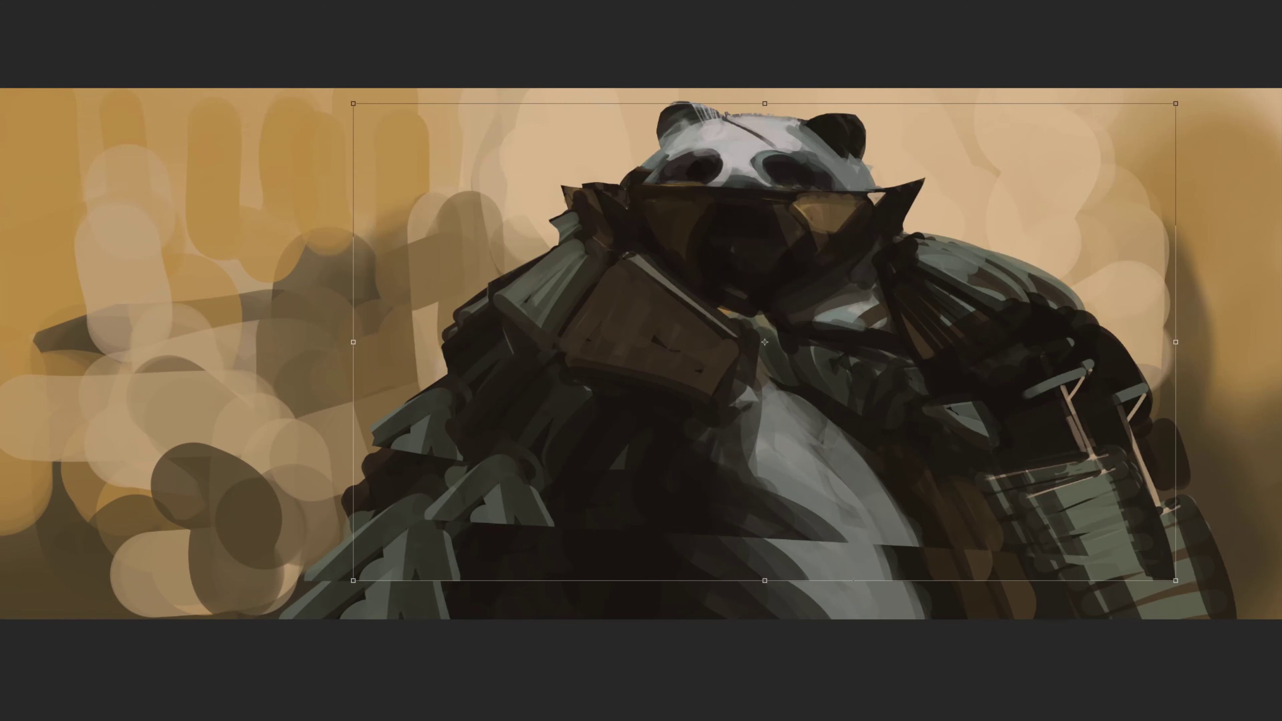
{"action": "key", "text": "ctrl+z"}
{"action": "key", "text": "ctrl+z"}
{"action": "key", "text": "Return"}
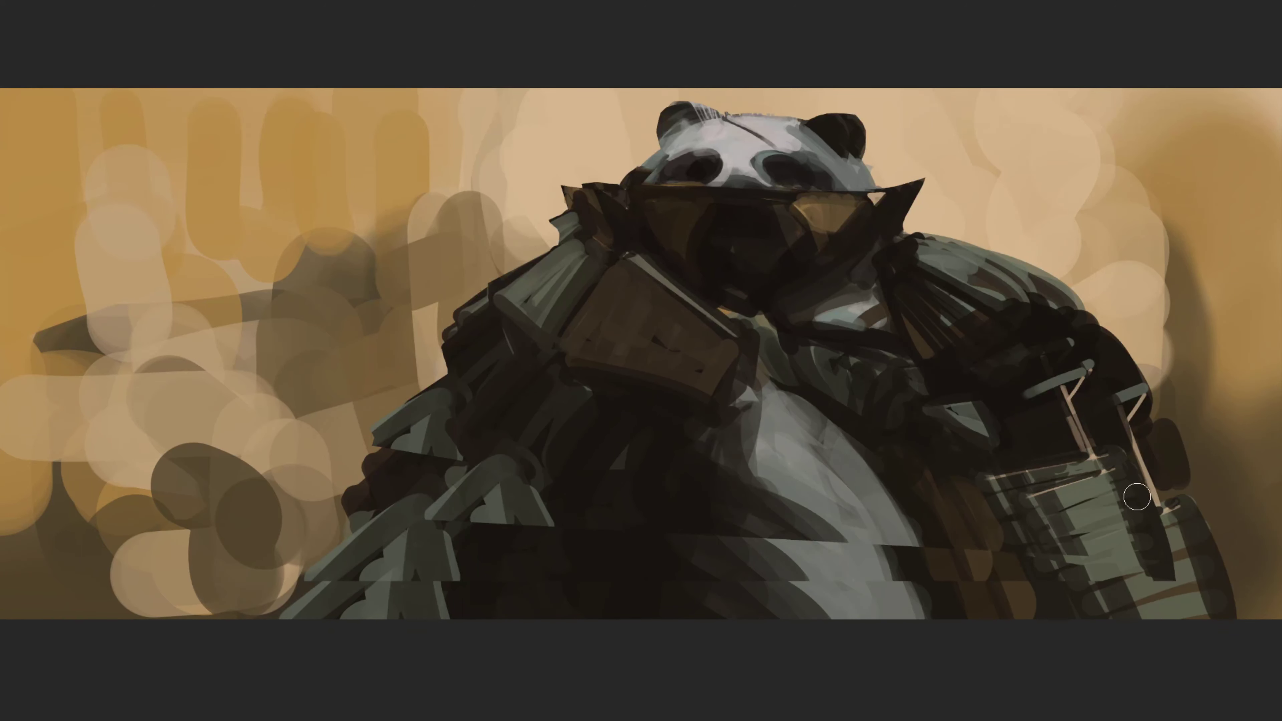
Paint dark bands over the green armour pack and light stripes at lower right
{"action": "mouse_move", "coordinate": [1126, 551]}
{"action": "left_mouse_down"}
{"action": "mouse_move", "coordinate": [1091, 480]}
{"action": "mouse_move", "coordinate": [1116, 560]}
{"action": "mouse_move", "coordinate": [1063, 501]}
{"action": "left_mouse_up"}
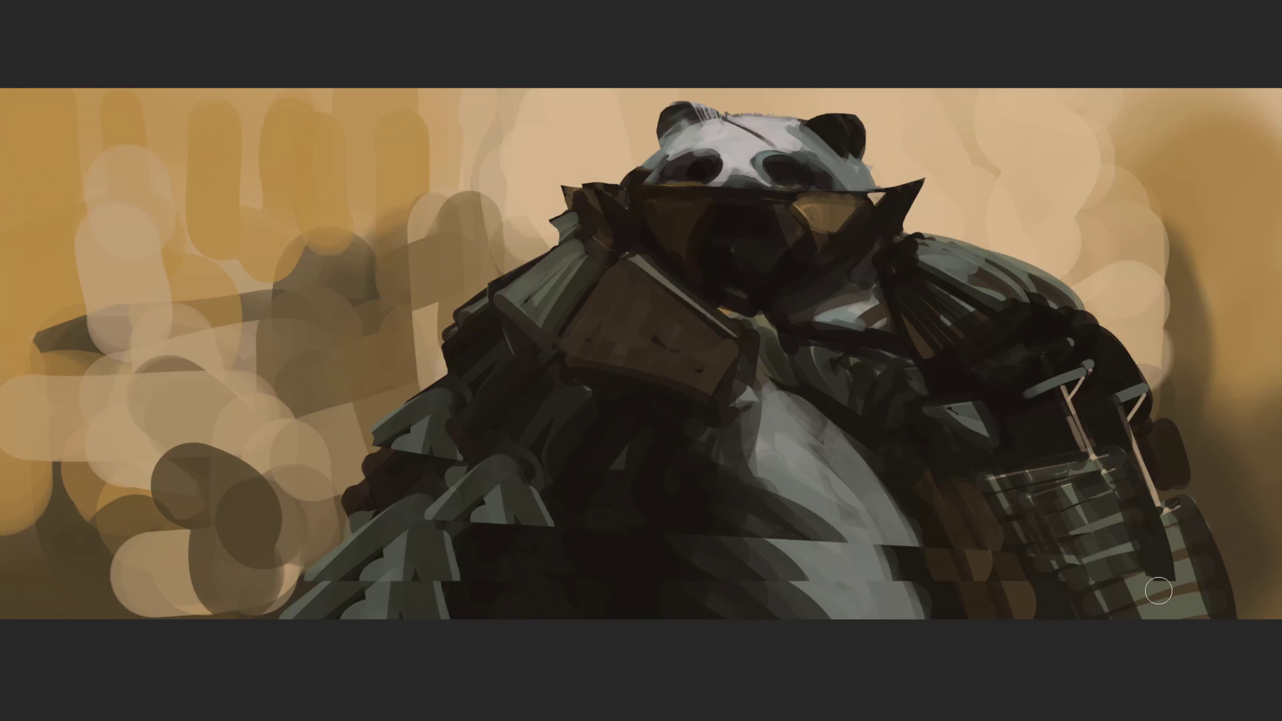
{"action": "left_click_drag", "start_coordinate": [1051, 542], "coordinate": [1075, 525]}
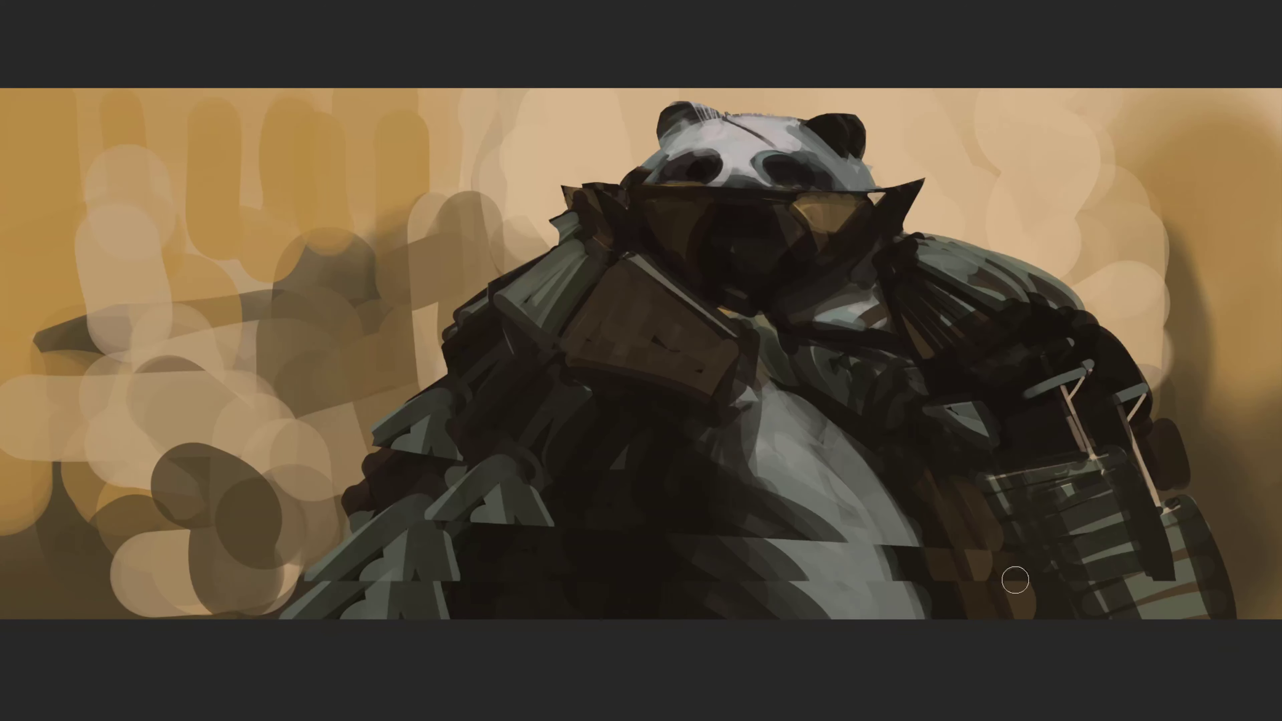
{"action": "left_click_drag", "start_coordinate": [992, 528], "coordinate": [959, 573]}
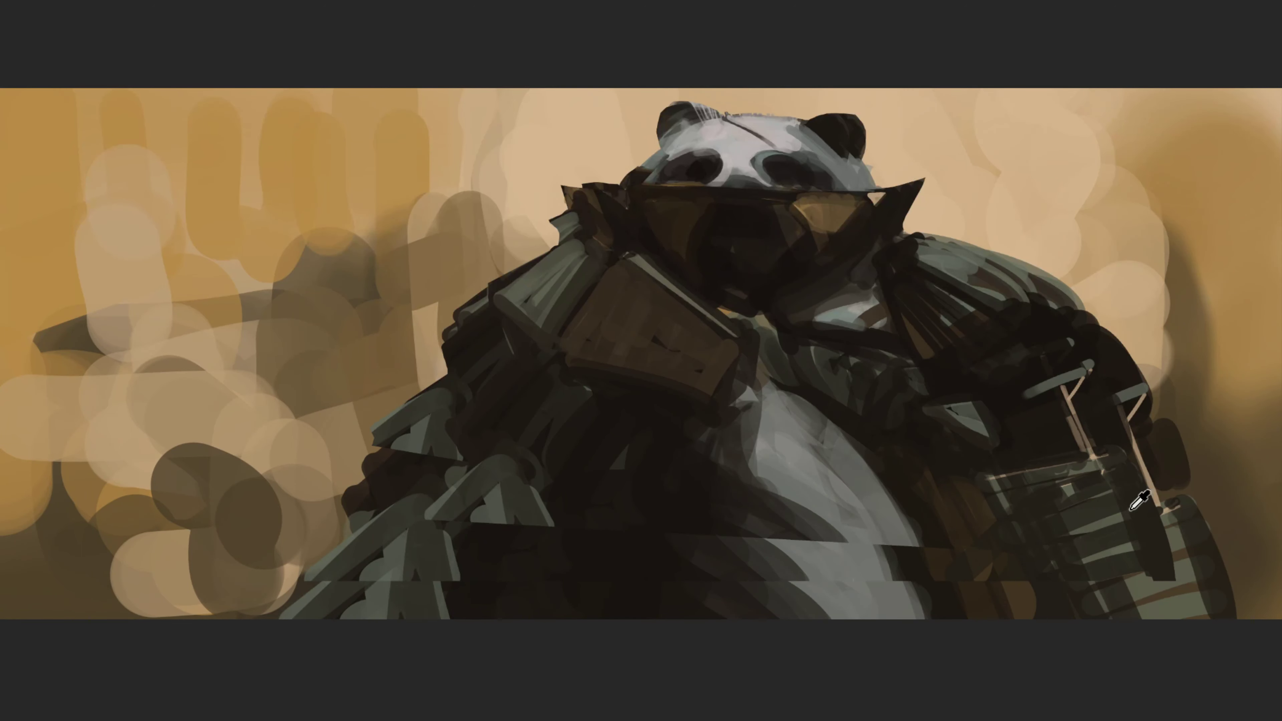
{"action": "left_click_drag", "start_coordinate": [1123, 429], "coordinate": [1182, 586]}
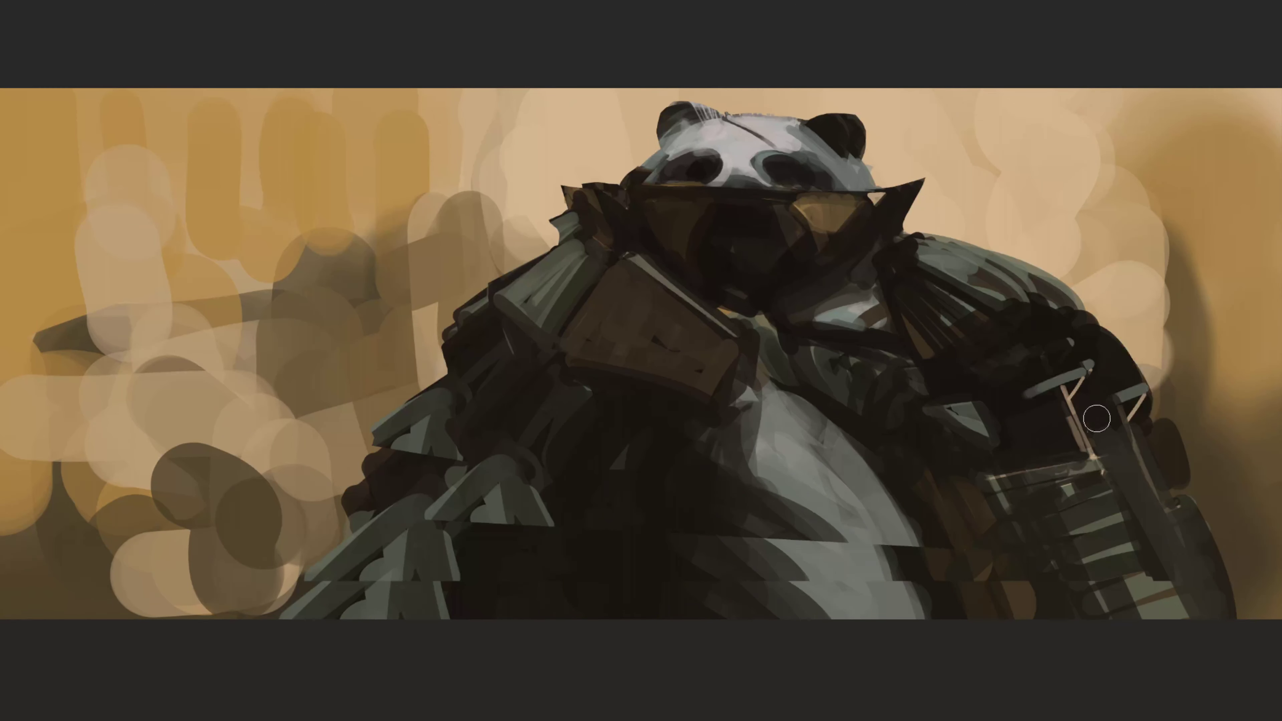
{"action": "left_click", "coordinate": [1212, 624], "text": "shift"}
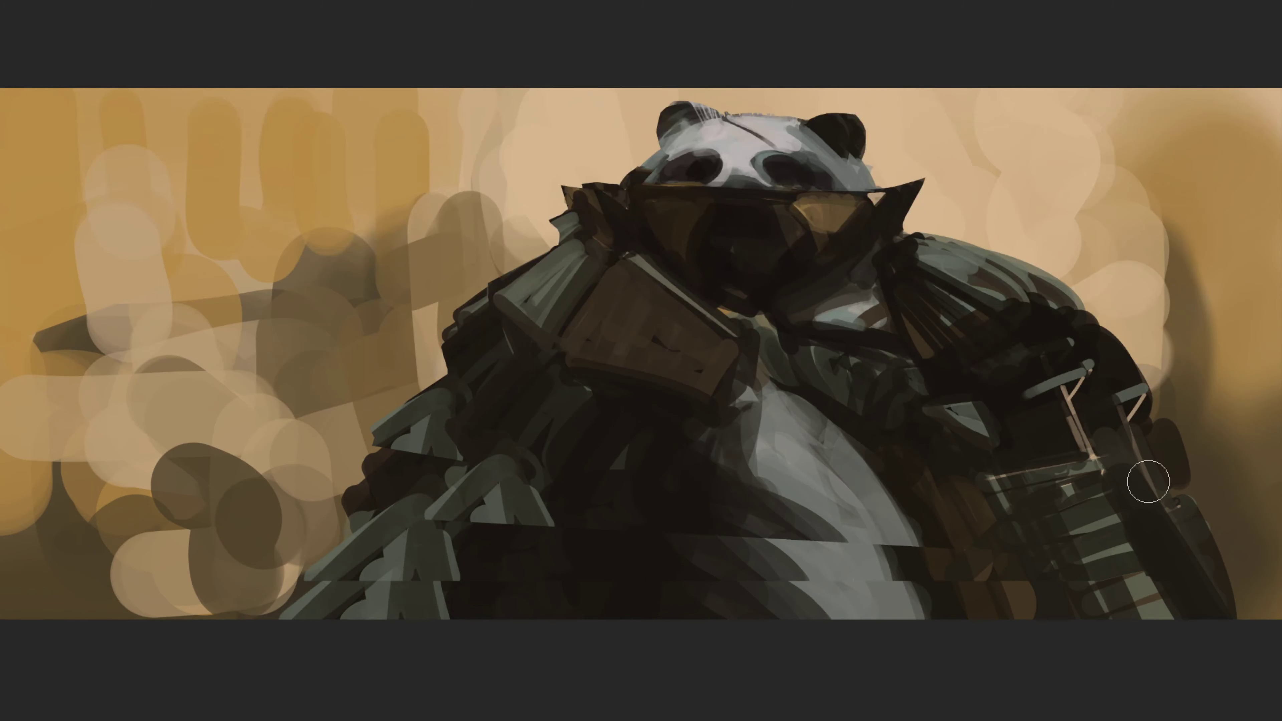
{"action": "left_click", "coordinate": [1168, 510], "text": "shift"}
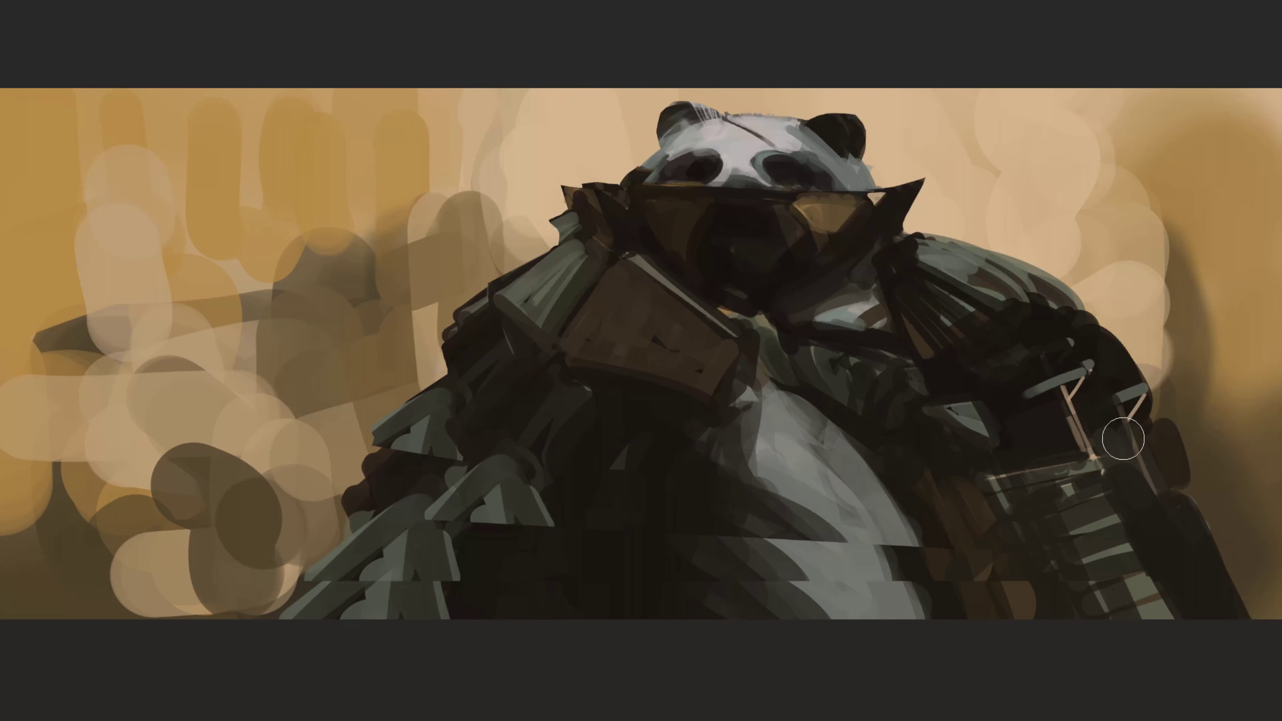
{"action": "left_click_drag", "start_coordinate": [1142, 602], "coordinate": [1004, 598]}
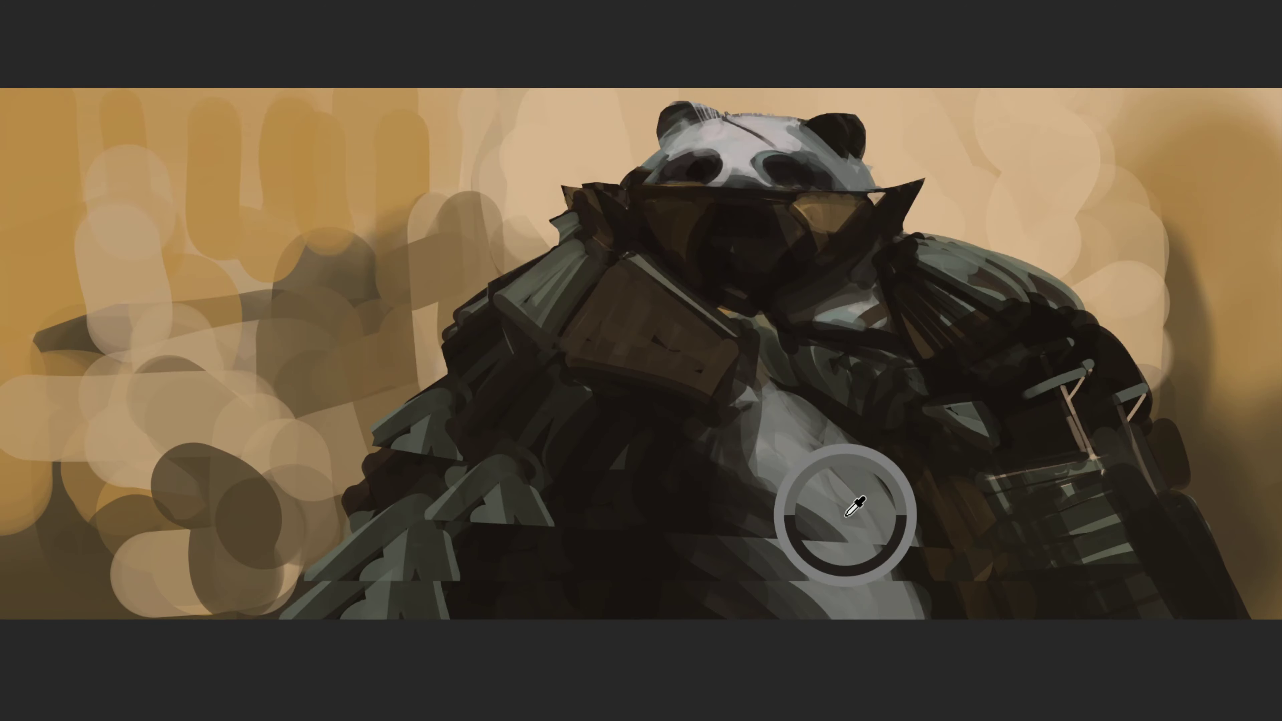
Rework the belly with light grey, then darken its edges and the lower-left arm
{"action": "left_click_drag", "start_coordinate": [796, 575], "coordinate": [644, 493]}
{"action": "mouse_move", "coordinate": [772, 464]}
{"action": "left_mouse_down"}
{"action": "mouse_move", "coordinate": [833, 530]}
{"action": "mouse_move", "coordinate": [893, 635]}
{"action": "mouse_move", "coordinate": [881, 524]}
{"action": "mouse_move", "coordinate": [818, 515]}
{"action": "left_mouse_up"}
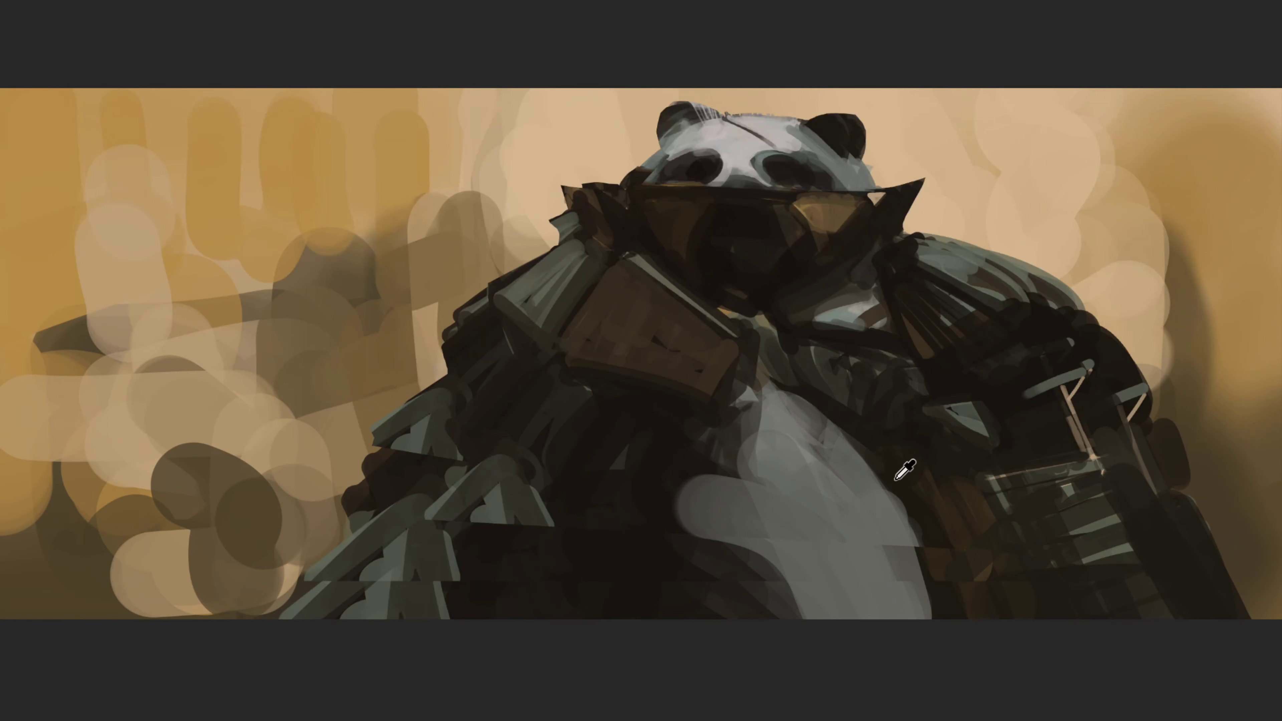
{"action": "left_click_drag", "start_coordinate": [852, 428], "coordinate": [957, 591]}
{"action": "left_click", "coordinate": [706, 481], "text": "alt"}
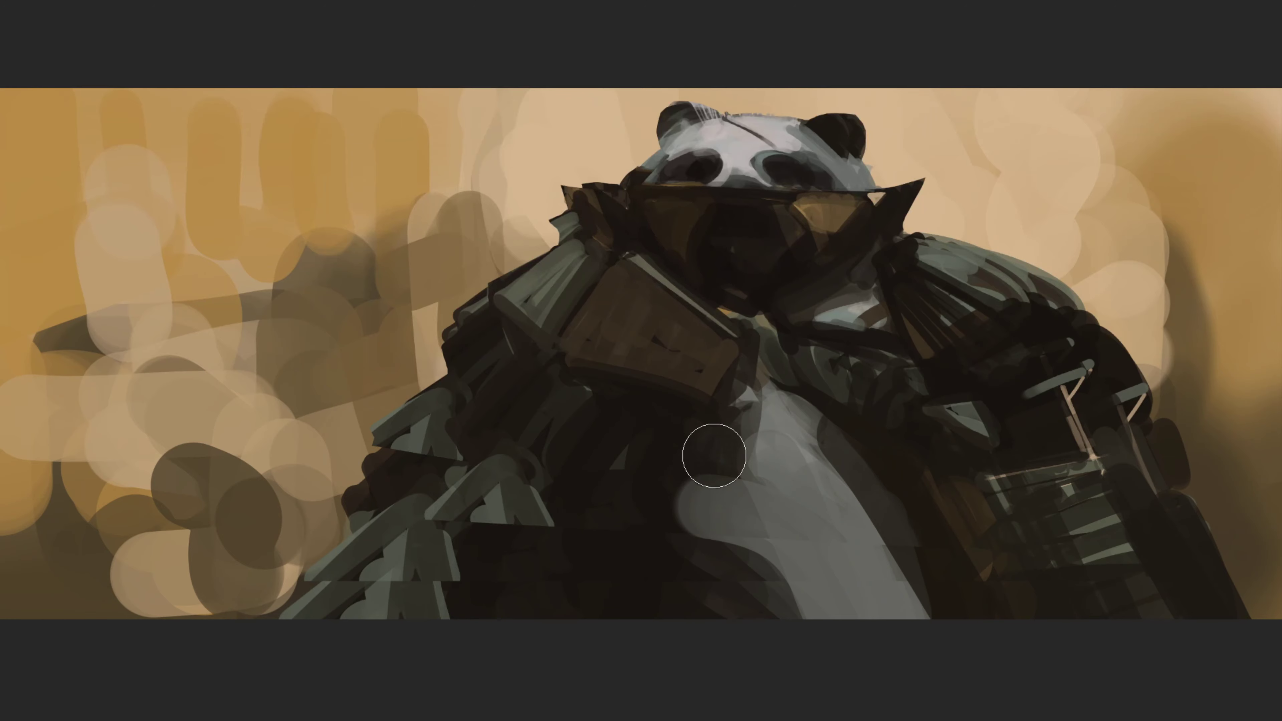
{"action": "mouse_move", "coordinate": [715, 452]}
{"action": "left_mouse_down"}
{"action": "mouse_move", "coordinate": [686, 538]}
{"action": "mouse_move", "coordinate": [796, 606]}
{"action": "left_mouse_up"}
{"action": "left_click", "coordinate": [815, 387], "text": "alt"}
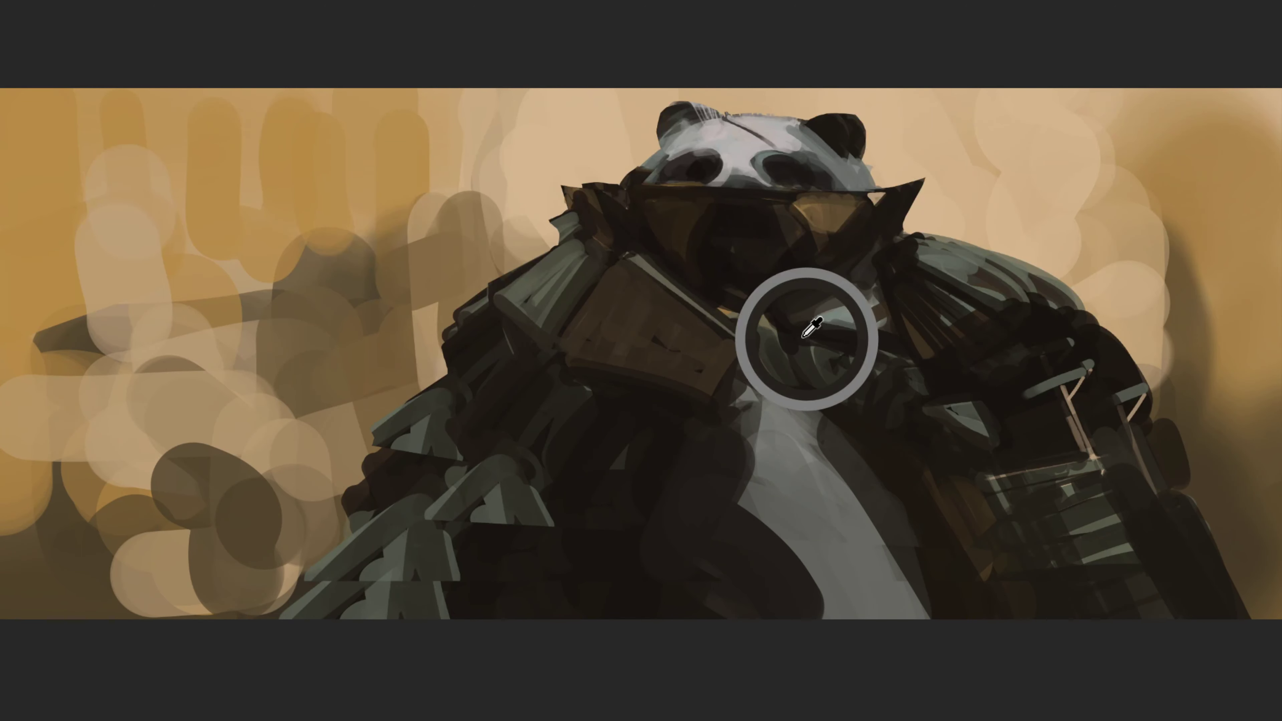
{"action": "mouse_move", "coordinate": [641, 621]}
{"action": "left_mouse_down"}
{"action": "mouse_move", "coordinate": [578, 487]}
{"action": "mouse_move", "coordinate": [497, 493]}
{"action": "mouse_move", "coordinate": [367, 601]}
{"action": "left_mouse_up"}
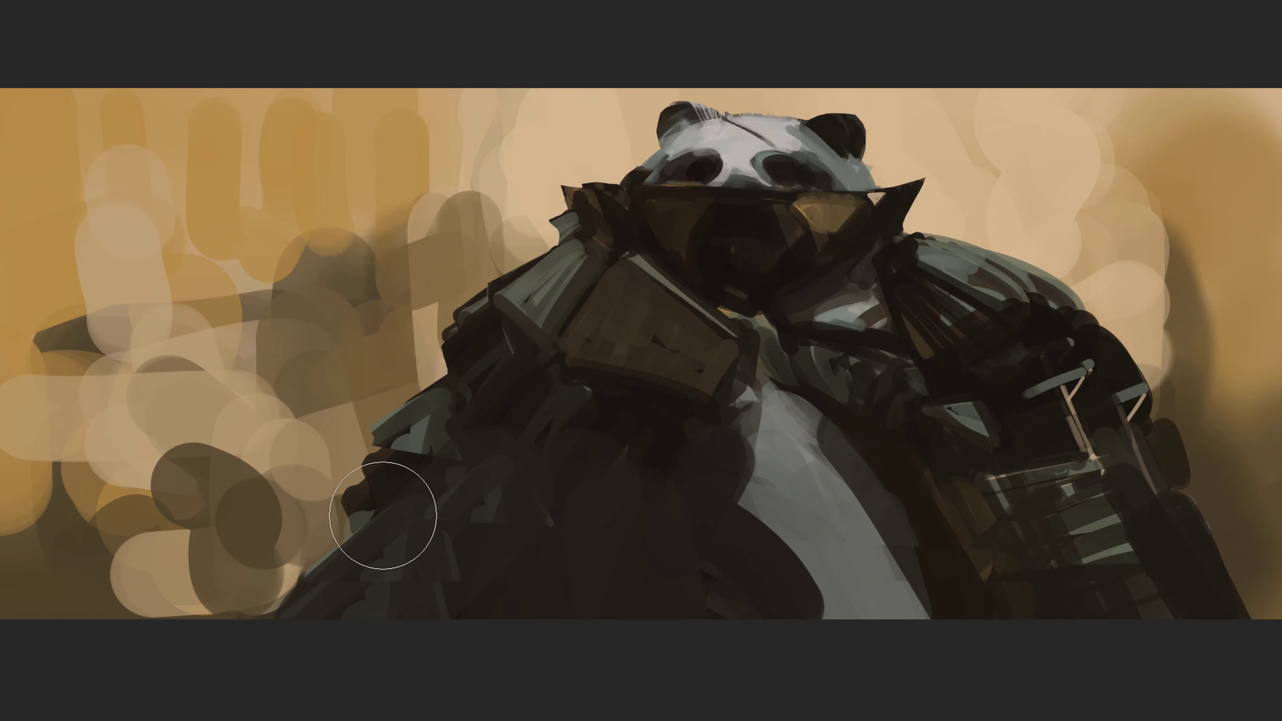
Fill the left shoulder plate with dark paint using a smaller brush
{"action": "key", "text": "bracketleft"}
{"action": "key", "text": "bracketleft"}
{"action": "key", "text": "bracketleft"}
{"action": "mouse_move", "coordinate": [364, 533]}
{"action": "left_mouse_down"}
{"action": "mouse_move", "coordinate": [326, 470]}
{"action": "mouse_move", "coordinate": [391, 426]}
{"action": "mouse_move", "coordinate": [371, 526]}
{"action": "left_mouse_up"}
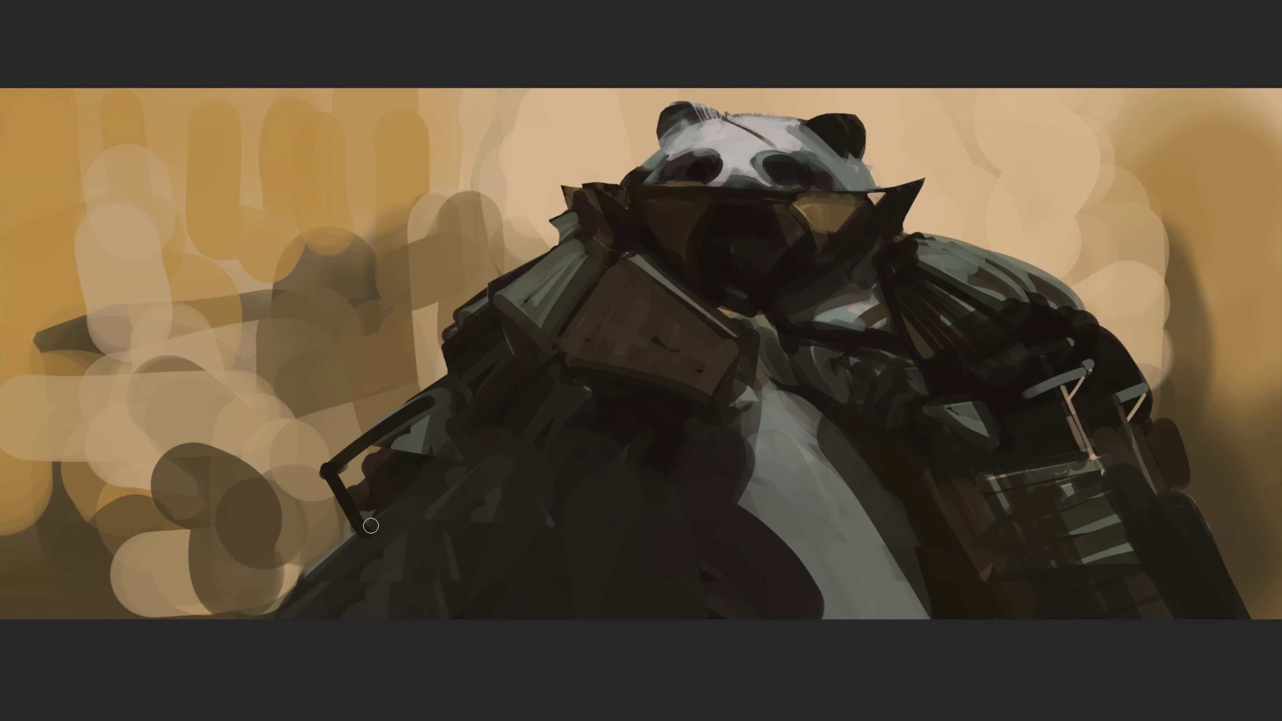
{"action": "mouse_move", "coordinate": [350, 479]}
{"action": "left_mouse_down"}
{"action": "mouse_move", "coordinate": [444, 414]}
{"action": "mouse_move", "coordinate": [407, 530]}
{"action": "left_mouse_up"}
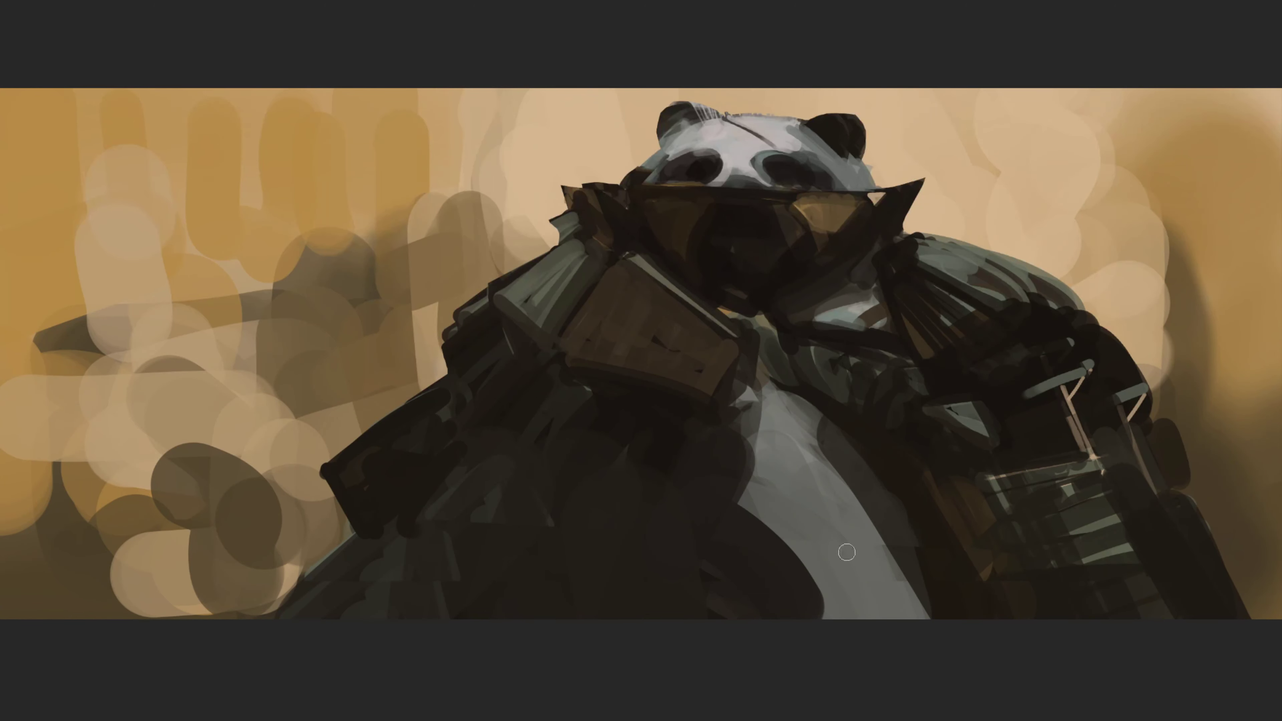
Sample the chest plate's brown and paint a broad brown band along its lower edge
{"action": "left_click", "coordinate": [705, 407]}
{"action": "mouse_move", "coordinate": [755, 346]}
{"action": "left_mouse_down"}
{"action": "mouse_move", "coordinate": [738, 383]}
{"action": "mouse_move", "coordinate": [716, 389]}
{"action": "left_mouse_up"}
{"action": "left_click", "coordinate": [720, 363]}
{"action": "left_click", "coordinate": [665, 376]}
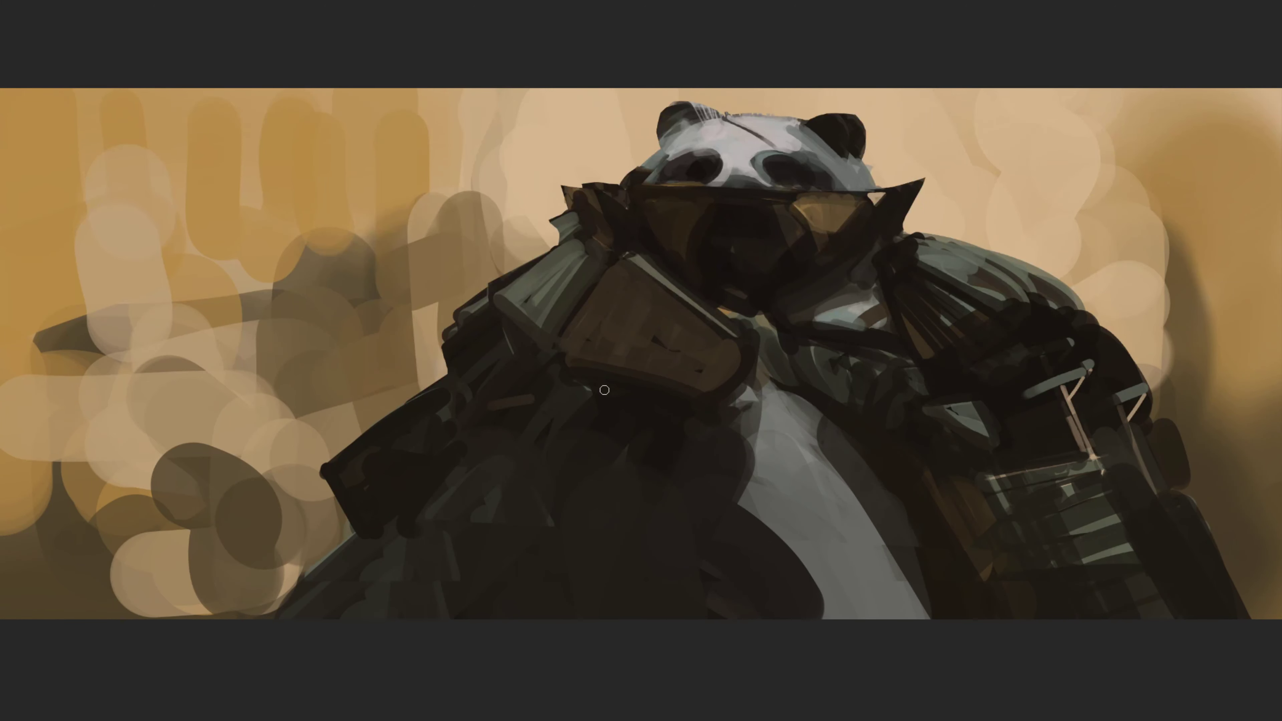
{"action": "left_click_drag", "start_coordinate": [604, 390], "coordinate": [709, 392]}
{"action": "left_click_drag", "start_coordinate": [488, 404], "coordinate": [710, 397]}
{"action": "mouse_move", "coordinate": [487, 398]}
{"action": "left_mouse_down"}
{"action": "mouse_move", "coordinate": [538, 381]}
{"action": "mouse_move", "coordinate": [524, 390]}
{"action": "mouse_move", "coordinate": [546, 355]}
{"action": "left_mouse_up"}
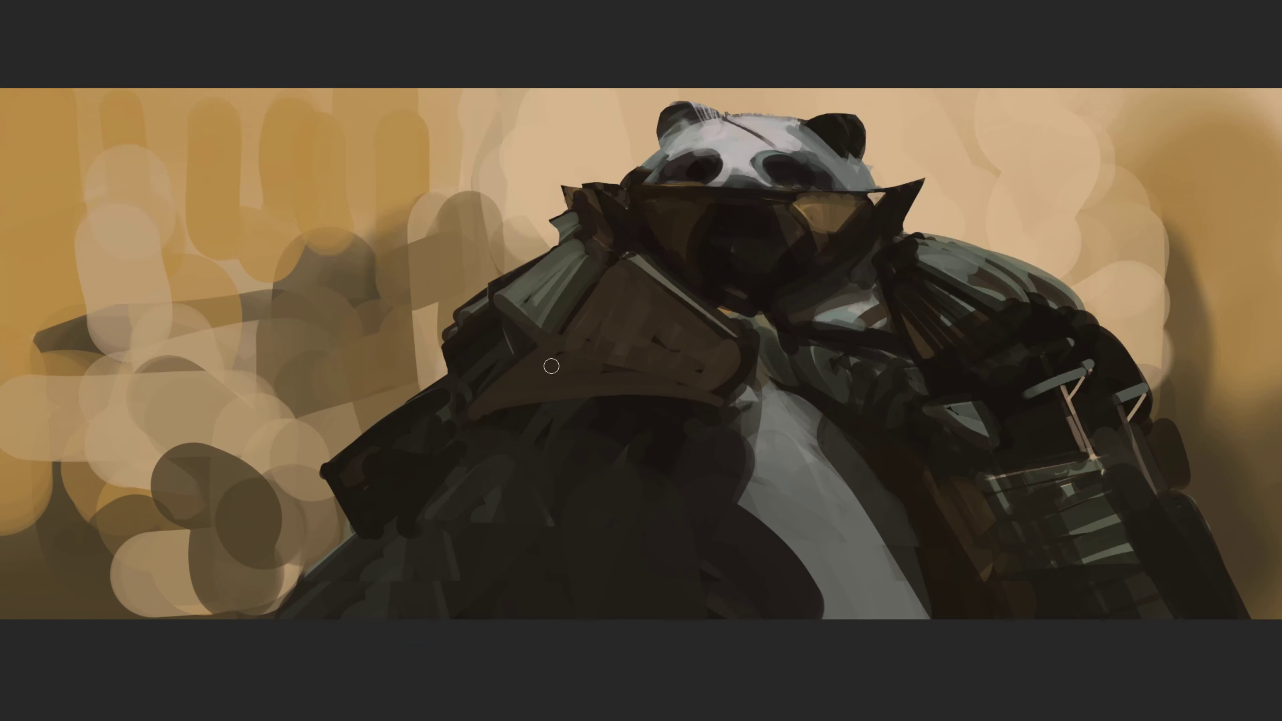
{"action": "left_click_drag", "start_coordinate": [505, 410], "coordinate": [712, 404]}
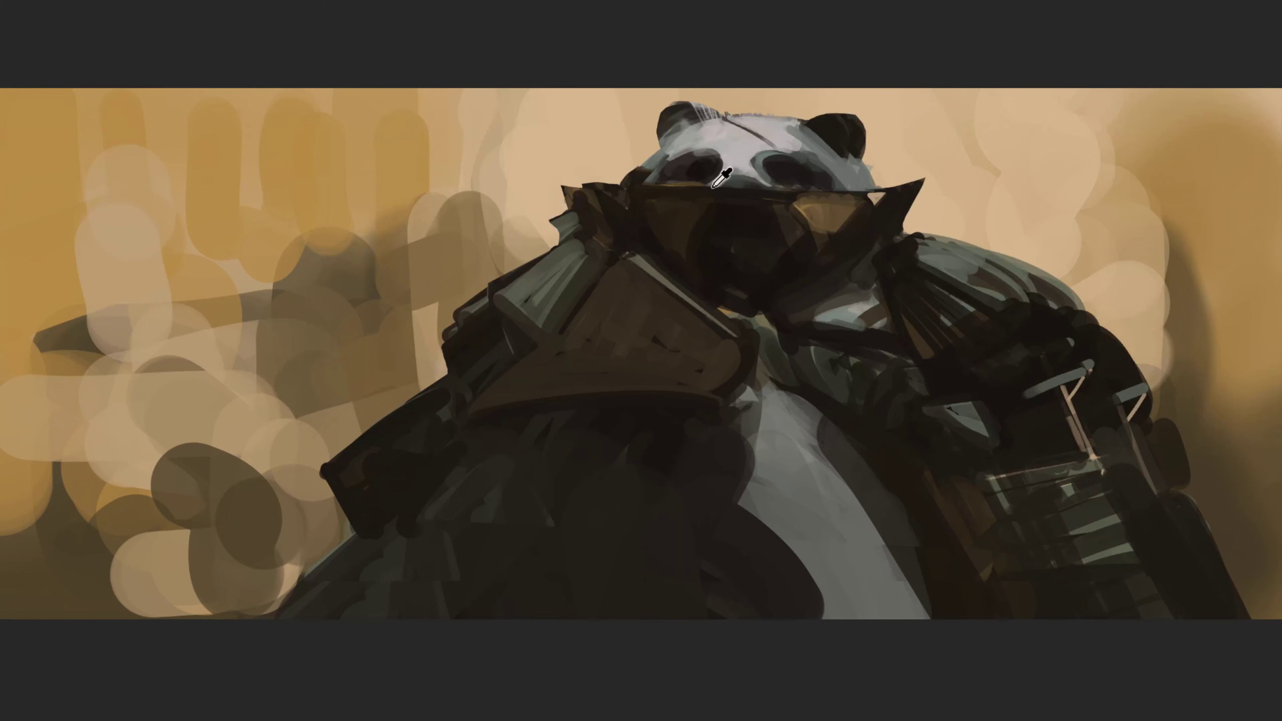
Repaint the area above the visor with dark and grey-blue strokes and darken the collar top
{"action": "left_click_drag", "start_coordinate": [624, 183], "coordinate": [632, 183]}
{"action": "left_click", "coordinate": [694, 137], "text": "alt"}
{"action": "left_click", "coordinate": [706, 166], "text": "alt"}
{"action": "mouse_move", "coordinate": [659, 150]}
{"action": "left_mouse_down"}
{"action": "mouse_move", "coordinate": [689, 119]}
{"action": "mouse_move", "coordinate": [669, 130]}
{"action": "left_mouse_up"}
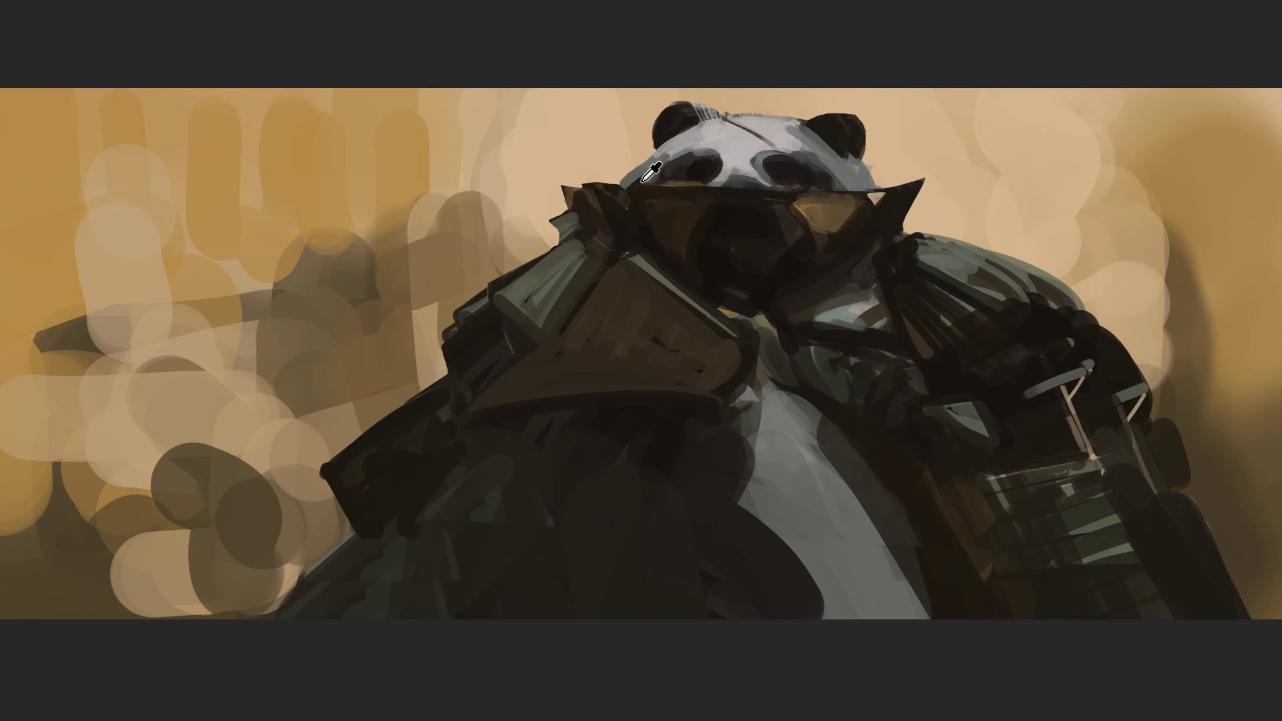
{"action": "left_click", "coordinate": [687, 176]}
{"action": "left_click_drag", "start_coordinate": [617, 191], "coordinate": [589, 190]}
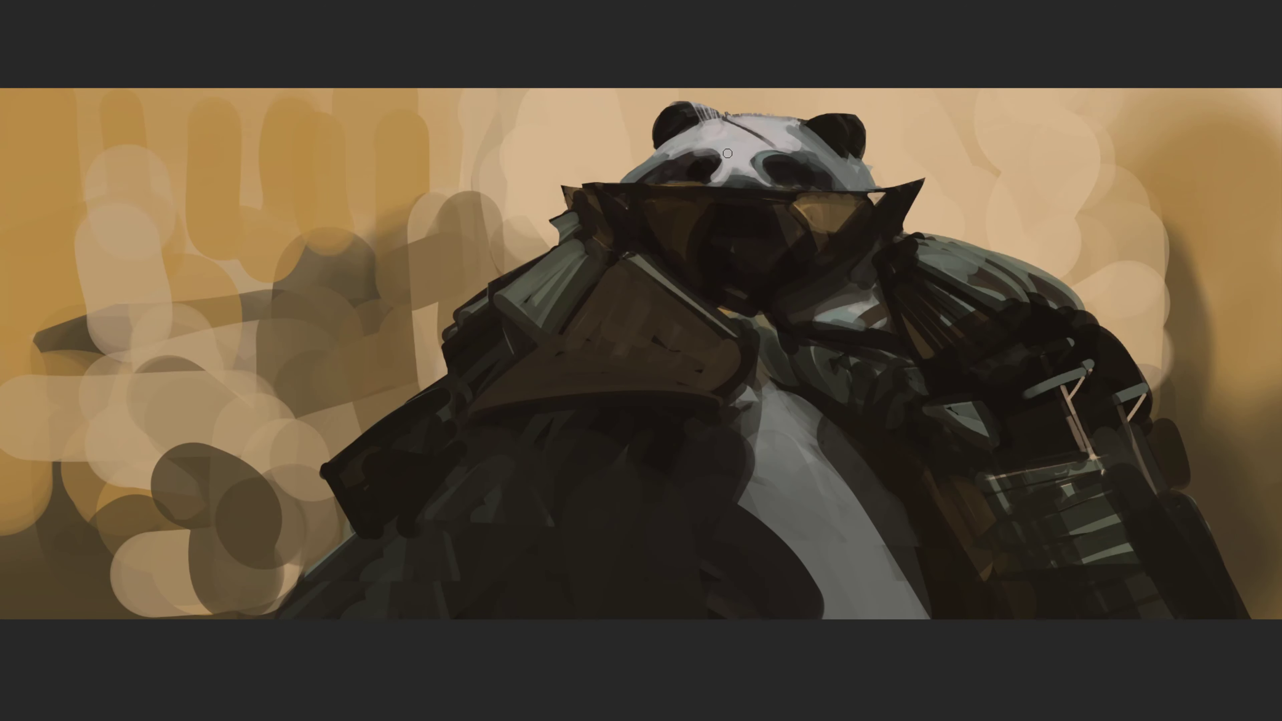
Lighten the panda's nose with grey, add a grey stroke by the ear, and repaint the left ear
{"action": "left_click_drag", "start_coordinate": [707, 180], "coordinate": [724, 151]}
{"action": "left_click", "coordinate": [709, 168], "text": "alt"}
{"action": "left_click", "coordinate": [705, 193], "text": "alt"}
{"action": "left_click", "coordinate": [871, 167], "text": "alt"}
{"action": "left_click_drag", "start_coordinate": [865, 169], "coordinate": [875, 181]}
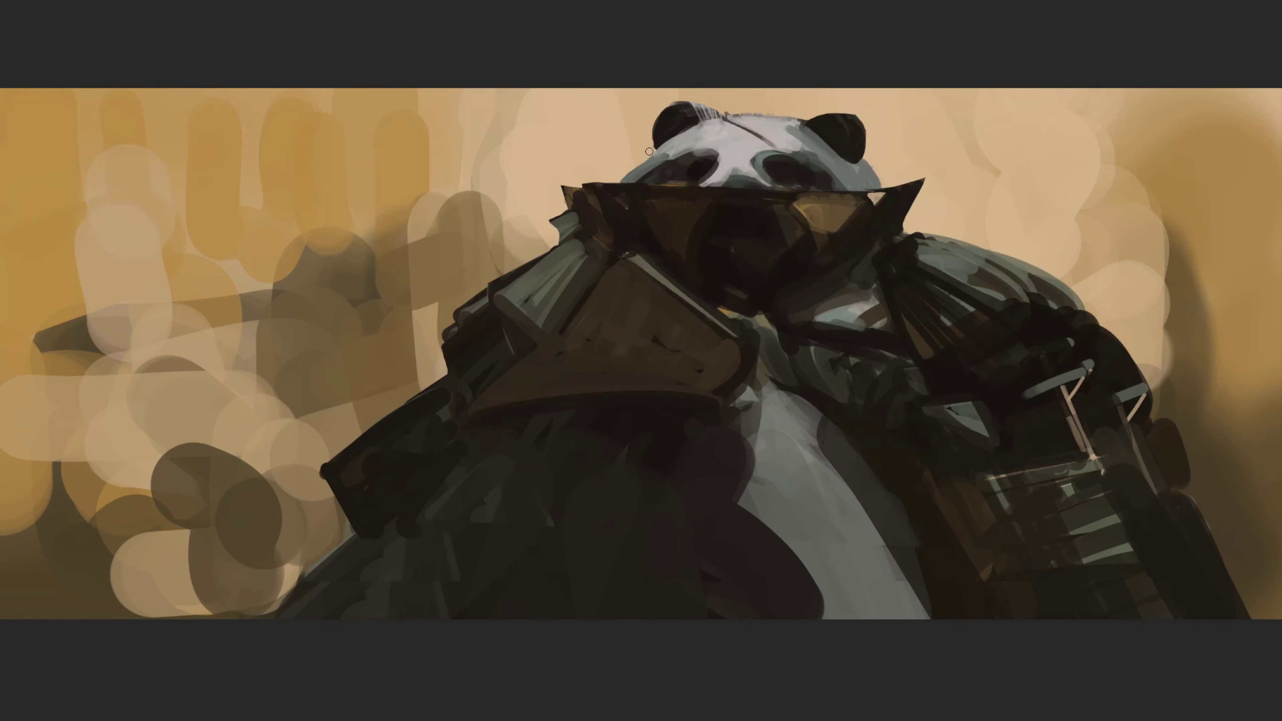
{"action": "left_click", "coordinate": [624, 169], "text": "alt"}
{"action": "left_click_drag", "start_coordinate": [679, 119], "coordinate": [658, 145]}
Paint grey-green panels on the collar and chest plate and grey diagonal stripes on the lower-right armour
{"action": "left_click_drag", "start_coordinate": [574, 182], "coordinate": [630, 184]}
{"action": "mouse_move", "coordinate": [547, 227]}
{"action": "left_mouse_down"}
{"action": "mouse_move", "coordinate": [581, 211]}
{"action": "mouse_move", "coordinate": [582, 244]}
{"action": "mouse_move", "coordinate": [560, 247]}
{"action": "left_mouse_up"}
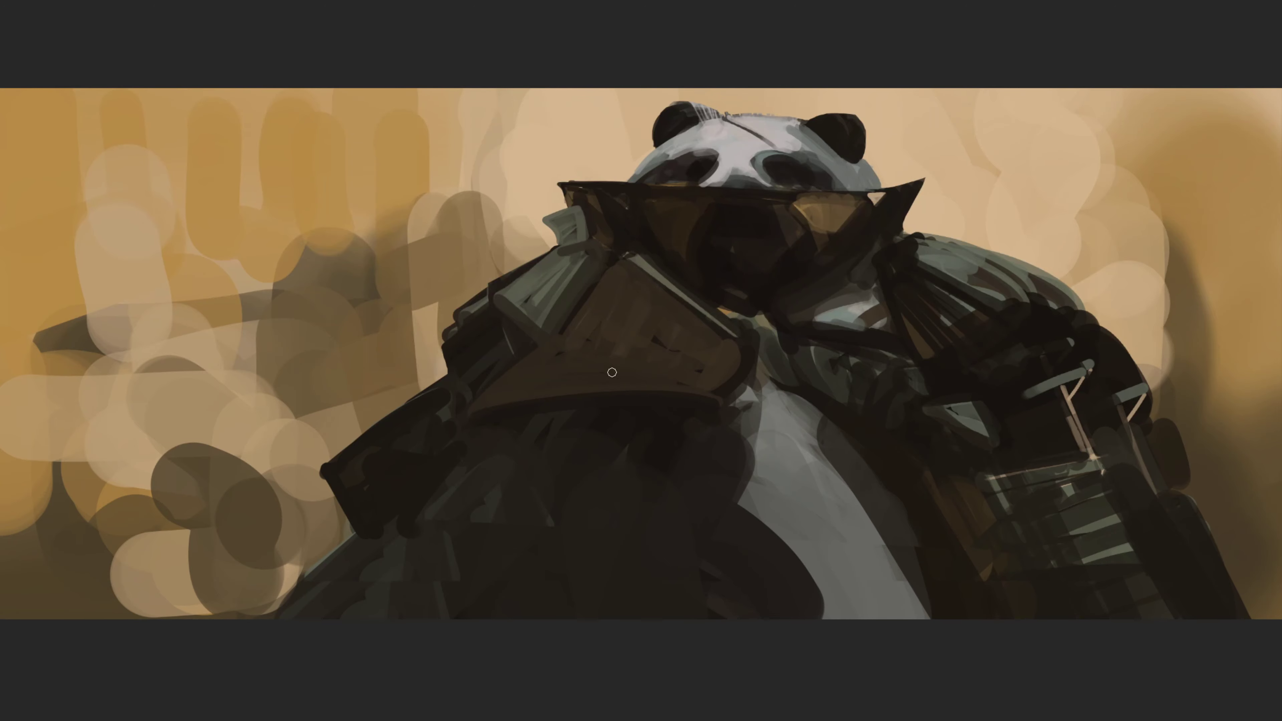
{"action": "mouse_move", "coordinate": [608, 320]}
{"action": "left_mouse_down"}
{"action": "mouse_move", "coordinate": [625, 269]}
{"action": "mouse_move", "coordinate": [606, 319]}
{"action": "mouse_move", "coordinate": [596, 298]}
{"action": "left_mouse_up"}
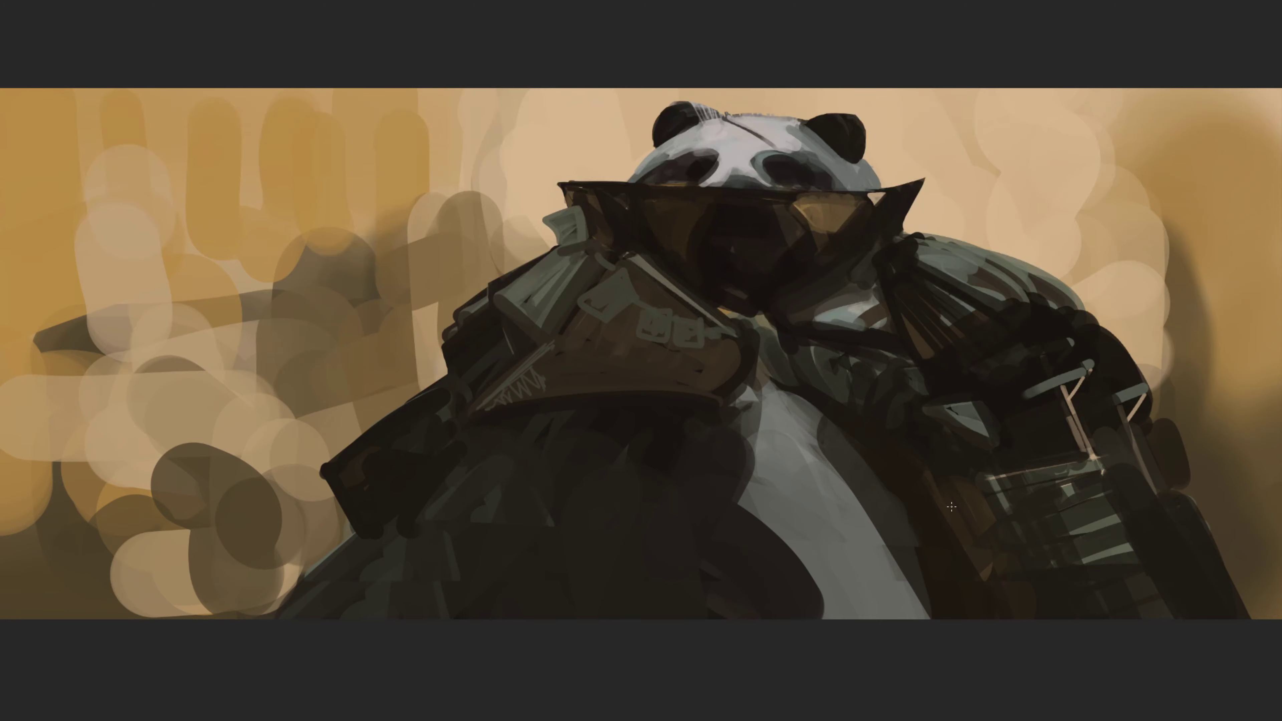
{"action": "mouse_move", "coordinate": [1069, 597]}
{"action": "left_mouse_down"}
{"action": "mouse_move", "coordinate": [1043, 582]}
{"action": "mouse_move", "coordinate": [1166, 522]}
{"action": "mouse_move", "coordinate": [1176, 545]}
{"action": "left_mouse_up"}
{"action": "mouse_move", "coordinate": [1088, 625]}
{"action": "left_mouse_down"}
{"action": "mouse_move", "coordinate": [1202, 568]}
{"action": "mouse_move", "coordinate": [1203, 586]}
{"action": "left_mouse_up"}
Finish the lower-right armour stripes and paint a pale beige hooked strap on the right armour
{"action": "left_click_drag", "start_coordinate": [1163, 629], "coordinate": [1216, 604]}
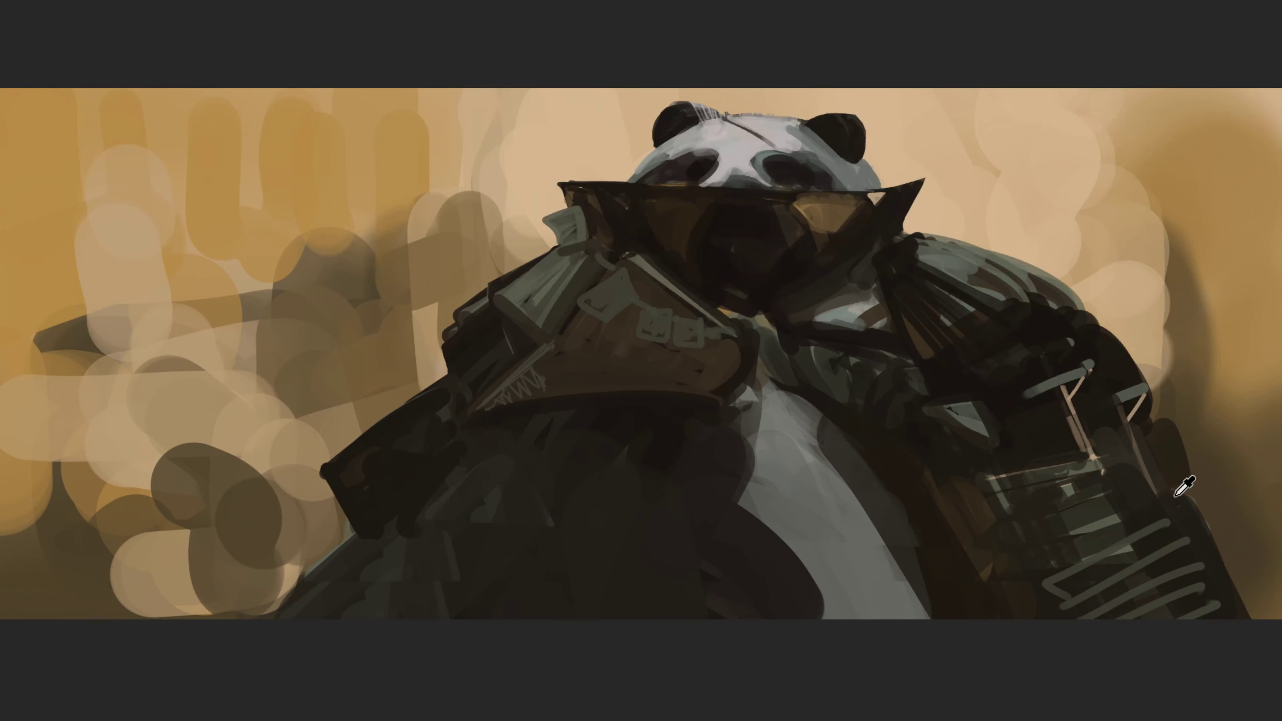
{"action": "left_click_drag", "start_coordinate": [1048, 563], "coordinate": [1139, 514]}
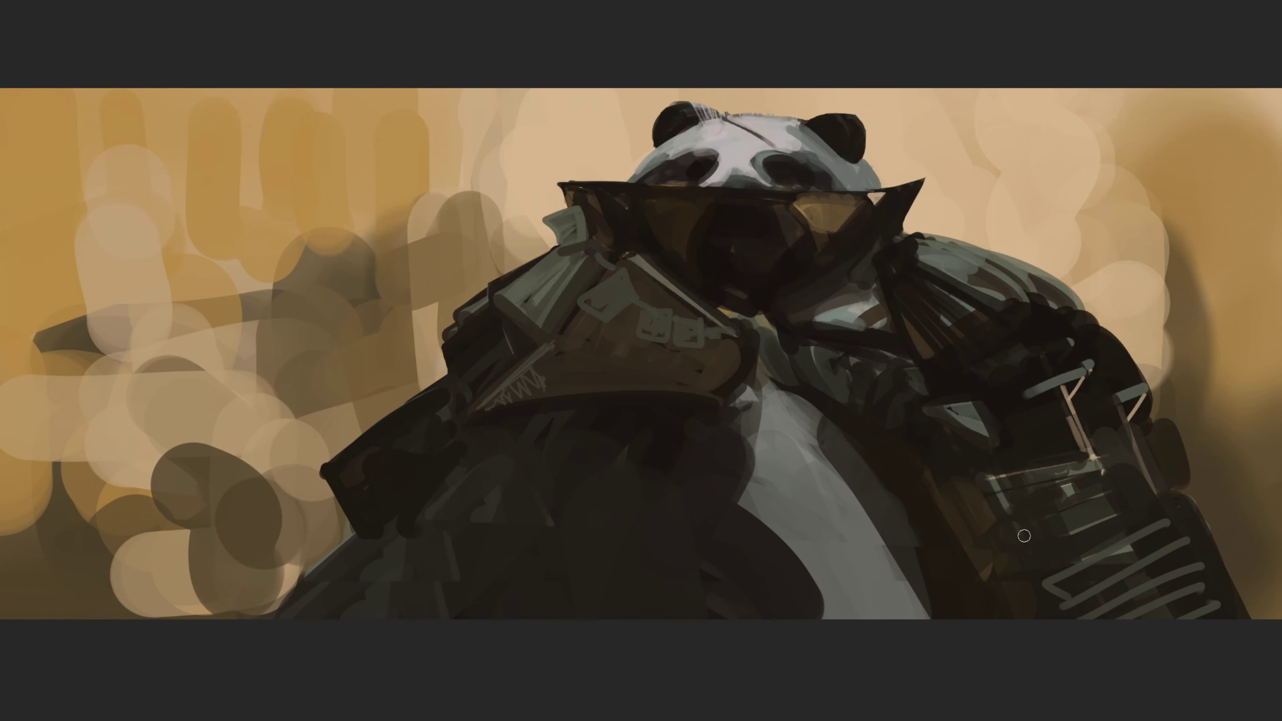
{"action": "mouse_move", "coordinate": [1002, 510]}
{"action": "left_mouse_down"}
{"action": "mouse_move", "coordinate": [1007, 478]}
{"action": "mouse_move", "coordinate": [1105, 530]}
{"action": "mouse_move", "coordinate": [1100, 467]}
{"action": "mouse_move", "coordinate": [1156, 472]}
{"action": "mouse_move", "coordinate": [1171, 509]}
{"action": "left_mouse_up"}
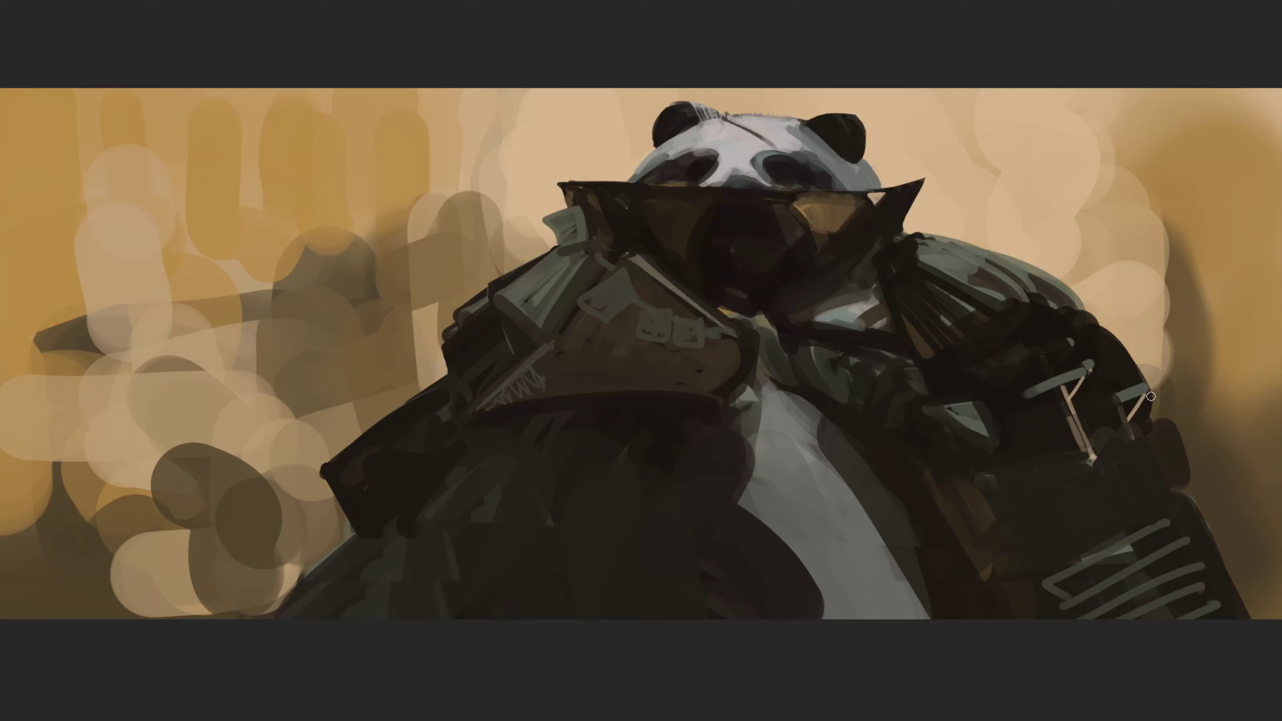
{"action": "left_click_drag", "start_coordinate": [1151, 396], "coordinate": [1168, 504]}
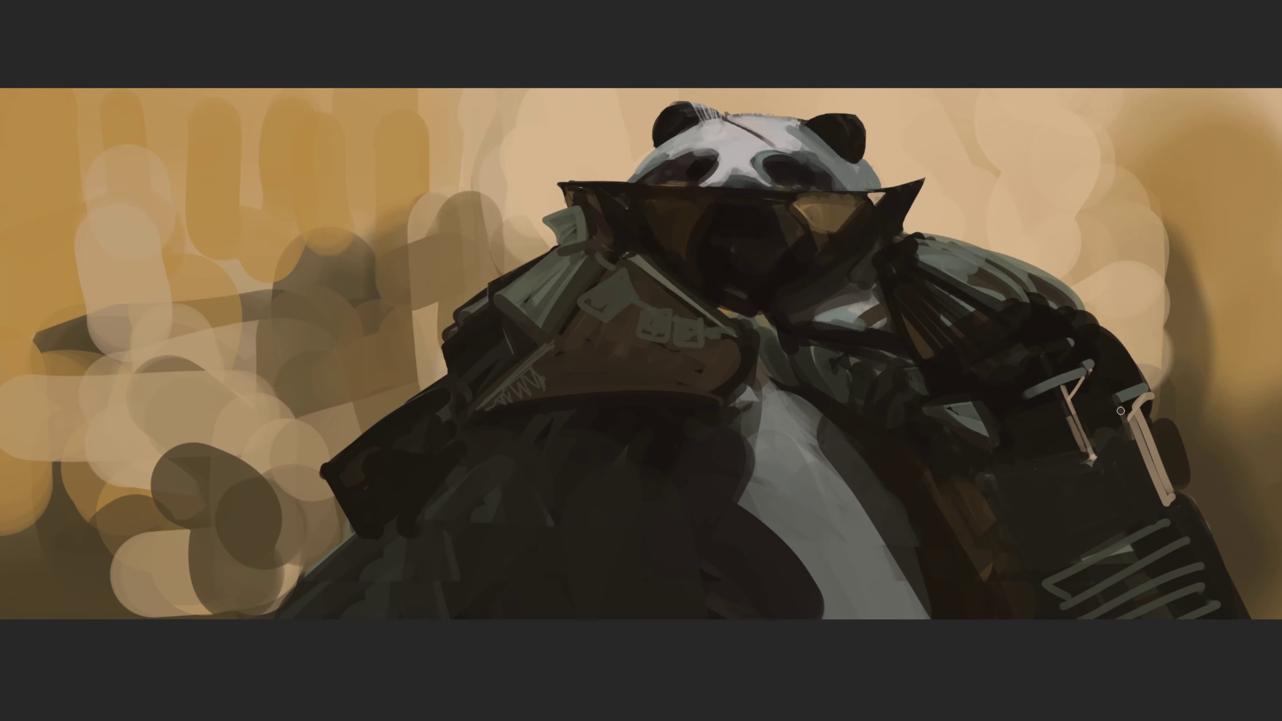
{"action": "left_click_drag", "start_coordinate": [1120, 410], "coordinate": [1168, 509]}
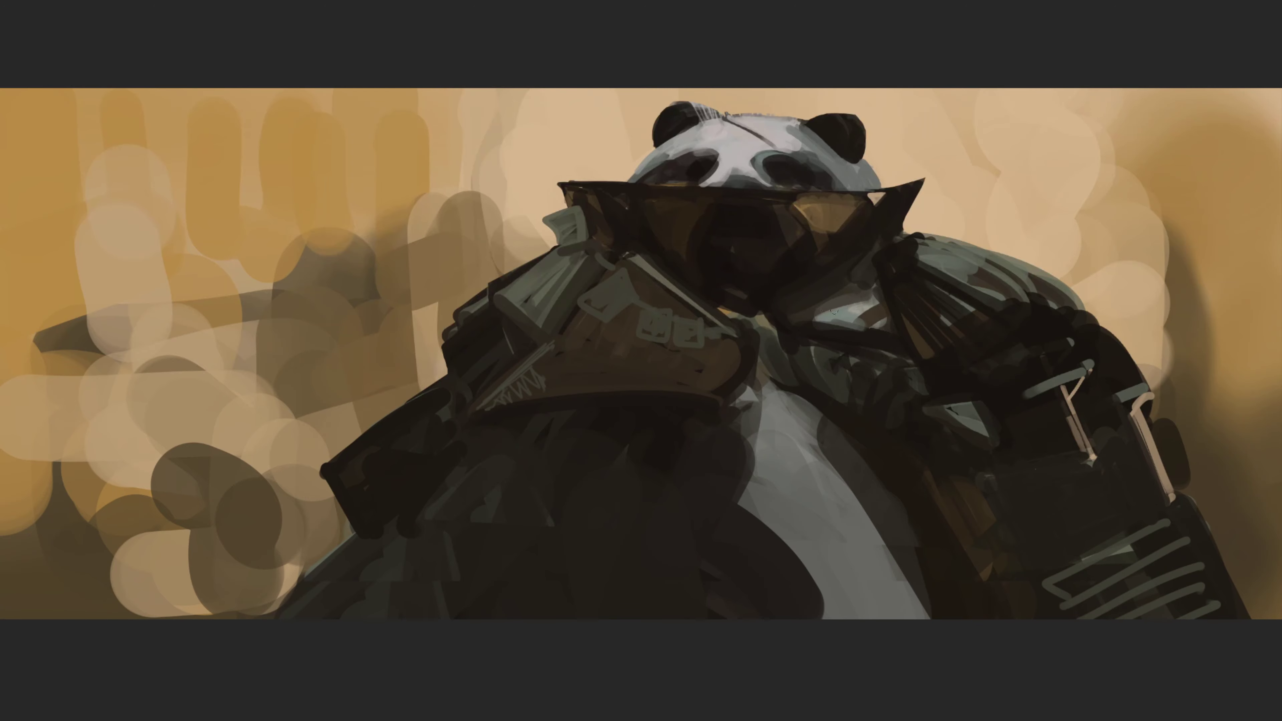
Rim the right shoulder's top and outer edge with beige sampled from the background
{"action": "left_click_drag", "start_coordinate": [813, 309], "coordinate": [868, 285]}
{"action": "left_click", "coordinate": [840, 284], "text": "alt"}
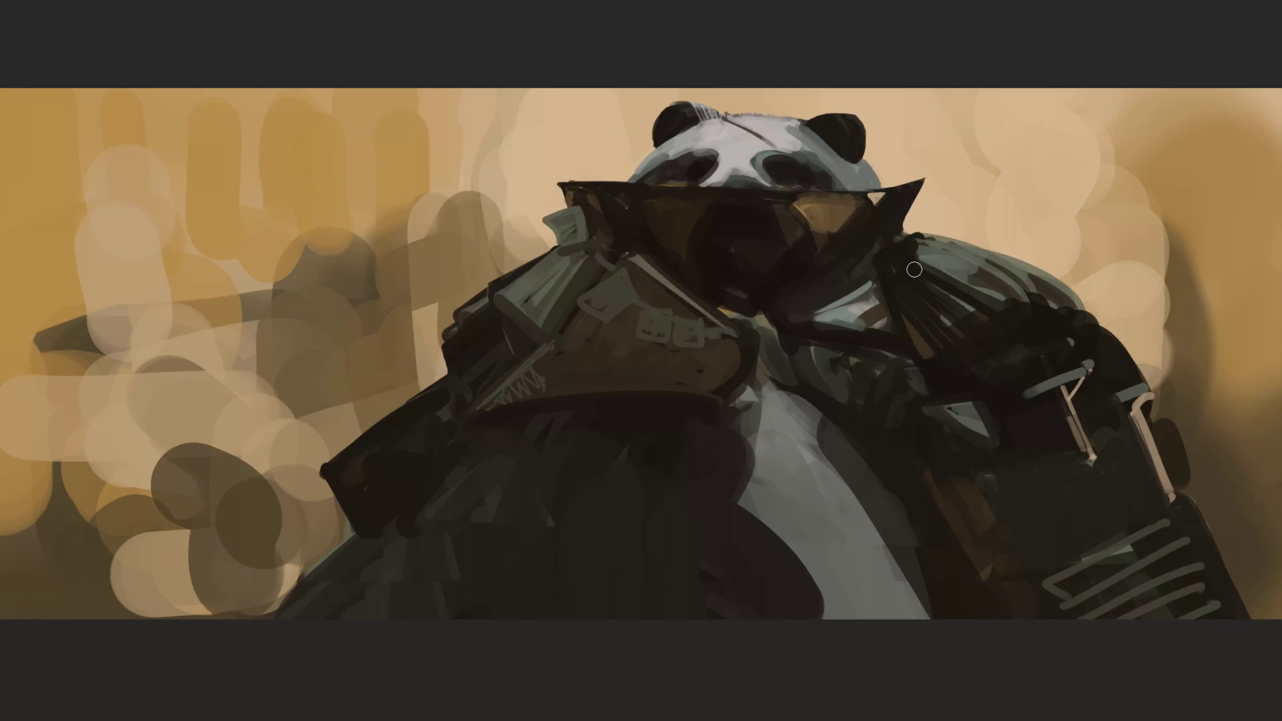
{"action": "left_click_drag", "start_coordinate": [907, 240], "coordinate": [1057, 290]}
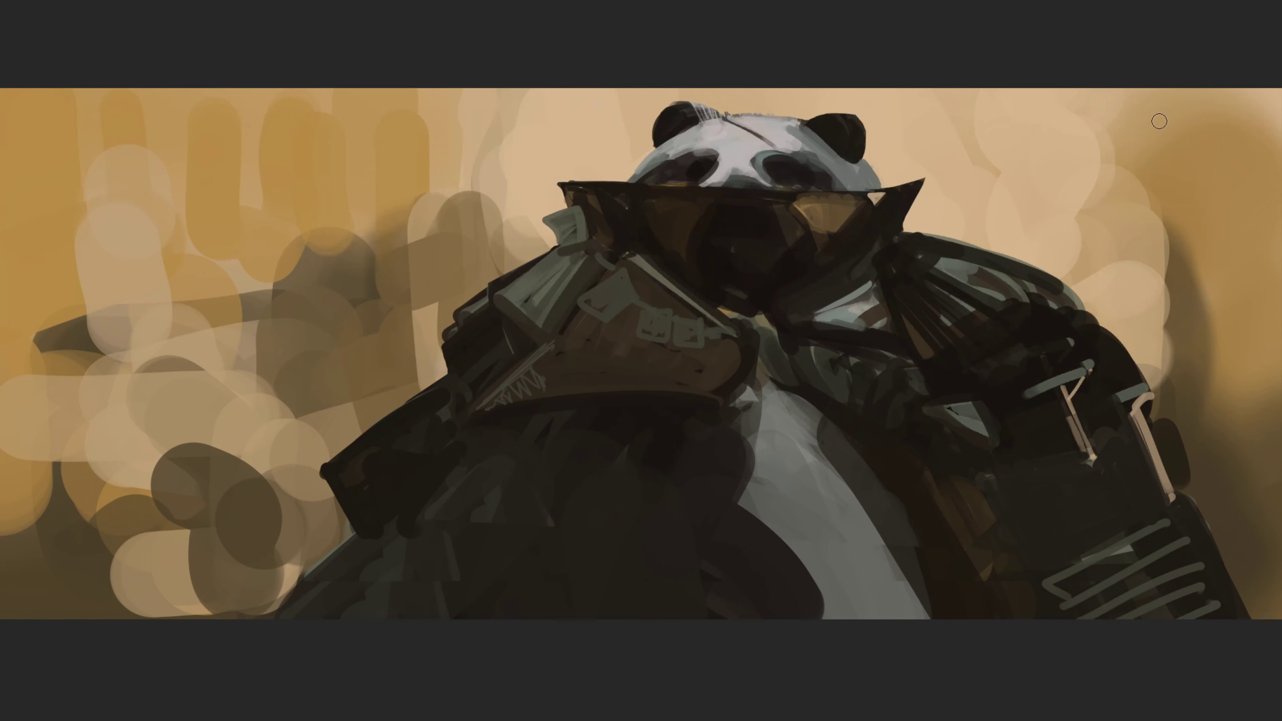
{"action": "left_click", "coordinate": [934, 215], "text": "alt"}
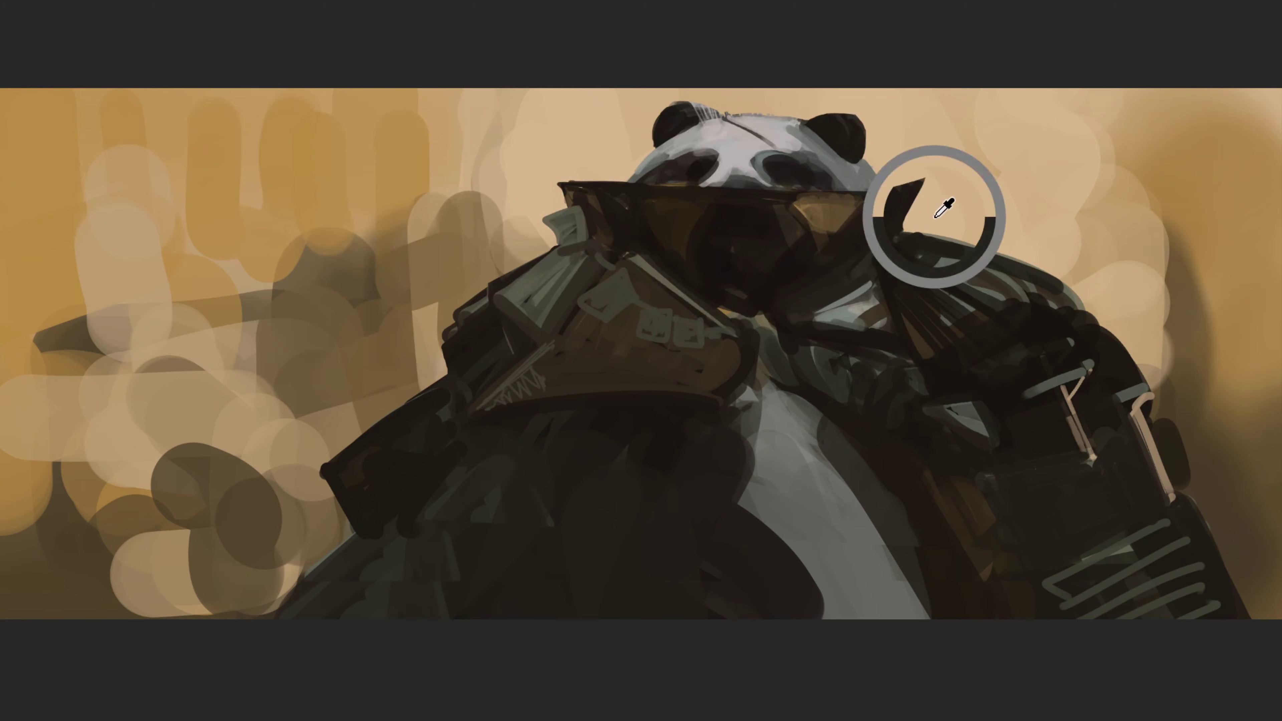
{"action": "left_click_drag", "start_coordinate": [921, 230], "coordinate": [1058, 273]}
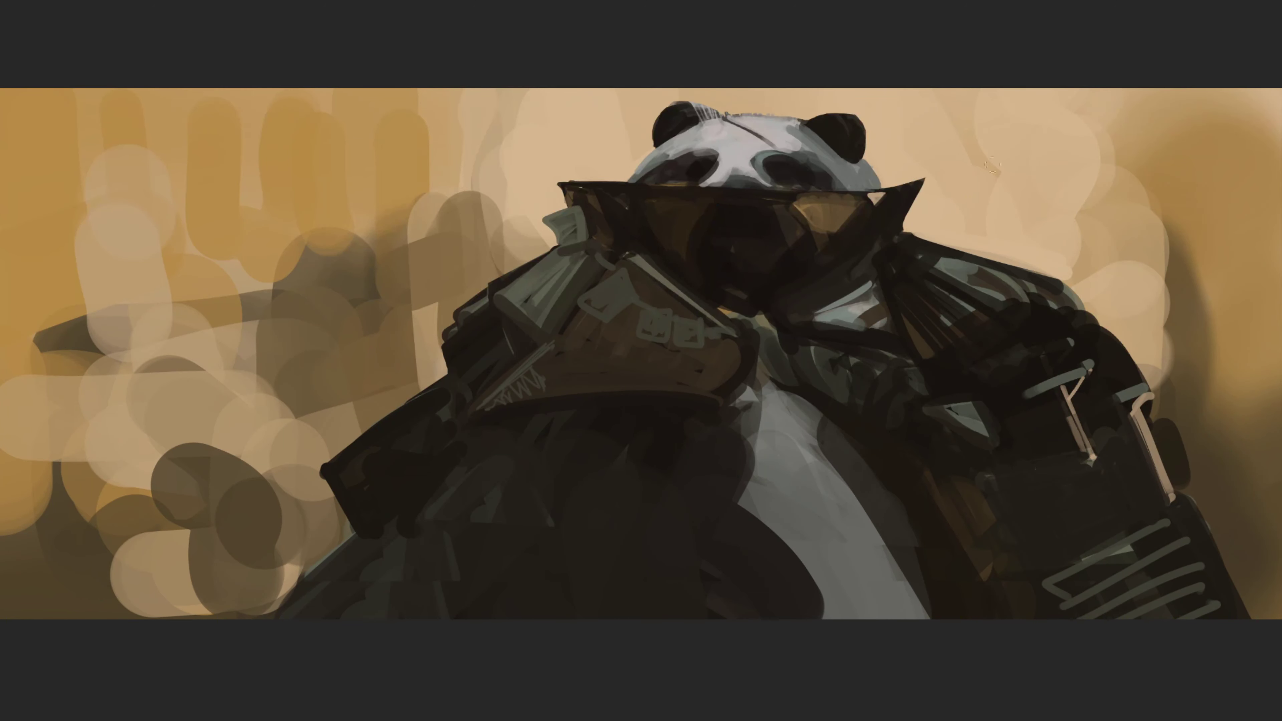
{"action": "left_click_drag", "start_coordinate": [1064, 273], "coordinate": [1150, 381]}
{"action": "mouse_move", "coordinate": [1098, 325]}
{"action": "left_mouse_down"}
{"action": "mouse_move", "coordinate": [1160, 405]}
{"action": "mouse_move", "coordinate": [1073, 263]}
{"action": "left_mouse_up"}
{"action": "left_click", "coordinate": [1056, 239], "text": "alt"}
Blend the right shoulder edge into the background with tan and light beige strokes
{"action": "mouse_move", "coordinate": [1114, 330]}
{"action": "left_mouse_down"}
{"action": "mouse_move", "coordinate": [1177, 376]}
{"action": "mouse_move", "coordinate": [1203, 434]}
{"action": "left_mouse_up"}
{"action": "left_click", "coordinate": [1220, 409], "text": "alt"}
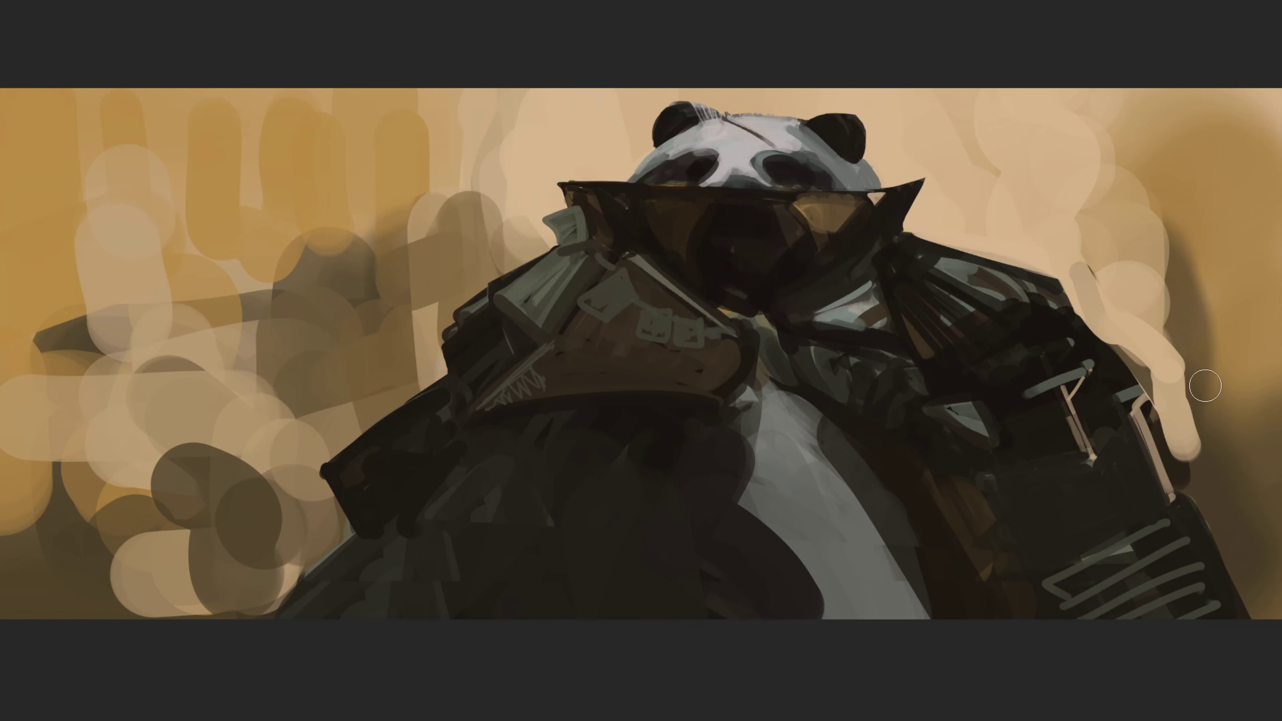
{"action": "left_click_drag", "start_coordinate": [1206, 333], "coordinate": [1191, 460]}
{"action": "left_click_drag", "start_coordinate": [1166, 313], "coordinate": [1181, 454]}
{"action": "left_click_drag", "start_coordinate": [1156, 238], "coordinate": [1179, 449]}
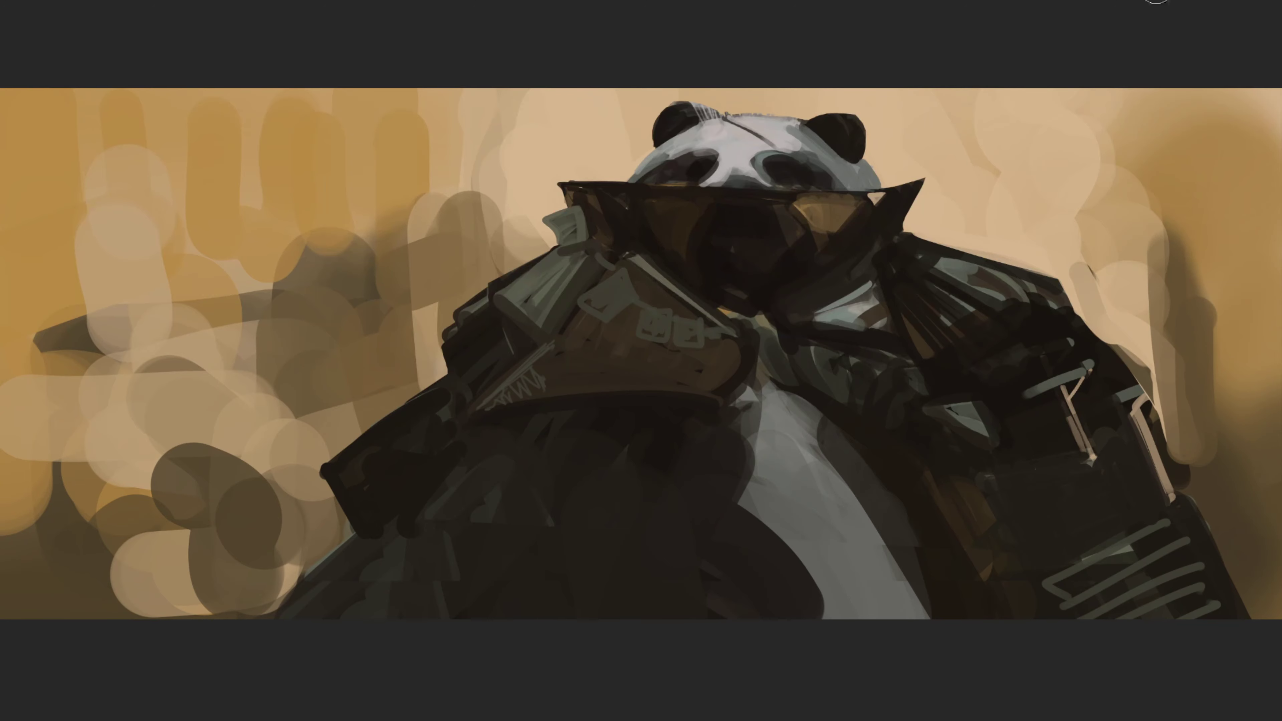
{"action": "left_click", "coordinate": [1144, 277], "text": "alt"}
{"action": "mouse_move", "coordinate": [1131, 182]}
{"action": "left_mouse_down"}
{"action": "mouse_move", "coordinate": [1206, 303]}
{"action": "mouse_move", "coordinate": [1197, 449]}
{"action": "left_mouse_up"}
{"action": "left_click_drag", "start_coordinate": [1232, 329], "coordinate": [1256, 474]}
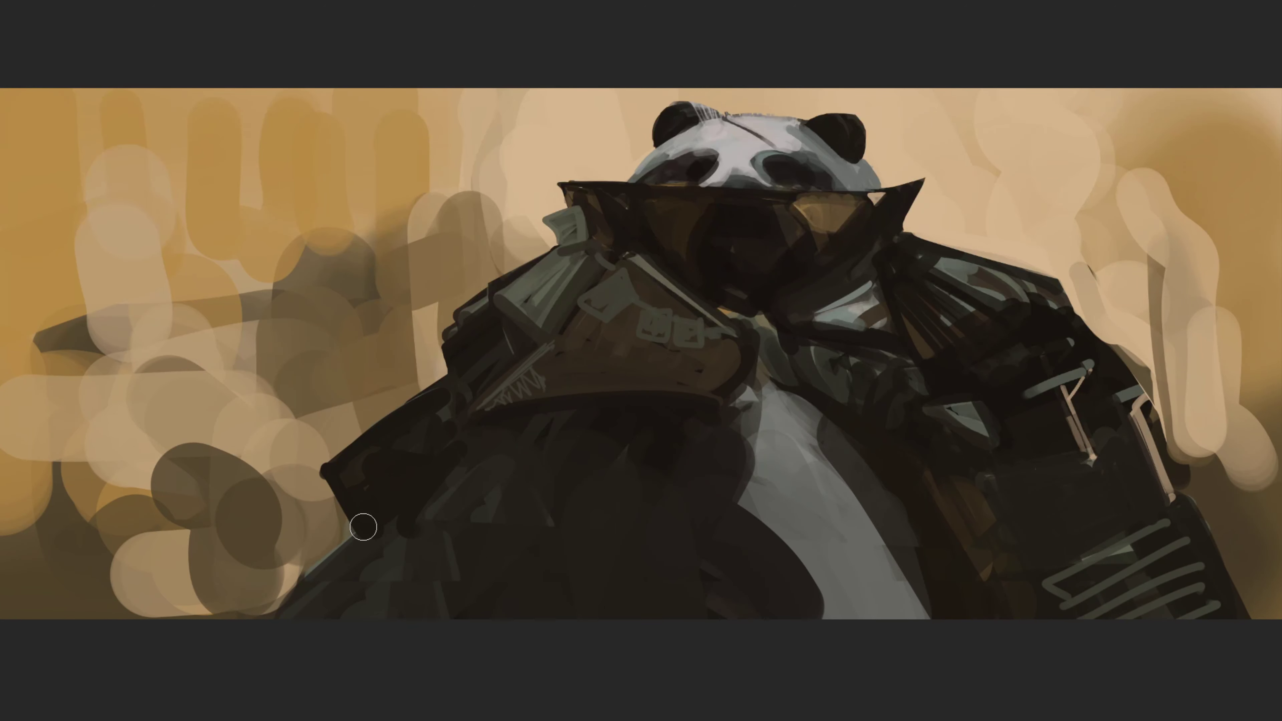
Paint a brown band across the lower-left sleeve and a grey stroke on the lower belly
{"action": "left_click_drag", "start_coordinate": [363, 527], "coordinate": [458, 544]}
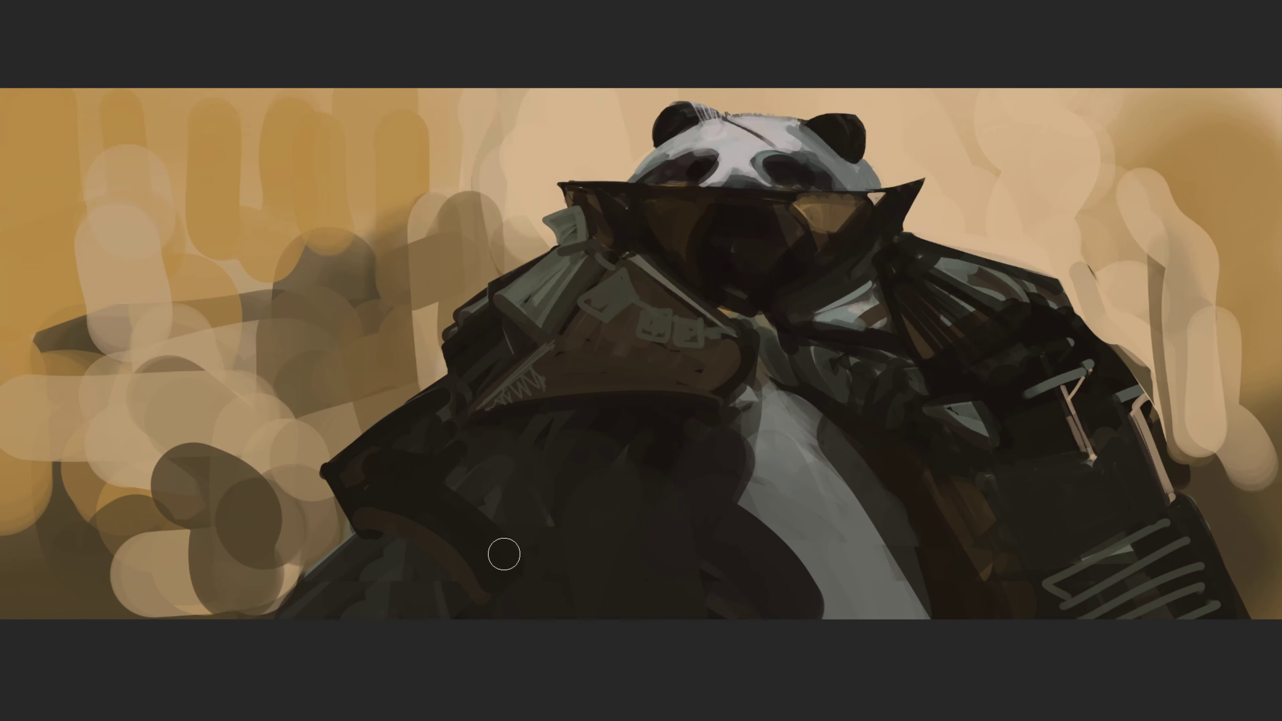
{"action": "left_click", "coordinate": [647, 445], "text": "alt"}
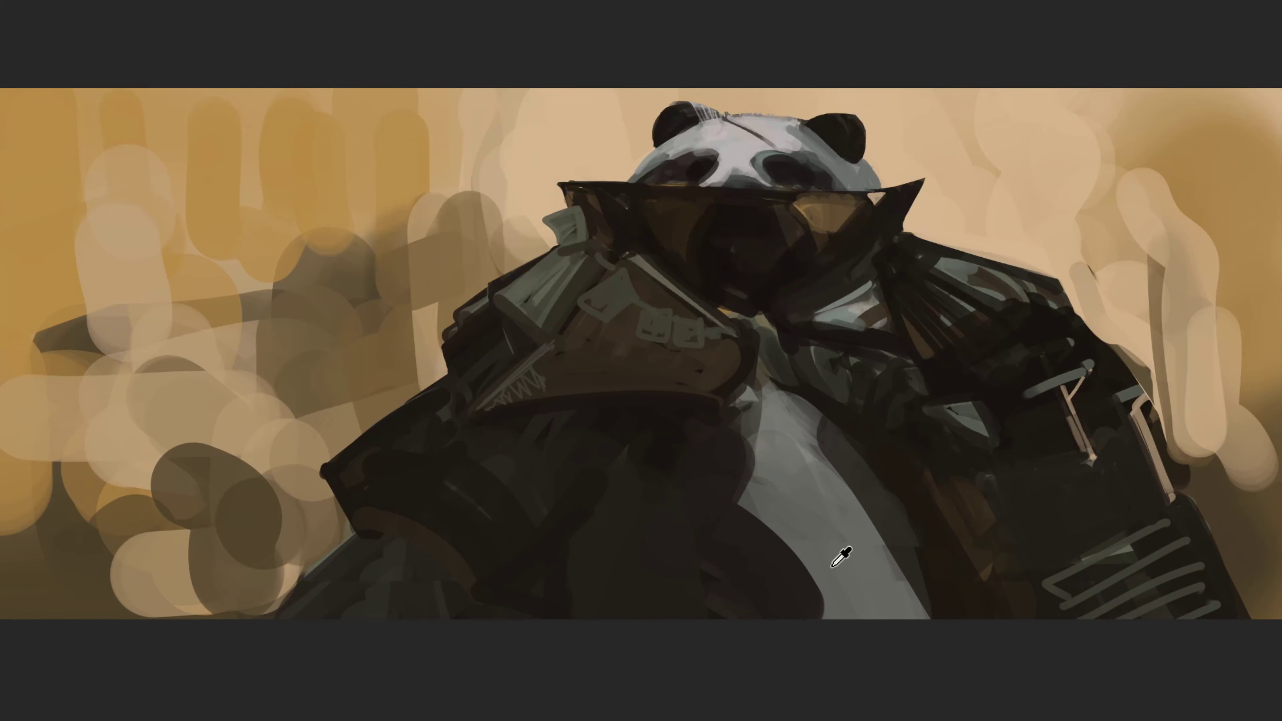
{"action": "mouse_move", "coordinate": [848, 609]}
{"action": "left_mouse_down"}
{"action": "mouse_move", "coordinate": [717, 583]}
{"action": "mouse_move", "coordinate": [764, 627]}
{"action": "left_mouse_up"}
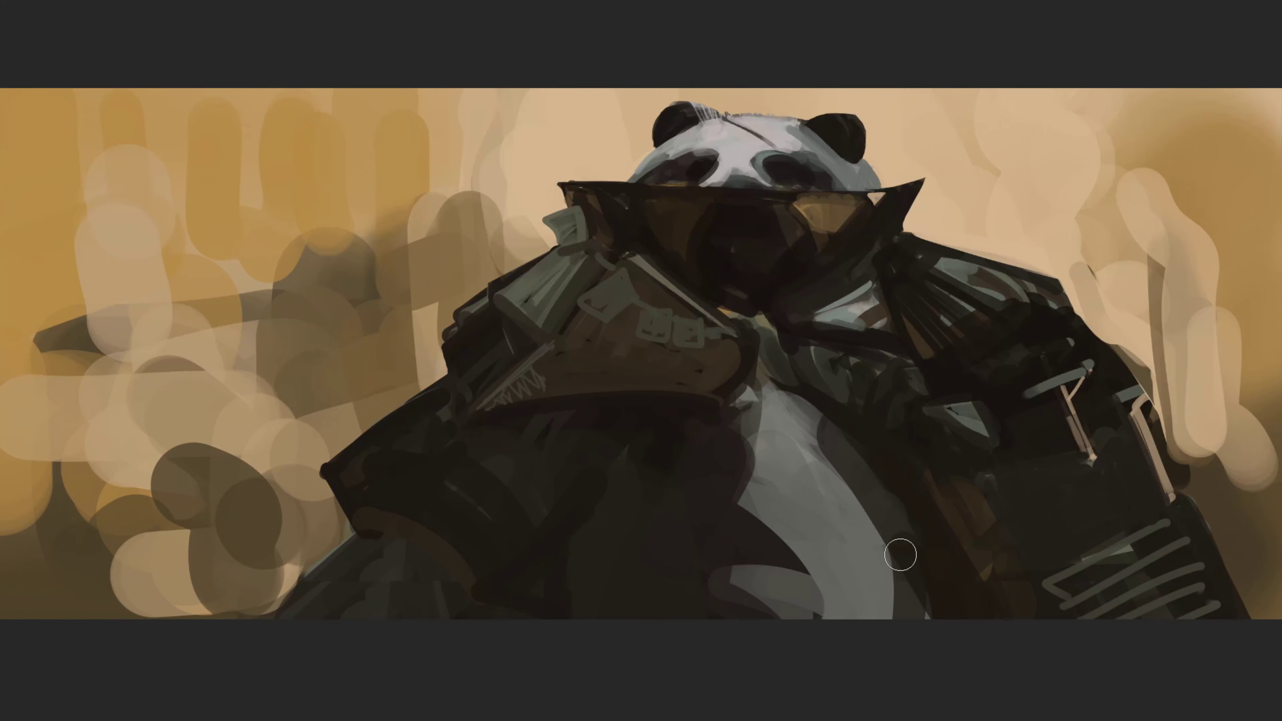
Paint light grey strokes along the belly edge and its upper-left patch
{"action": "left_click_drag", "start_coordinate": [803, 435], "coordinate": [916, 568]}
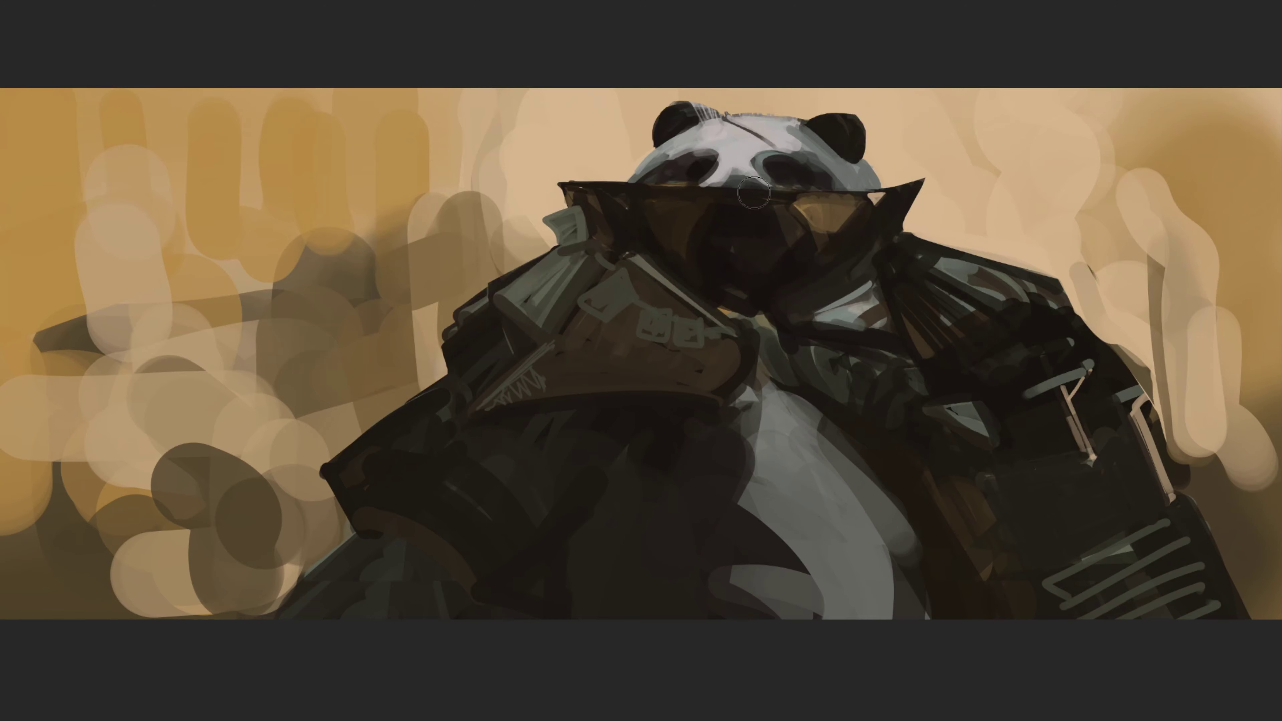
{"action": "left_click_drag", "start_coordinate": [738, 431], "coordinate": [749, 416]}
{"action": "left_click_drag", "start_coordinate": [746, 428], "coordinate": [755, 412]}
{"action": "mouse_move", "coordinate": [762, 434]}
{"action": "left_mouse_down"}
{"action": "mouse_move", "coordinate": [768, 416]}
{"action": "mouse_move", "coordinate": [810, 427]}
{"action": "mouse_move", "coordinate": [839, 455]}
{"action": "left_mouse_up"}
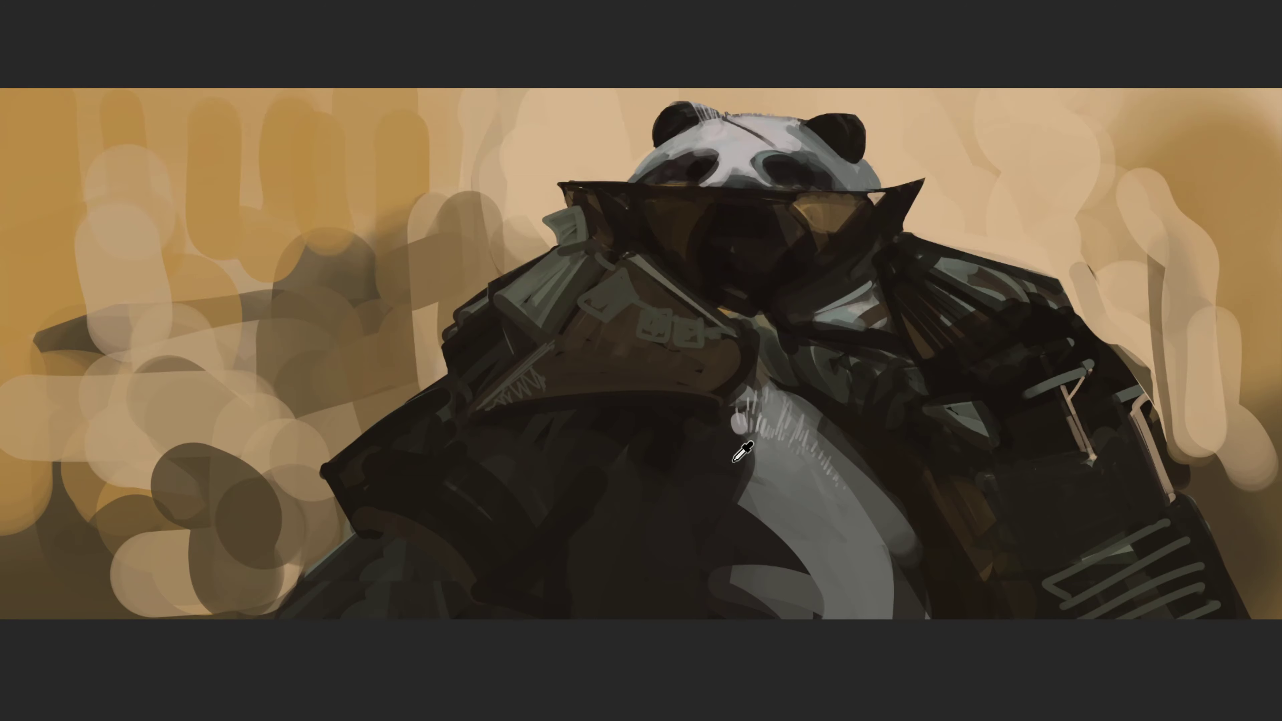
{"action": "left_click_drag", "start_coordinate": [735, 427], "coordinate": [812, 462]}
Add grey-blue fur strokes on the upper belly and chest, then a dark curved stroke across the chest
{"action": "left_click", "coordinate": [762, 158], "text": "alt"}
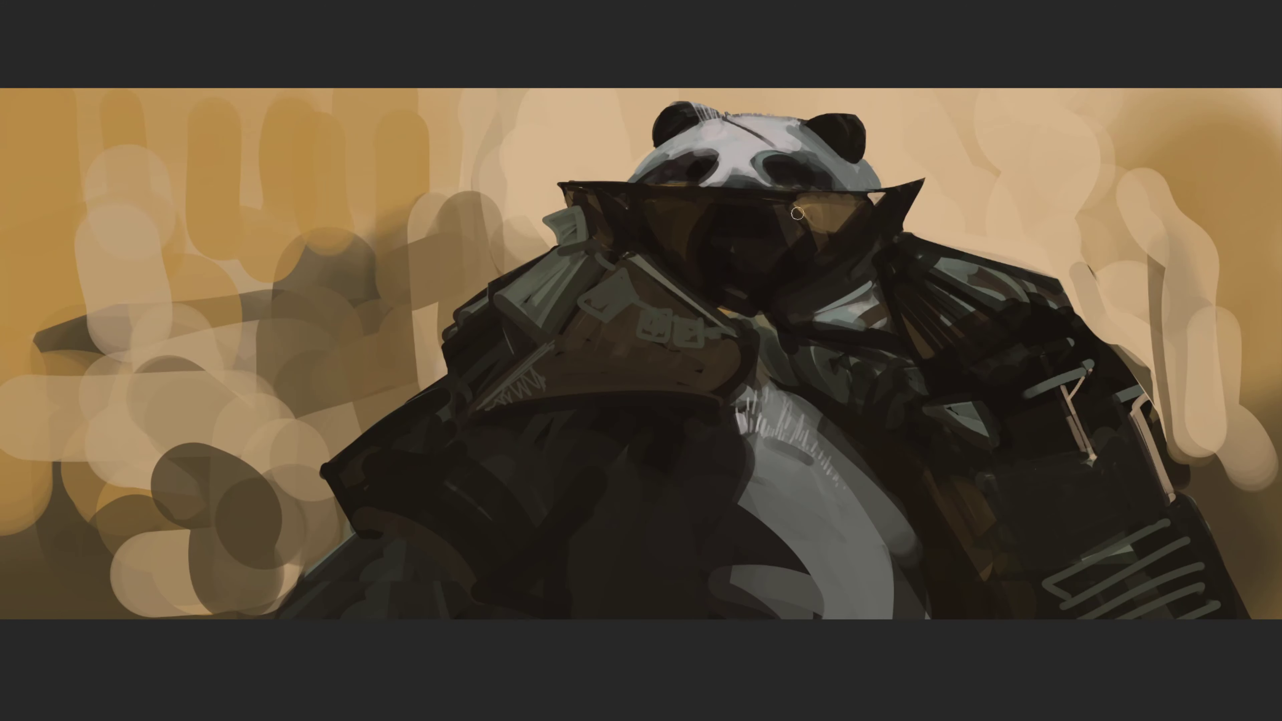
{"action": "mouse_move", "coordinate": [782, 478]}
{"action": "left_mouse_down"}
{"action": "mouse_move", "coordinate": [758, 478]}
{"action": "mouse_move", "coordinate": [786, 451]}
{"action": "mouse_move", "coordinate": [808, 457]}
{"action": "left_mouse_up"}
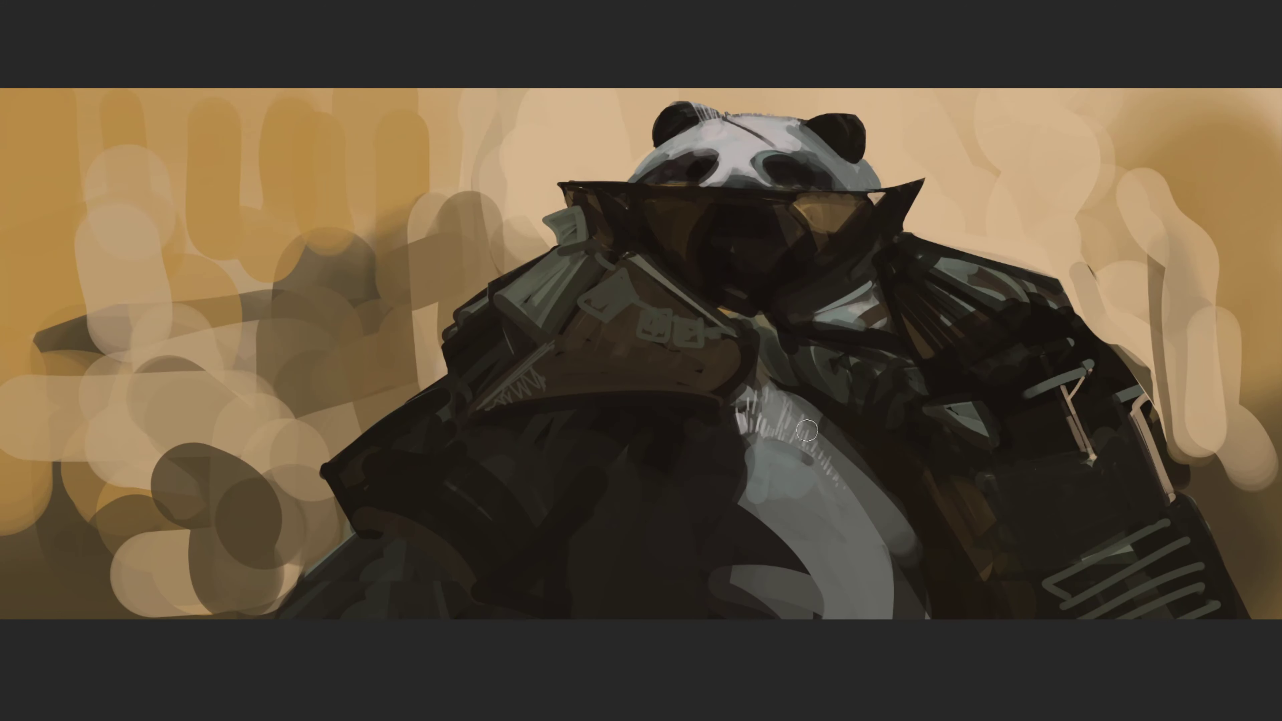
{"action": "left_click_drag", "start_coordinate": [767, 339], "coordinate": [768, 395]}
{"action": "left_click", "coordinate": [805, 398]}
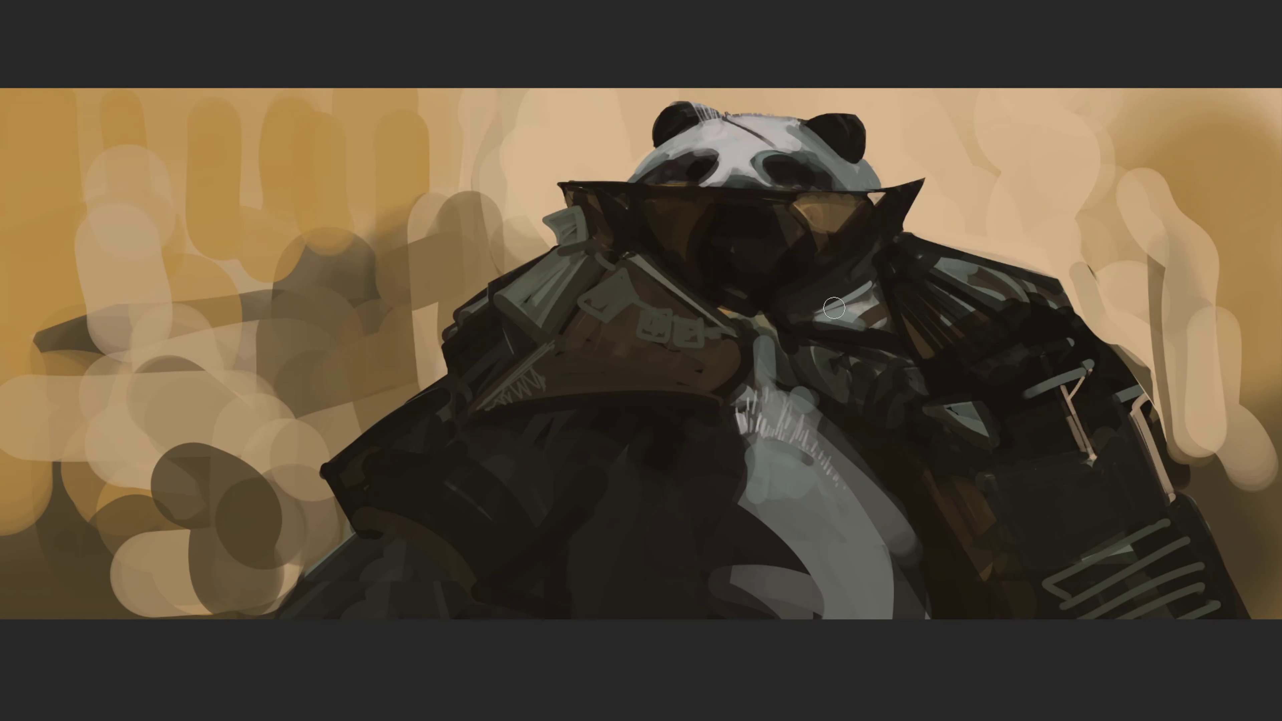
{"action": "left_click", "coordinate": [749, 287], "text": "alt"}
{"action": "left_click_drag", "start_coordinate": [769, 329], "coordinate": [759, 369]}
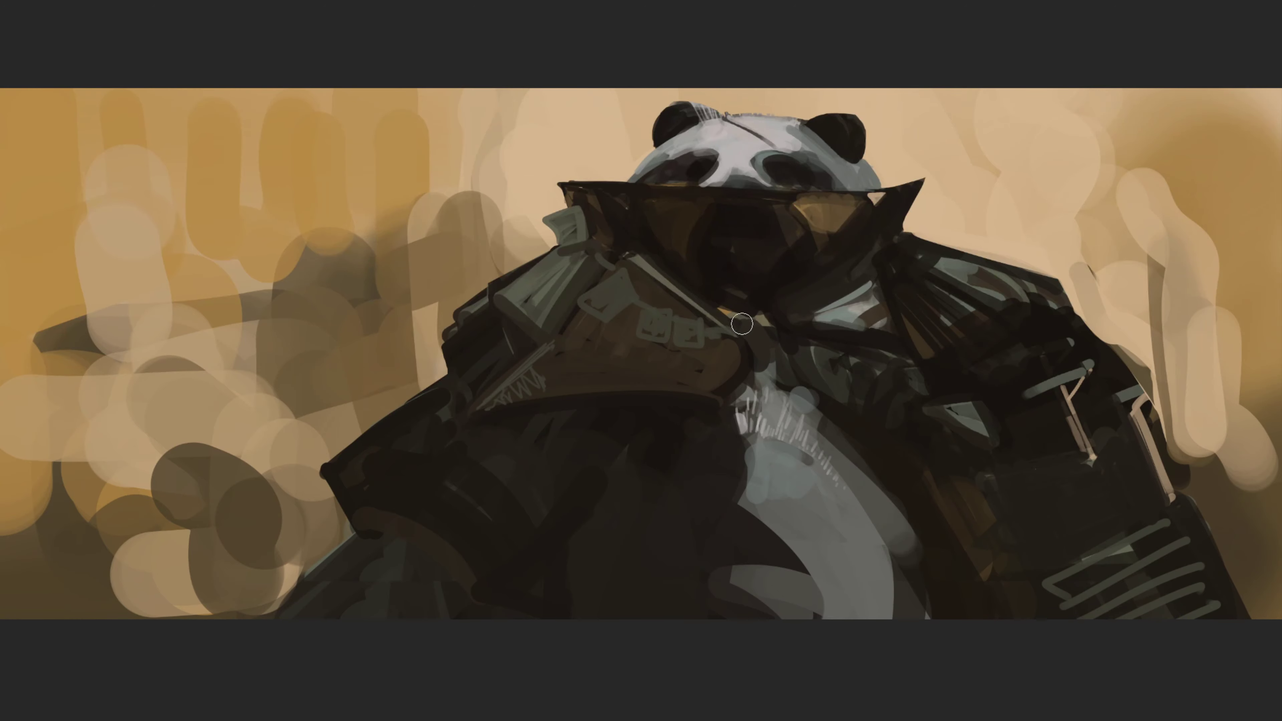
{"action": "mouse_move", "coordinate": [720, 311]}
{"action": "left_mouse_down"}
{"action": "mouse_move", "coordinate": [755, 362]}
{"action": "mouse_move", "coordinate": [773, 324]}
{"action": "mouse_move", "coordinate": [735, 321]}
{"action": "mouse_move", "coordinate": [825, 322]}
{"action": "left_mouse_up"}
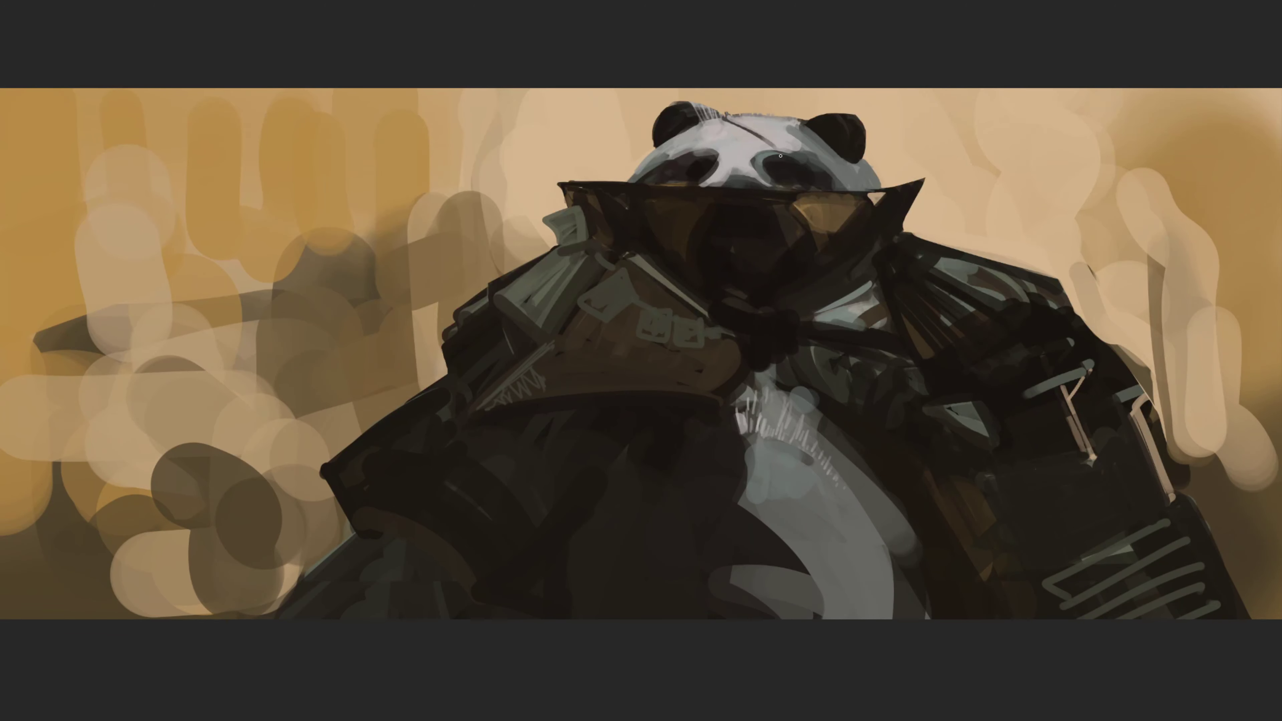
Darken the panda's forehead crease, soften it with light grey and add hatch strokes
{"action": "mouse_move", "coordinate": [775, 151]}
{"action": "left_mouse_down"}
{"action": "mouse_move", "coordinate": [735, 123]}
{"action": "mouse_move", "coordinate": [765, 141]}
{"action": "left_mouse_up"}
{"action": "left_click_drag", "start_coordinate": [752, 141], "coordinate": [768, 137]}
{"action": "left_click_drag", "start_coordinate": [738, 121], "coordinate": [757, 134]}
{"action": "left_click_drag", "start_coordinate": [732, 111], "coordinate": [740, 108]}
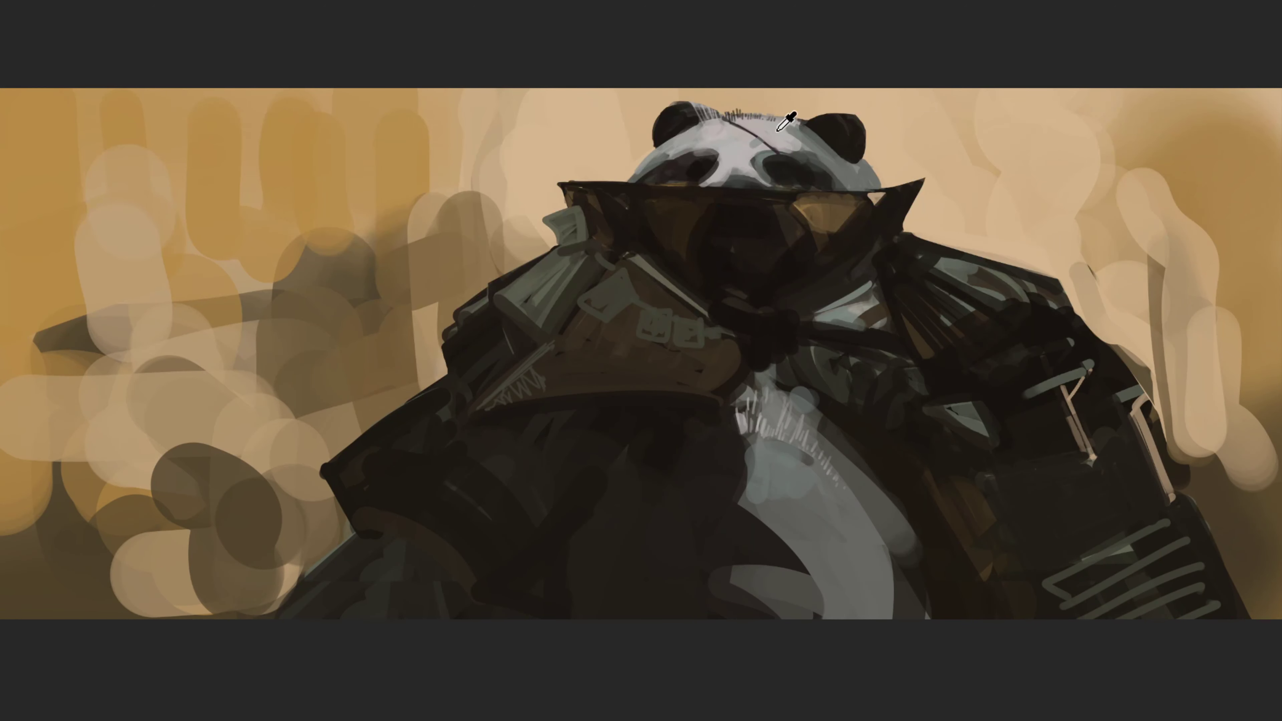
Highlight and darken the ear edges, then add light-brown strokes to the left of the glasses
{"action": "left_click_drag", "start_coordinate": [826, 115], "coordinate": [807, 124]}
{"action": "mouse_move", "coordinate": [808, 125]}
{"action": "left_mouse_down"}
{"action": "mouse_move", "coordinate": [858, 121]}
{"action": "mouse_move", "coordinate": [798, 132]}
{"action": "mouse_move", "coordinate": [819, 134]}
{"action": "left_mouse_up"}
{"action": "left_click_drag", "start_coordinate": [671, 127], "coordinate": [673, 137]}
{"action": "left_click_drag", "start_coordinate": [844, 159], "coordinate": [878, 187]}
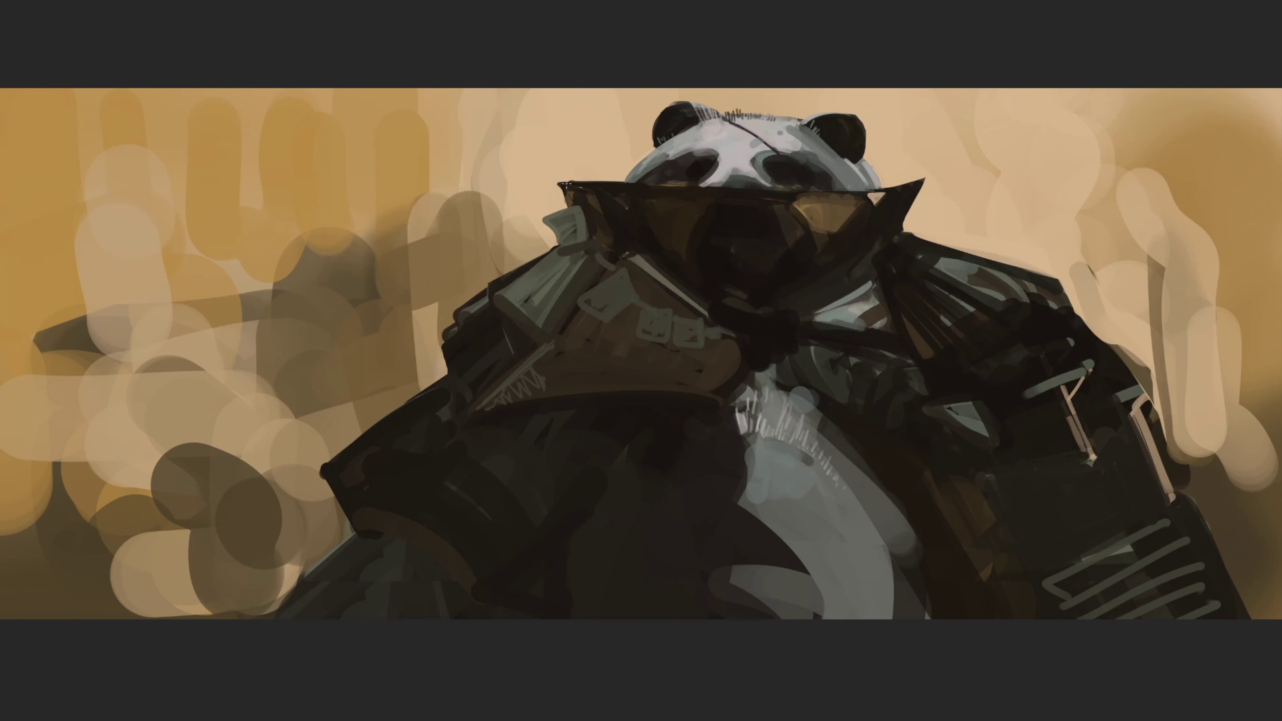
{"action": "mouse_move", "coordinate": [576, 196]}
{"action": "left_mouse_down"}
{"action": "mouse_move", "coordinate": [598, 233]}
{"action": "mouse_move", "coordinate": [606, 220]}
{"action": "left_mouse_up"}
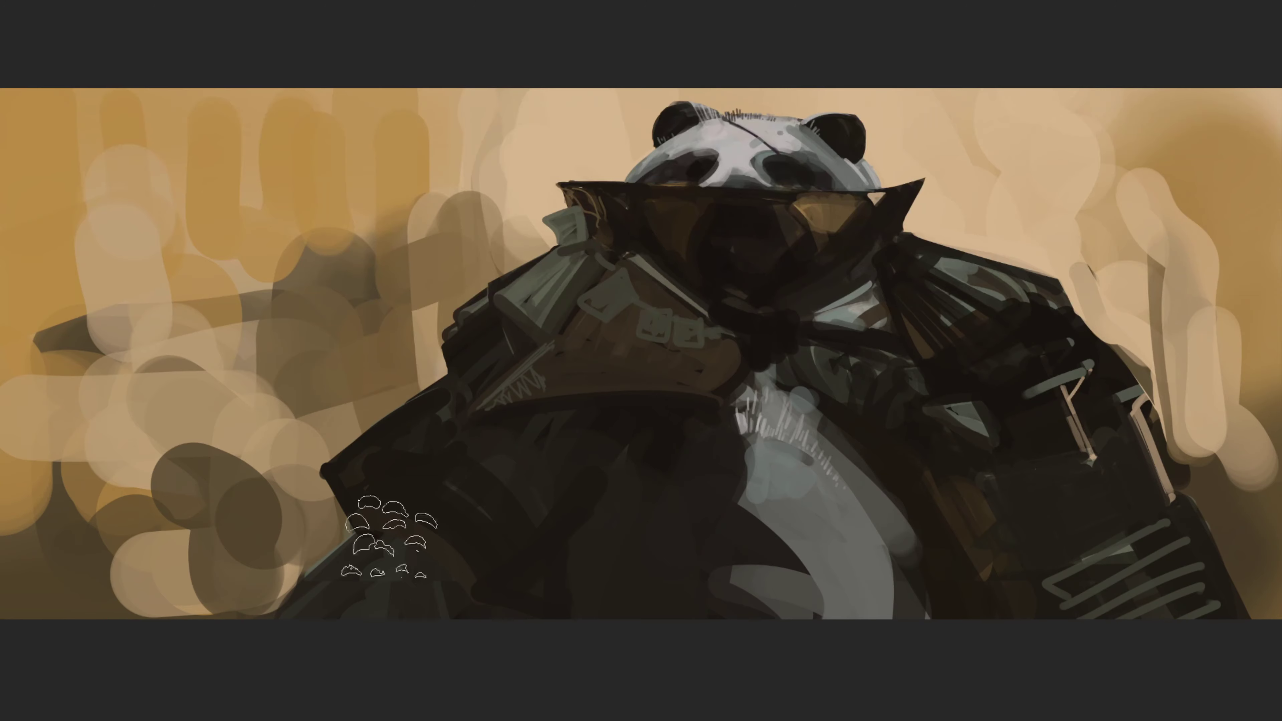
Paint dark and light foliage in the lower-left corner and along the right edge
{"action": "left_click_drag", "start_coordinate": [55, 525], "coordinate": [106, 616]}
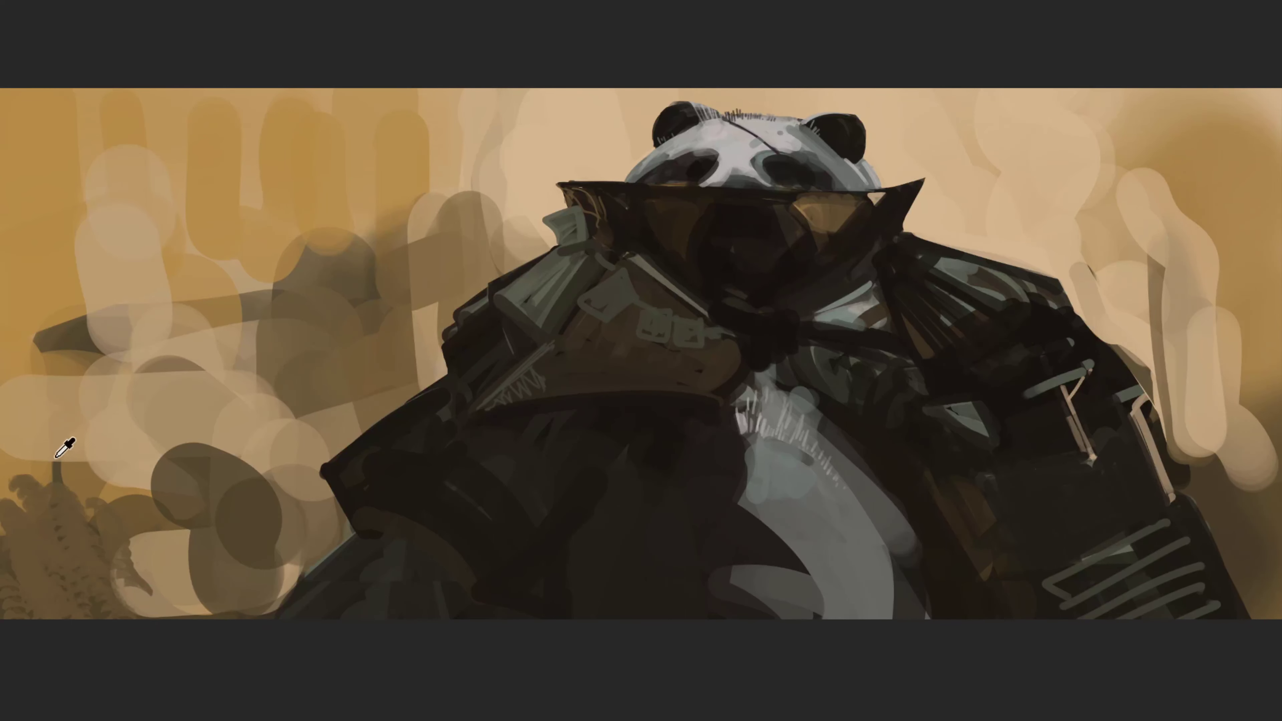
{"action": "mouse_move", "coordinate": [63, 444]}
{"action": "left_mouse_down"}
{"action": "mouse_move", "coordinate": [31, 511]}
{"action": "mouse_move", "coordinate": [152, 611]}
{"action": "left_mouse_up"}
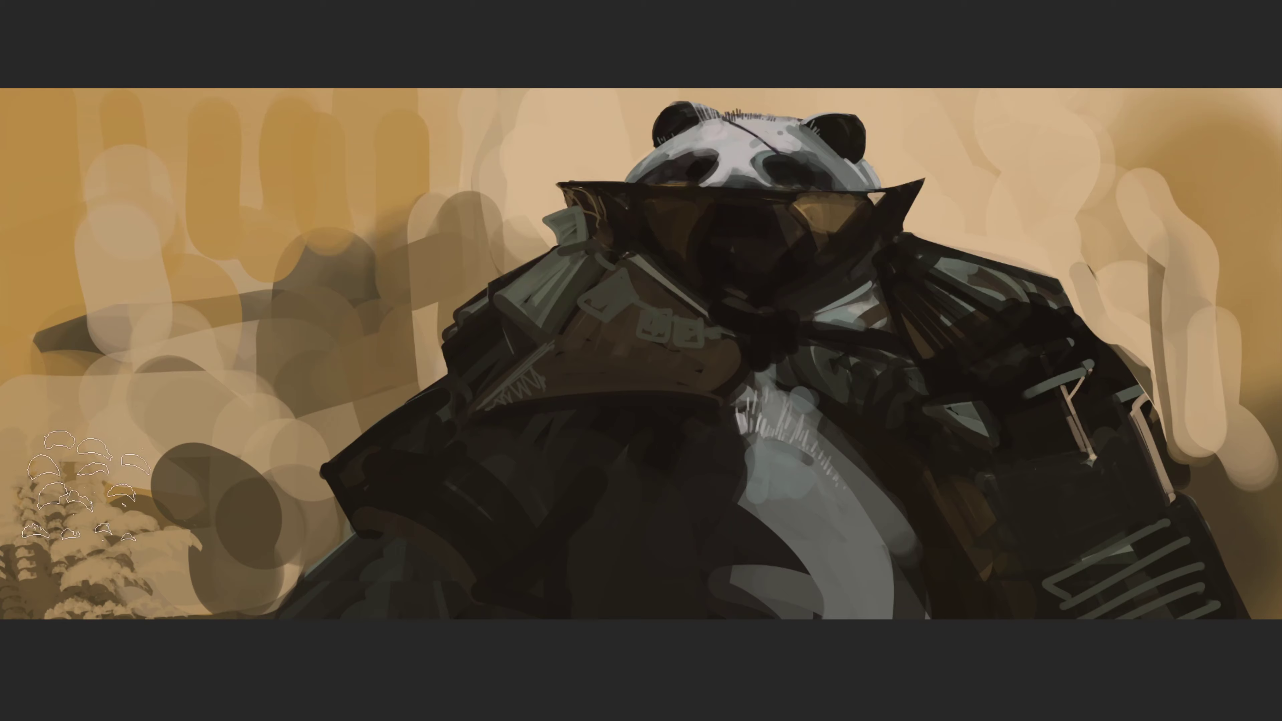
{"action": "mouse_move", "coordinate": [51, 439]}
{"action": "left_mouse_down"}
{"action": "mouse_move", "coordinate": [152, 530]}
{"action": "mouse_move", "coordinate": [242, 580]}
{"action": "left_mouse_up"}
{"action": "mouse_move", "coordinate": [1250, 510]}
{"action": "left_mouse_down"}
{"action": "mouse_move", "coordinate": [1232, 455]}
{"action": "mouse_move", "coordinate": [1232, 364]}
{"action": "mouse_move", "coordinate": [1252, 551]}
{"action": "left_mouse_up"}
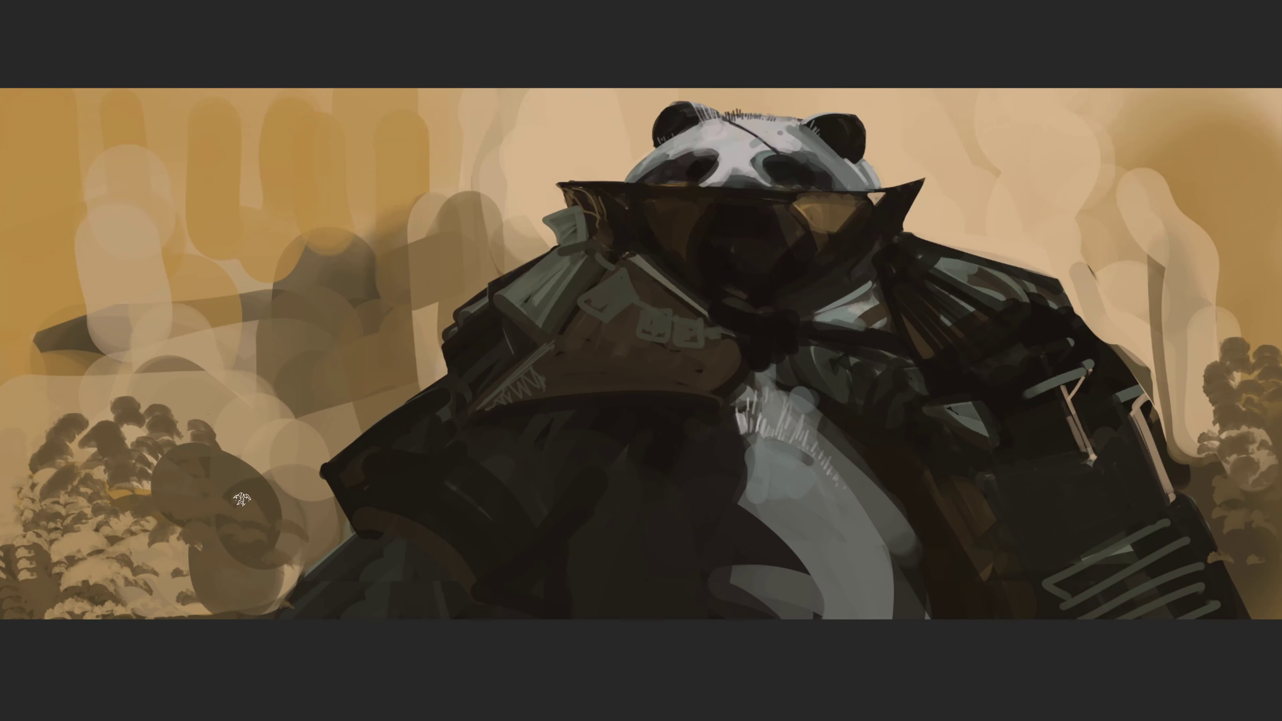
Repaint the lower-left bushes with darker, softer grassy textured strokes using a sampled colour
{"action": "left_click_drag", "start_coordinate": [147, 512], "coordinate": [76, 545]}
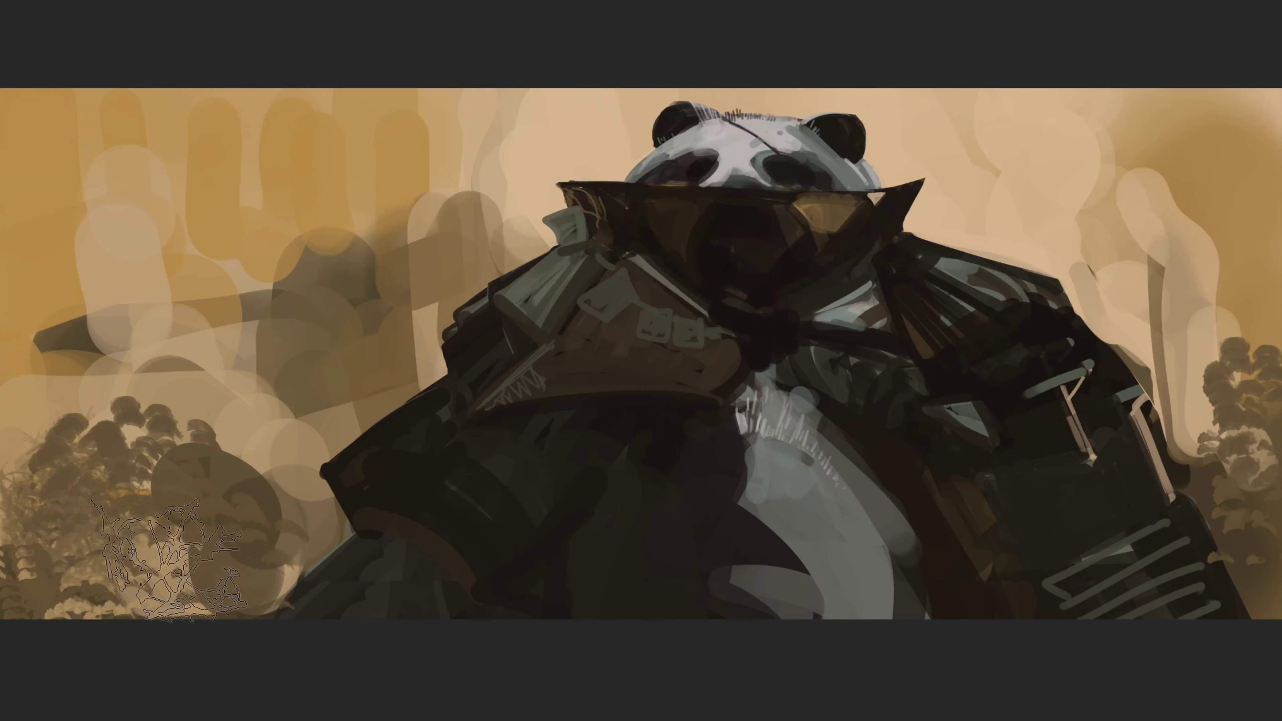
{"action": "left_click_drag", "start_coordinate": [151, 480], "coordinate": [61, 556]}
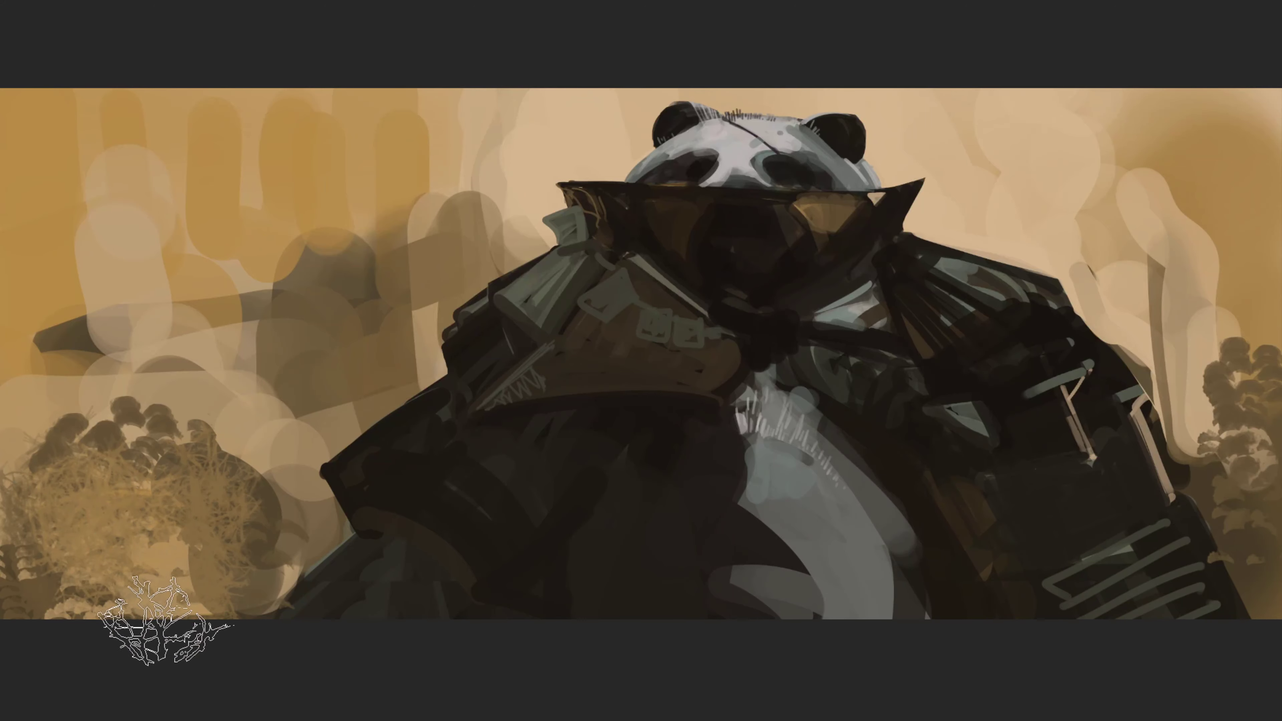
{"action": "left_click", "coordinate": [43, 572], "text": "alt"}
{"action": "left_click_drag", "start_coordinate": [51, 505], "coordinate": [212, 581]}
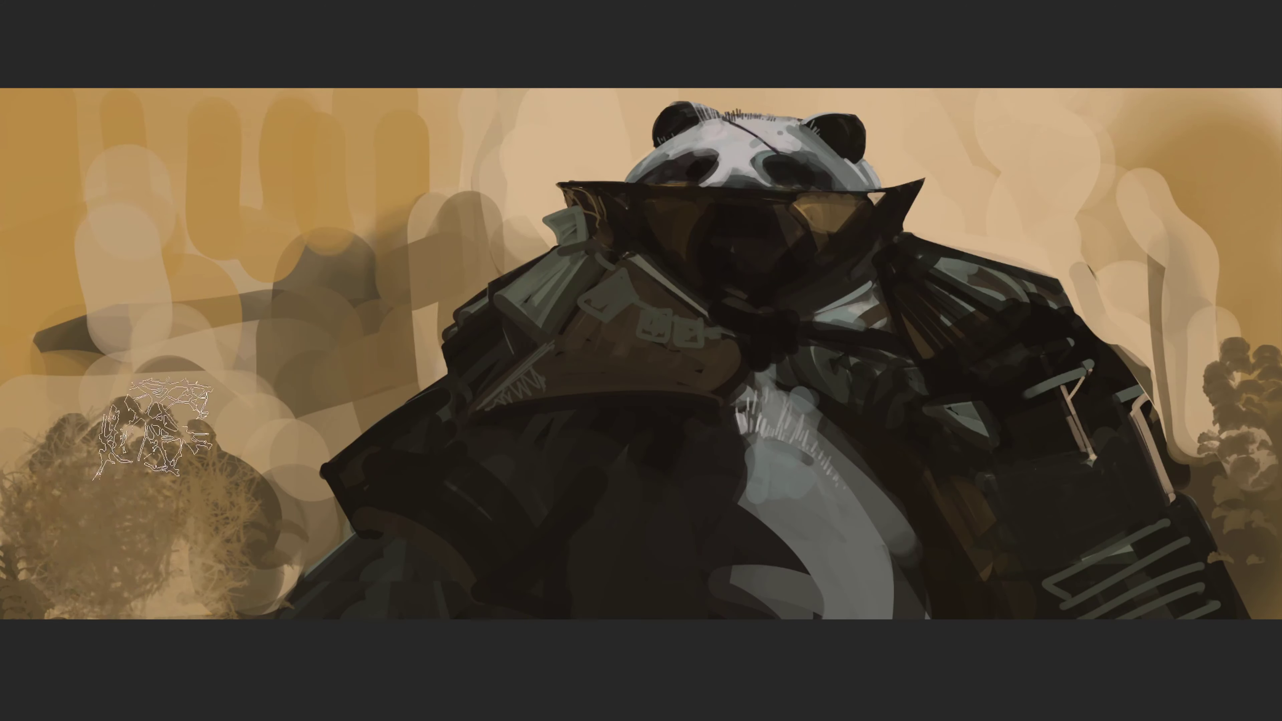
Paint golden tree foliage in the upper-right background, undoing a darker tree stamp
{"action": "left_click", "coordinate": [1127, 219]}
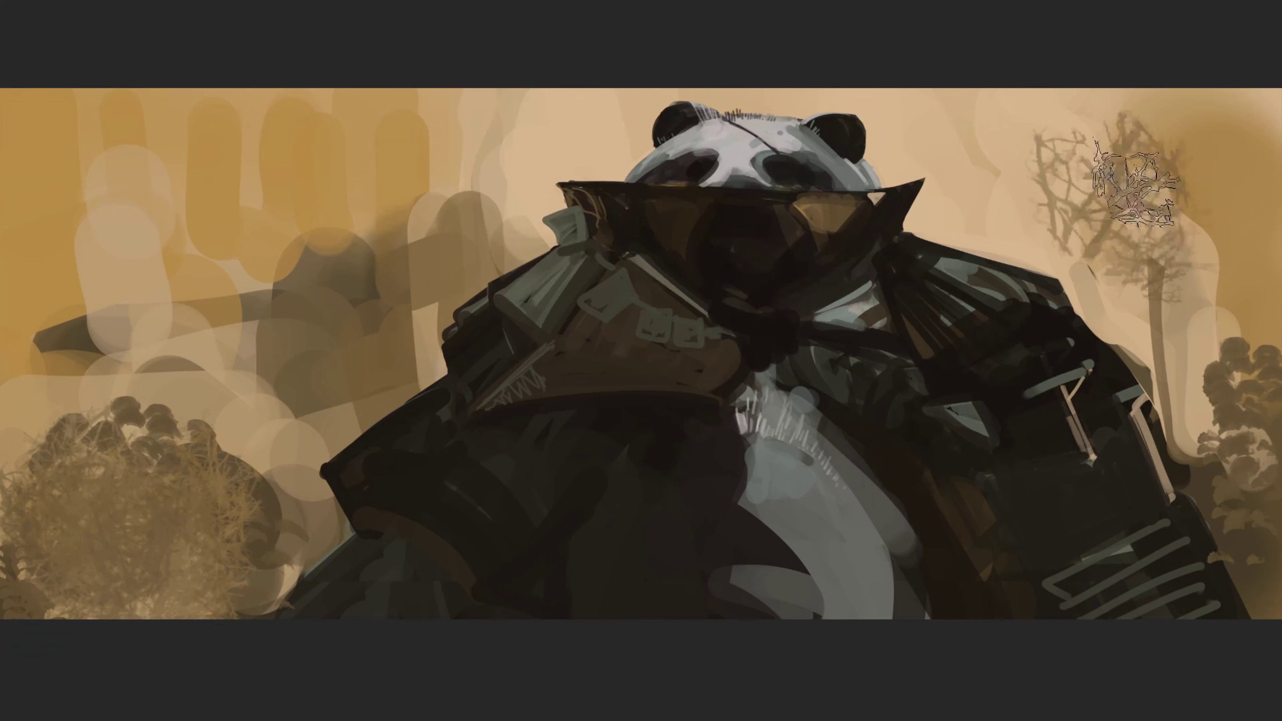
{"action": "mouse_move", "coordinate": [1041, 151]}
{"action": "left_mouse_down"}
{"action": "mouse_move", "coordinate": [1207, 267]}
{"action": "mouse_move", "coordinate": [1134, 167]}
{"action": "left_mouse_up"}
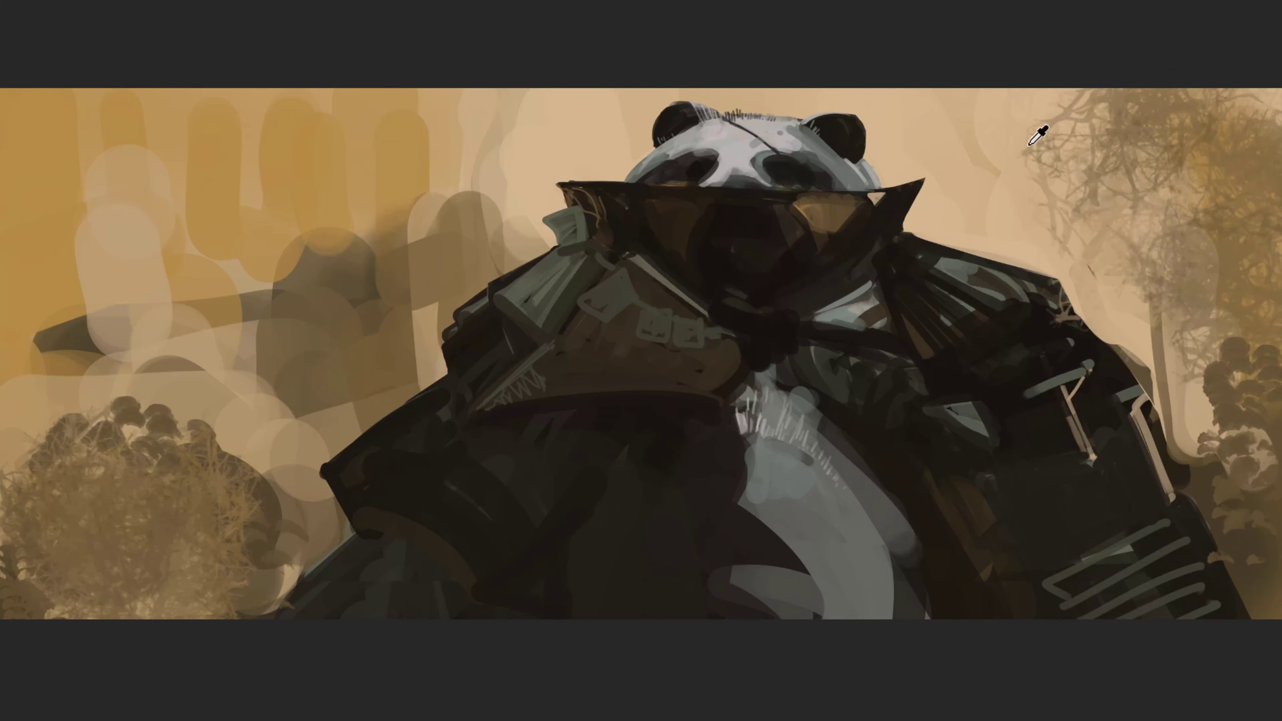
{"action": "key", "text": "ctrl+z"}
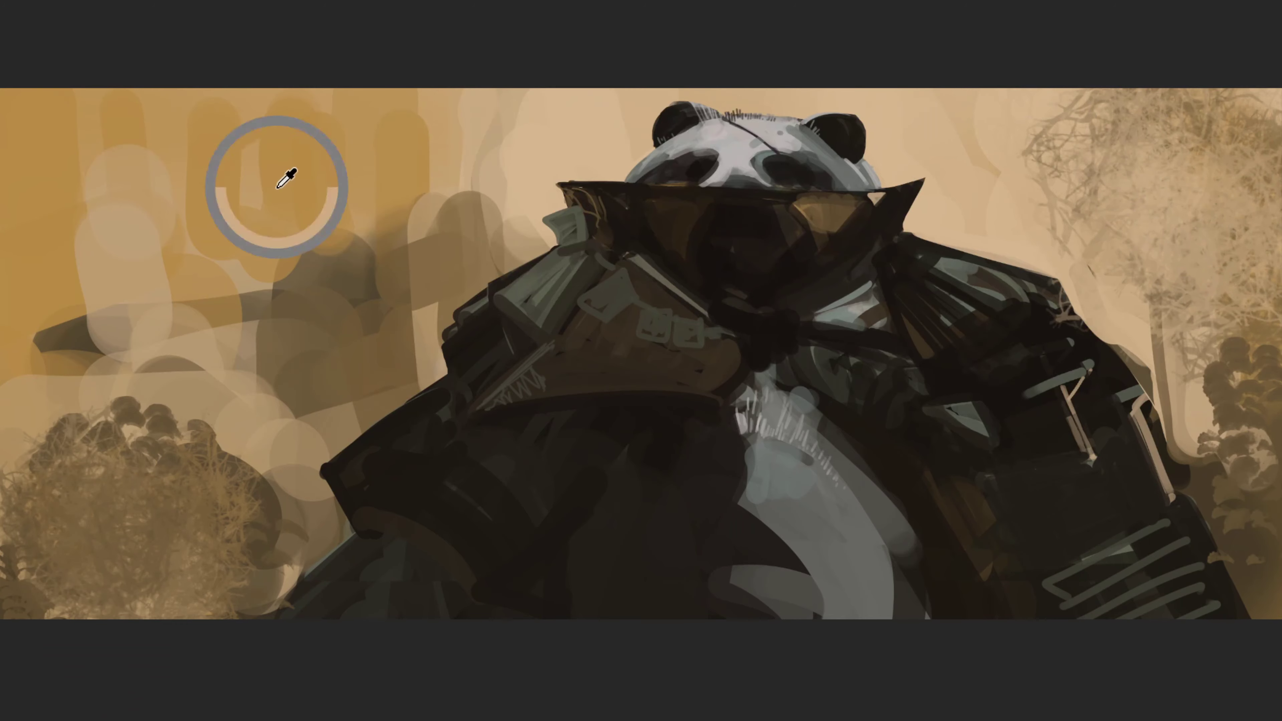
{"action": "mouse_move", "coordinate": [1151, 222]}
{"action": "left_mouse_down"}
{"action": "mouse_move", "coordinate": [1263, 495]}
{"action": "mouse_move", "coordinate": [1278, 401]}
{"action": "left_mouse_up"}
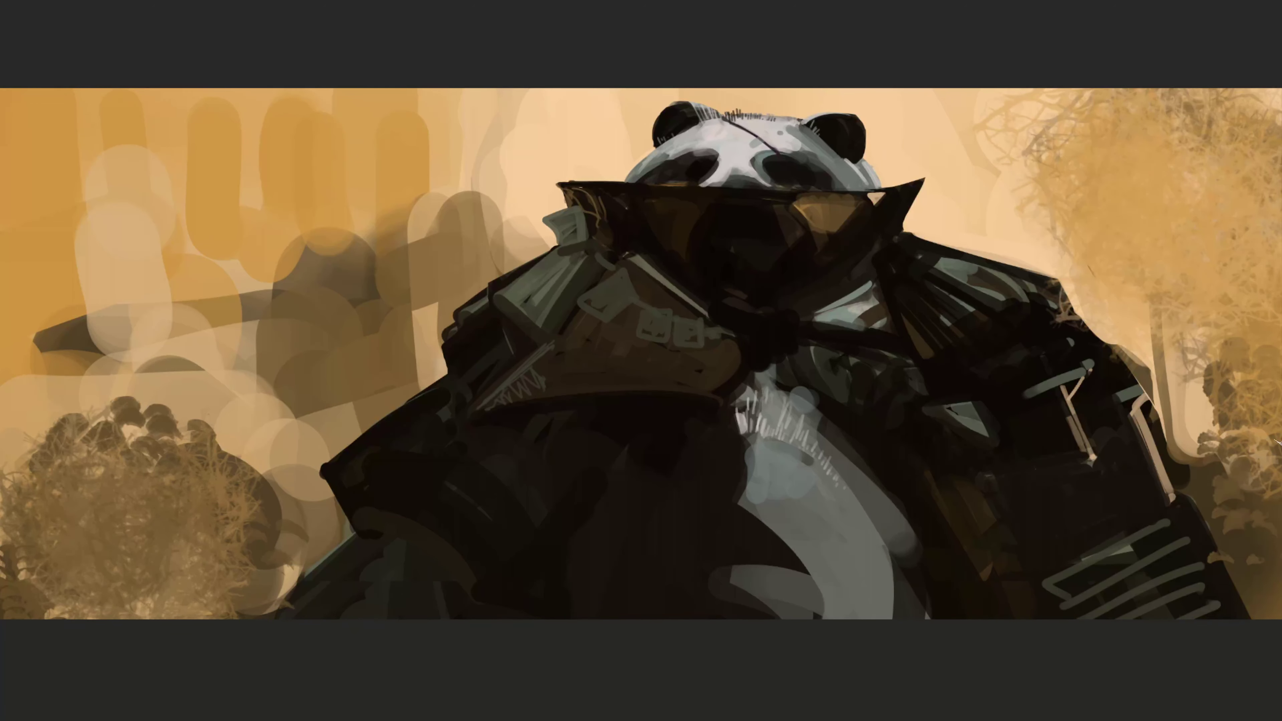
Clear the selection and outline the panda's left shoulder edge in darker grey-green
{"action": "key", "text": "ctrl+a"}
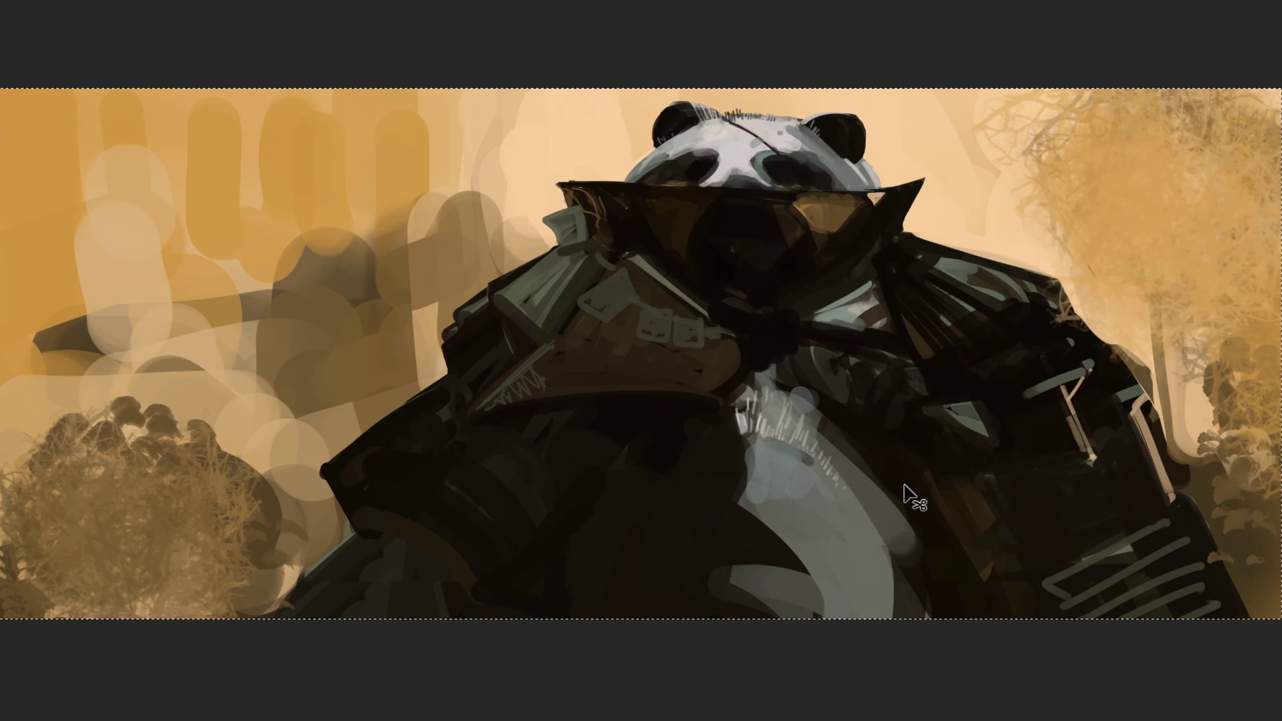
{"action": "key", "text": "ctrl+d"}
{"action": "key", "text": "b"}
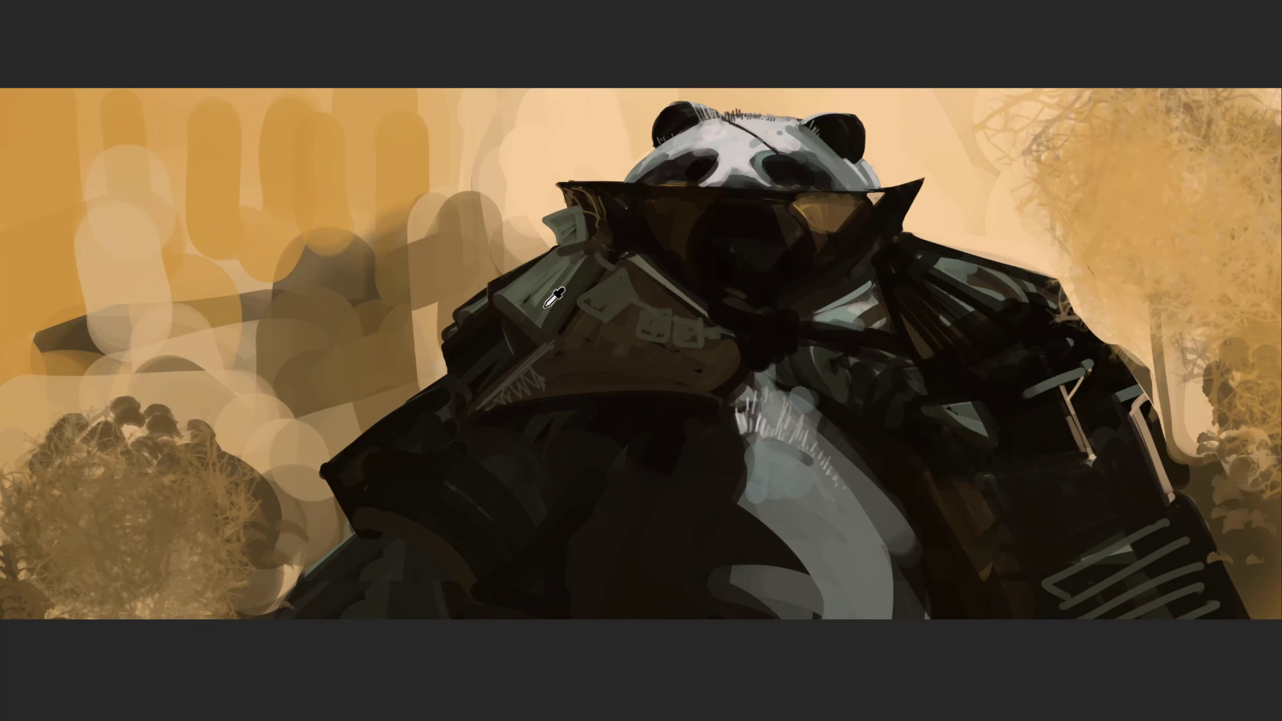
{"action": "mouse_move", "coordinate": [467, 367]}
{"action": "left_mouse_down"}
{"action": "mouse_move", "coordinate": [444, 323]}
{"action": "mouse_move", "coordinate": [543, 261]}
{"action": "left_mouse_up"}
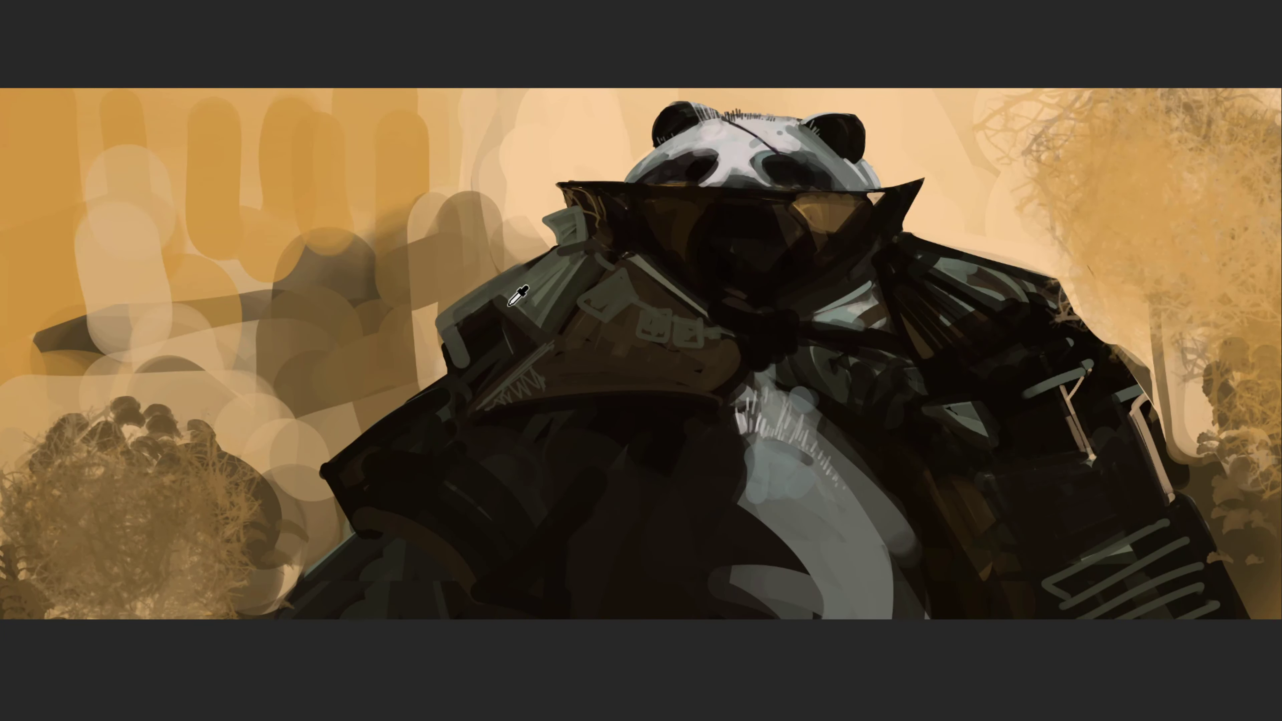
{"action": "mouse_move", "coordinate": [444, 328]}
{"action": "left_mouse_down"}
{"action": "mouse_move", "coordinate": [573, 236]}
{"action": "mouse_move", "coordinate": [442, 326]}
{"action": "mouse_move", "coordinate": [437, 382]}
{"action": "mouse_move", "coordinate": [454, 341]}
{"action": "left_mouse_up"}
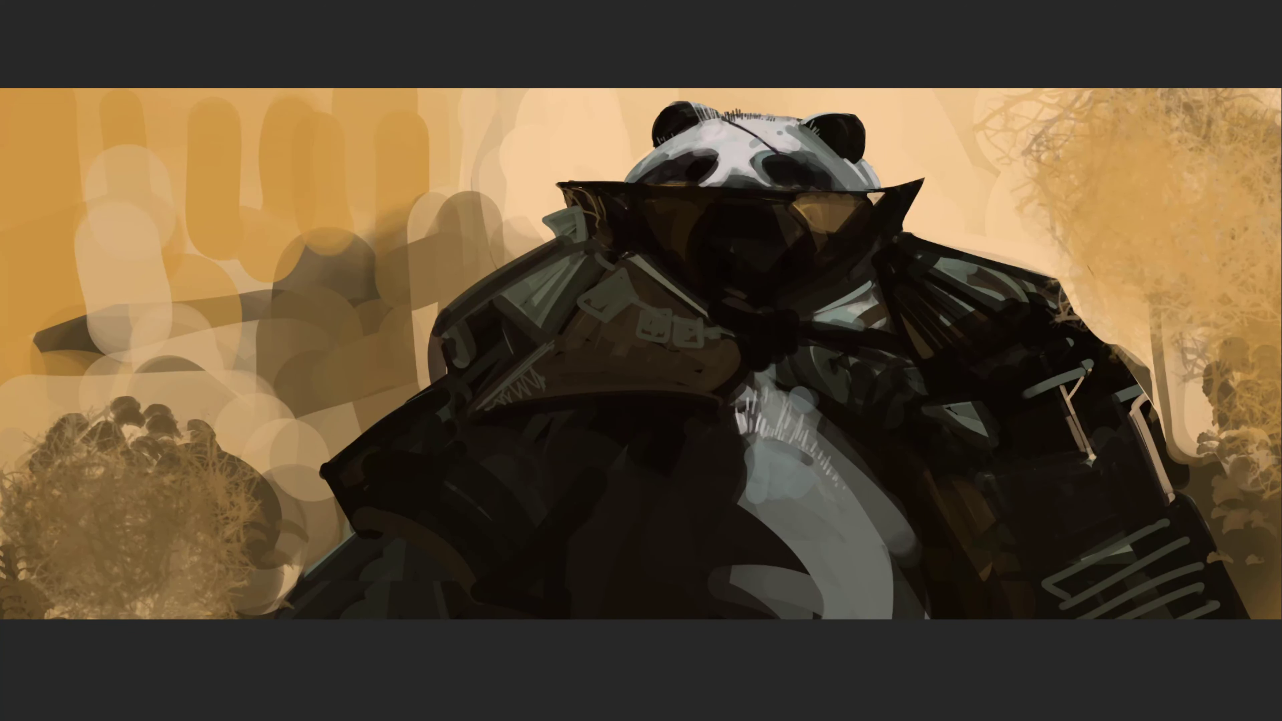
Cover the light chest patches with sampled dark paint and rework the belly's right edge
{"action": "left_click", "coordinate": [892, 450], "text": "alt"}
{"action": "left_click_drag", "start_coordinate": [783, 389], "coordinate": [873, 483]}
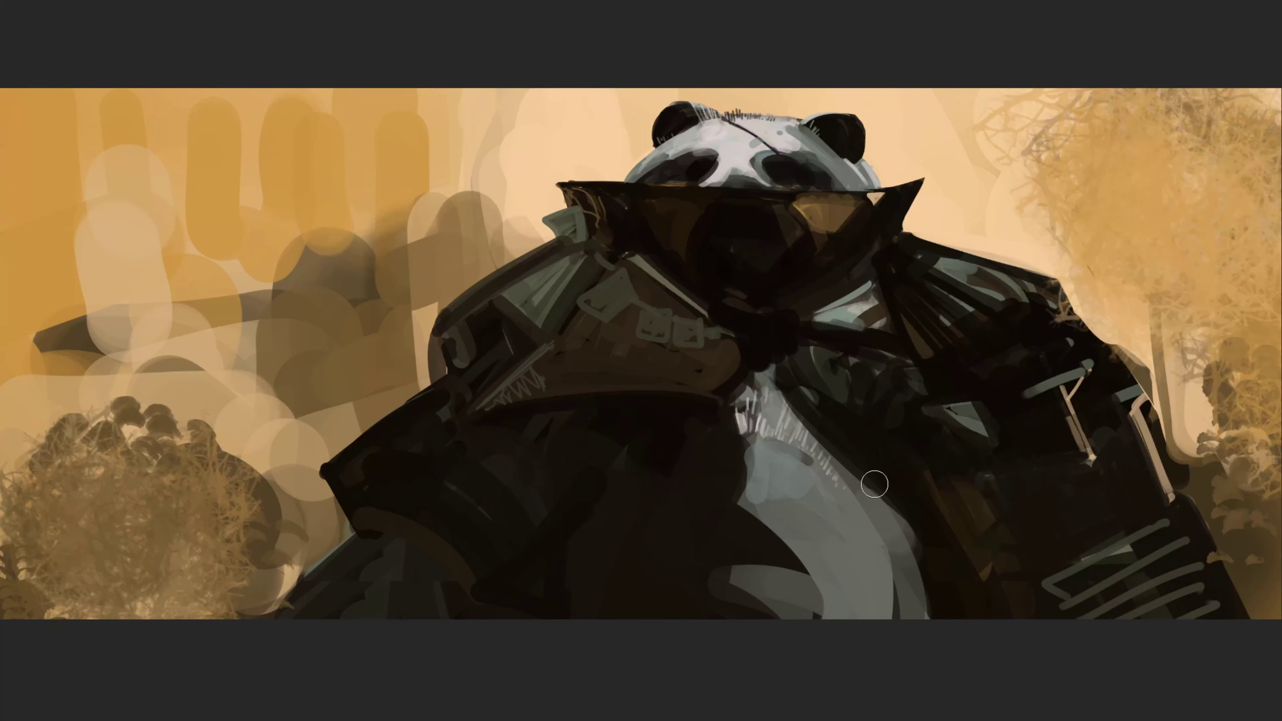
{"action": "left_click_drag", "start_coordinate": [864, 480], "coordinate": [924, 618]}
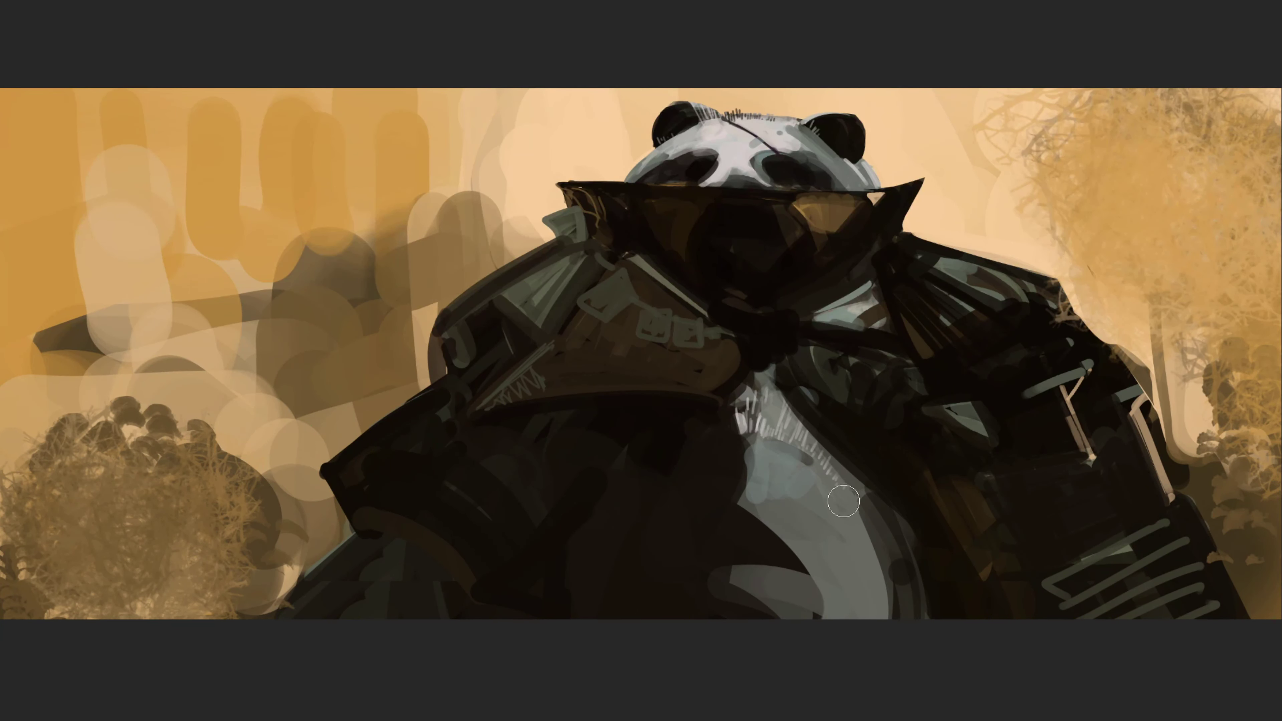
{"action": "left_click_drag", "start_coordinate": [844, 498], "coordinate": [901, 614]}
{"action": "mouse_move", "coordinate": [731, 580]}
{"action": "left_mouse_down"}
{"action": "mouse_move", "coordinate": [707, 575]}
{"action": "mouse_move", "coordinate": [787, 661]}
{"action": "mouse_move", "coordinate": [710, 538]}
{"action": "mouse_move", "coordinate": [633, 532]}
{"action": "mouse_move", "coordinate": [757, 637]}
{"action": "left_mouse_up"}
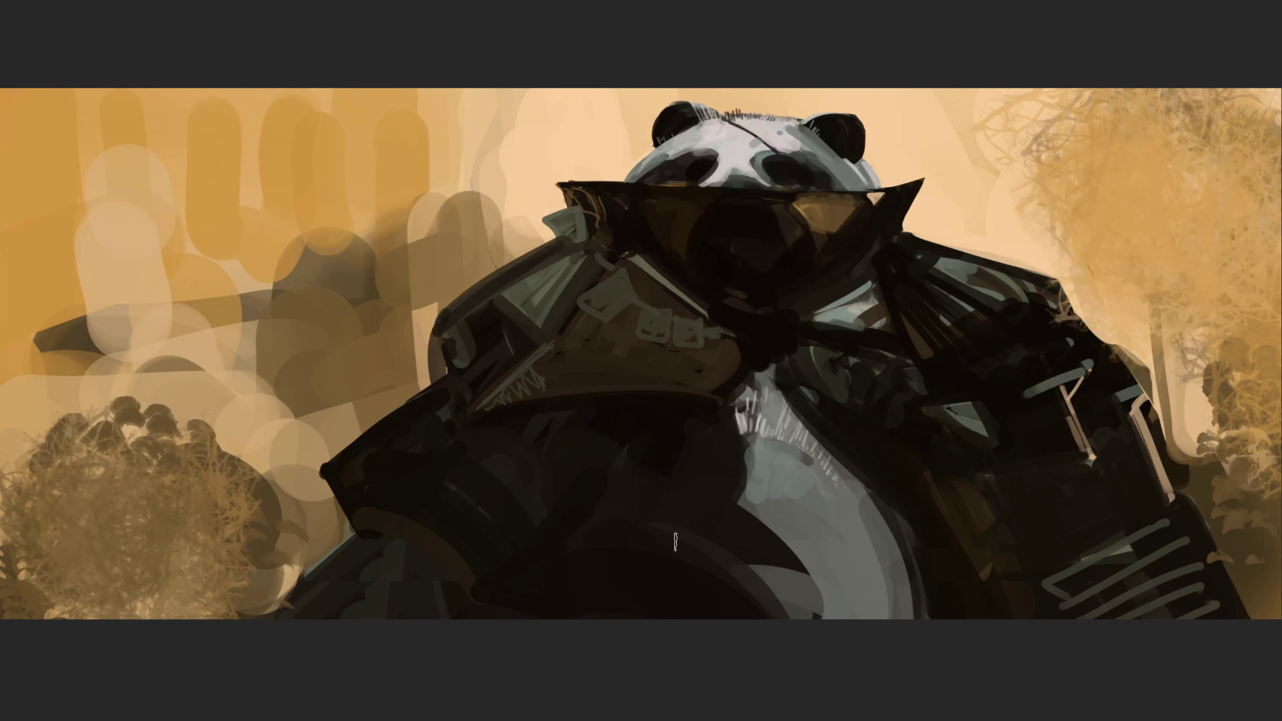
{"action": "left_click_drag", "start_coordinate": [752, 573], "coordinate": [805, 585]}
Hatch dark shading over the belly, right jacket straps and grey chest areas
{"action": "left_click_drag", "start_coordinate": [743, 506], "coordinate": [835, 634]}
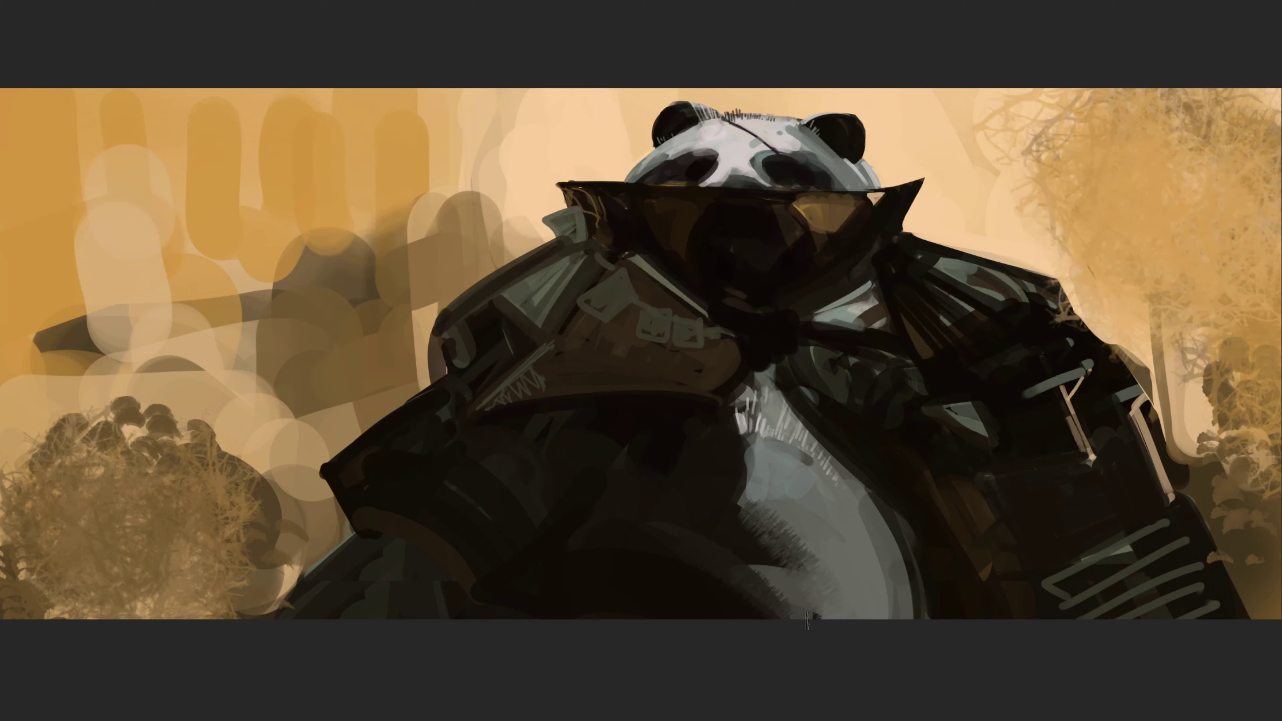
{"action": "left_click_drag", "start_coordinate": [878, 501], "coordinate": [916, 581]}
{"action": "left_click_drag", "start_coordinate": [1040, 588], "coordinate": [1155, 497]}
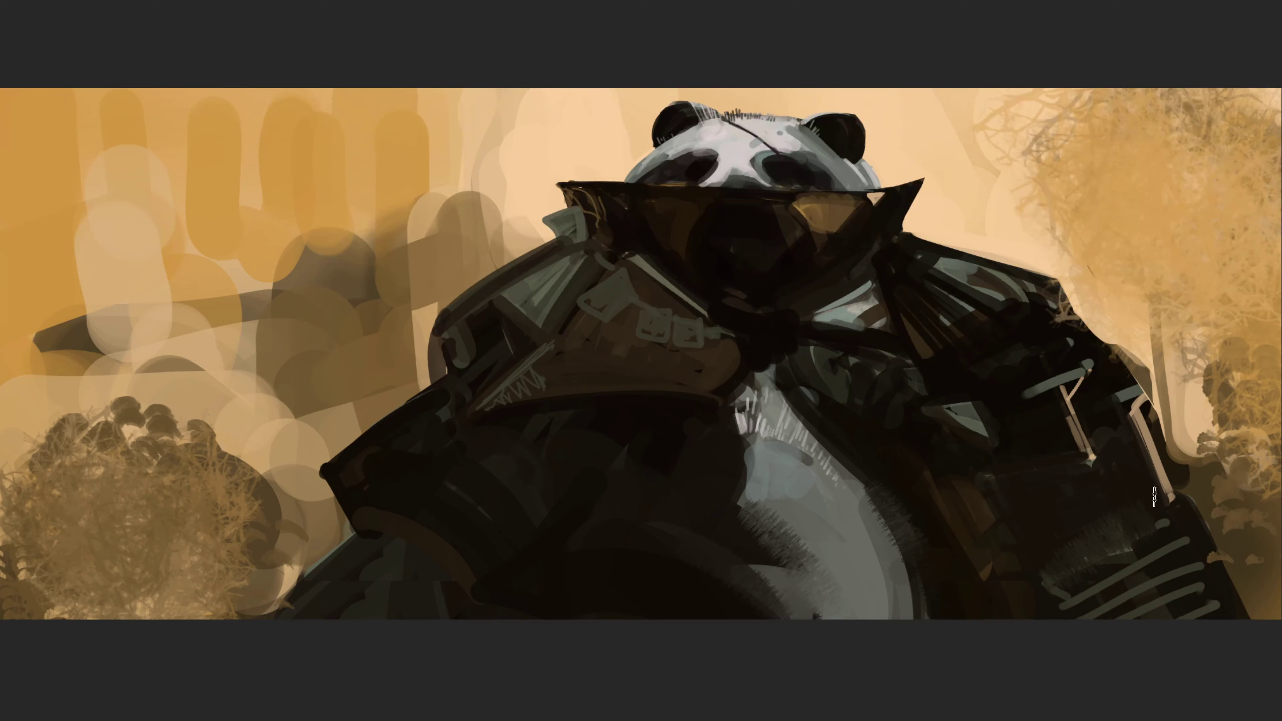
{"action": "mouse_move", "coordinate": [1053, 392]}
{"action": "left_mouse_down"}
{"action": "mouse_move", "coordinate": [1093, 477]}
{"action": "mouse_move", "coordinate": [1087, 368]}
{"action": "left_mouse_up"}
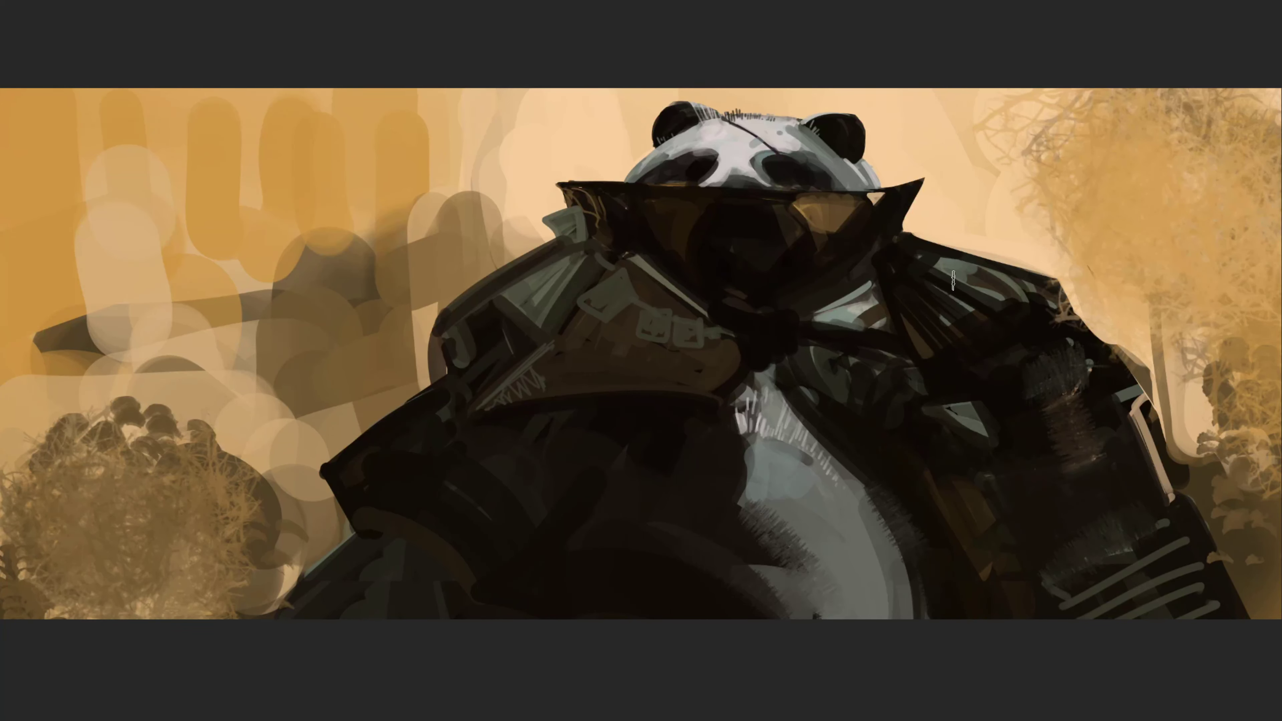
{"action": "left_click_drag", "start_coordinate": [953, 280], "coordinate": [1009, 314]}
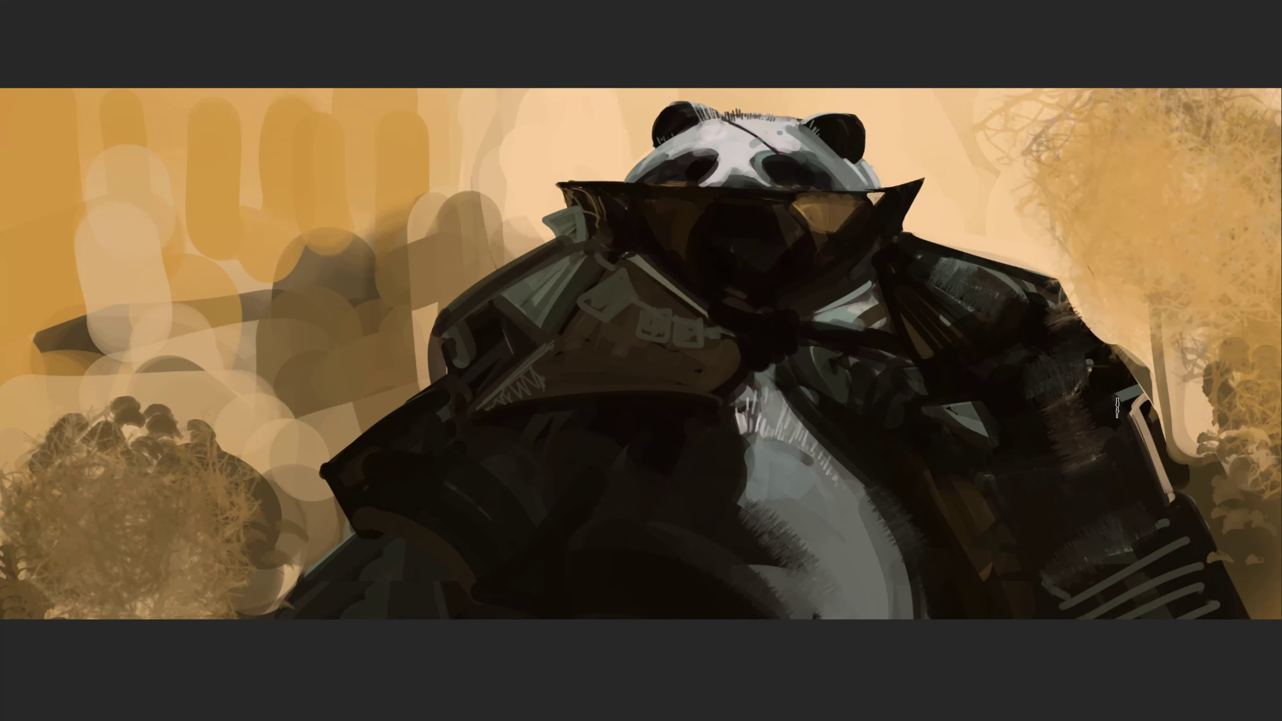
{"action": "left_click_drag", "start_coordinate": [802, 317], "coordinate": [886, 269]}
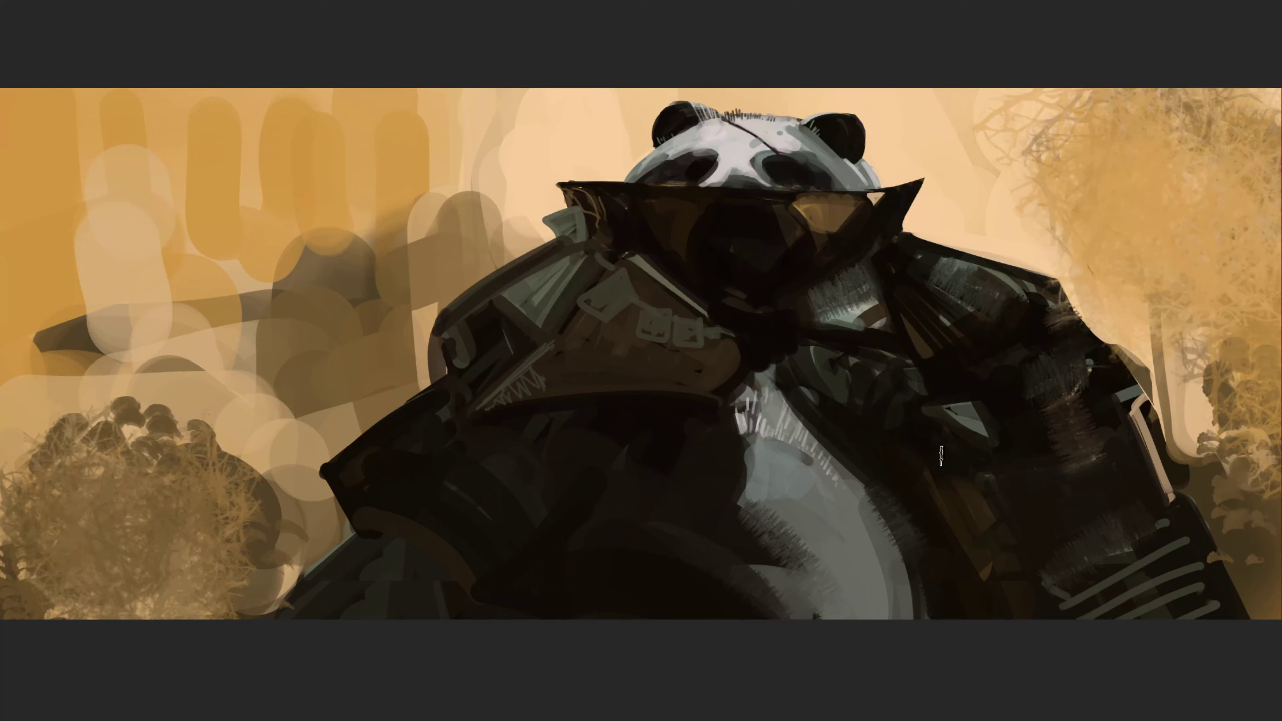
{"action": "left_click_drag", "start_coordinate": [801, 353], "coordinate": [832, 420]}
Paint bristly fur texture along the coat's lower-left edge with sampled colours
{"action": "left_click_drag", "start_coordinate": [297, 578], "coordinate": [279, 599]}
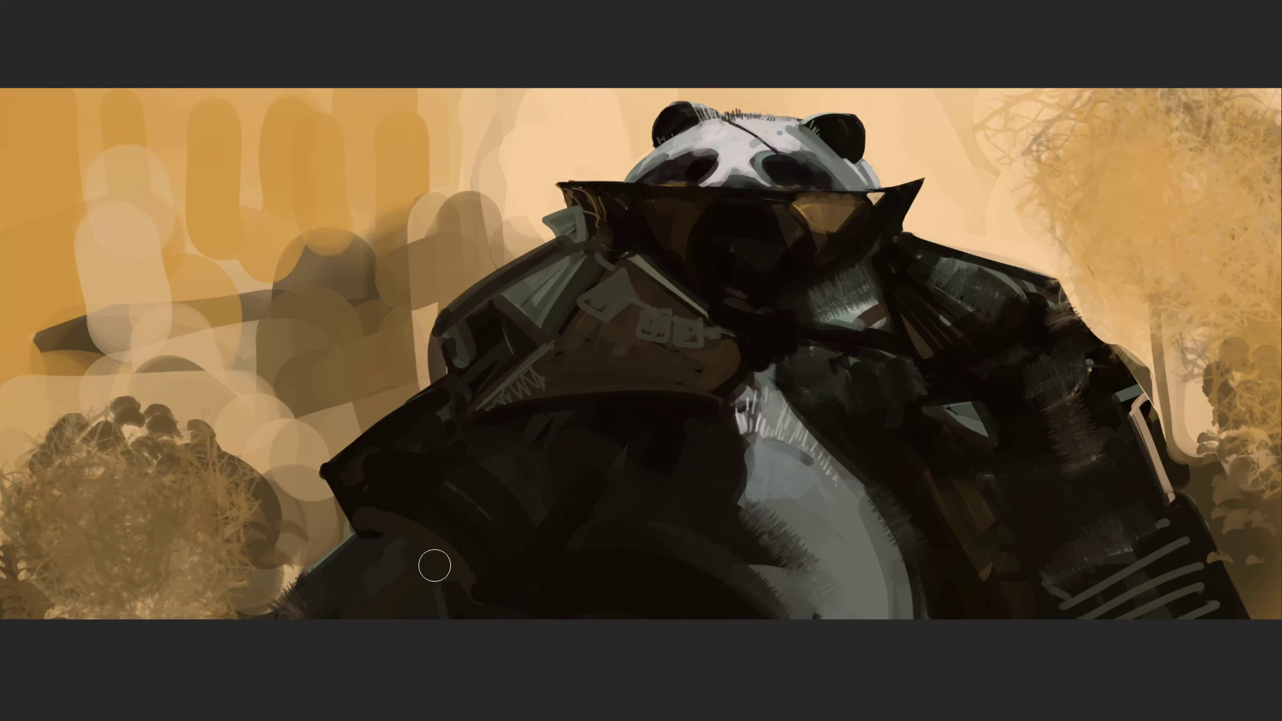
{"action": "mouse_move", "coordinate": [279, 620]}
{"action": "left_mouse_down"}
{"action": "mouse_move", "coordinate": [345, 565]}
{"action": "mouse_move", "coordinate": [283, 624]}
{"action": "left_mouse_up"}
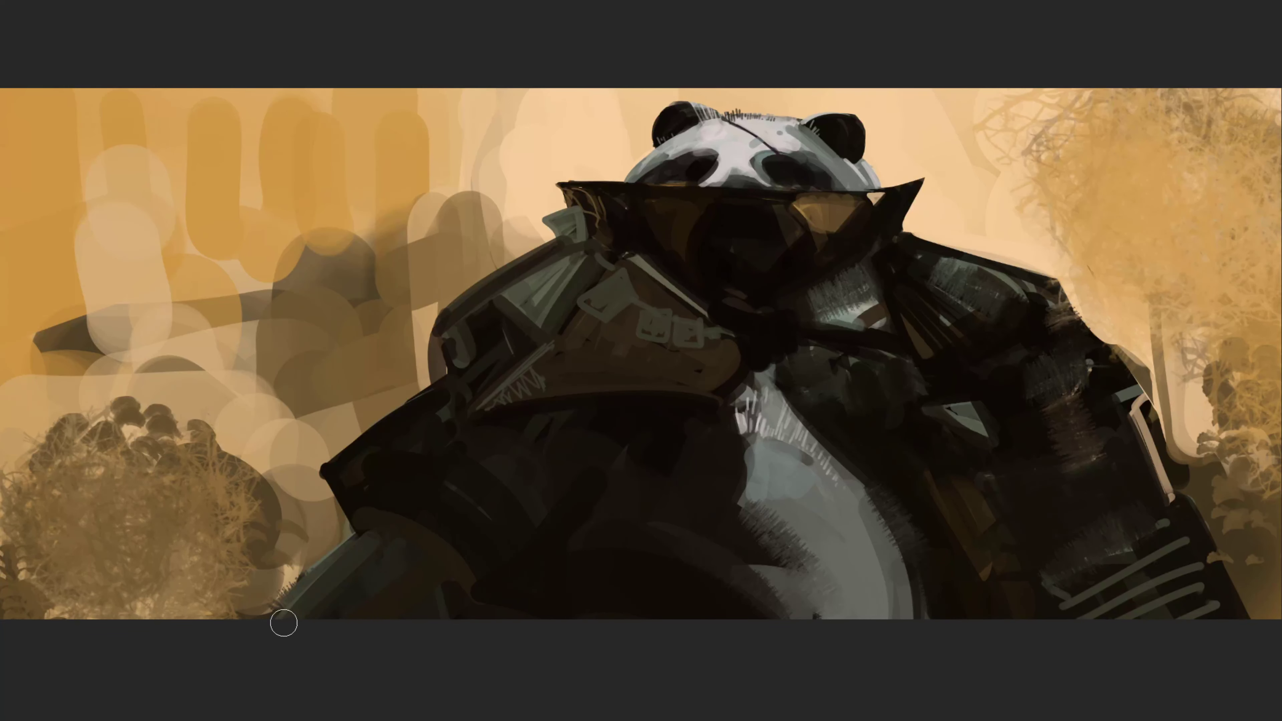
{"action": "left_click", "coordinate": [760, 422], "text": "alt"}
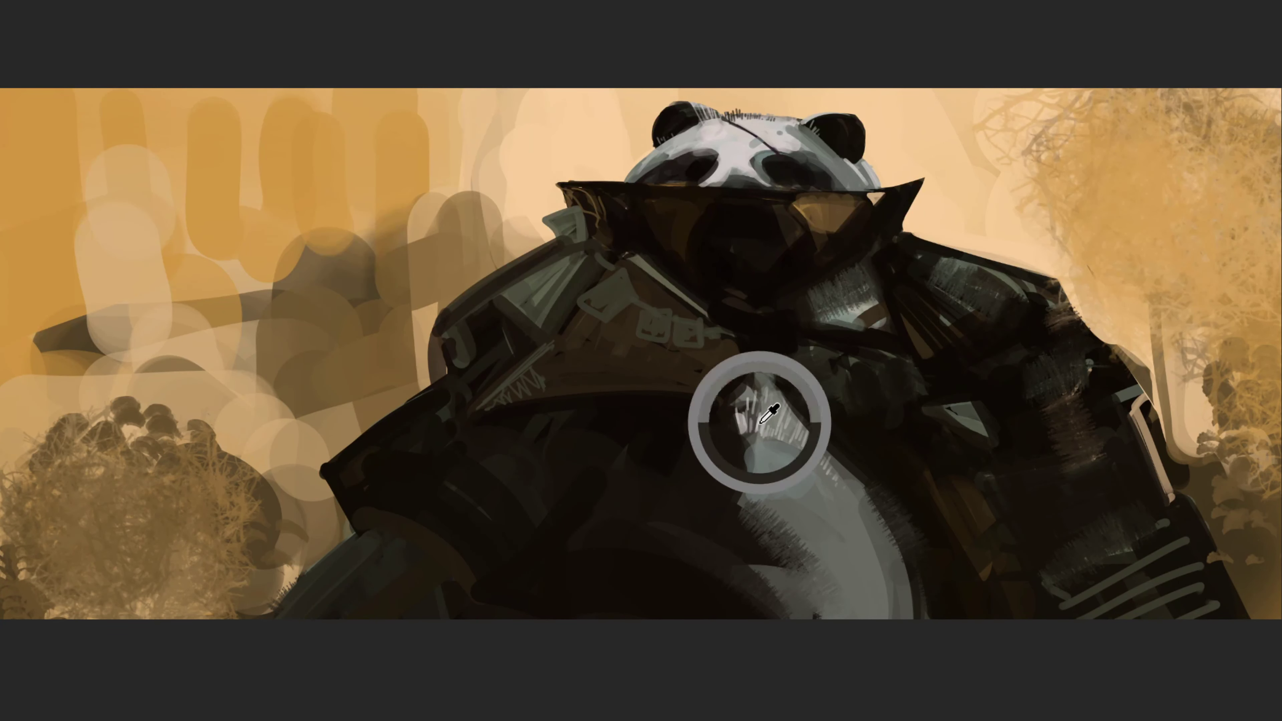
{"action": "left_click", "coordinate": [644, 235], "text": "alt"}
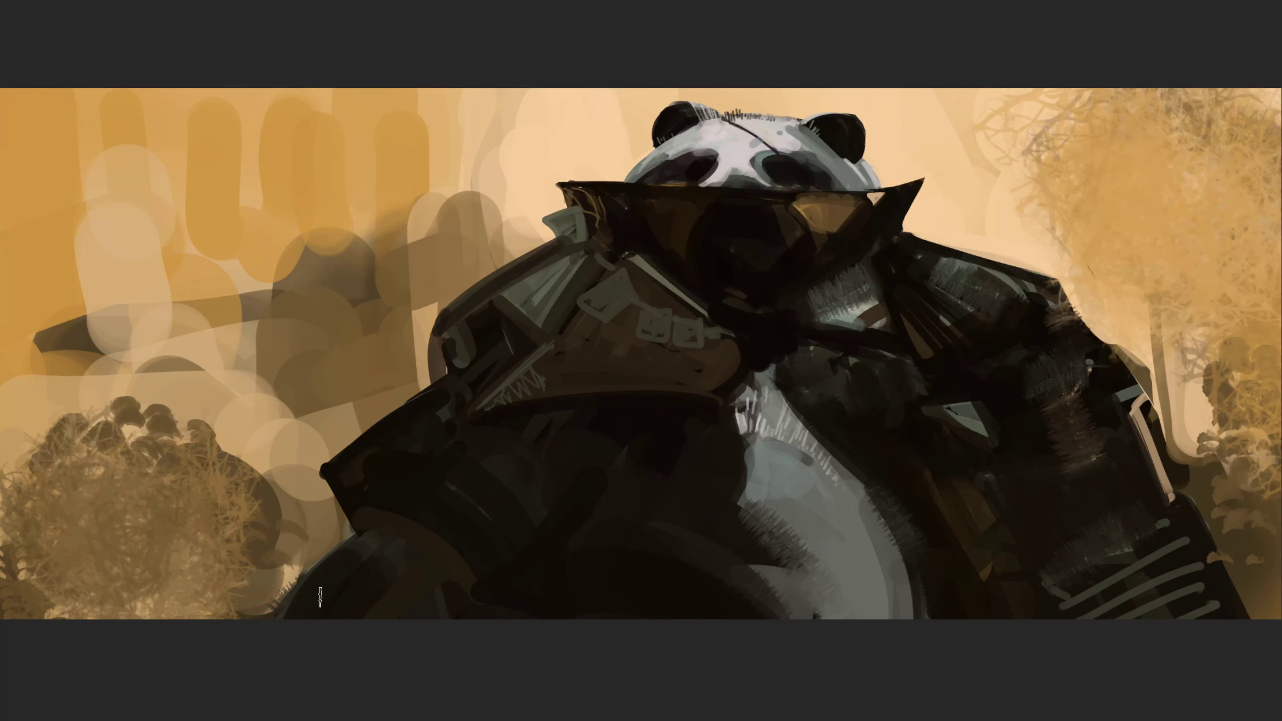
{"action": "left_click_drag", "start_coordinate": [275, 616], "coordinate": [362, 530]}
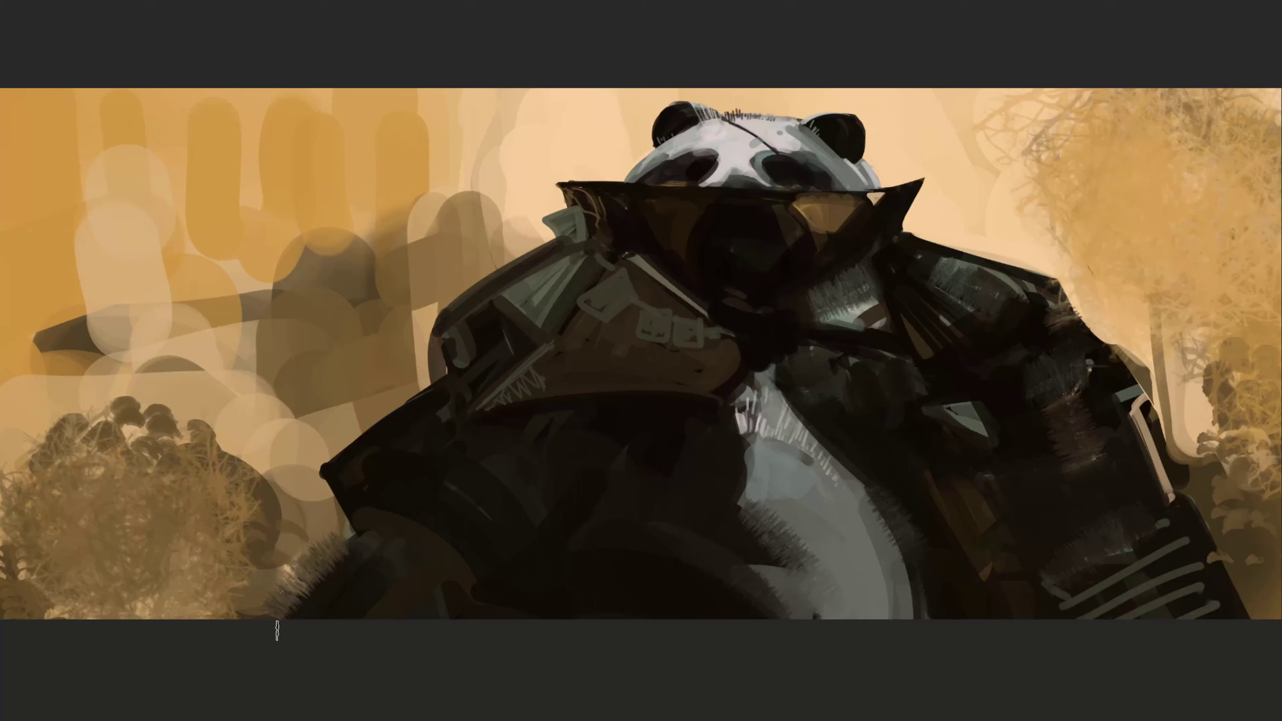
{"action": "left_click_drag", "start_coordinate": [278, 616], "coordinate": [352, 536]}
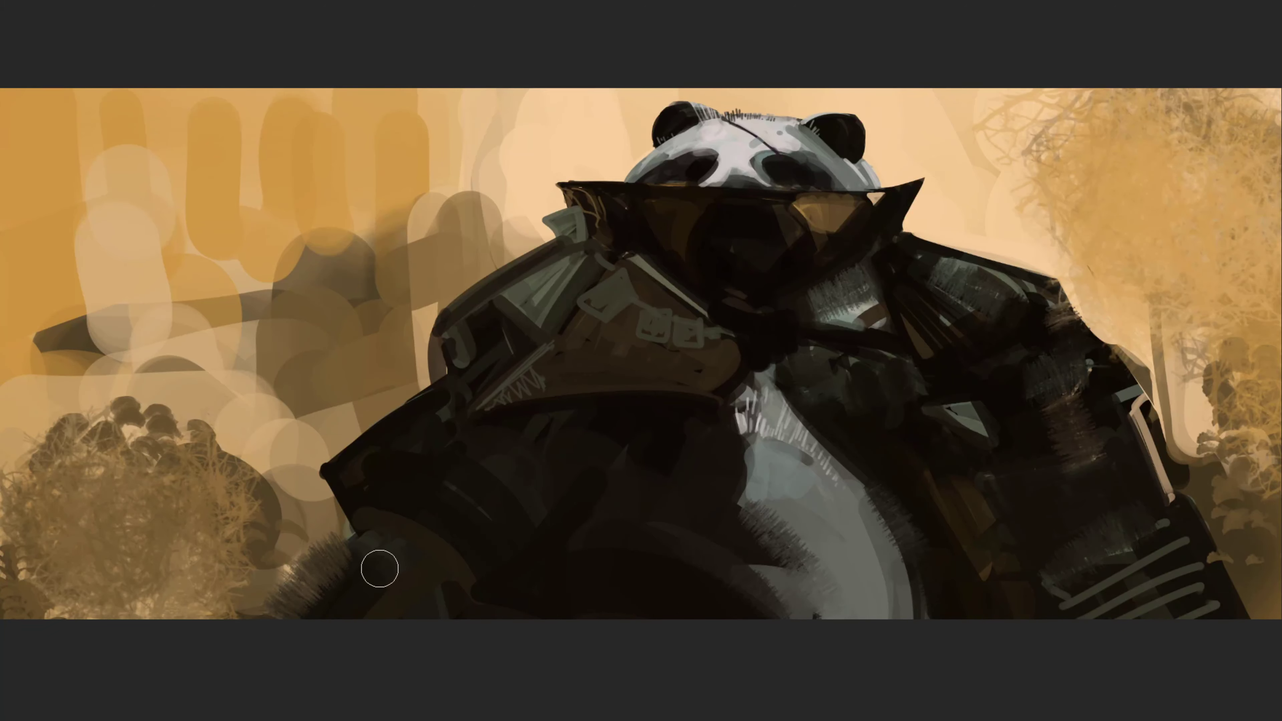
{"action": "left_click_drag", "start_coordinate": [298, 622], "coordinate": [378, 532]}
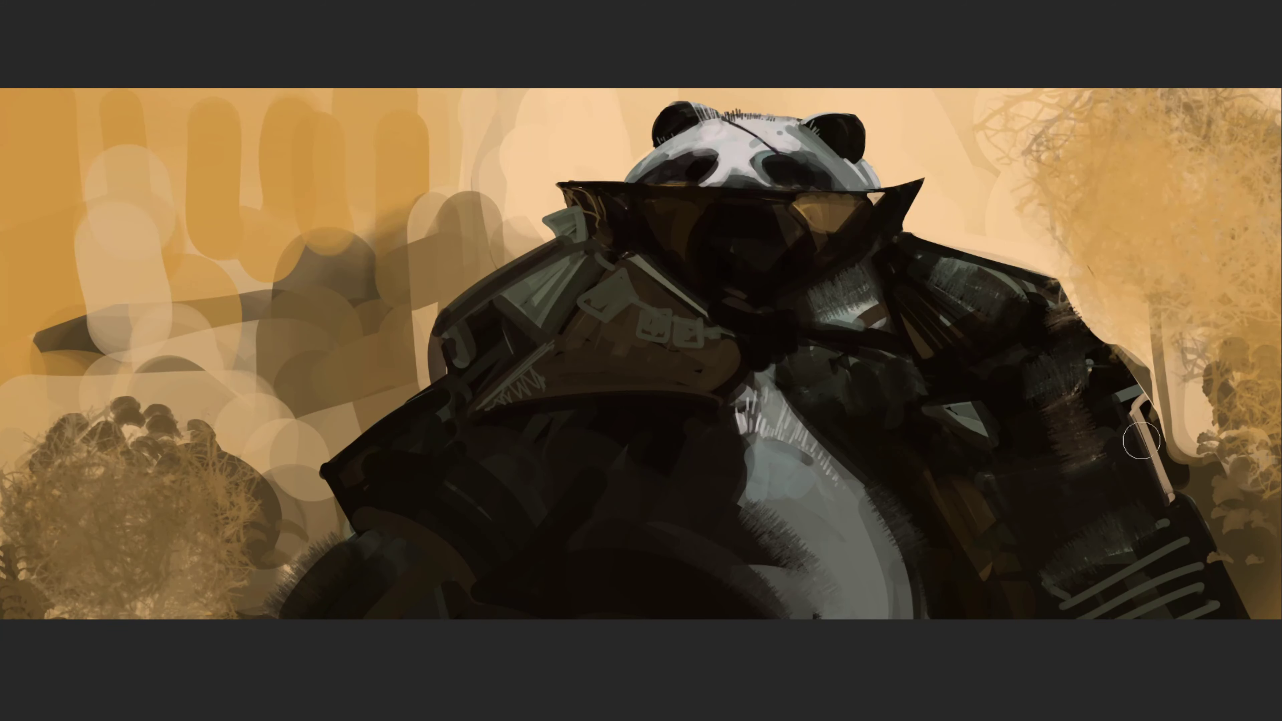
Rework the right beige strap and coat edge, and highlight the belly edge and shoulder
{"action": "left_click_drag", "start_coordinate": [1131, 404], "coordinate": [1171, 515]}
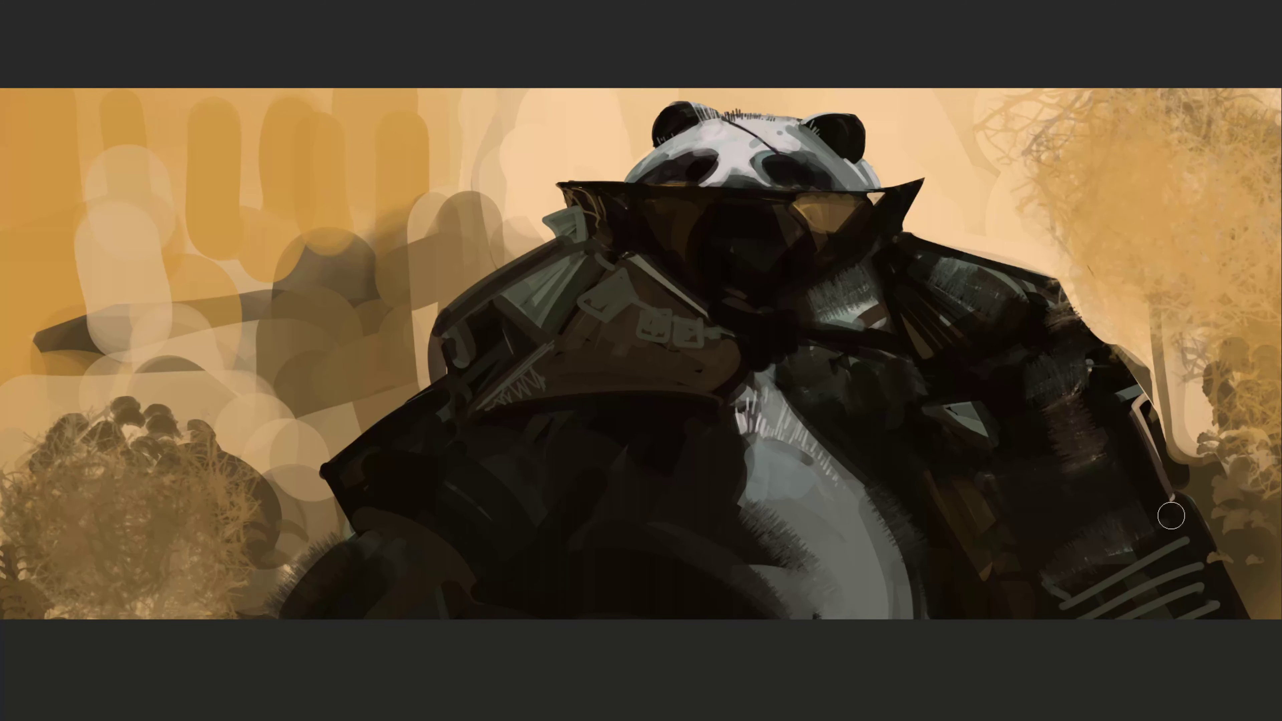
{"action": "left_click_drag", "start_coordinate": [1142, 404], "coordinate": [1199, 536]}
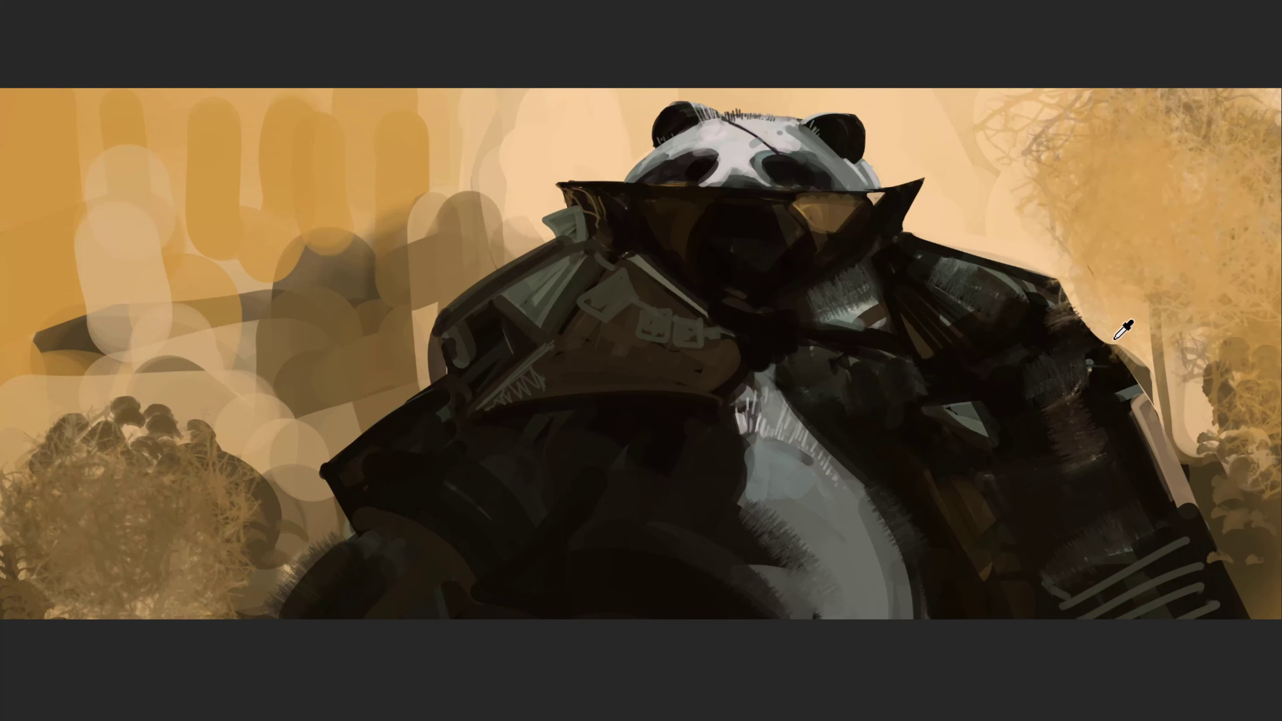
{"action": "left_click_drag", "start_coordinate": [1116, 341], "coordinate": [1166, 414]}
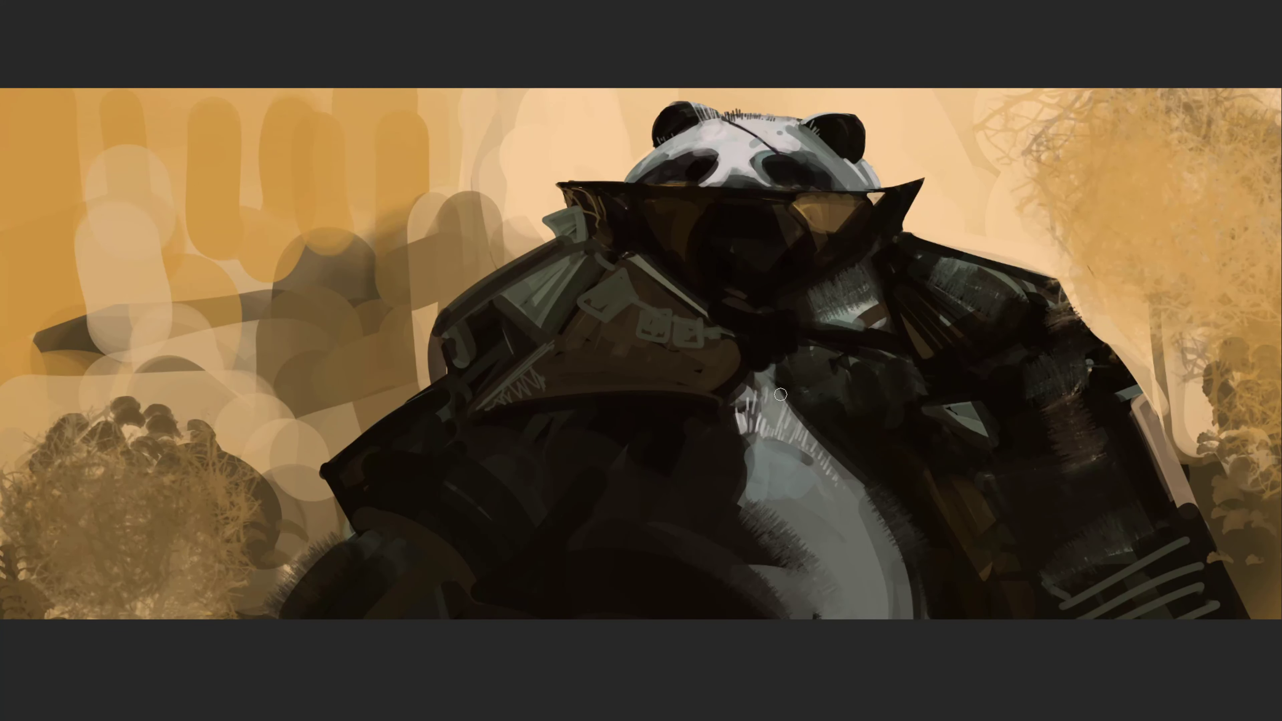
{"action": "left_click_drag", "start_coordinate": [781, 396], "coordinate": [865, 494]}
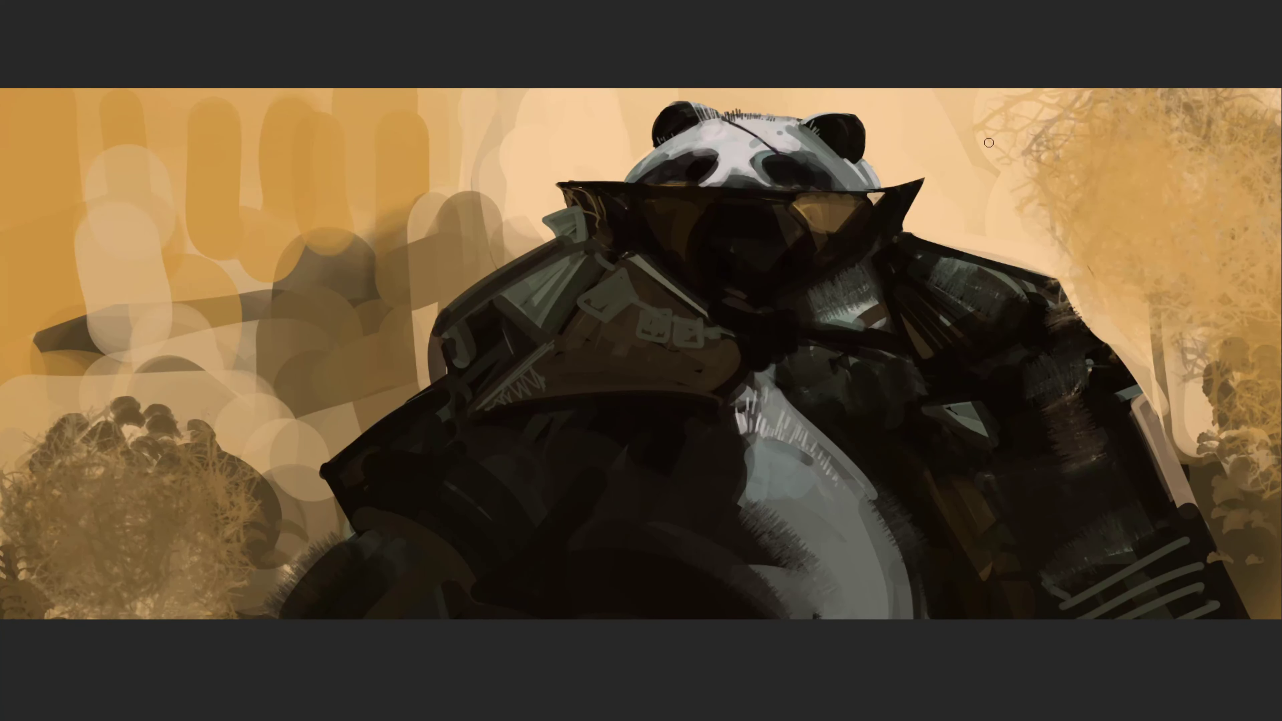
{"action": "mouse_move", "coordinate": [876, 298]}
{"action": "left_mouse_down"}
{"action": "mouse_move", "coordinate": [819, 317]}
{"action": "mouse_move", "coordinate": [872, 300]}
{"action": "mouse_move", "coordinate": [877, 284]}
{"action": "mouse_move", "coordinate": [893, 326]}
{"action": "left_mouse_up"}
{"action": "left_click", "coordinate": [894, 286], "text": "alt"}
{"action": "left_click", "coordinate": [838, 328], "text": "alt"}
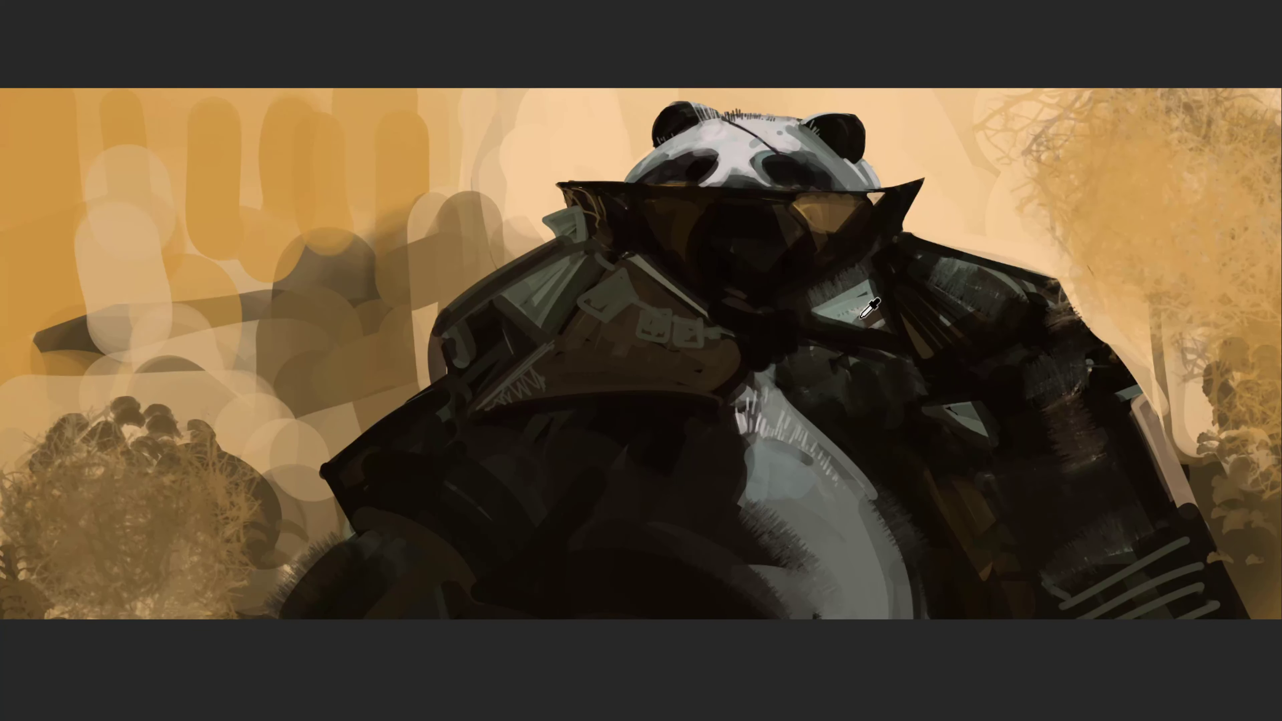
Paint grey-green and tan highlights along the panda's left shoulder and collar edge
{"action": "mouse_move", "coordinate": [510, 290]}
{"action": "left_mouse_down"}
{"action": "mouse_move", "coordinate": [485, 278]}
{"action": "mouse_move", "coordinate": [555, 249]}
{"action": "left_mouse_up"}
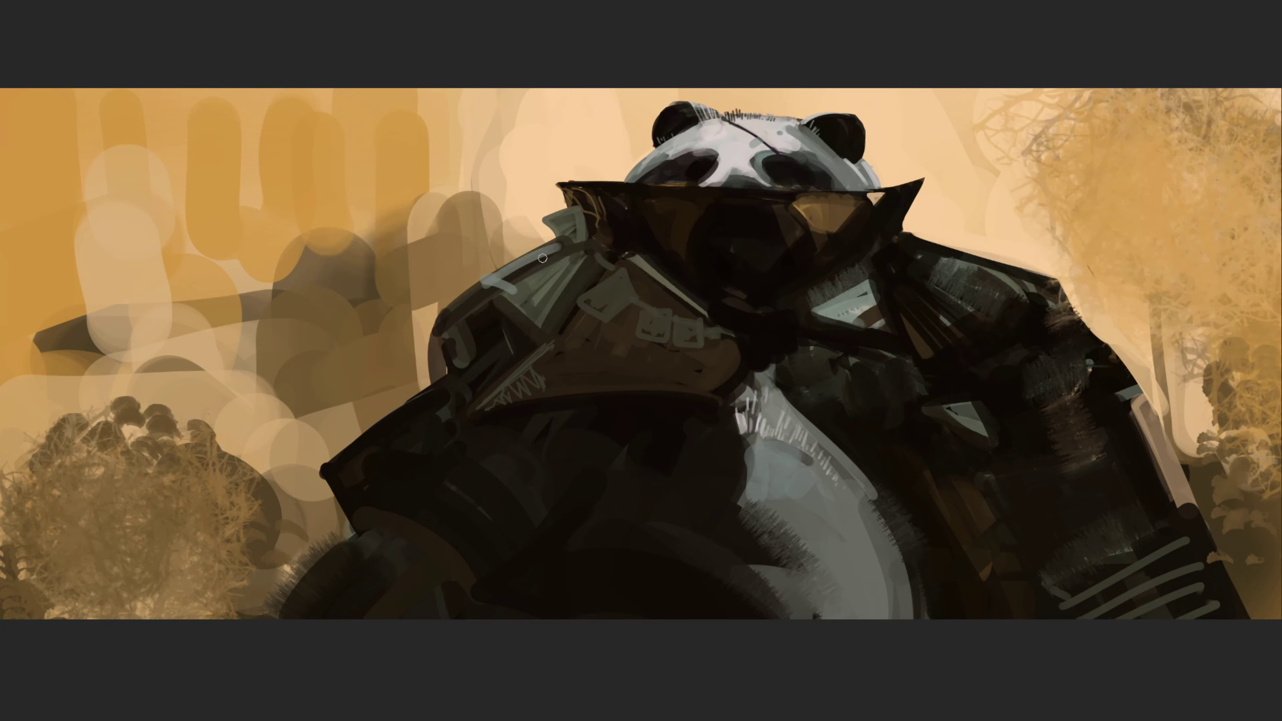
{"action": "left_click_drag", "start_coordinate": [497, 291], "coordinate": [568, 242]}
{"action": "left_click_drag", "start_coordinate": [467, 296], "coordinate": [573, 244]}
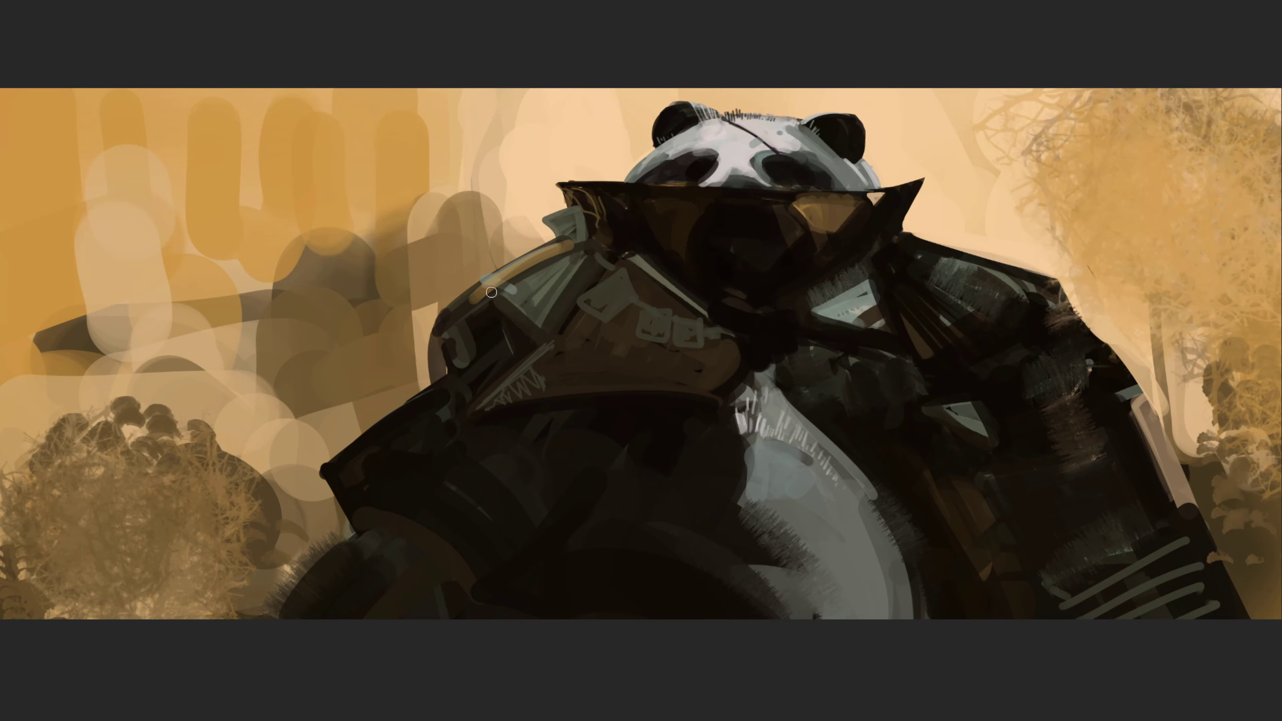
{"action": "left_click_drag", "start_coordinate": [468, 297], "coordinate": [579, 234]}
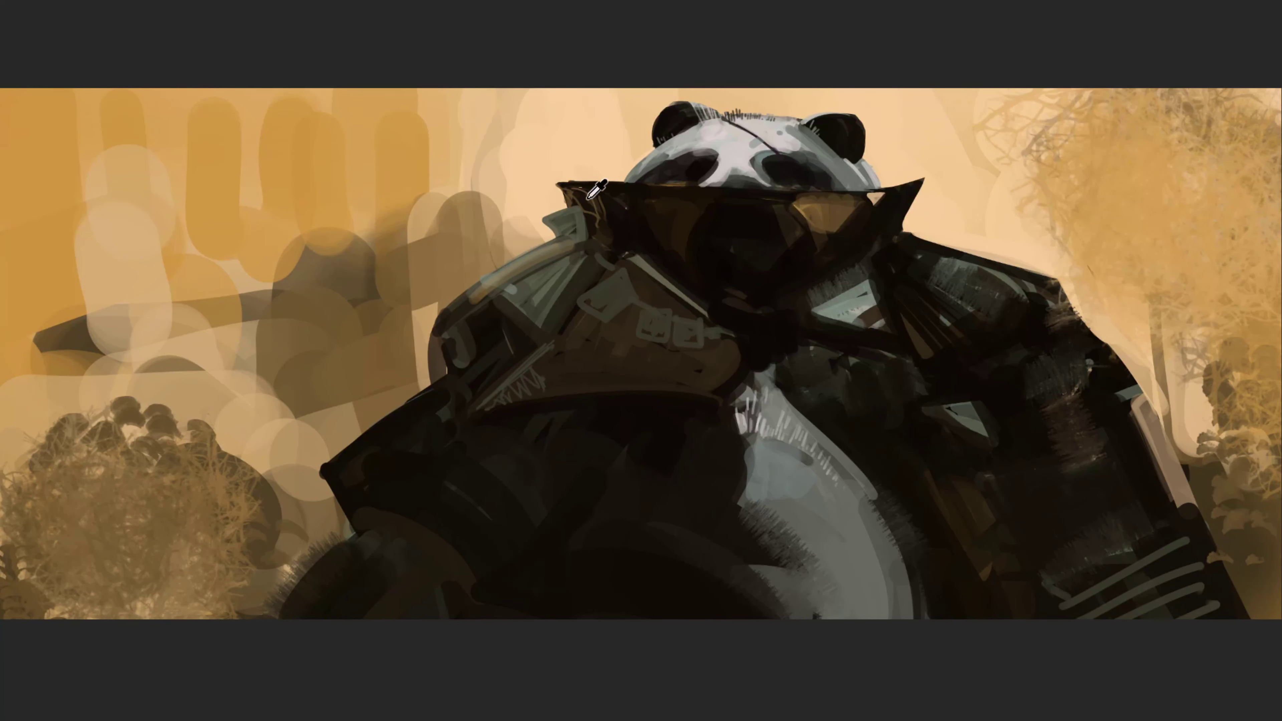
{"action": "left_click_drag", "start_coordinate": [570, 188], "coordinate": [583, 232]}
{"action": "left_click_drag", "start_coordinate": [573, 189], "coordinate": [578, 252]}
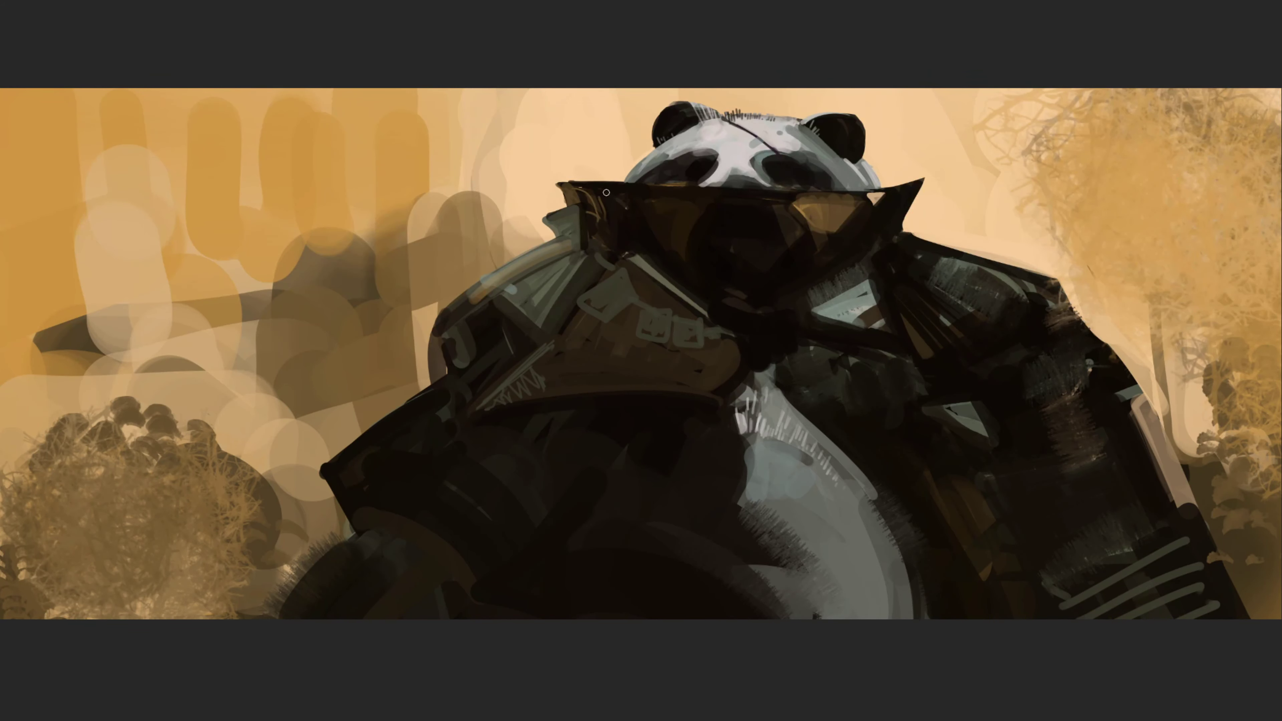
Highlight and clean up the left edge of the glasses
{"action": "mouse_move", "coordinate": [566, 185]}
{"action": "left_mouse_down"}
{"action": "mouse_move", "coordinate": [614, 197]}
{"action": "mouse_move", "coordinate": [611, 266]}
{"action": "left_mouse_up"}
{"action": "left_click_drag", "start_coordinate": [616, 196], "coordinate": [616, 263]}
{"action": "left_click_drag", "start_coordinate": [611, 191], "coordinate": [613, 254]}
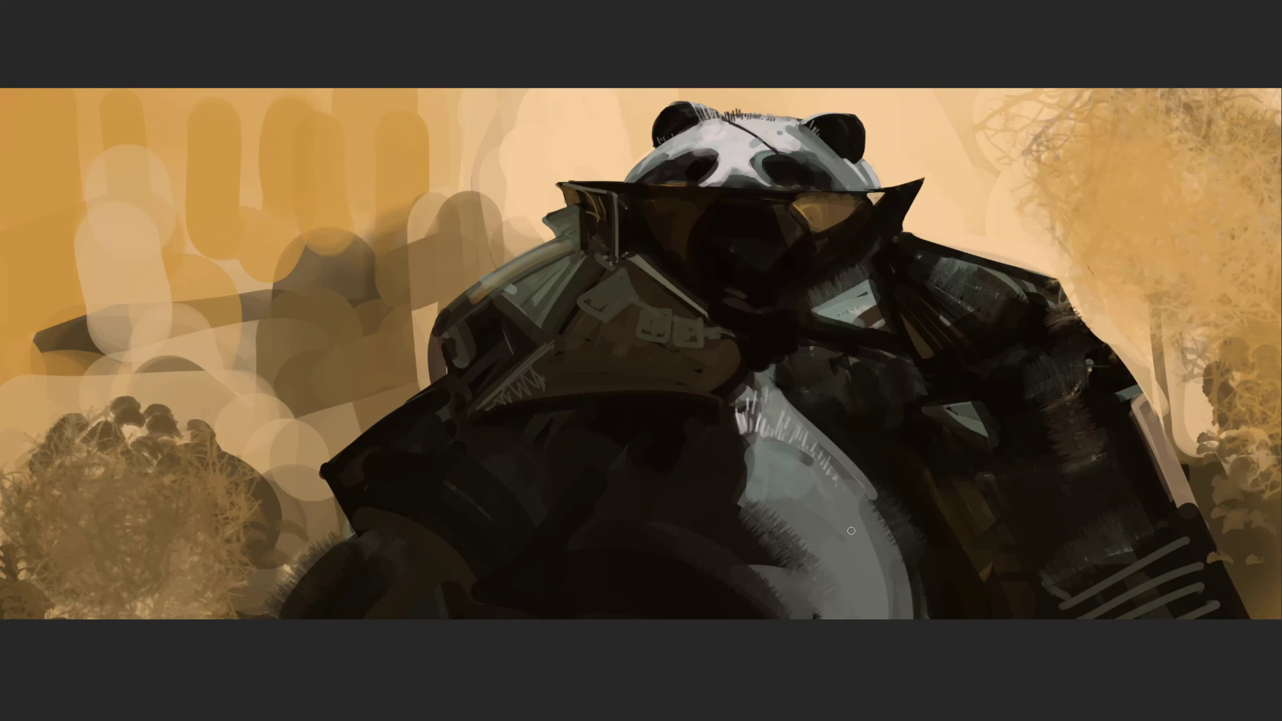
Darken the belly's left edge and draw two thin dark lines along the coat's left edge
{"action": "left_click_drag", "start_coordinate": [751, 461], "coordinate": [746, 527]}
{"action": "left_click_drag", "start_coordinate": [327, 476], "coordinate": [335, 543]}
{"action": "left_click_drag", "start_coordinate": [324, 478], "coordinate": [333, 543]}
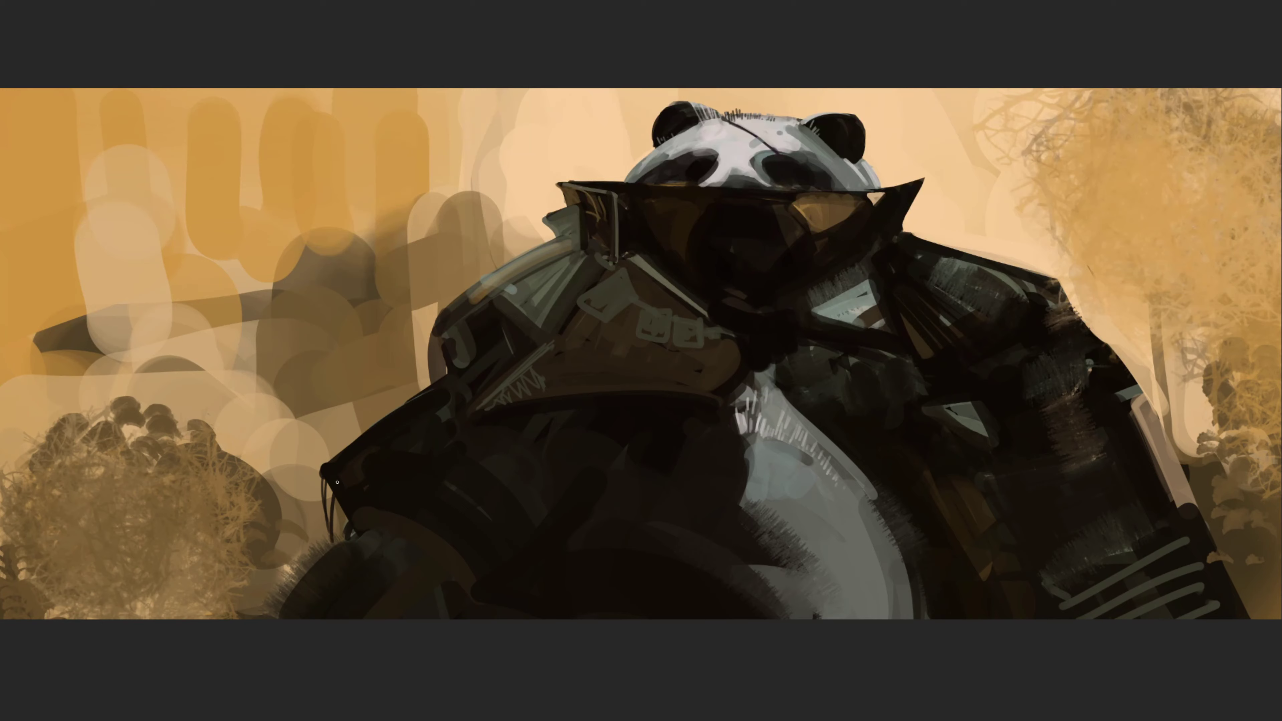